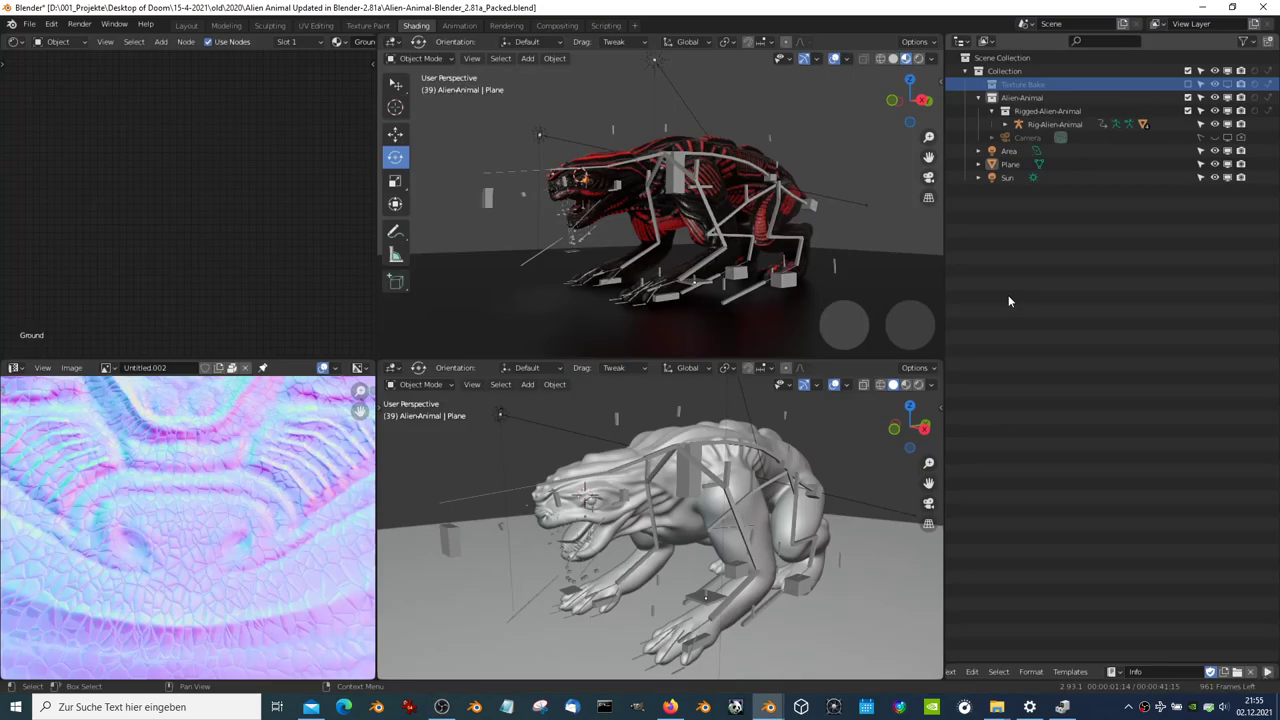
Split the outliner area horizontally into top and bottom parts
mouse_move(800, 185)
middle_down()
mouse_move(736, 177)
mouse_move(850, 185)
middle_up()
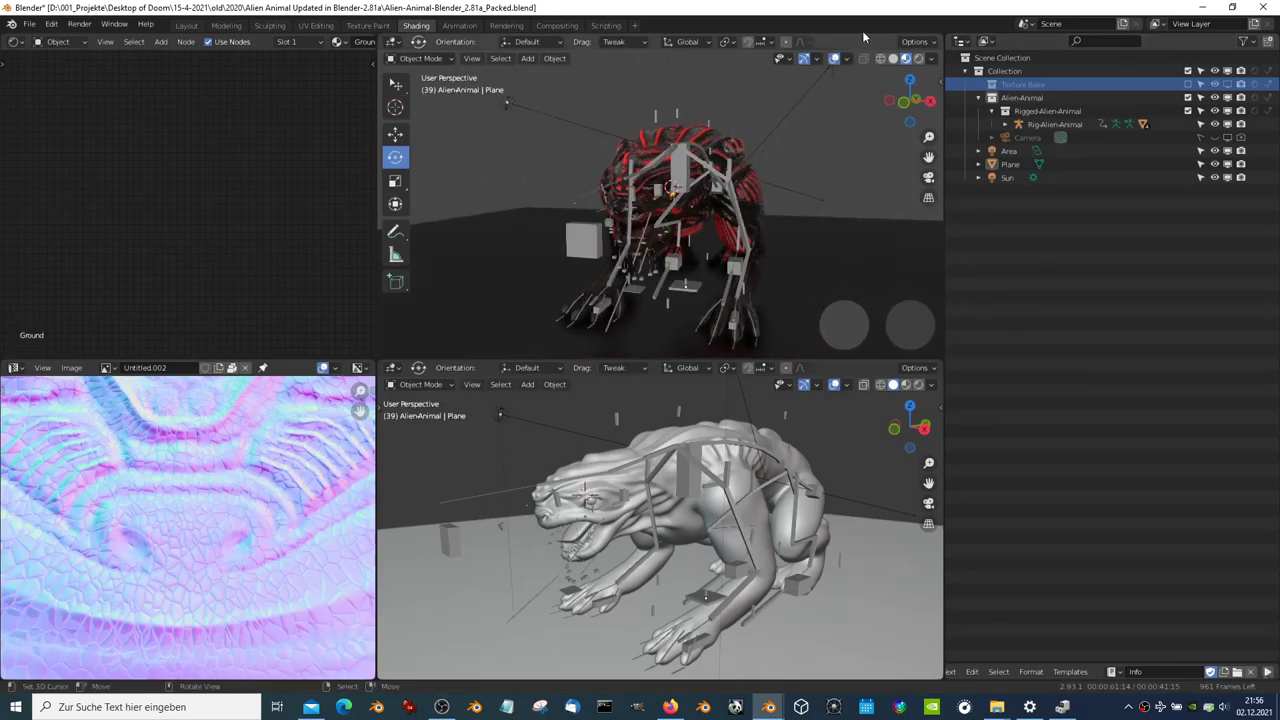
right_click(942, 298)
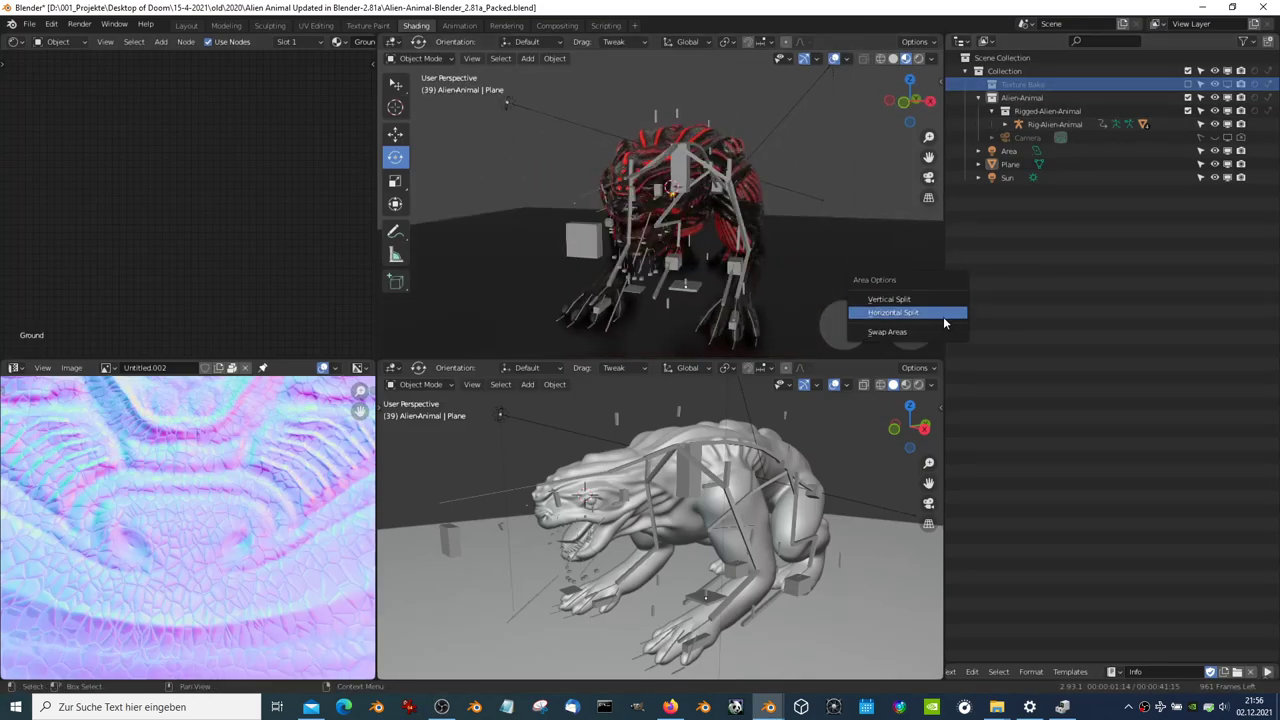
click(943, 316)
click(955, 322)
Make the new area a Properties editor showing Cycles on GPU Compute, and enable Rendered viewport shading
click(962, 333)
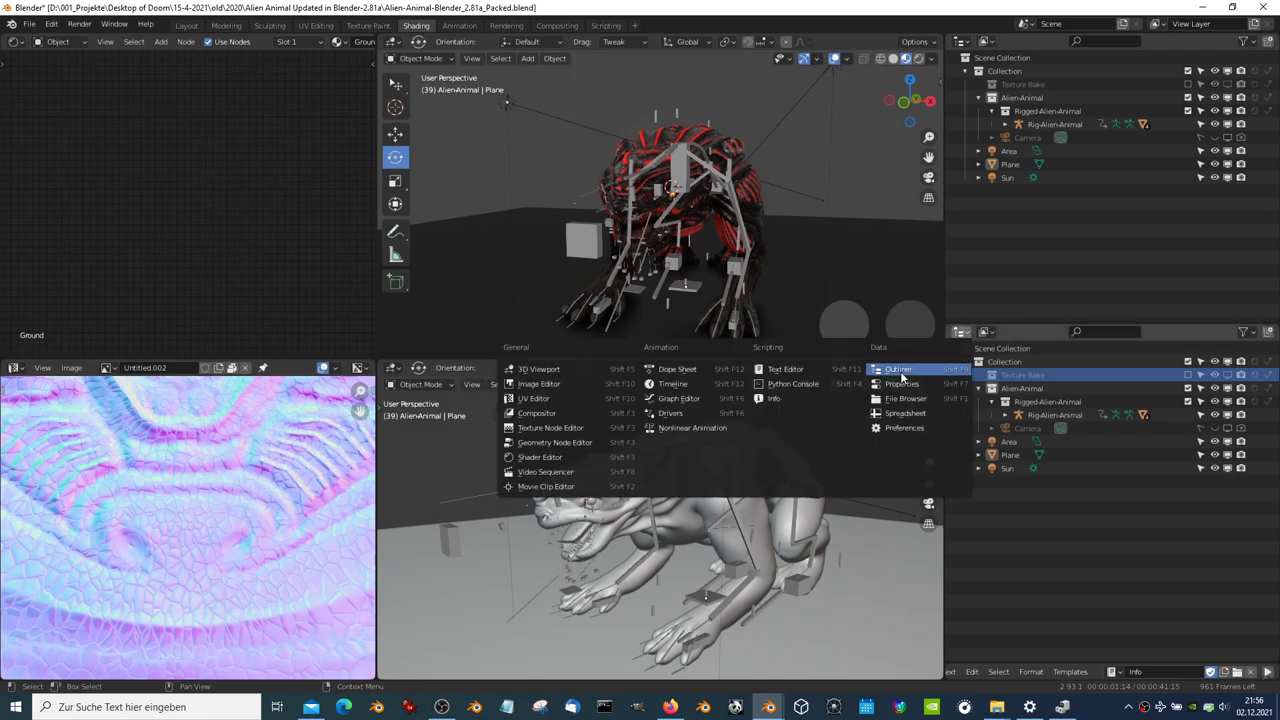
click(898, 369)
click(960, 332)
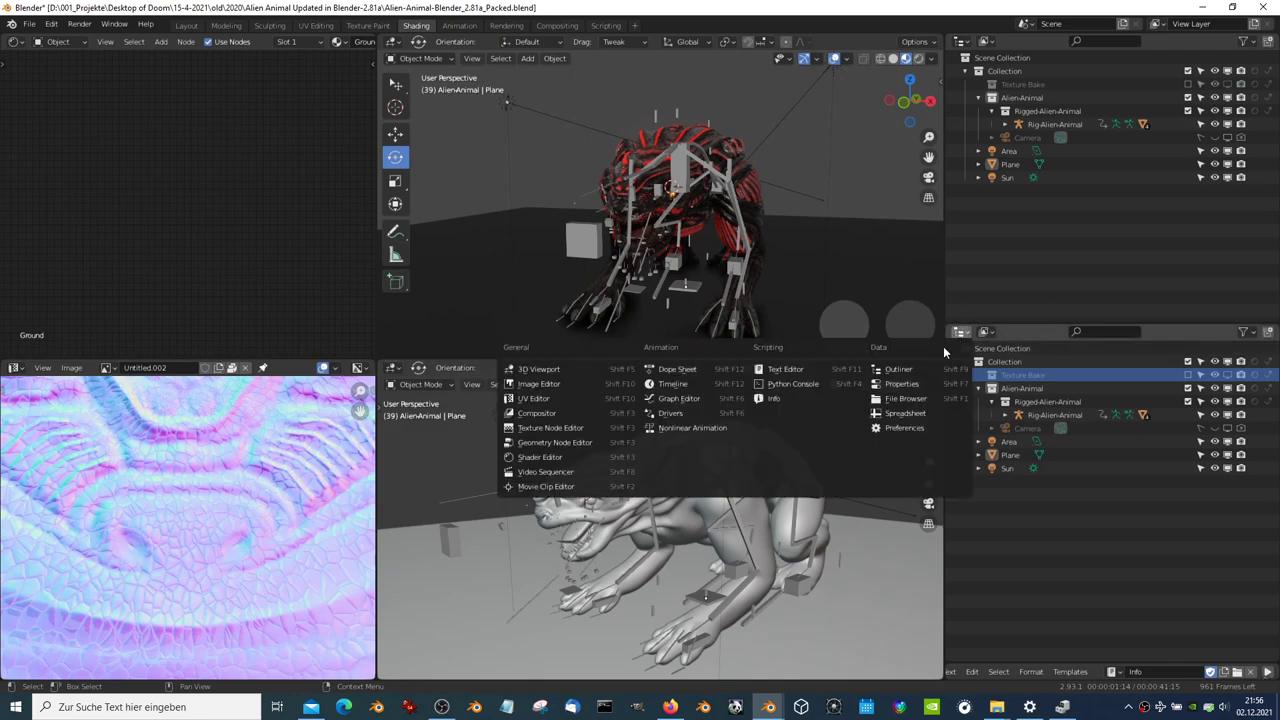
click(903, 384)
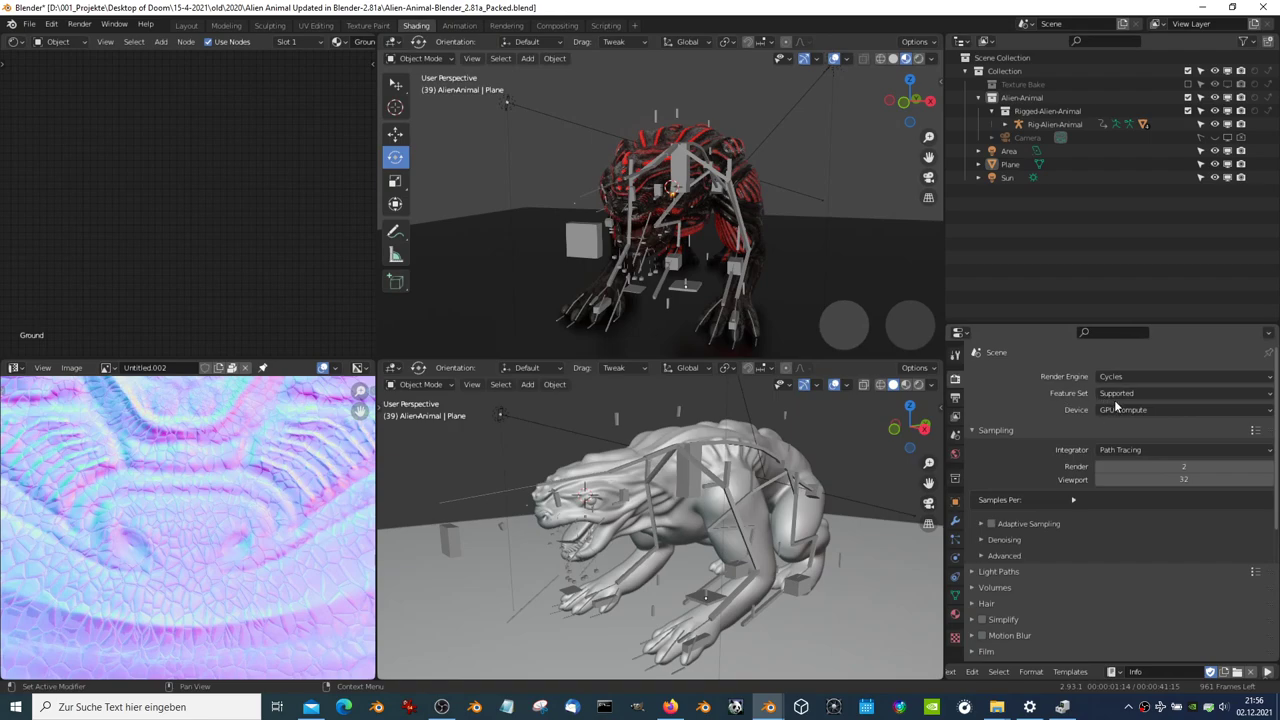
click(1116, 404)
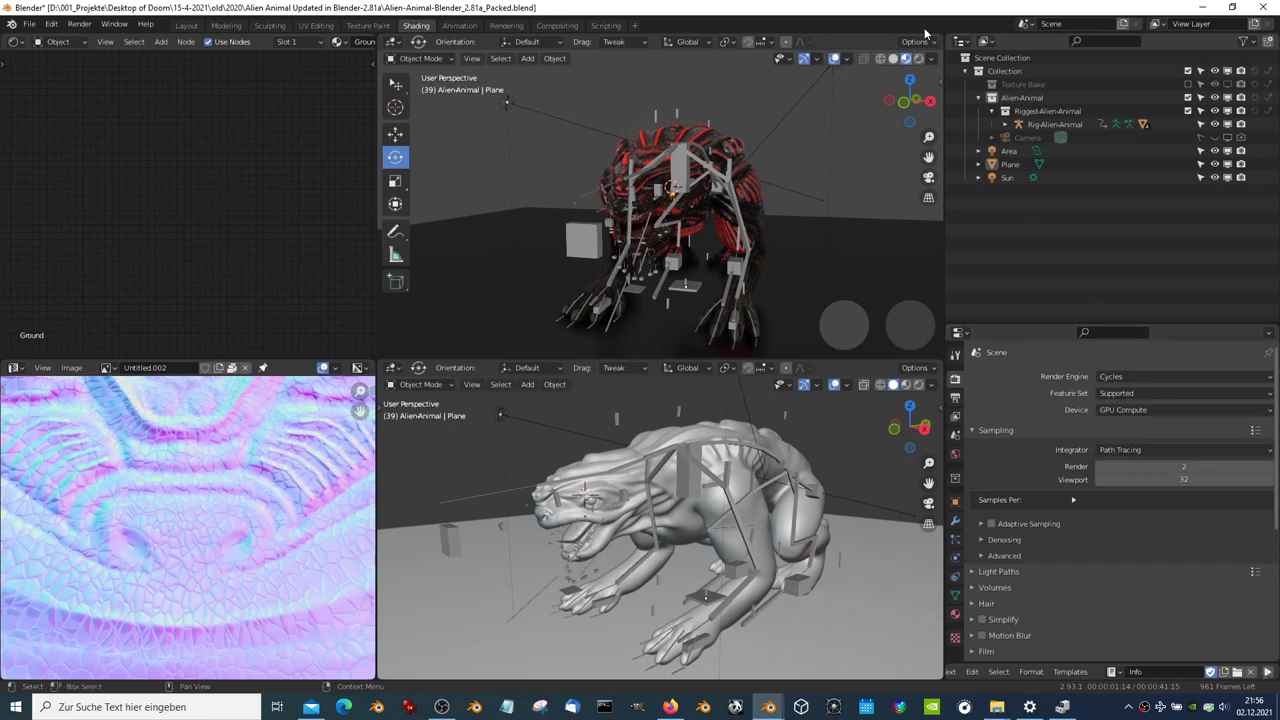
click(906, 58)
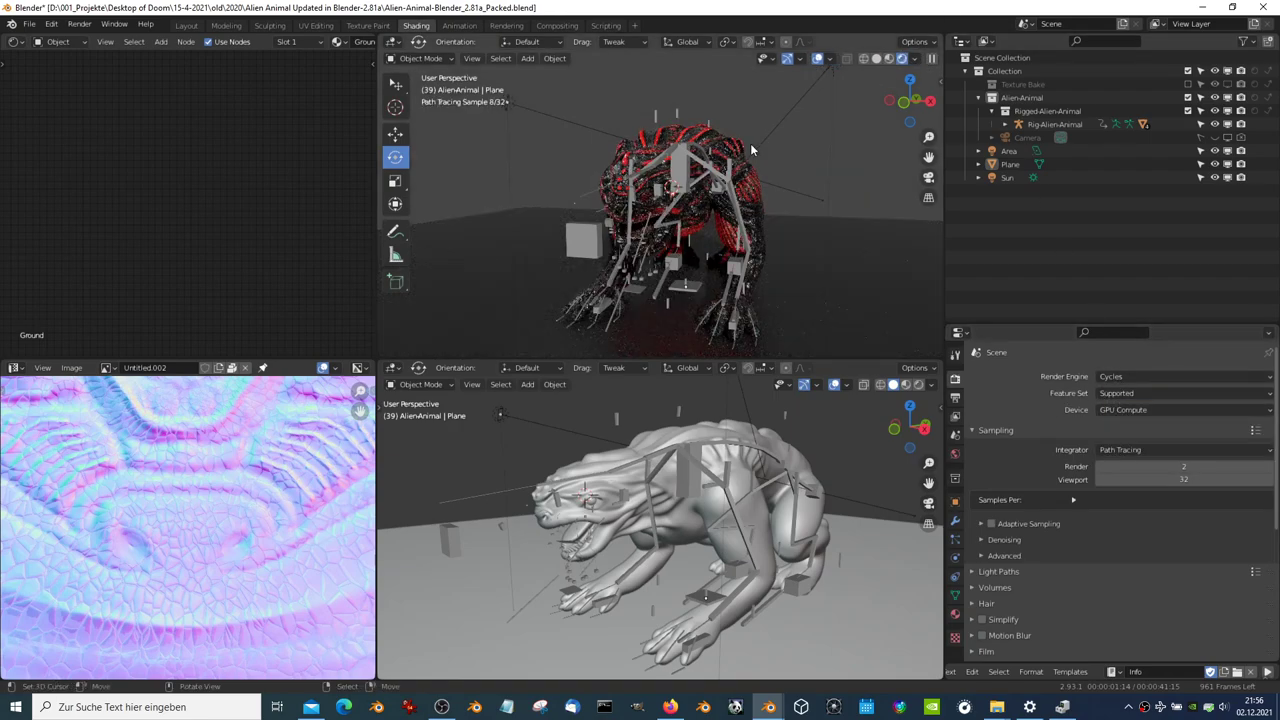
Select the RigAlienAnimal rig, hide it with H, and turn the view to face the creature
mouse_move(752, 150)
middle_down()
mouse_move(743, 143)
mouse_move(763, 130)
mouse_move(645, 143)
middle_up()
click(646, 143)
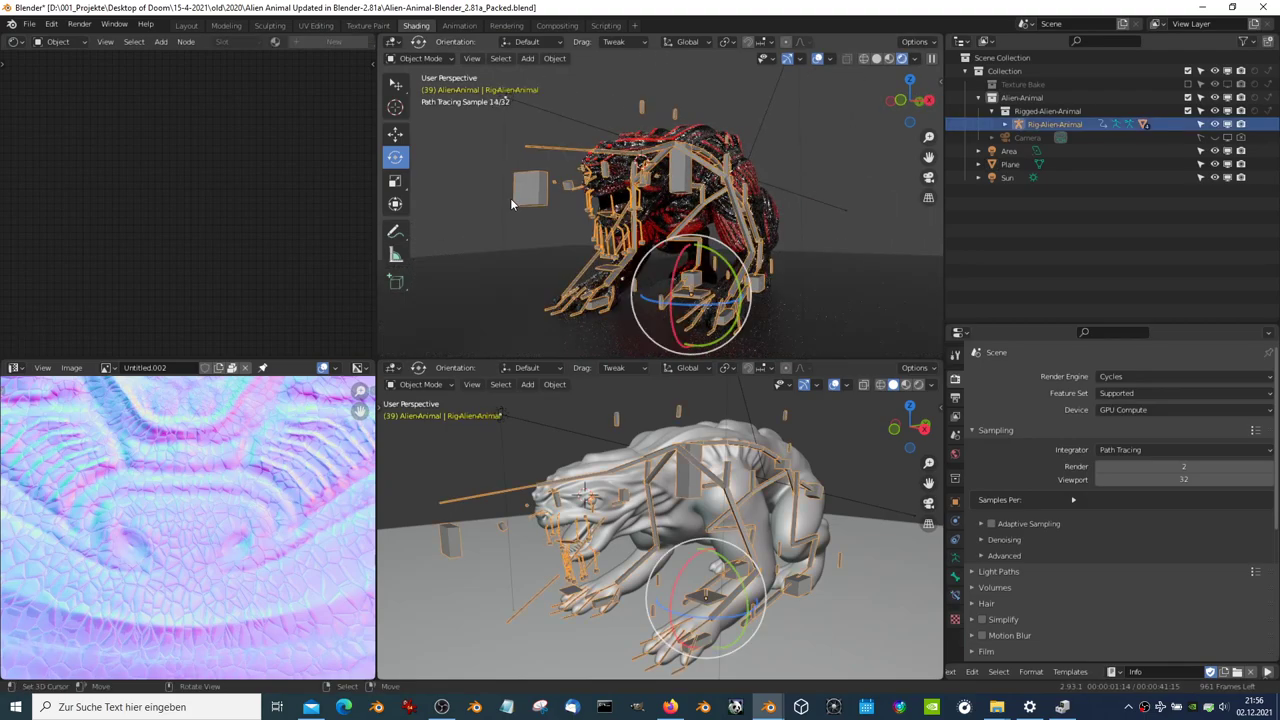
key(h)
scroll(511, 203, down, 2)
scroll(632, 162, up, 5)
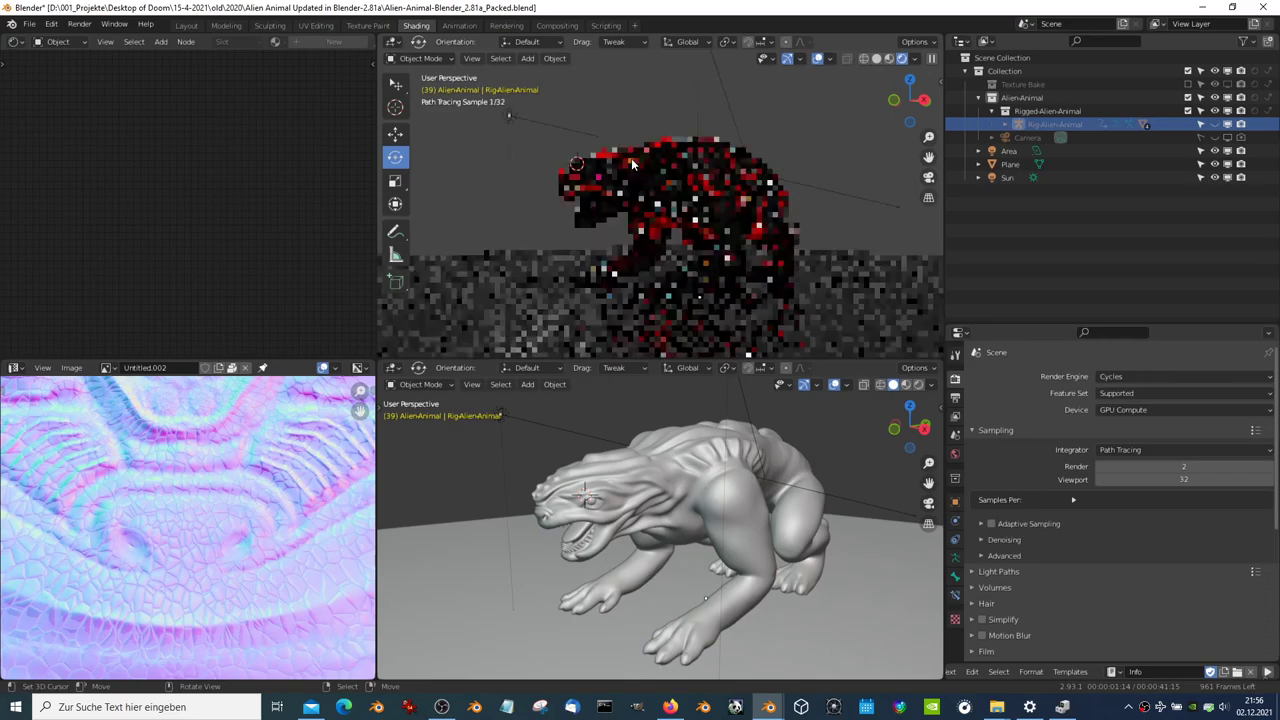
mouse_move(632, 162)
middle_down()
mouse_move(700, 172)
mouse_move(690, 185)
middle_up()
scroll(724, 180, down, 3)
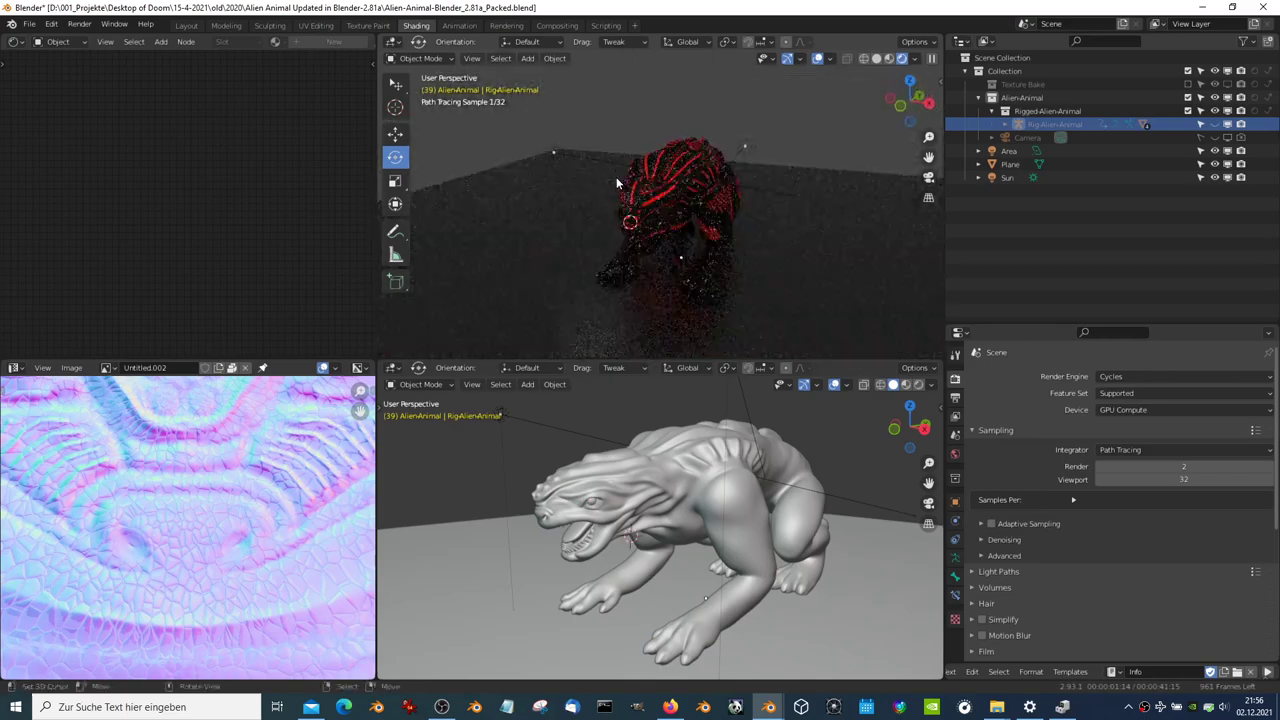
click(395, 370)
Select the creature body and set its Principled BSDF Emission Strength to 0
click(428, 405)
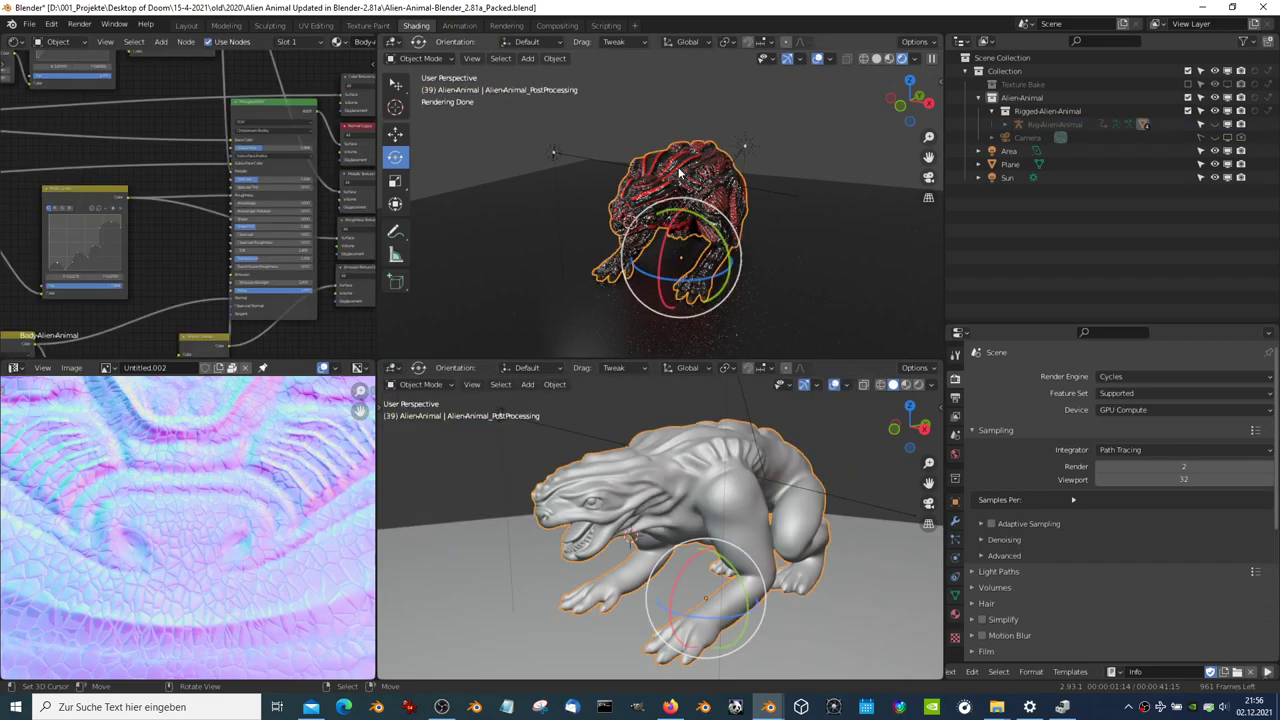
scroll(279, 189, down, 2)
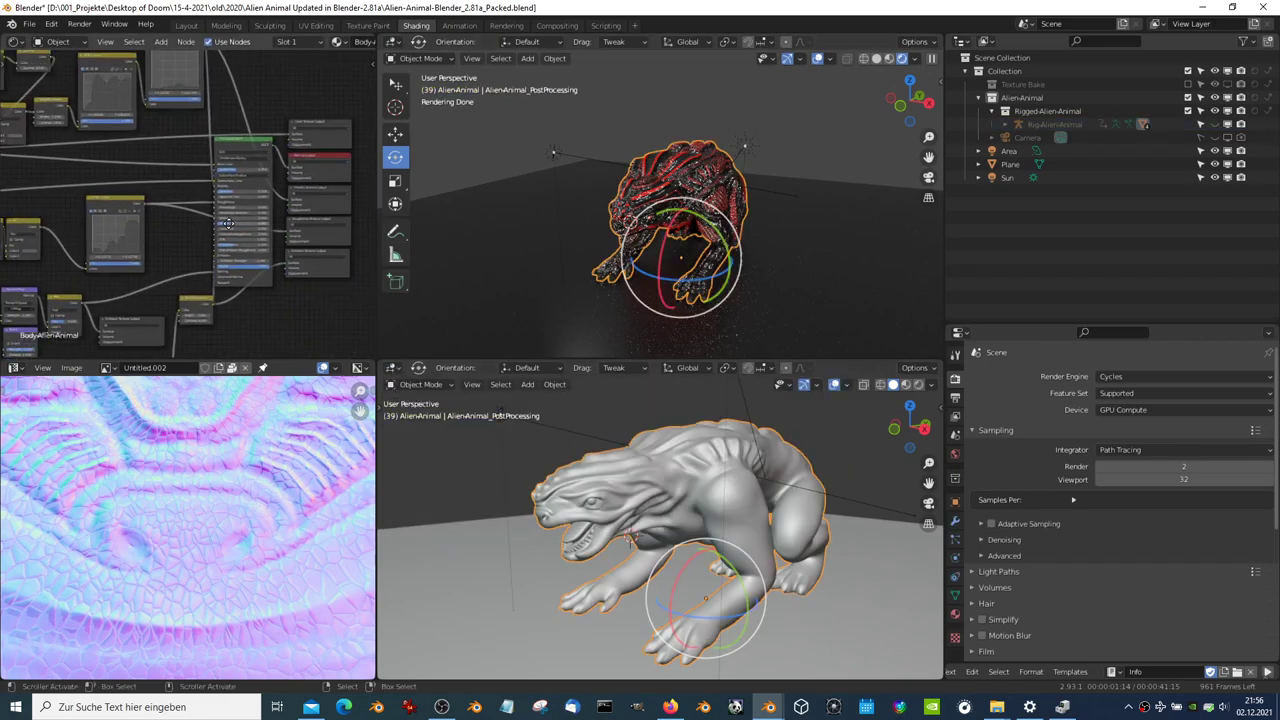
scroll(279, 189, down, 2)
scroll(279, 189, down, 2)
scroll(279, 189, up, 1)
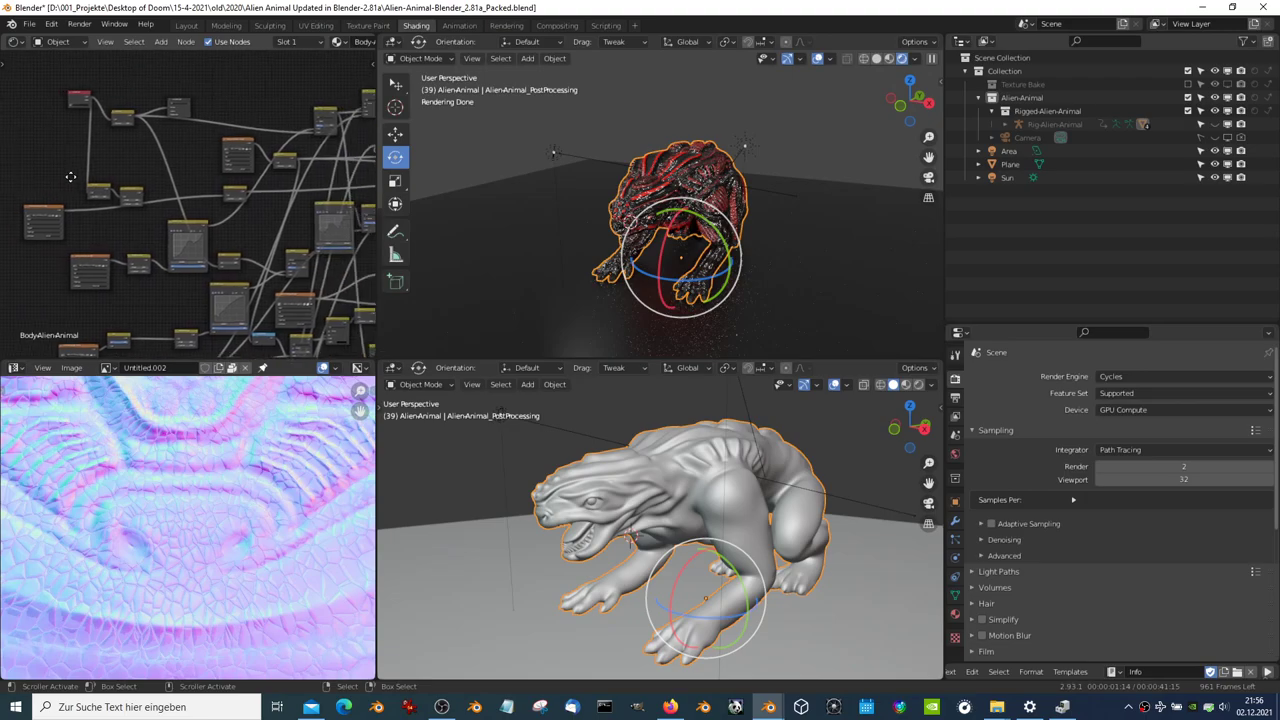
scroll(255, 240, up, 2)
scroll(250, 253, up, 1)
scroll(250, 253, up, 2)
scroll(225, 215, up, 2)
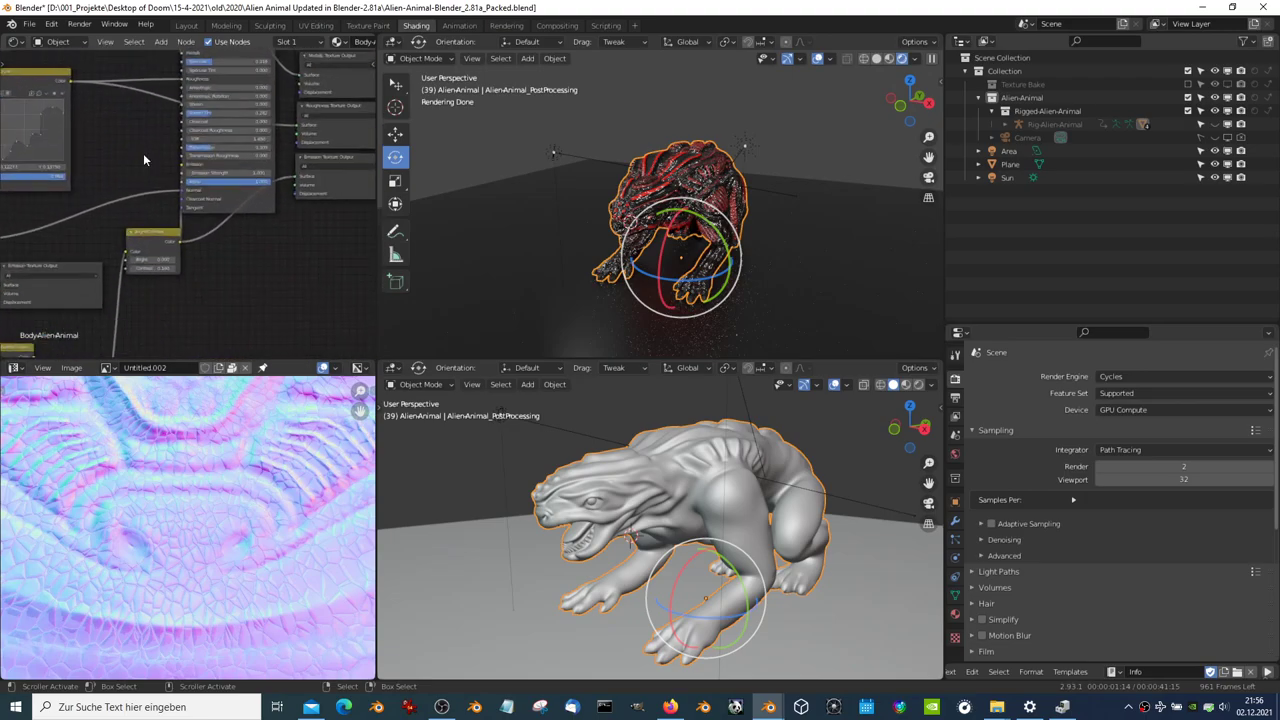
scroll(195, 163, up, 2)
click(280, 151)
text(0)
key(Return)
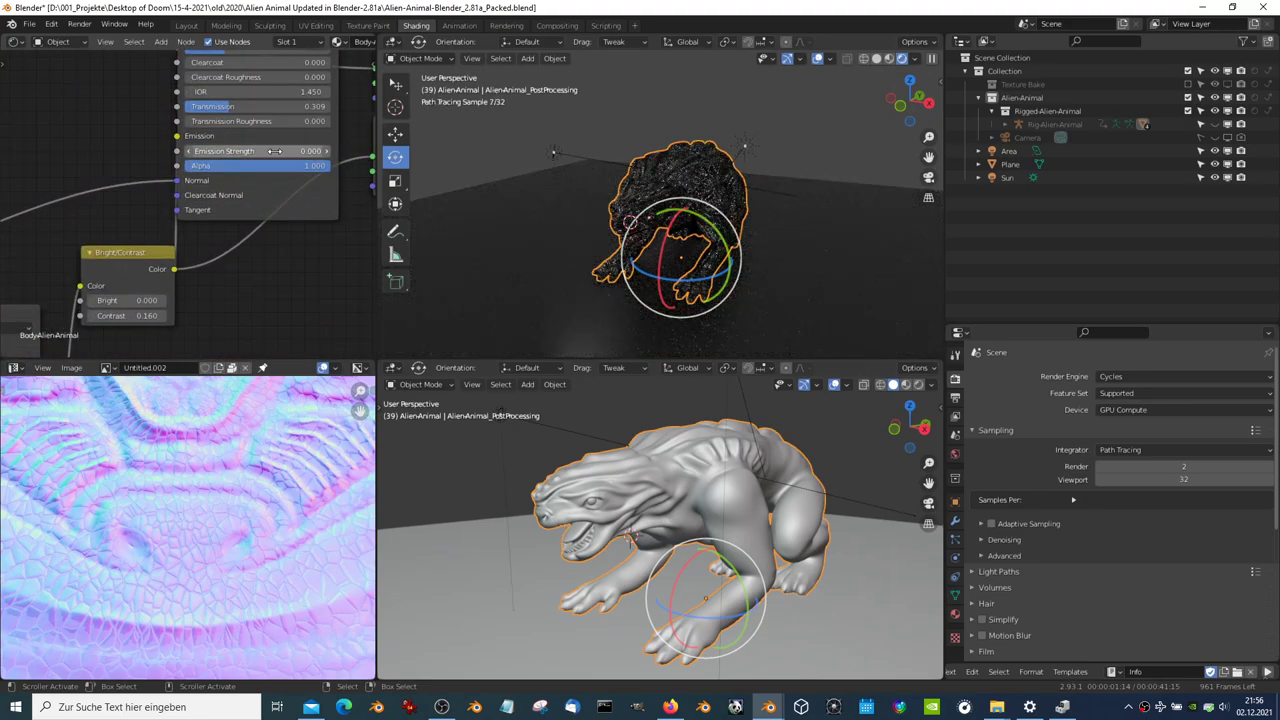
Raise the Emission Strength to 0.200
scroll(612, 207, up, 3)
scroll(612, 207, up, 2)
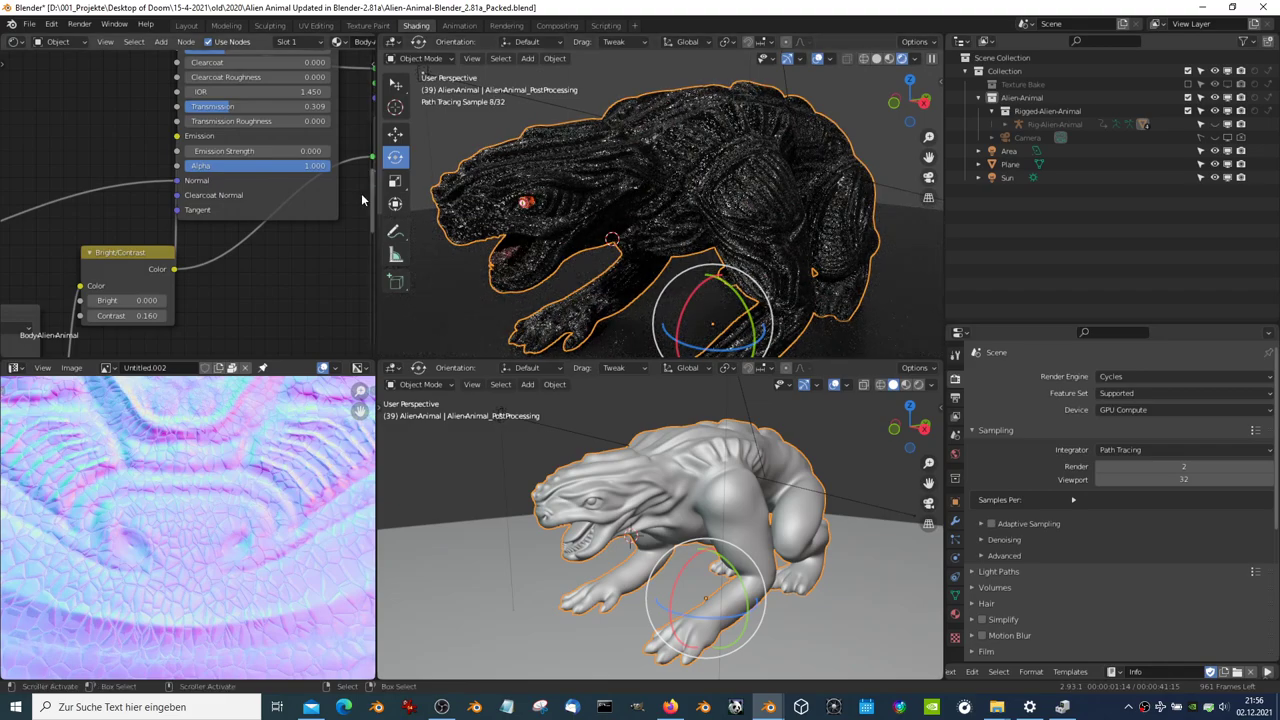
drag(318, 151, 345, 151)
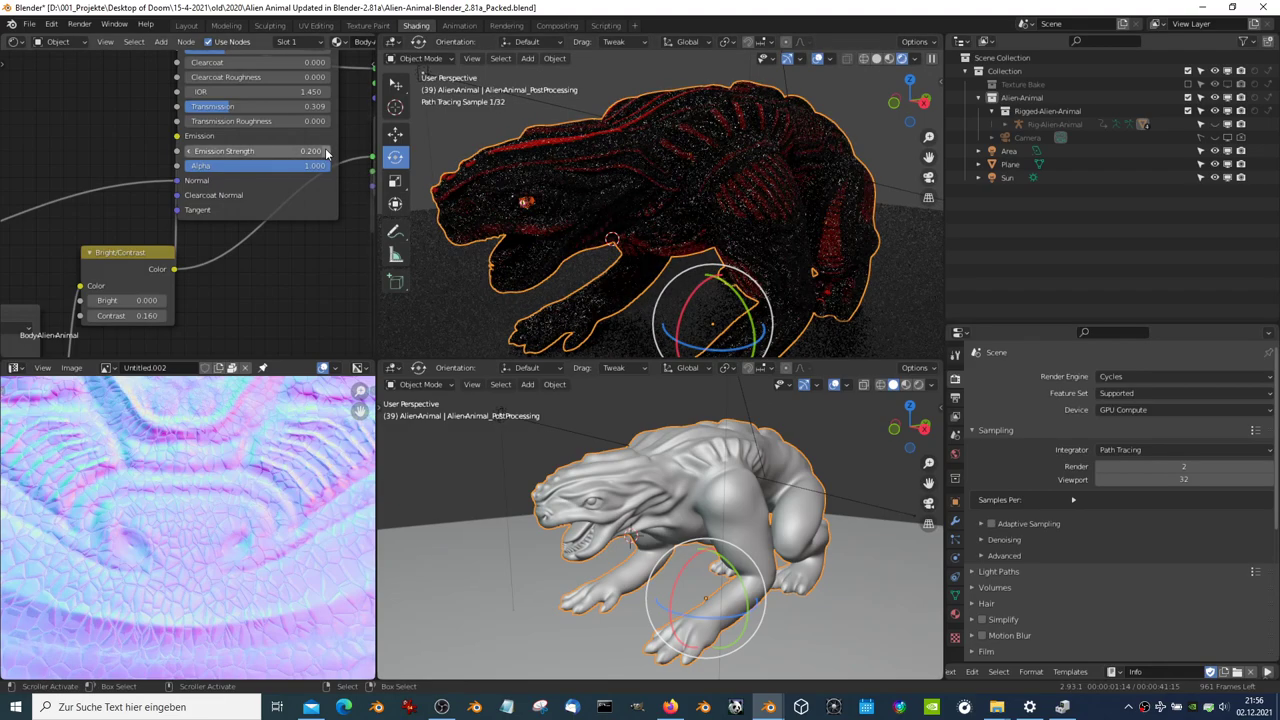
scroll(832, 210, down, 4)
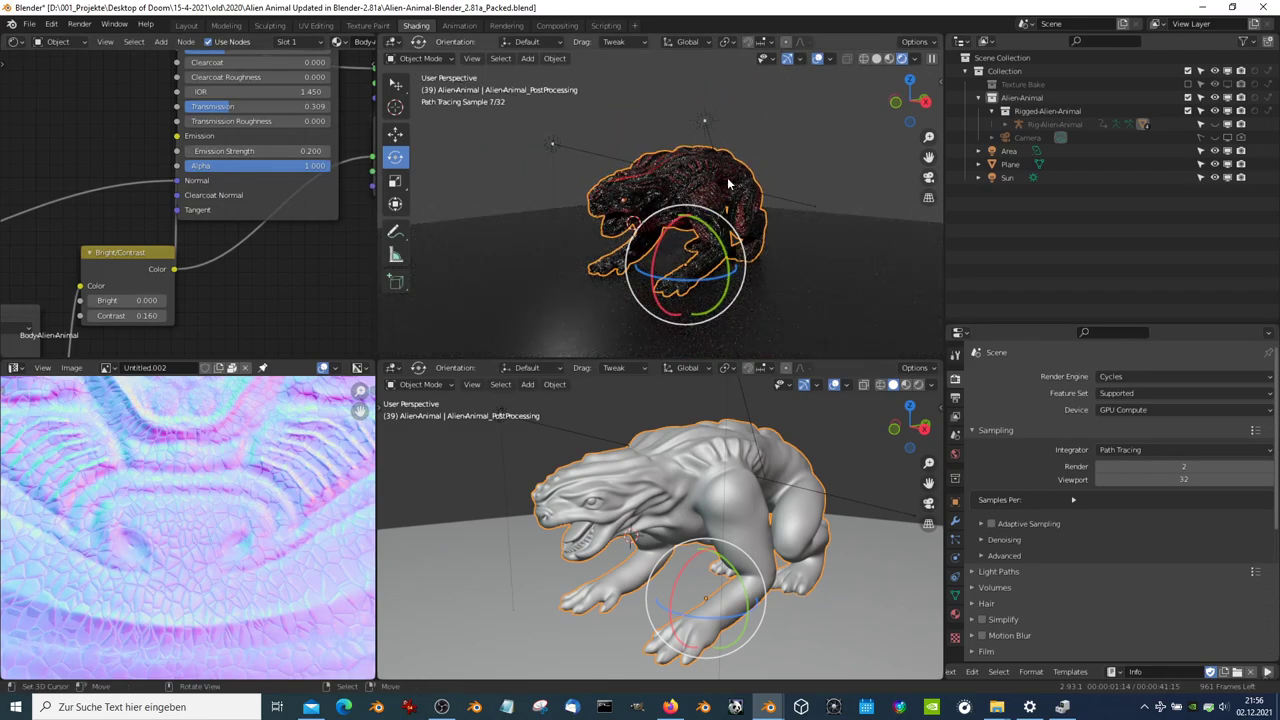
Look through the scene camera with Numpad 0 and switch the viewport to solid shading
middle_drag(740, 140, 655, 157)
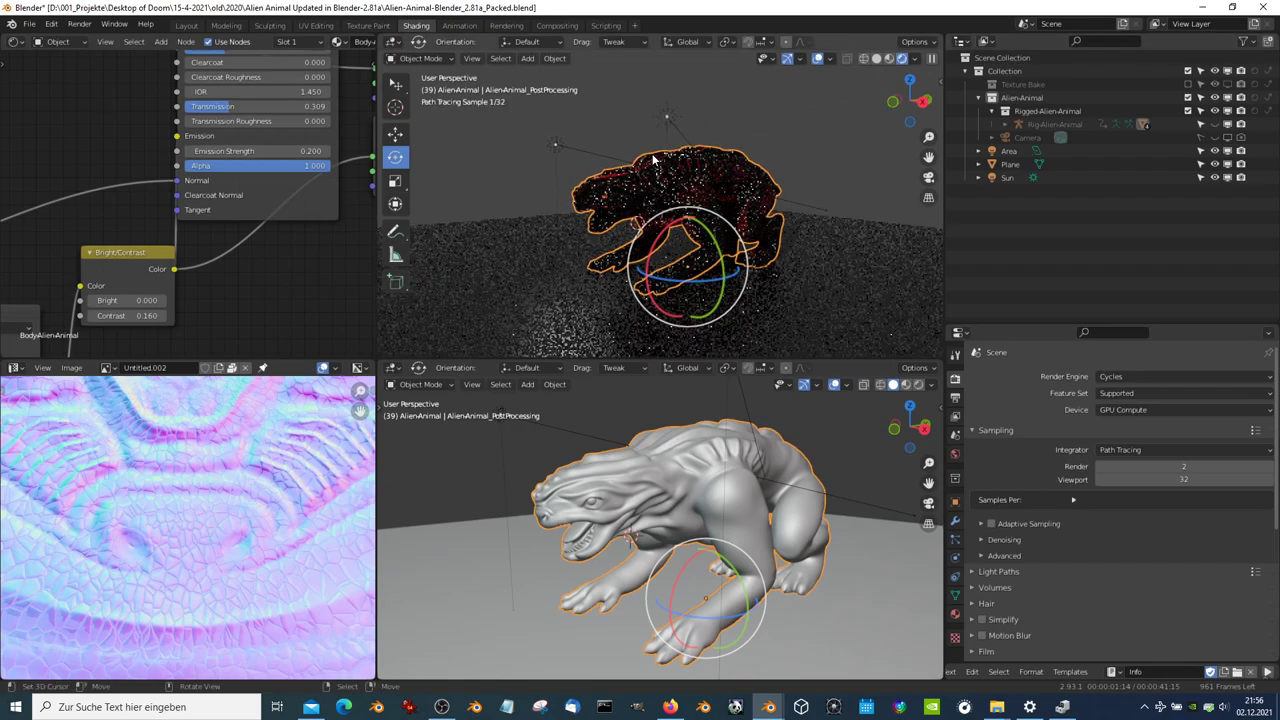
key(KP_0)
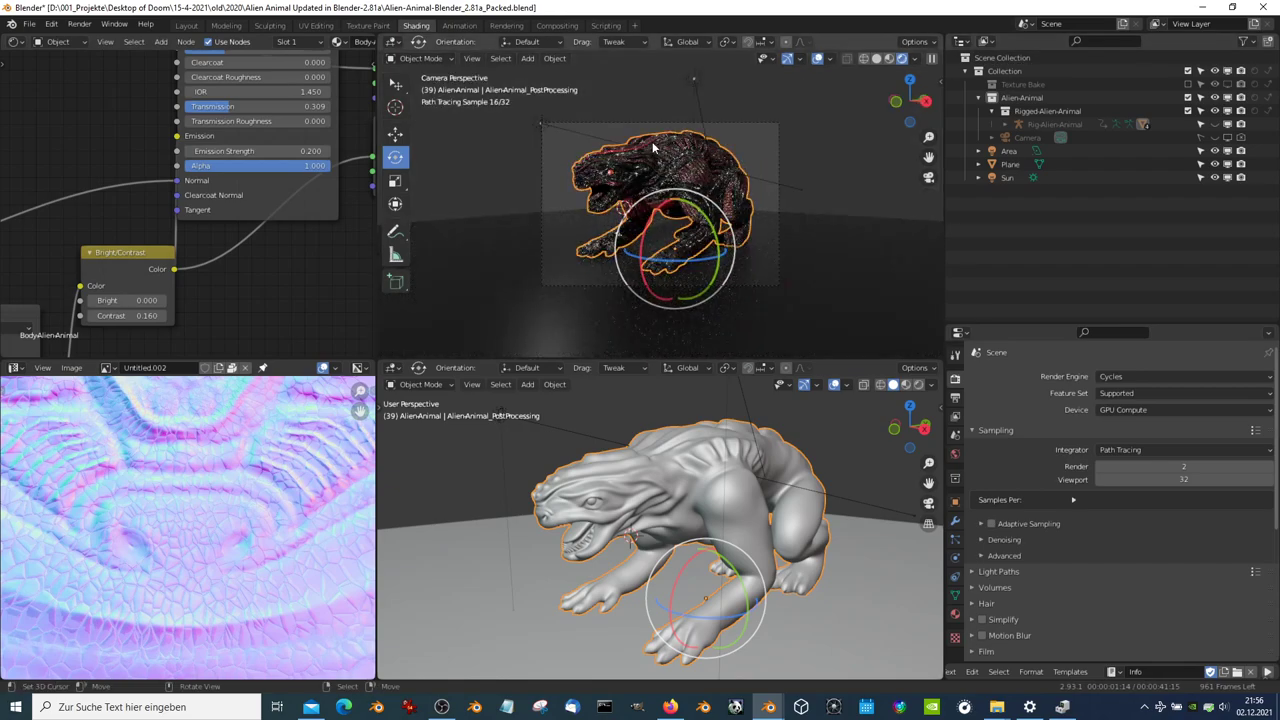
scroll(653, 148, up, 1)
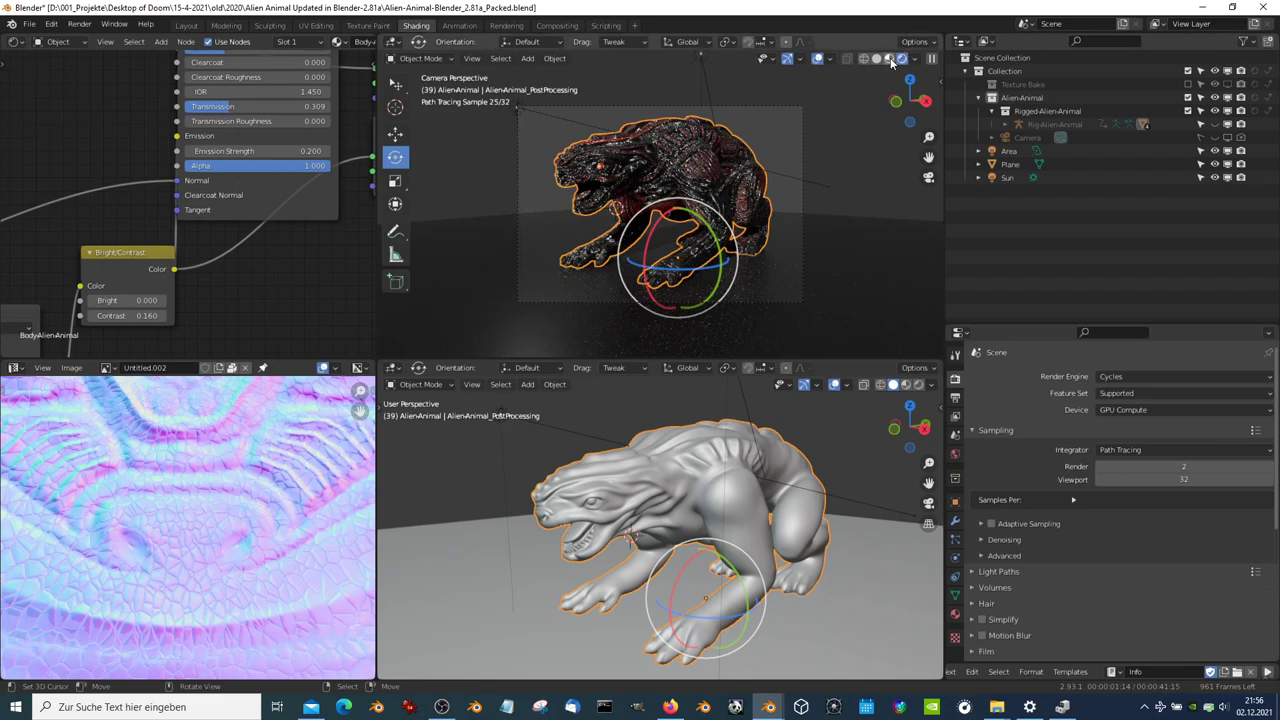
click(160, 41)
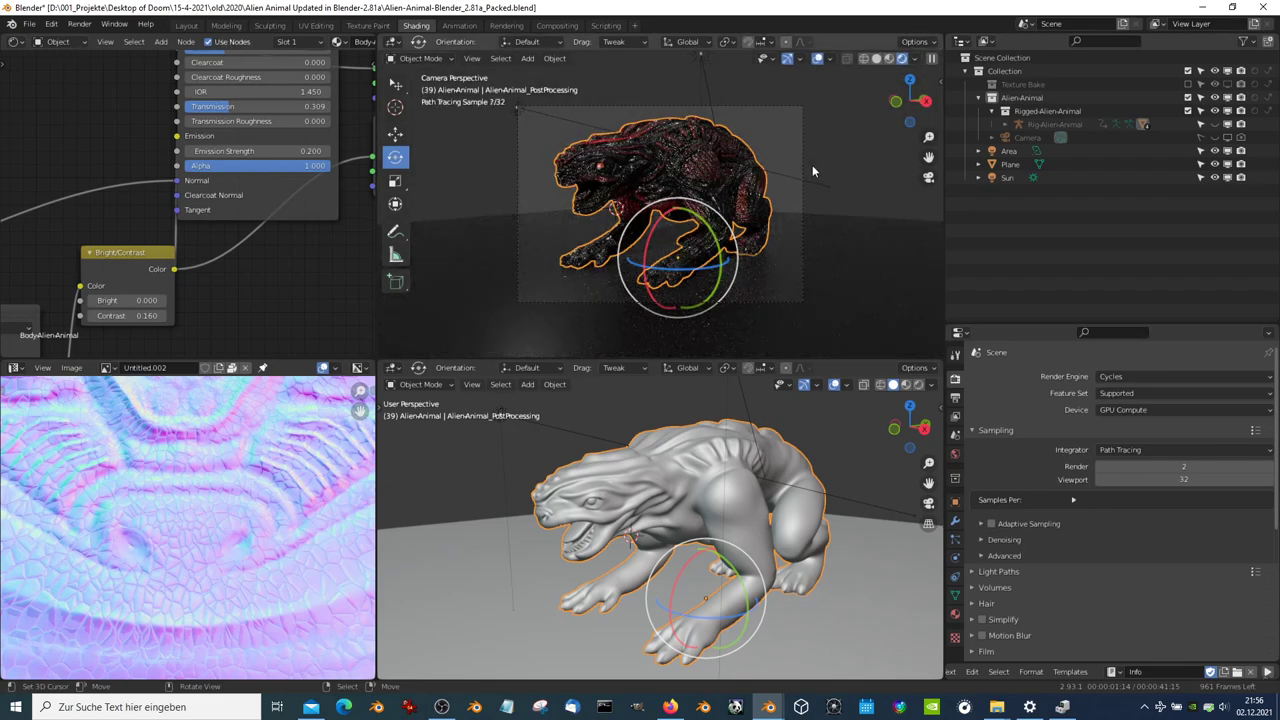
click(893, 59)
Check the 1572 × 1080 output dimensions and the Cycles Feature Set in the render settings
click(906, 59)
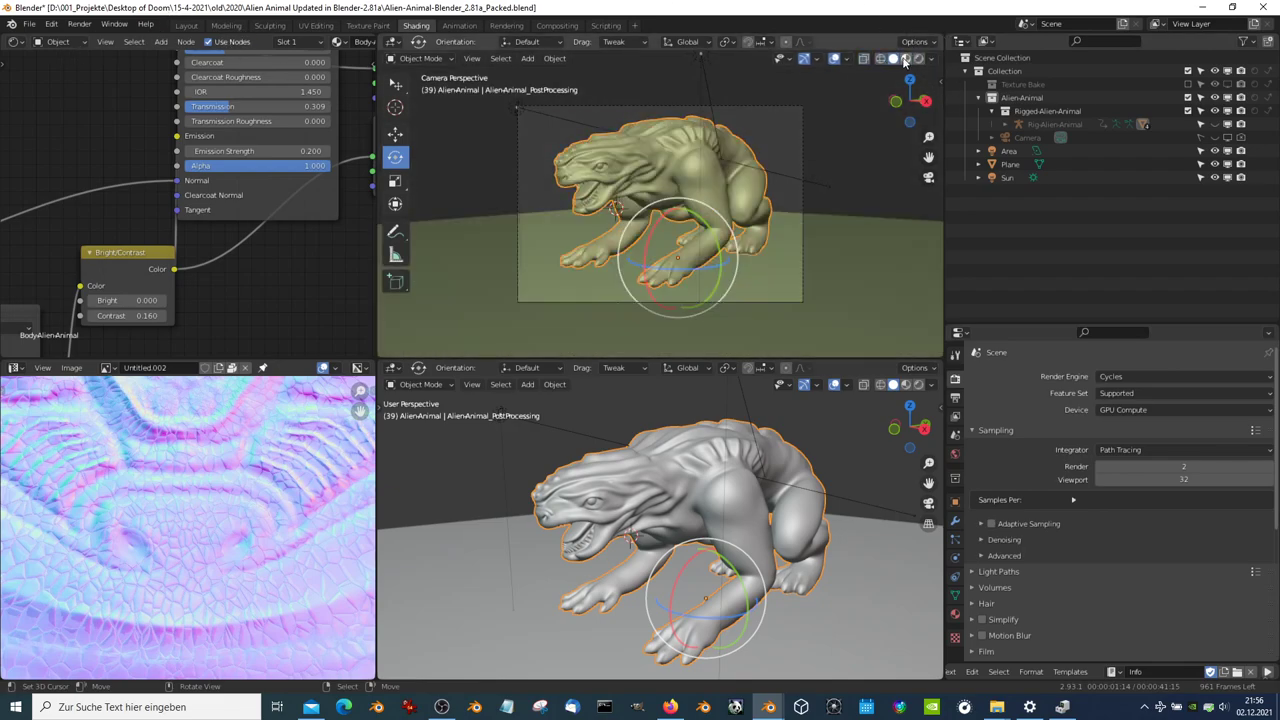
click(957, 399)
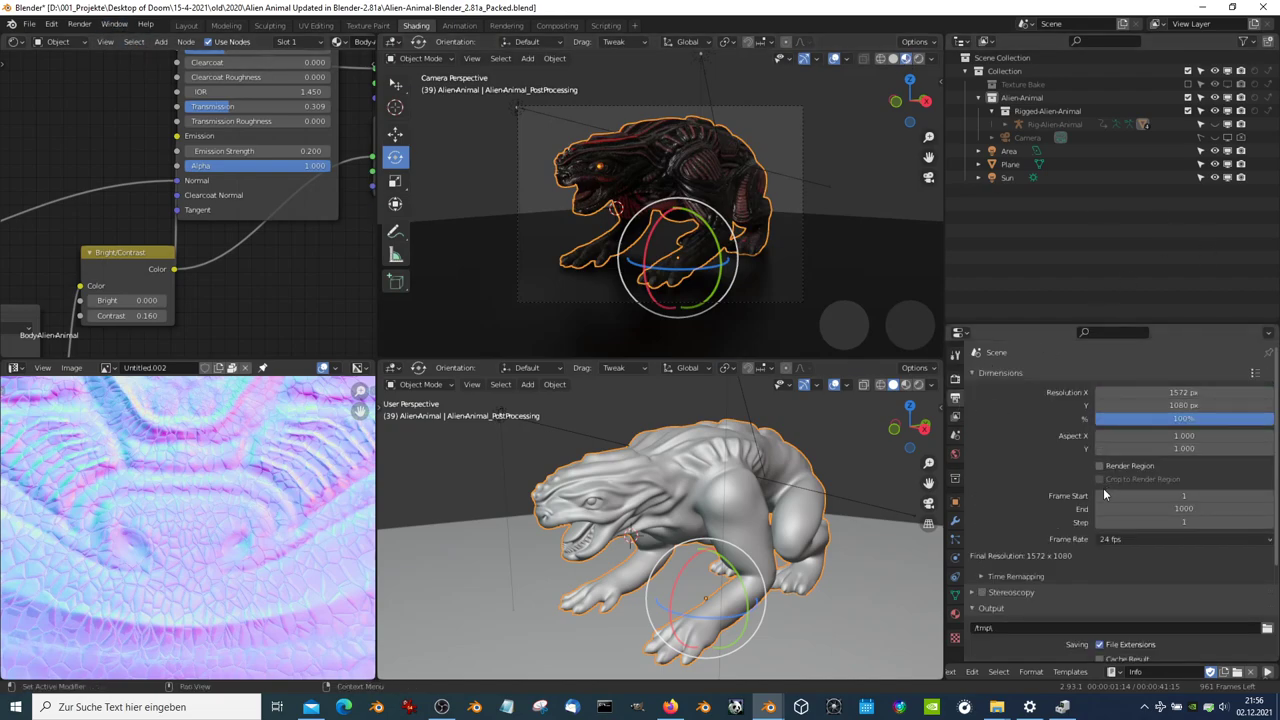
click(955, 379)
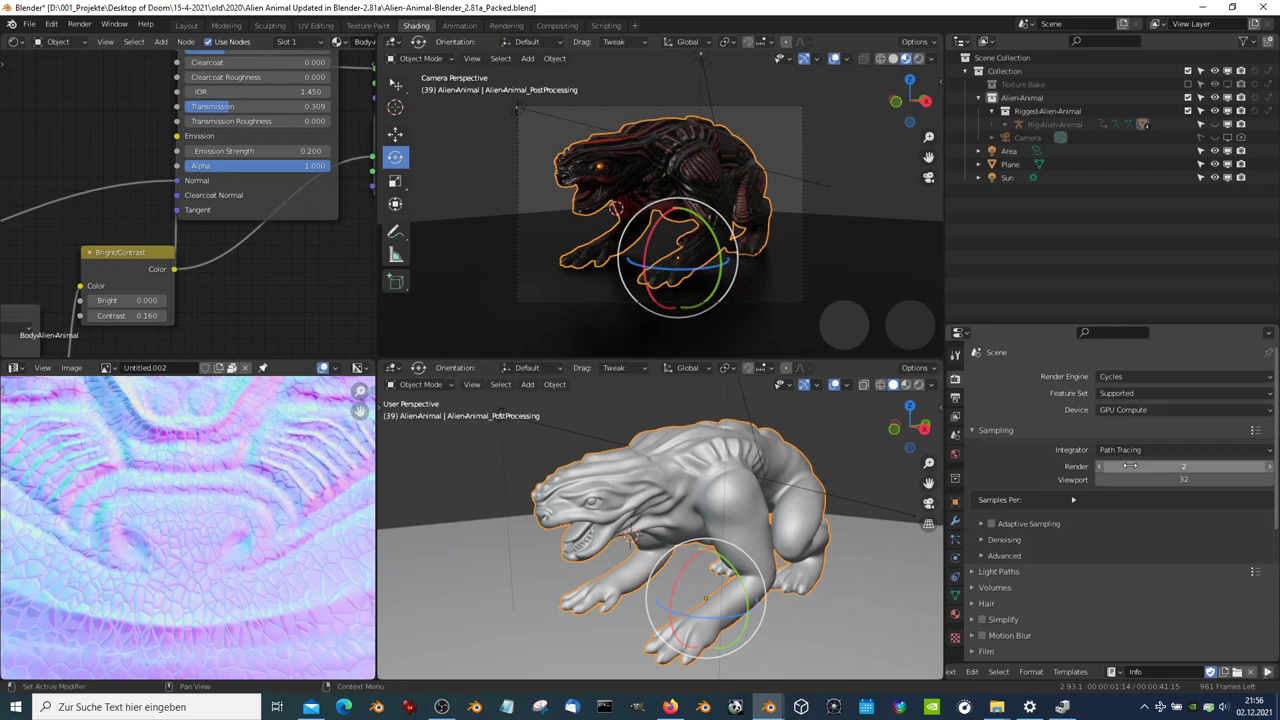
click(1133, 393)
scroll(1040, 500, down, 2)
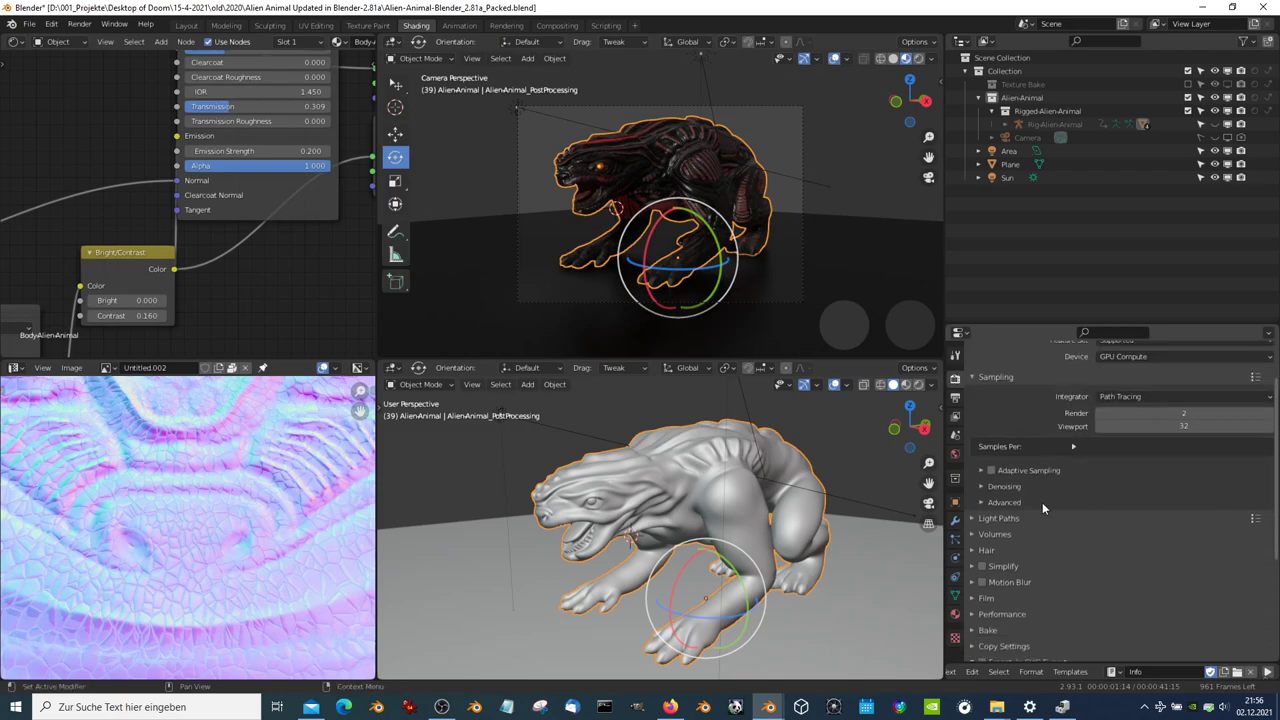
click(985, 486)
Render a test still image from the scene camera and close the render window
scroll(983, 475, down, 5)
click(80, 24)
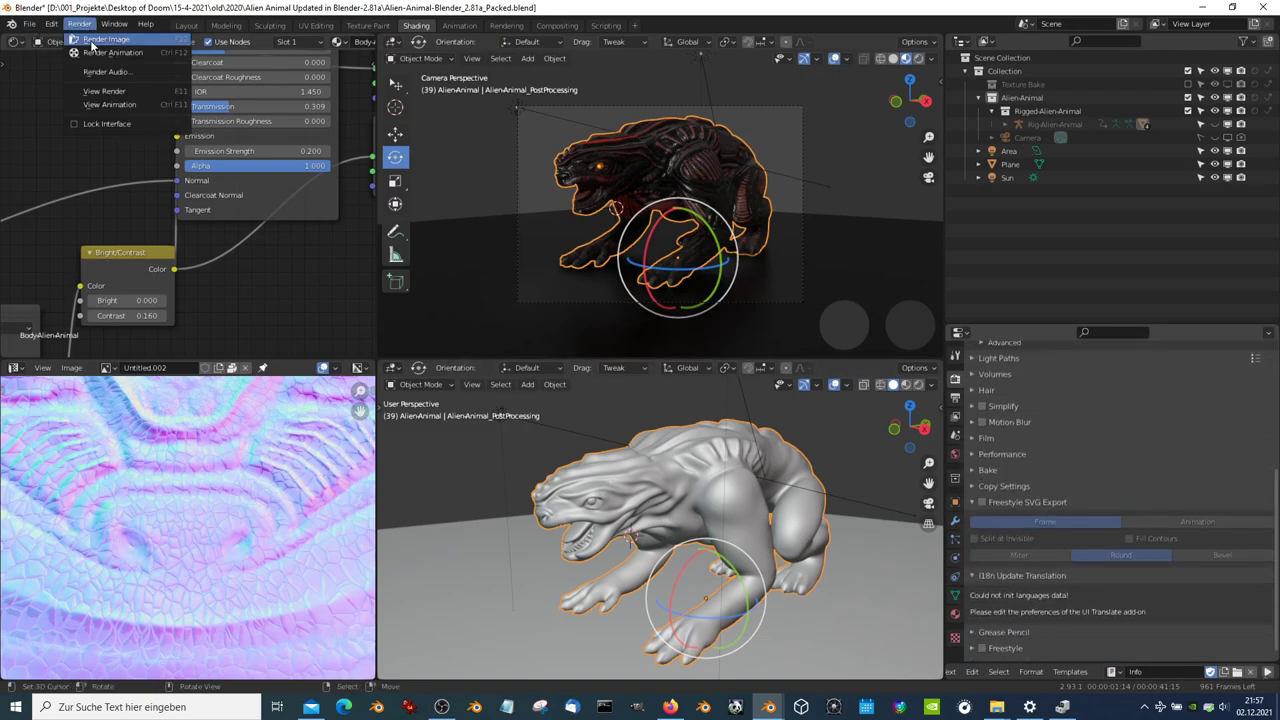
click(92, 40)
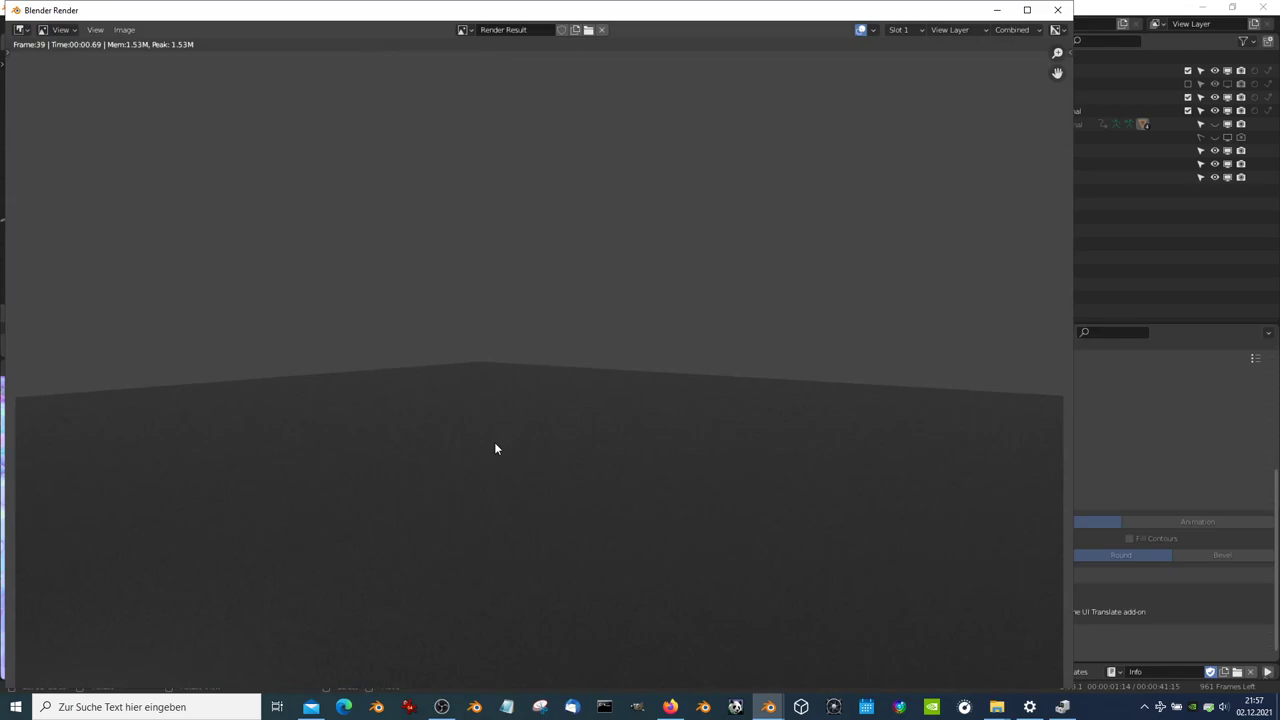
click(1060, 10)
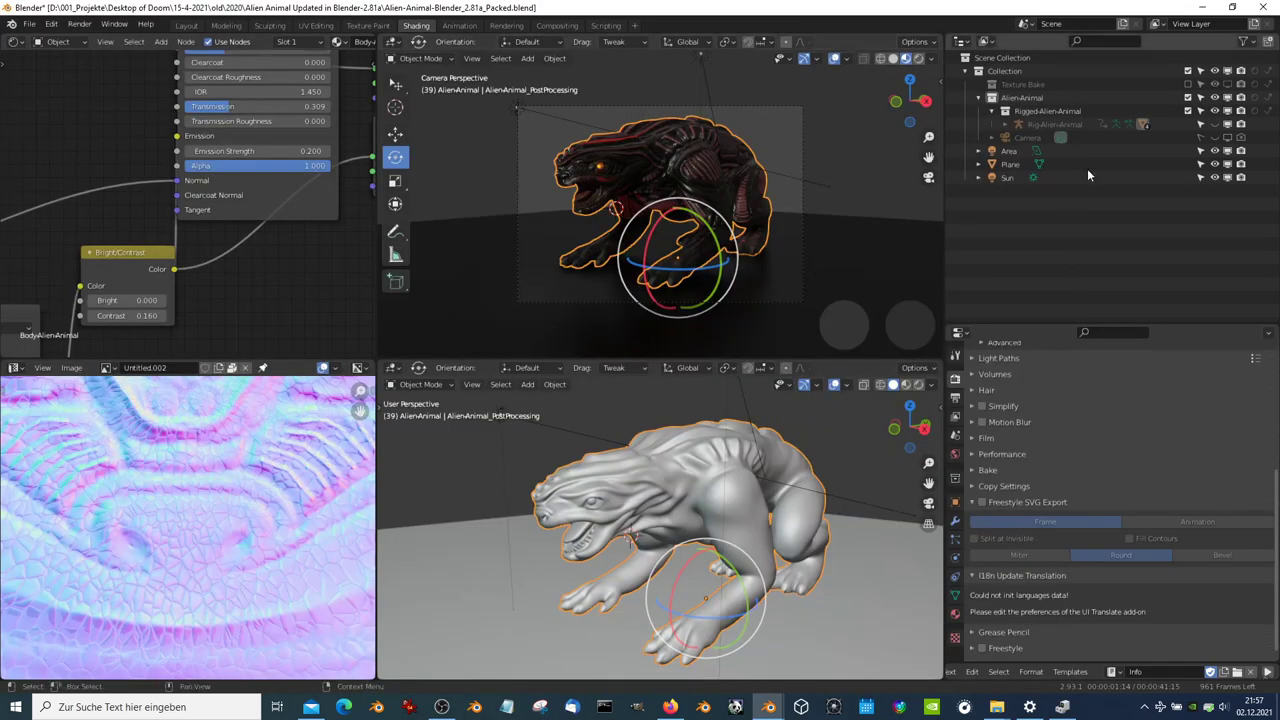
Delete the Texture Bake collection hierarchy, then select the Area, Plane and Sun objects
right_click(1019, 84)
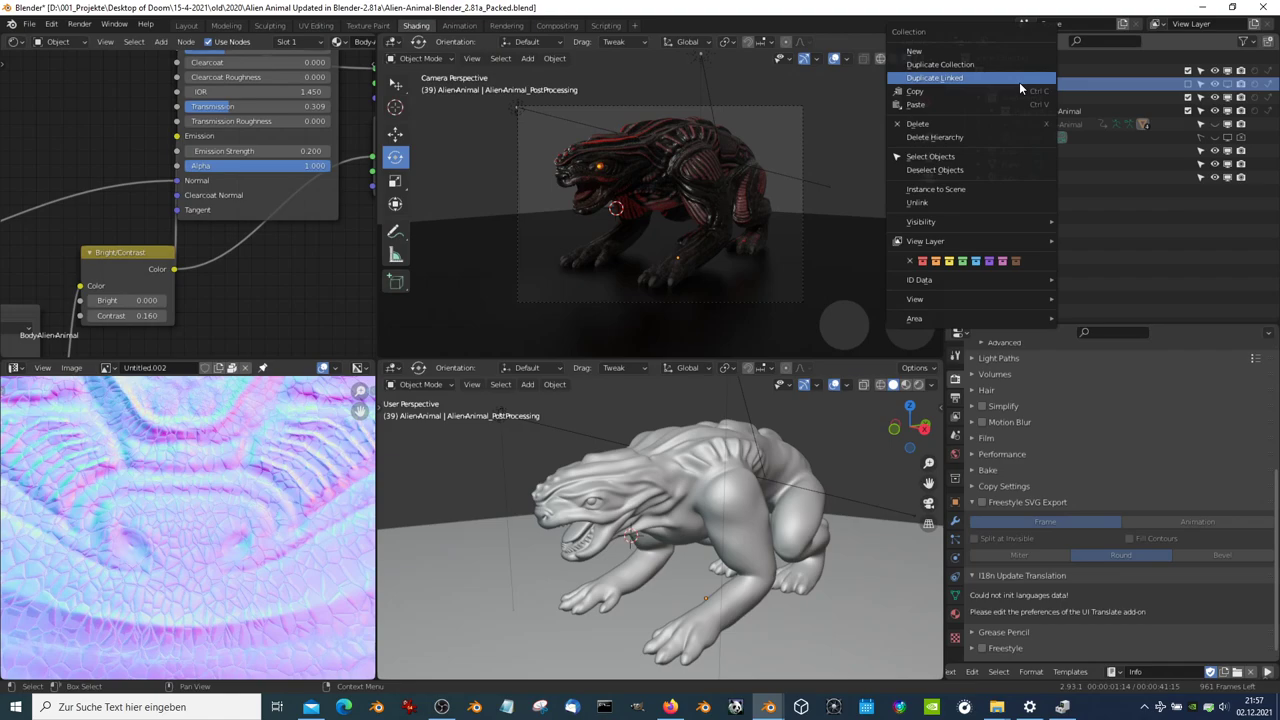
click(940, 137)
click(1012, 138)
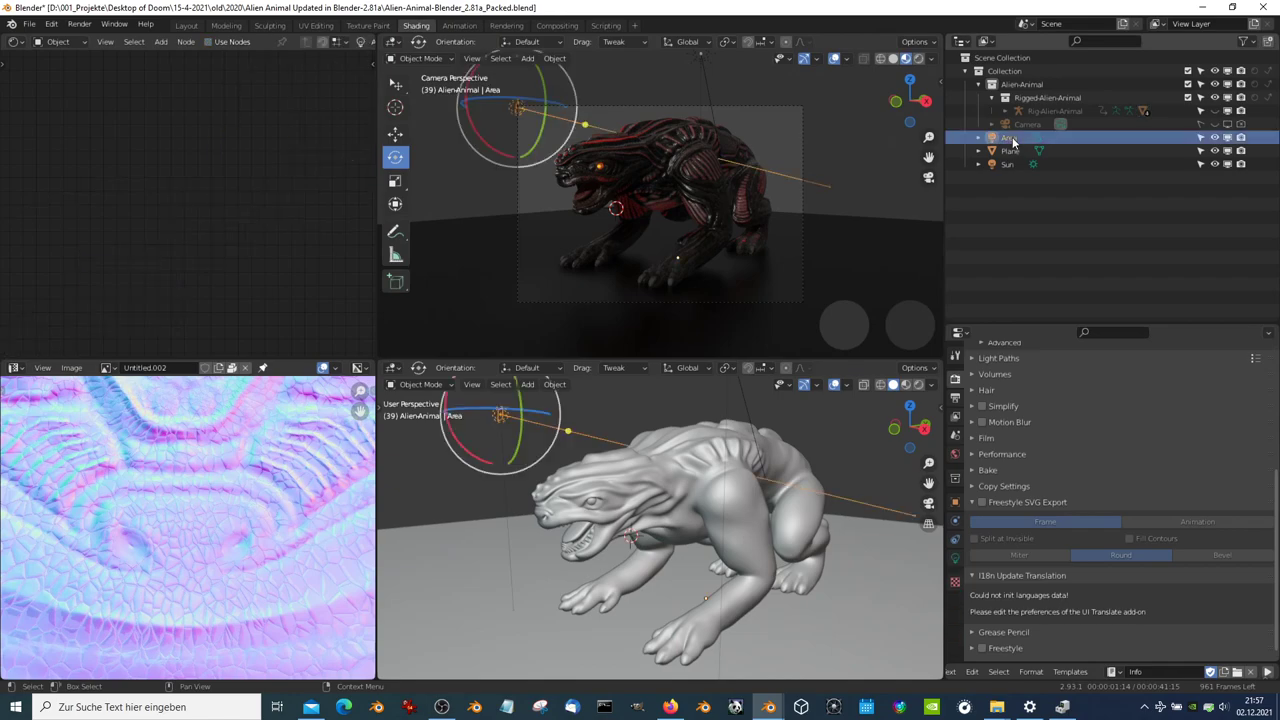
click(1011, 151)
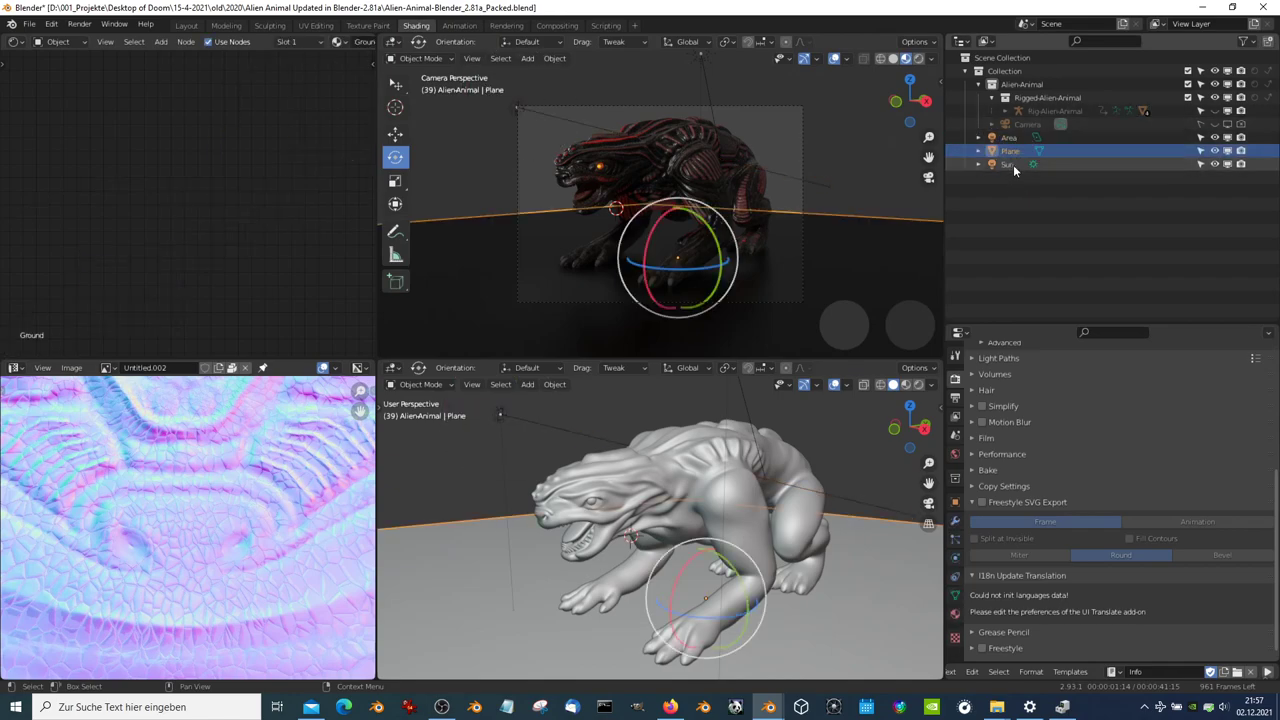
click(1013, 164)
Delete the camera, lights and plane, undo it with Ctrl+Z, and select only the Plane
shift+click(1012, 128)
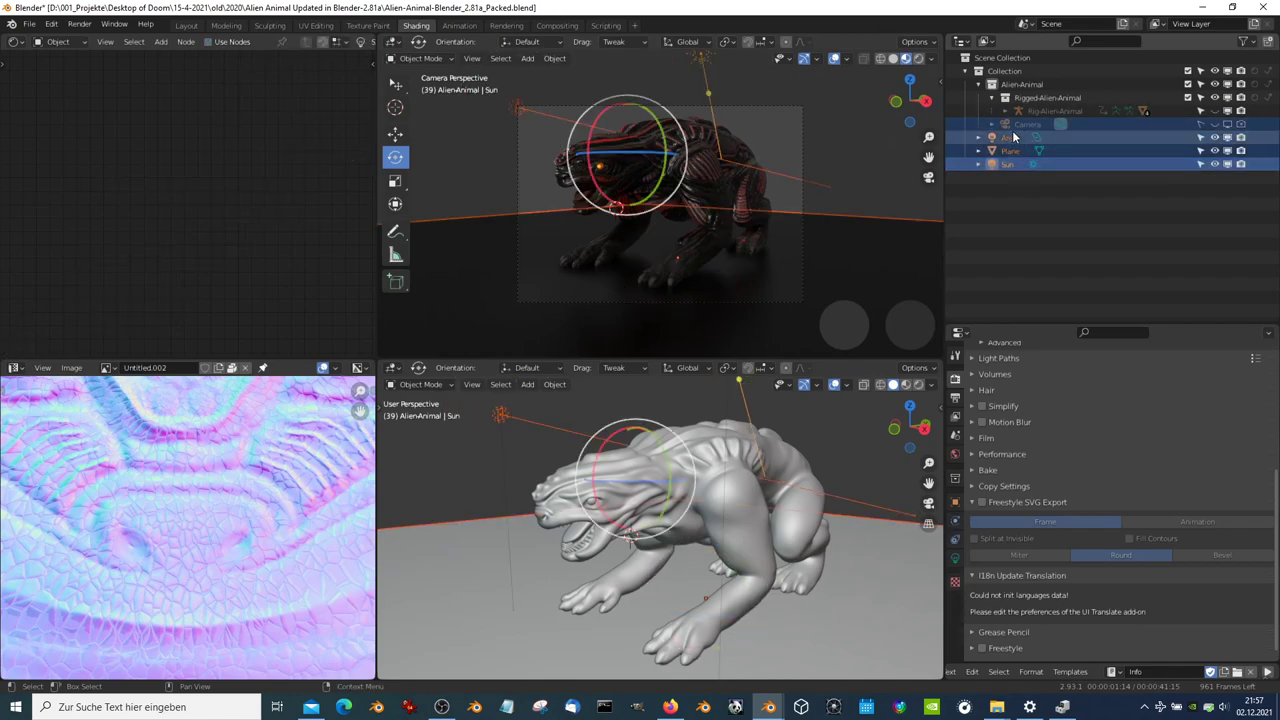
right_click(1012, 130)
click(996, 177)
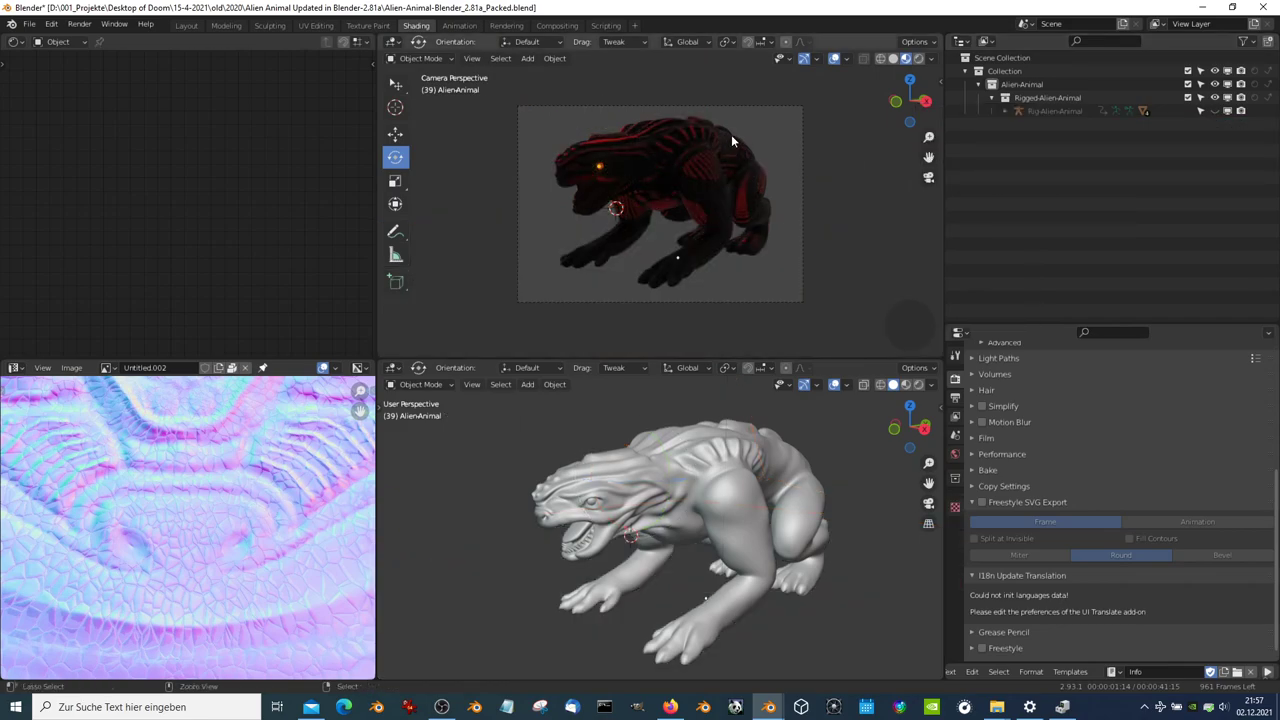
key(ctrl+z)
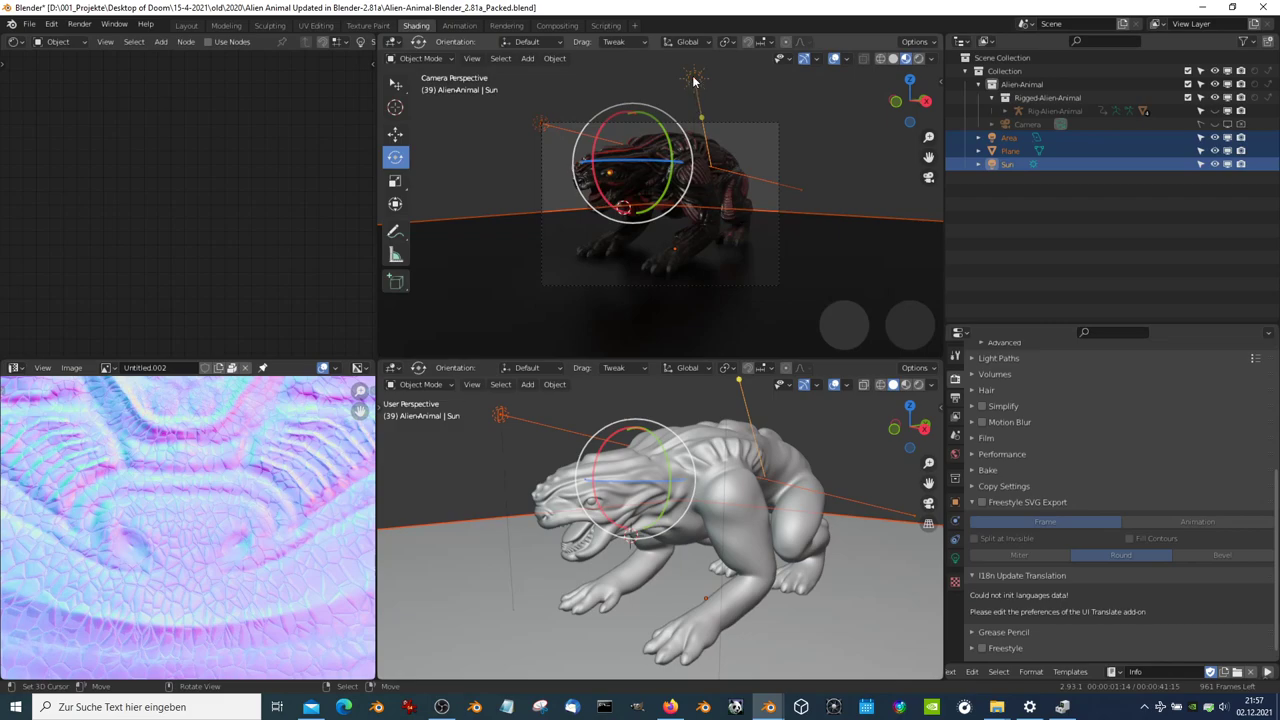
scroll(694, 80, down, 1)
click(797, 270)
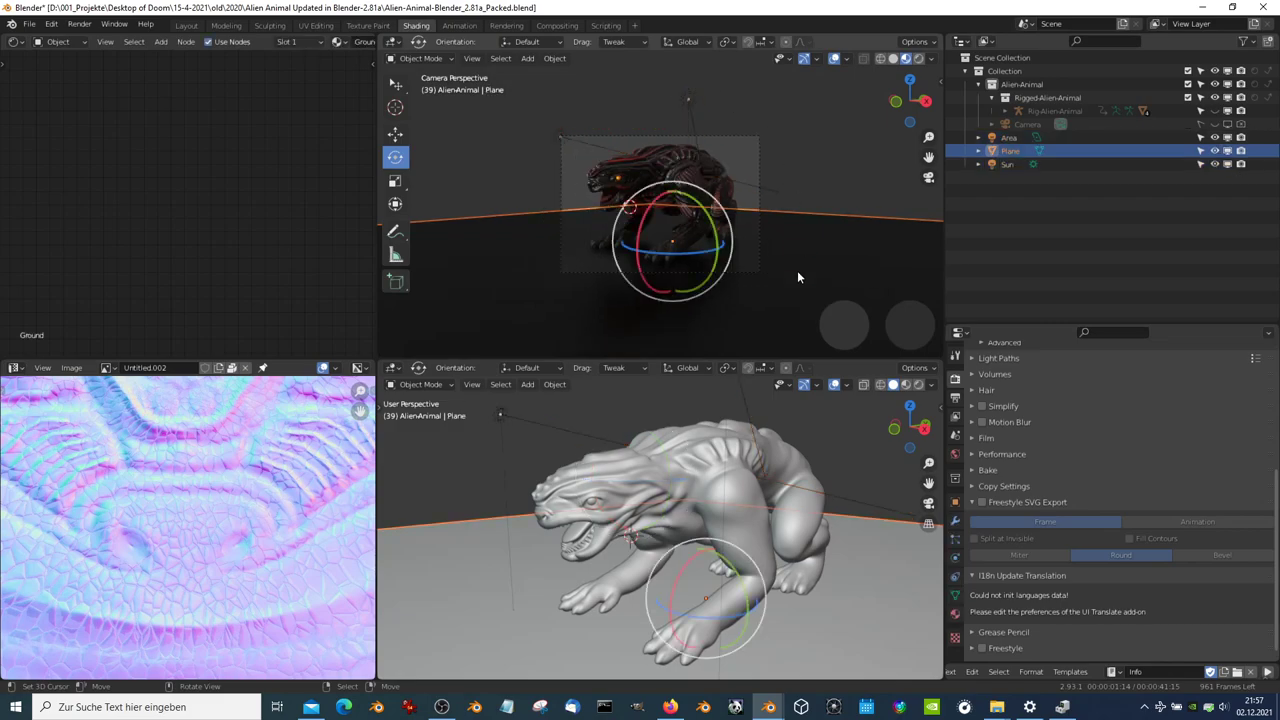
Delete the selected Camera and Plane objects
ctrl+click(1027, 124)
right_click(1027, 122)
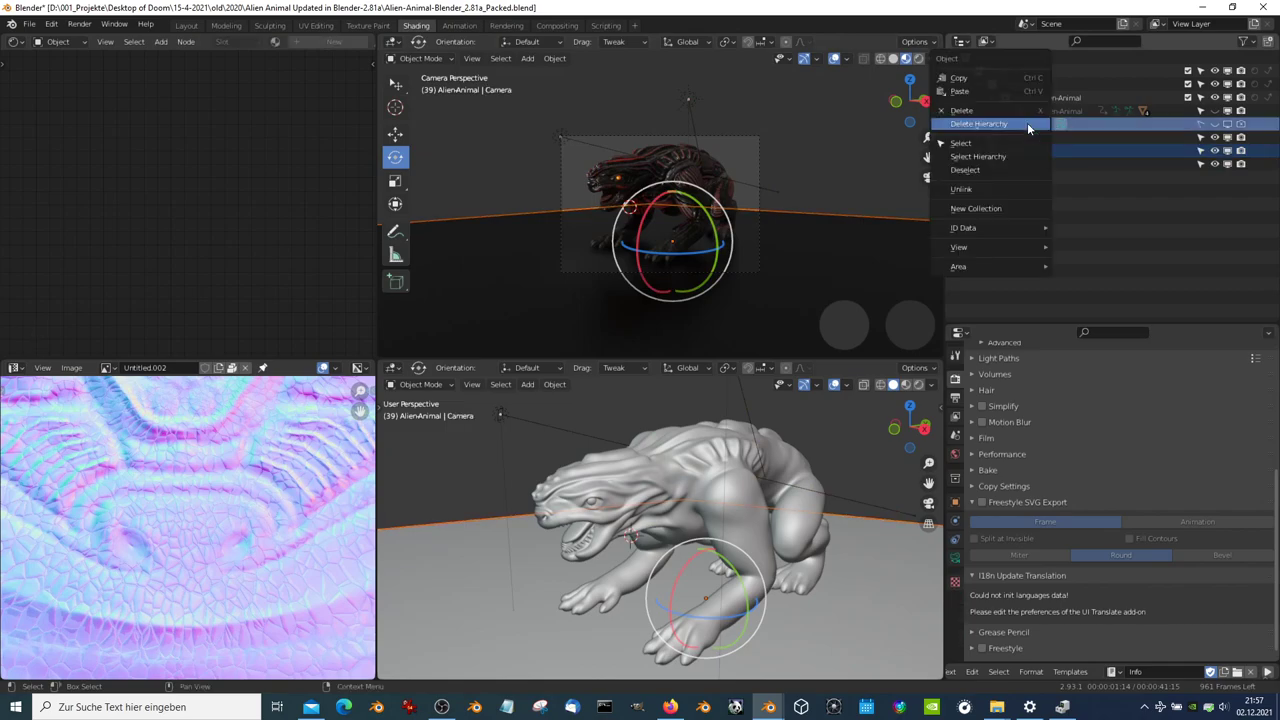
click(1027, 122)
click(1029, 109)
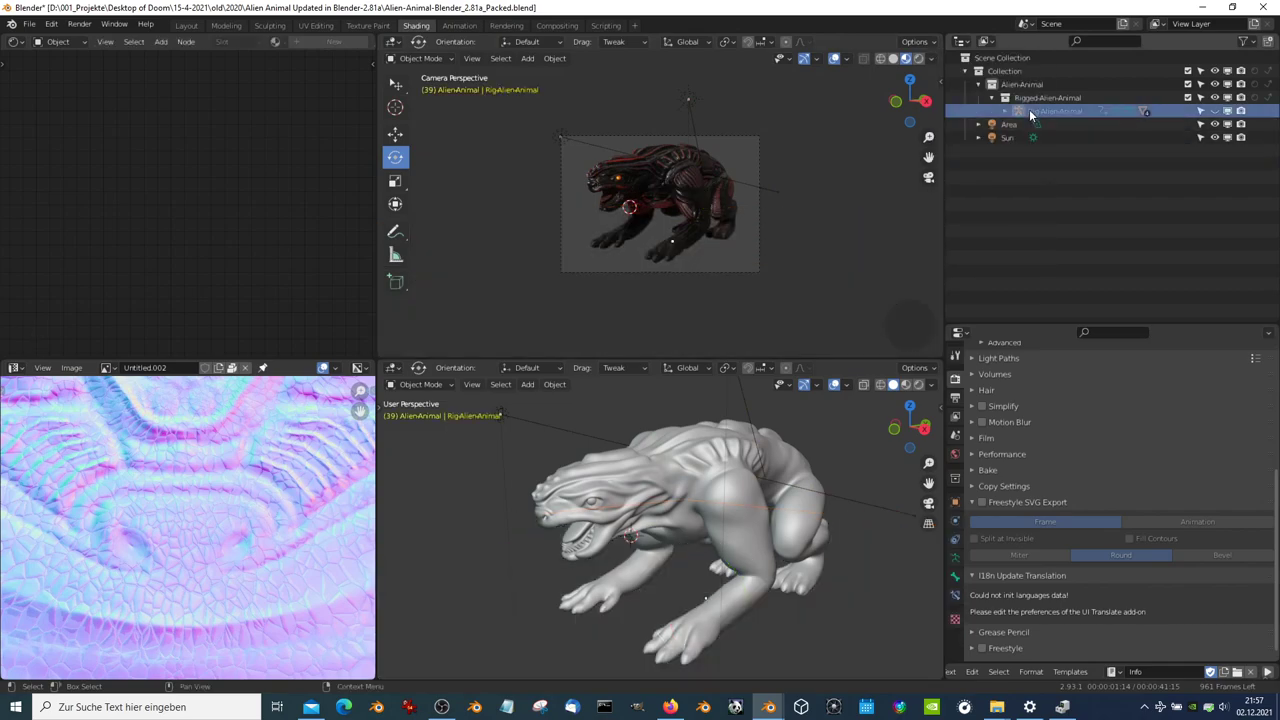
Show the rig's bones again and select Alien-Animal_Texturetest among its children
click(1226, 110)
click(1226, 110)
click(1226, 110)
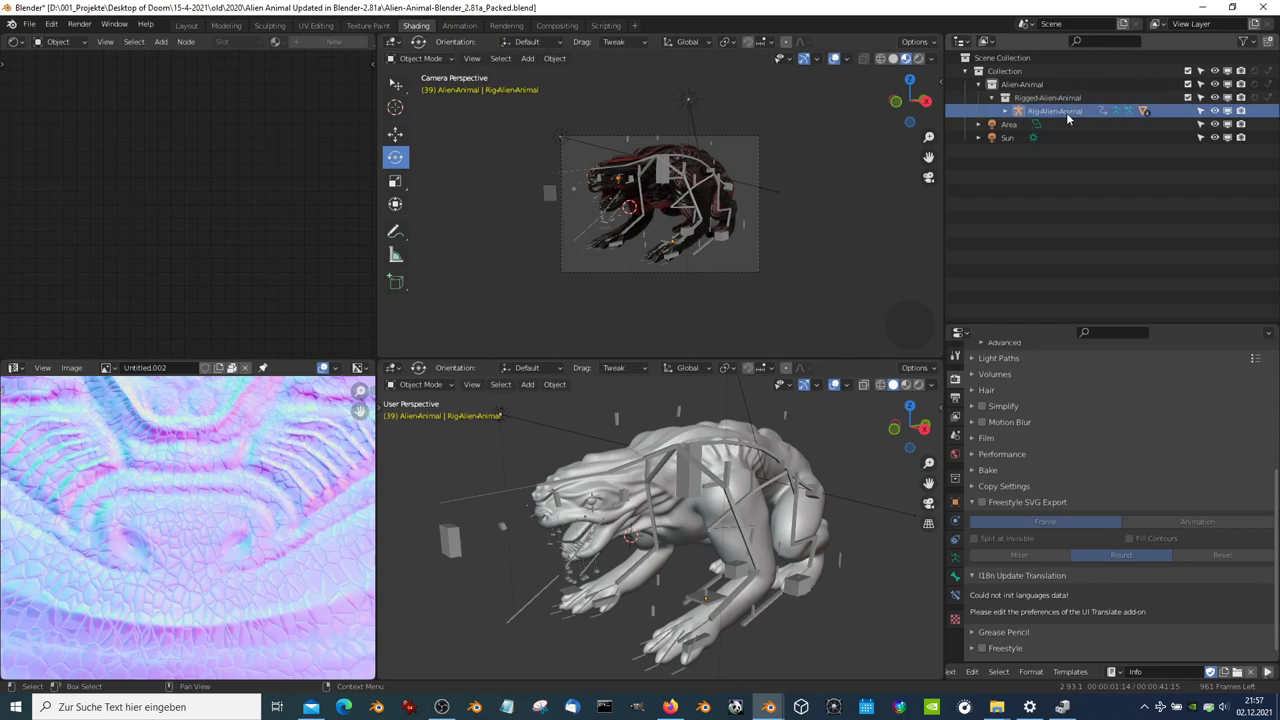
click(1004, 111)
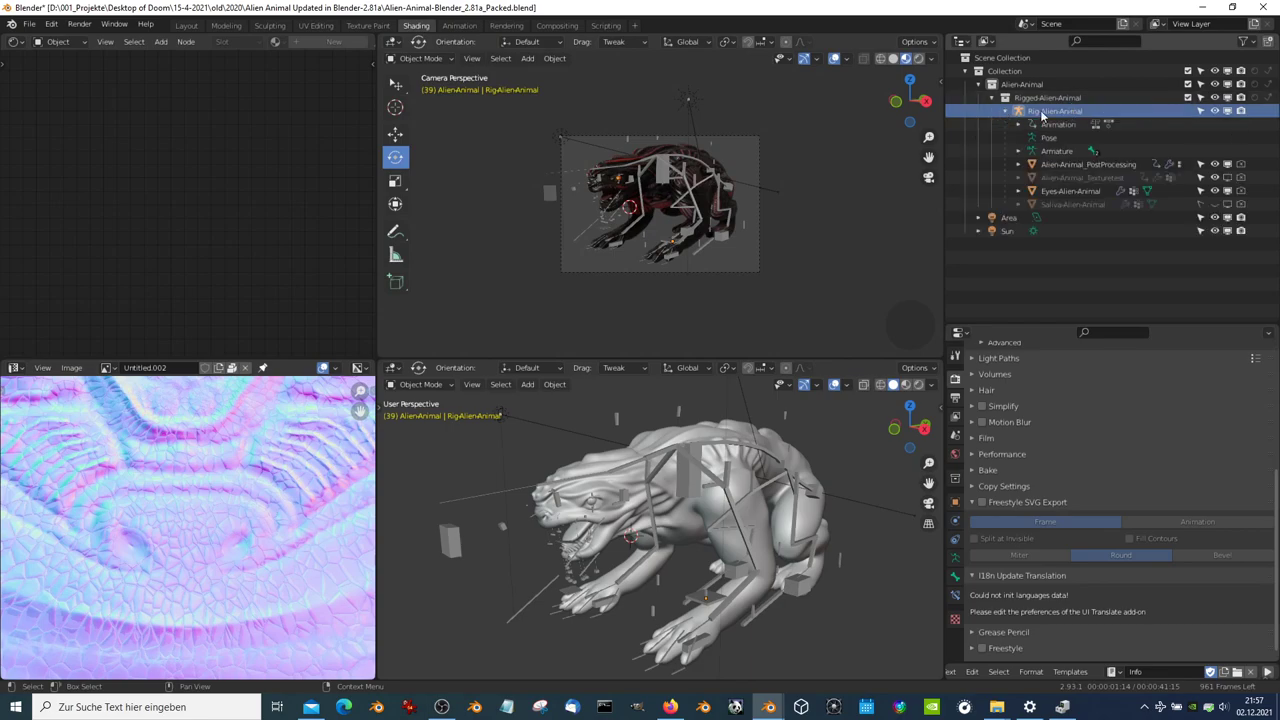
click(1071, 177)
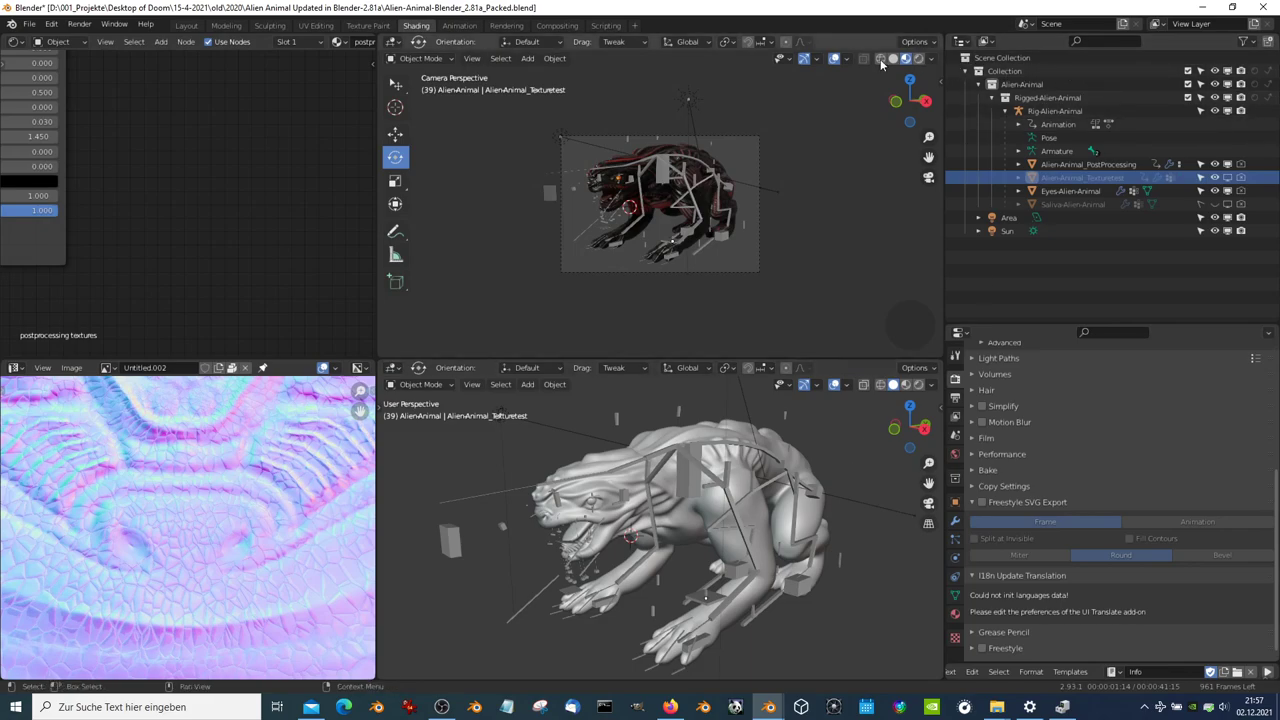
Delete the Alien-Animal_Texturetest mesh with X
middle_drag(807, 164, 724, 170)
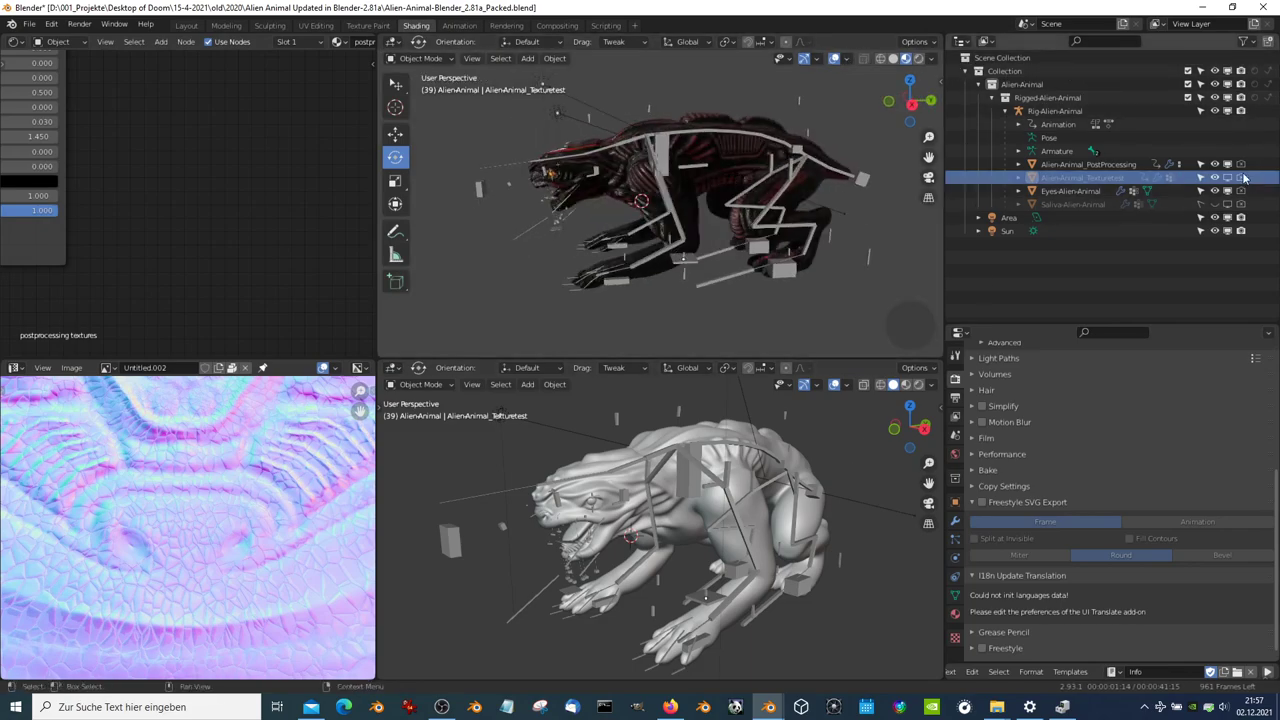
mouse_move(776, 205)
middle_down()
mouse_move(800, 190)
mouse_move(768, 178)
middle_up()
click(1120, 180)
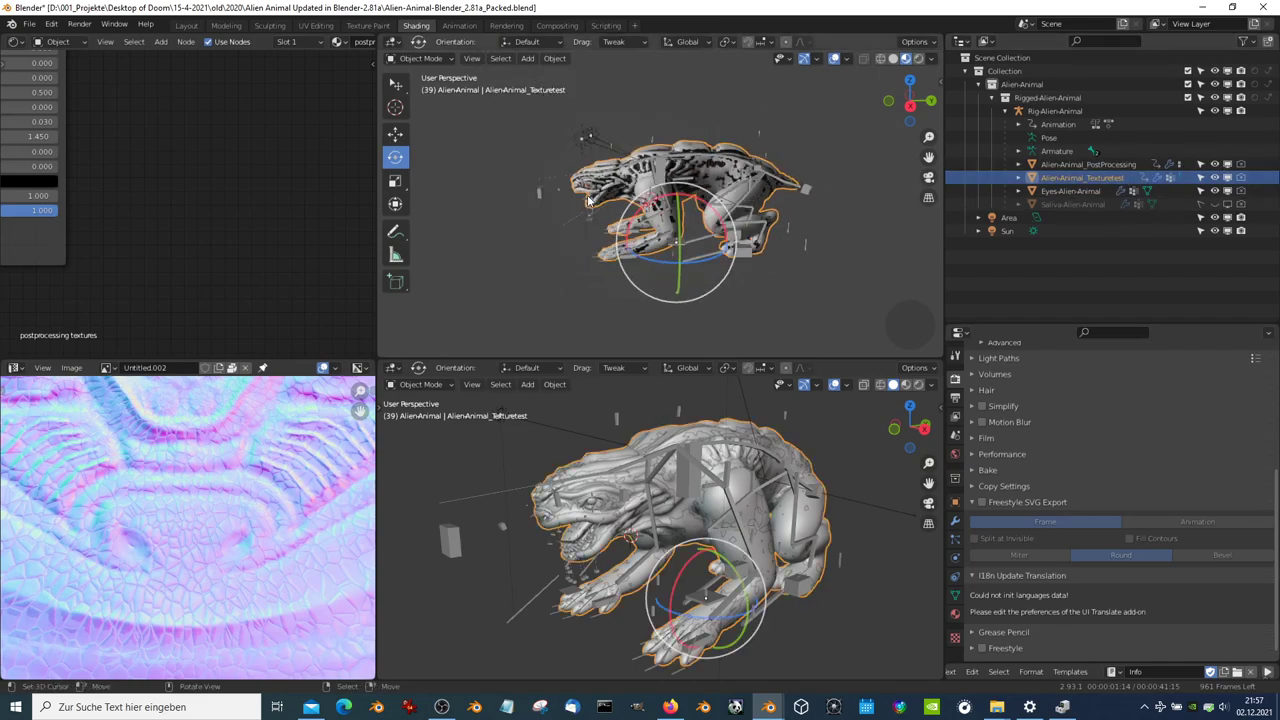
key(x)
click(694, 135)
Unhide the Saliva-AlienAnimal mesh and view the creature from the front
click(1095, 191)
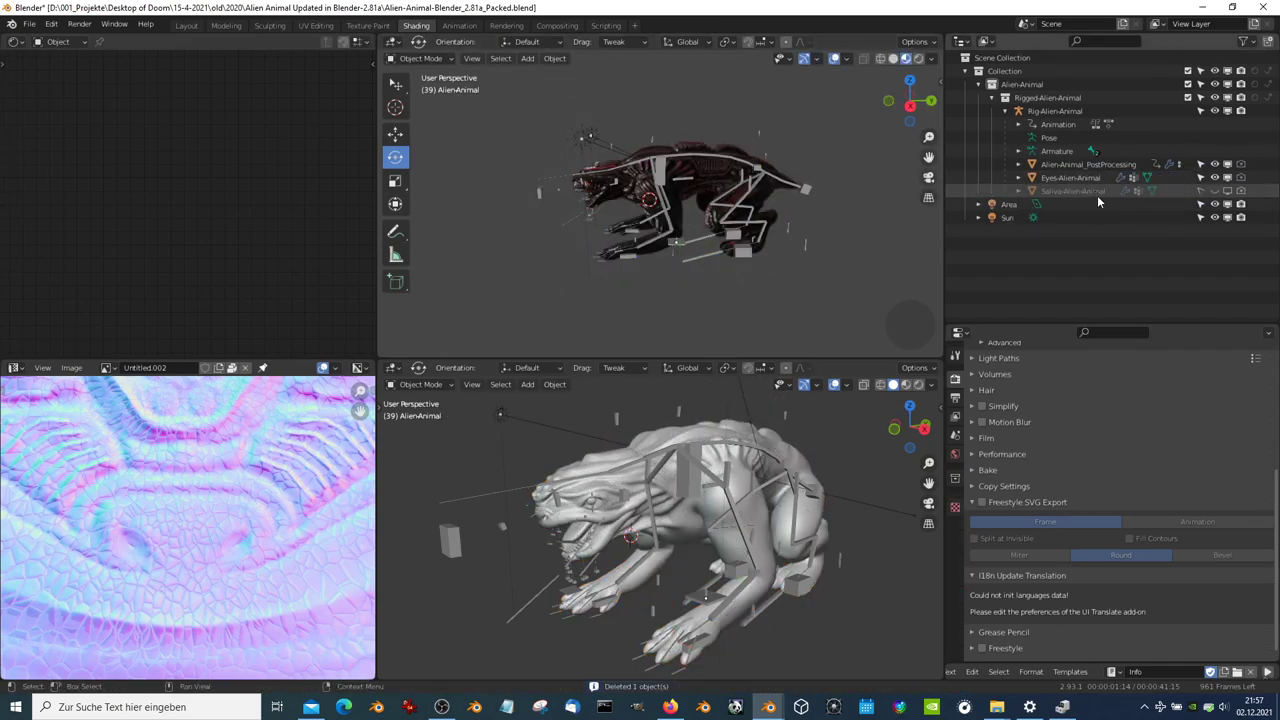
click(1215, 190)
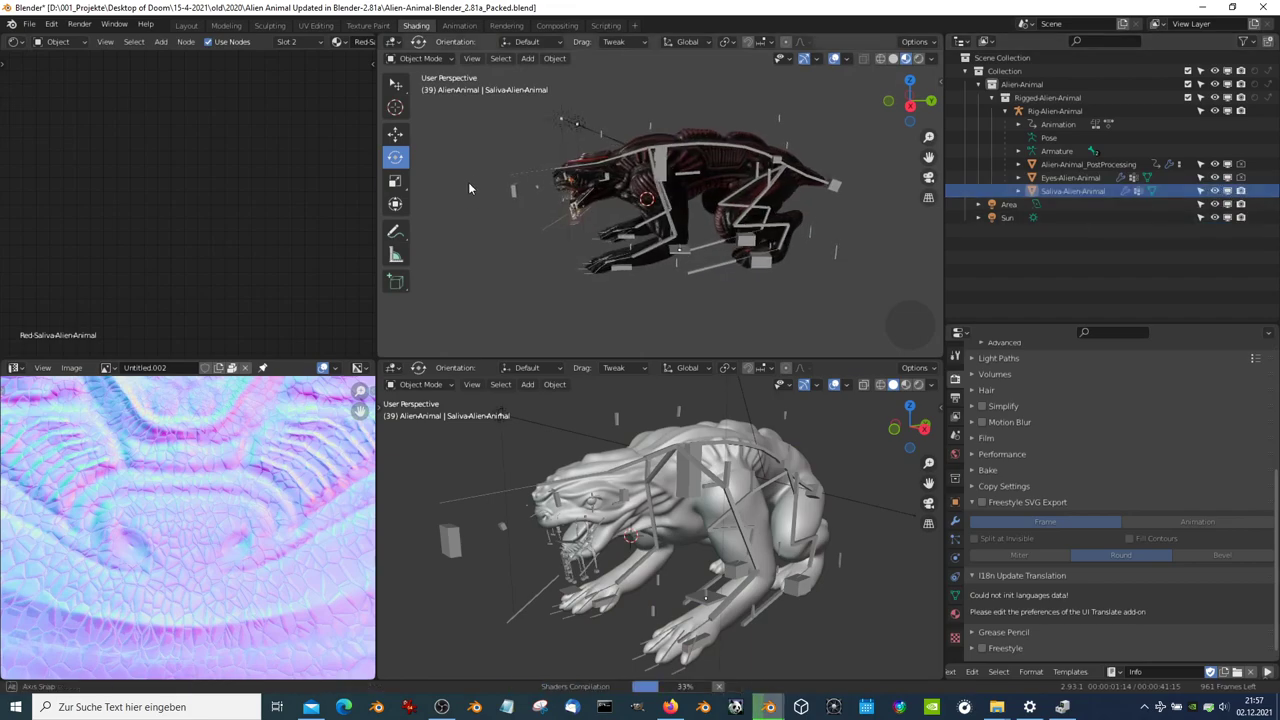
mouse_move(468, 182)
middle_down()
mouse_move(571, 144)
mouse_move(620, 180)
middle_up()
scroll(571, 144, up, 2)
scroll(597, 167, up, 3)
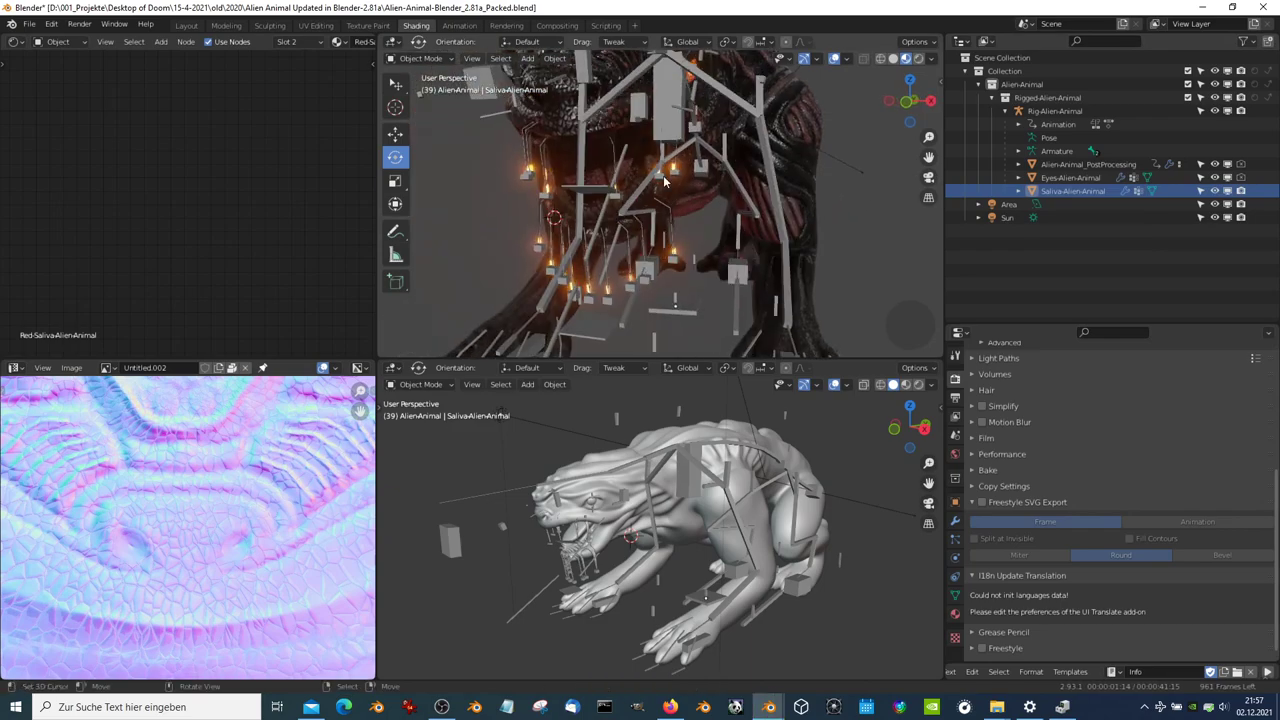
scroll(620, 180, down, 3)
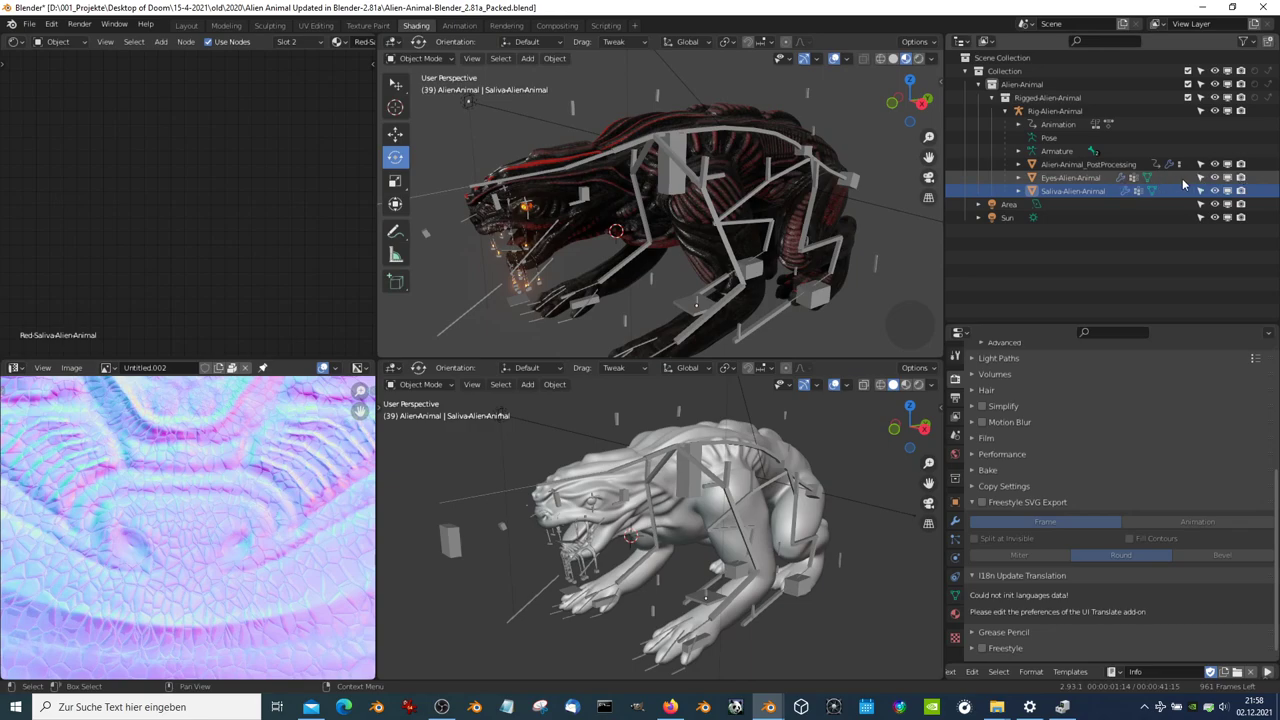
click(999, 112)
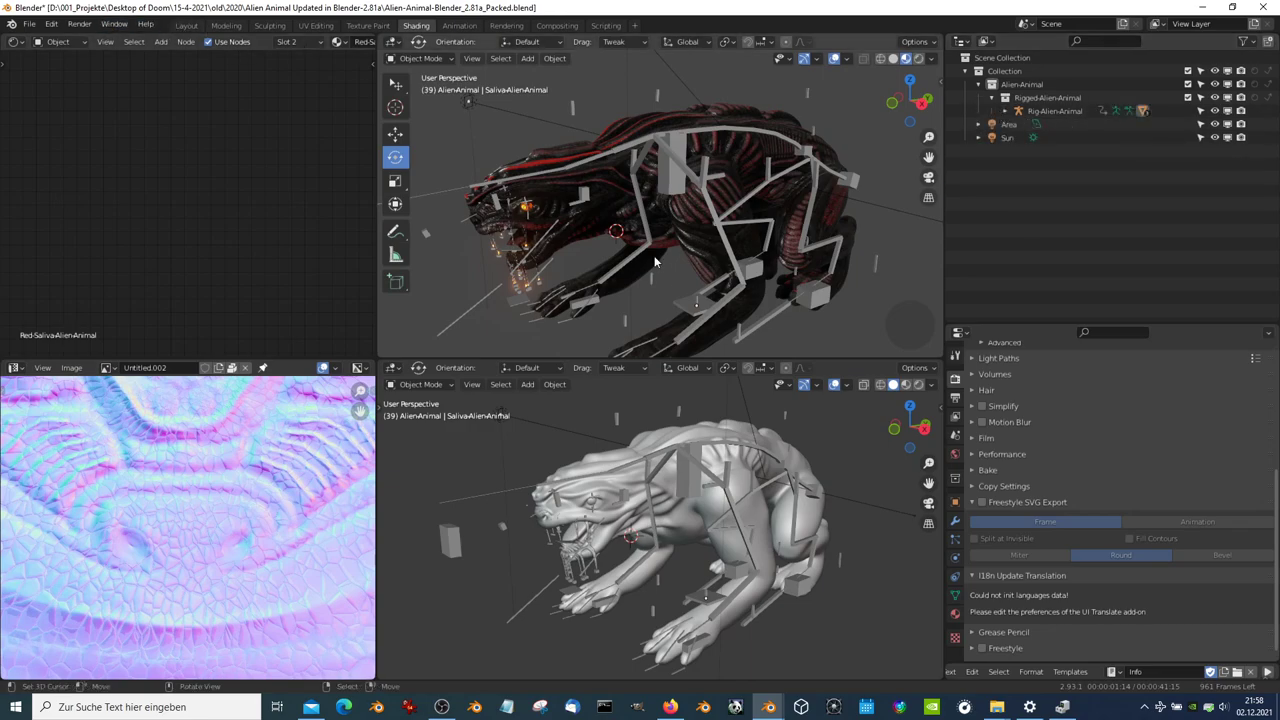
Add a new camera, place it, and look through it with Ctrl+Numpad 0
scroll(702, 195, down, 3)
key(shift+a)
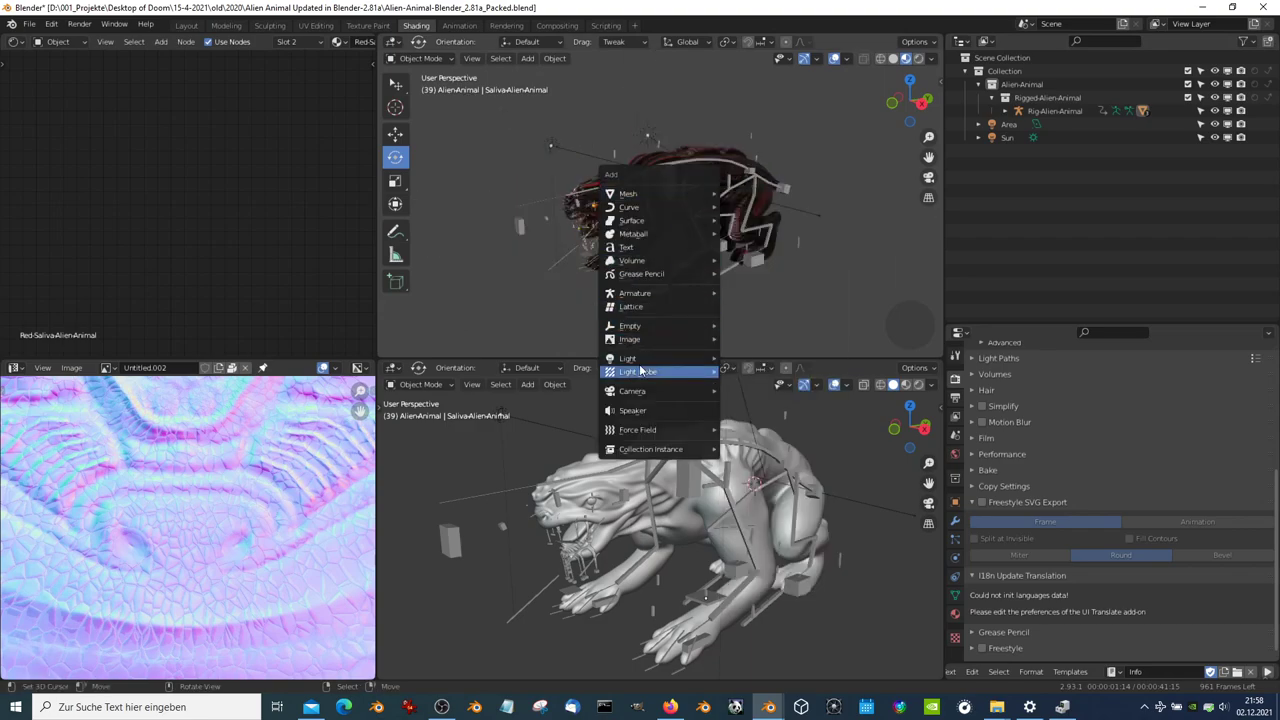
click(642, 391)
scroll(742, 137, down, 2)
key(g)
click(572, 151)
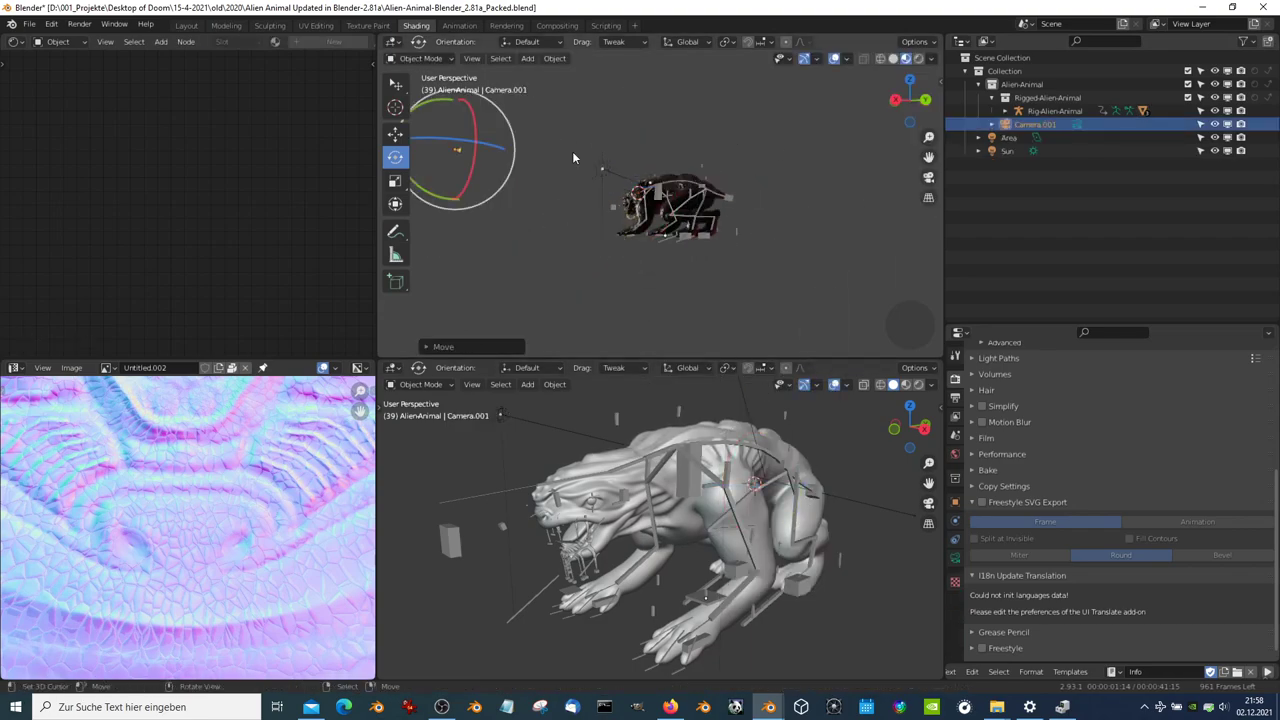
key(ctrl+KP_0)
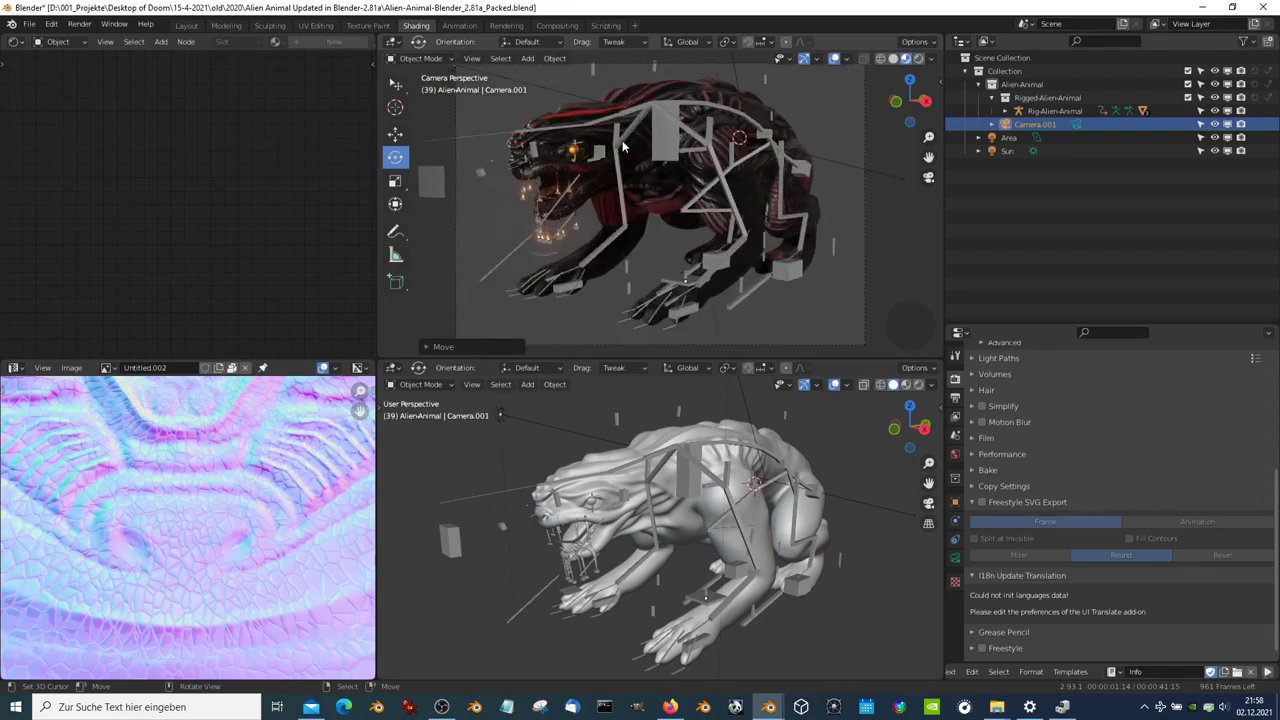
Move the camera to reframe the creature
key(g)
click(749, 181)
scroll(836, 169, down, 1)
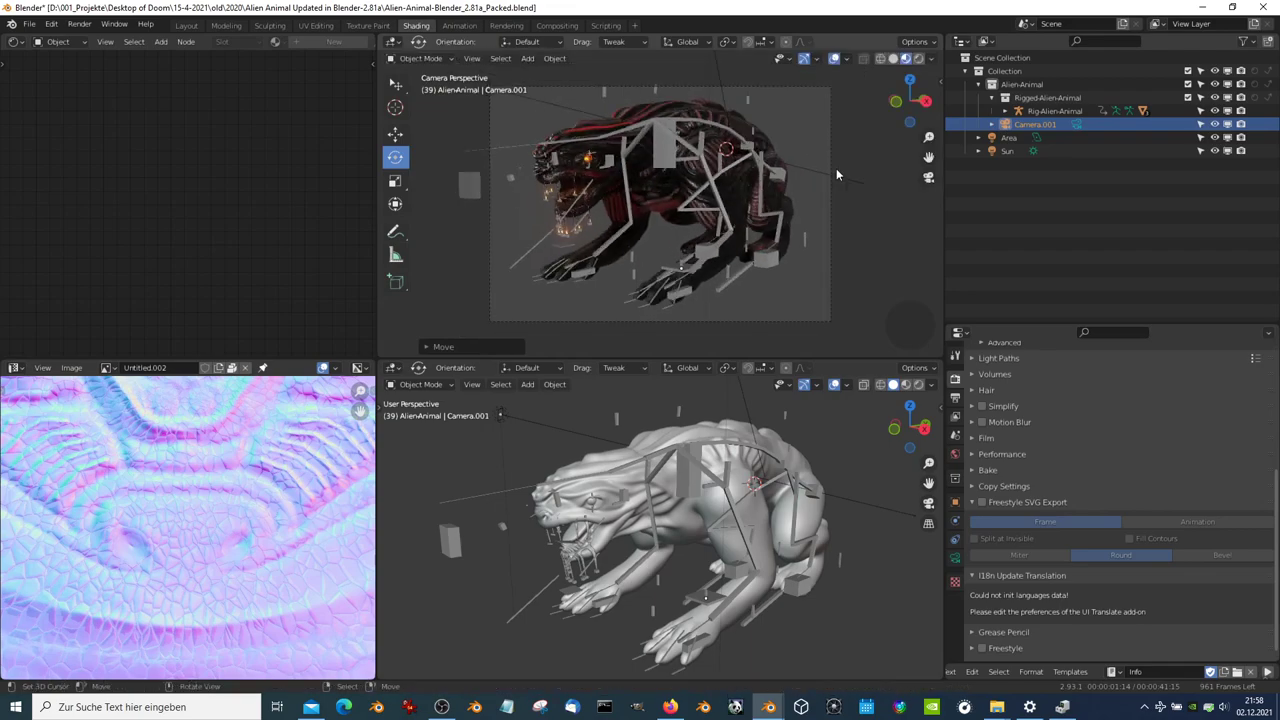
scroll(836, 168, down, 2)
Leave the camera view and delete that first camera
key(KP_0)
scroll(754, 186, down, 3)
scroll(754, 186, down, 2)
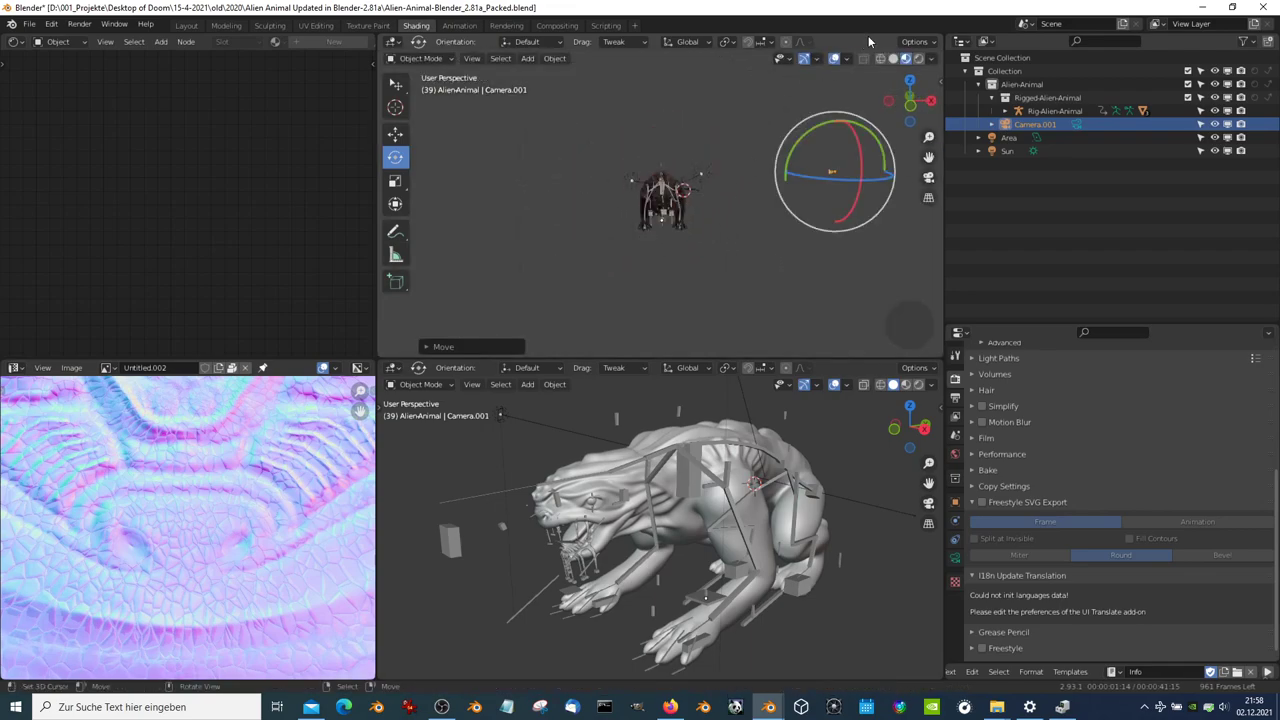
middle_drag(785, 224, 754, 216)
key(Delete)
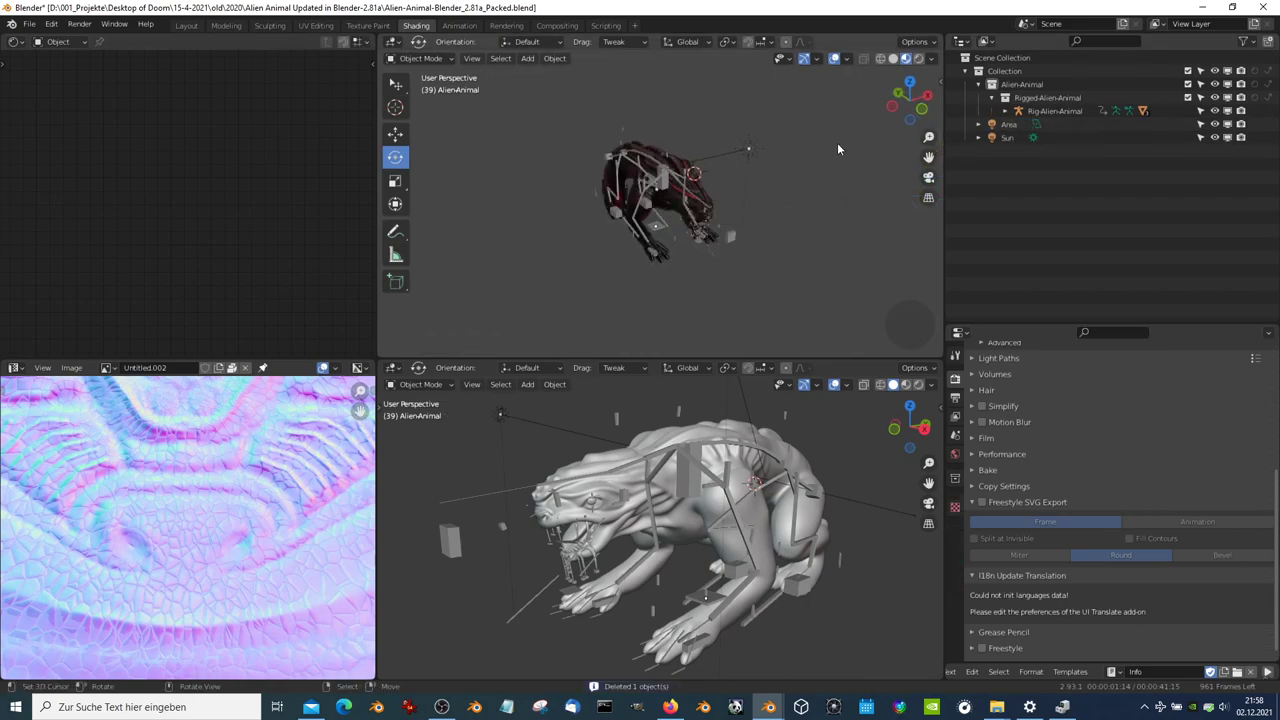
middle_drag(812, 167, 796, 201)
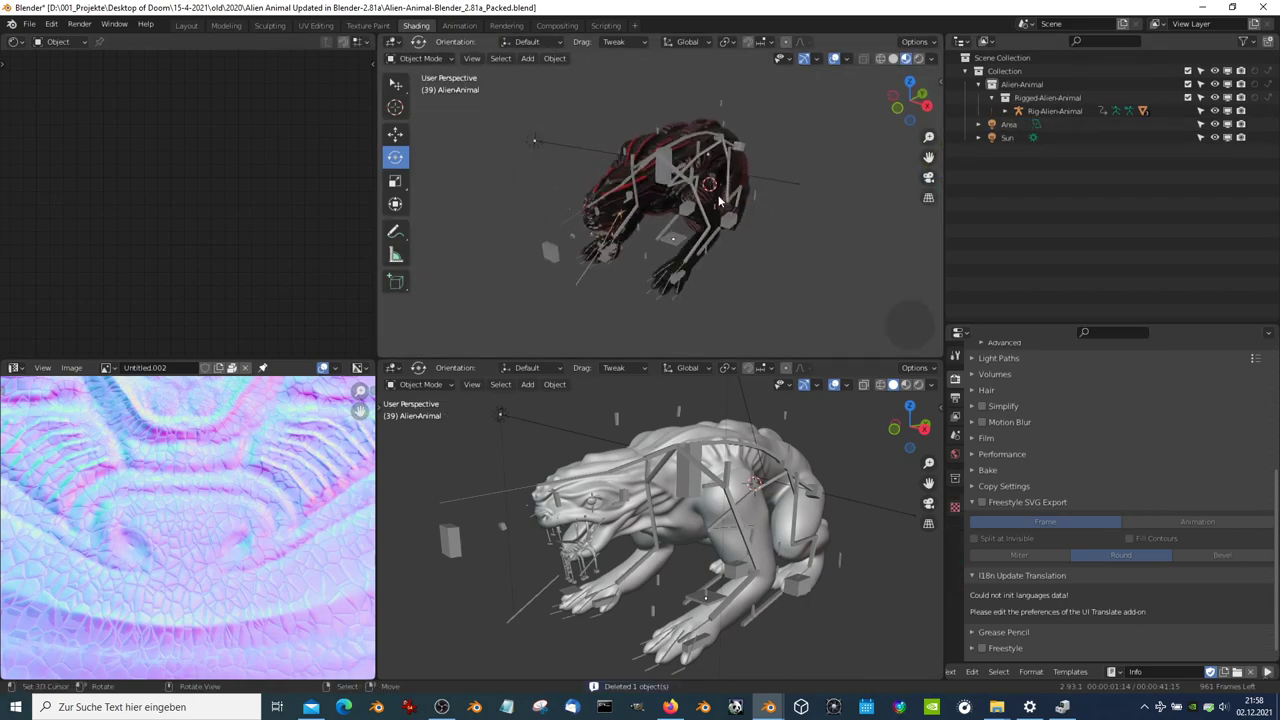
Add another camera, Camera.001, place it and make it the active view
key(shift+a)
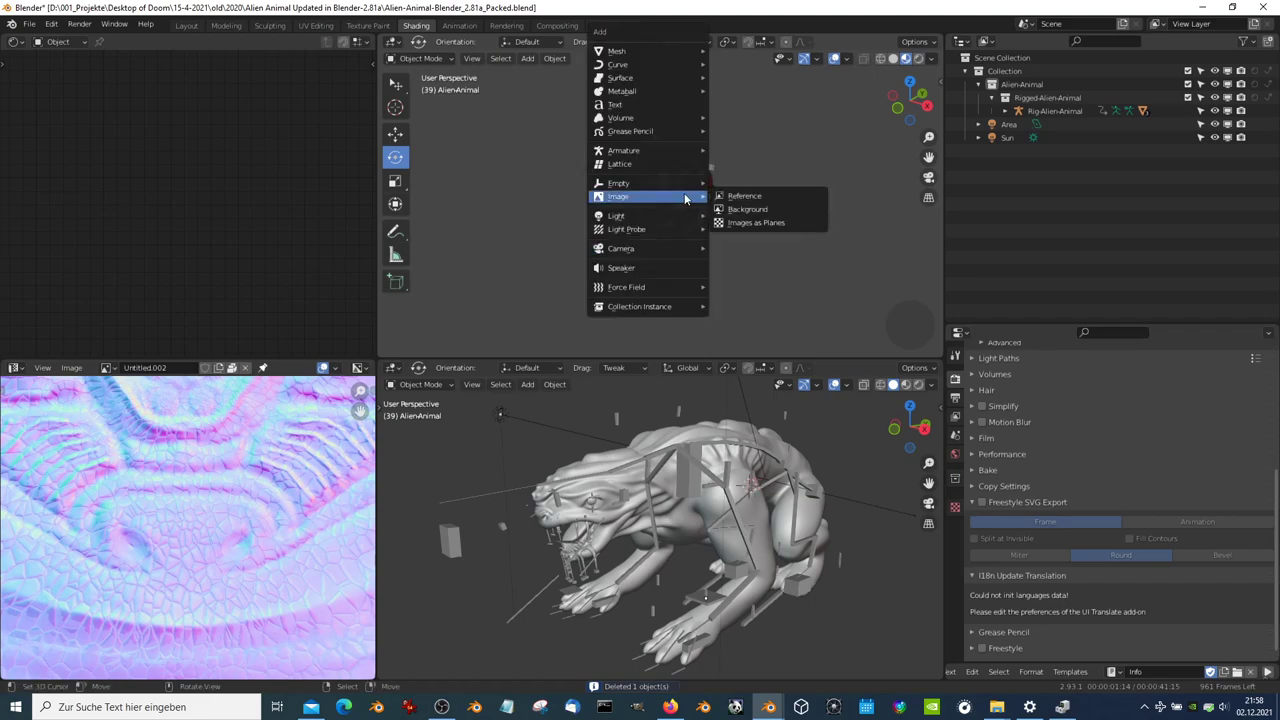
click(740, 248)
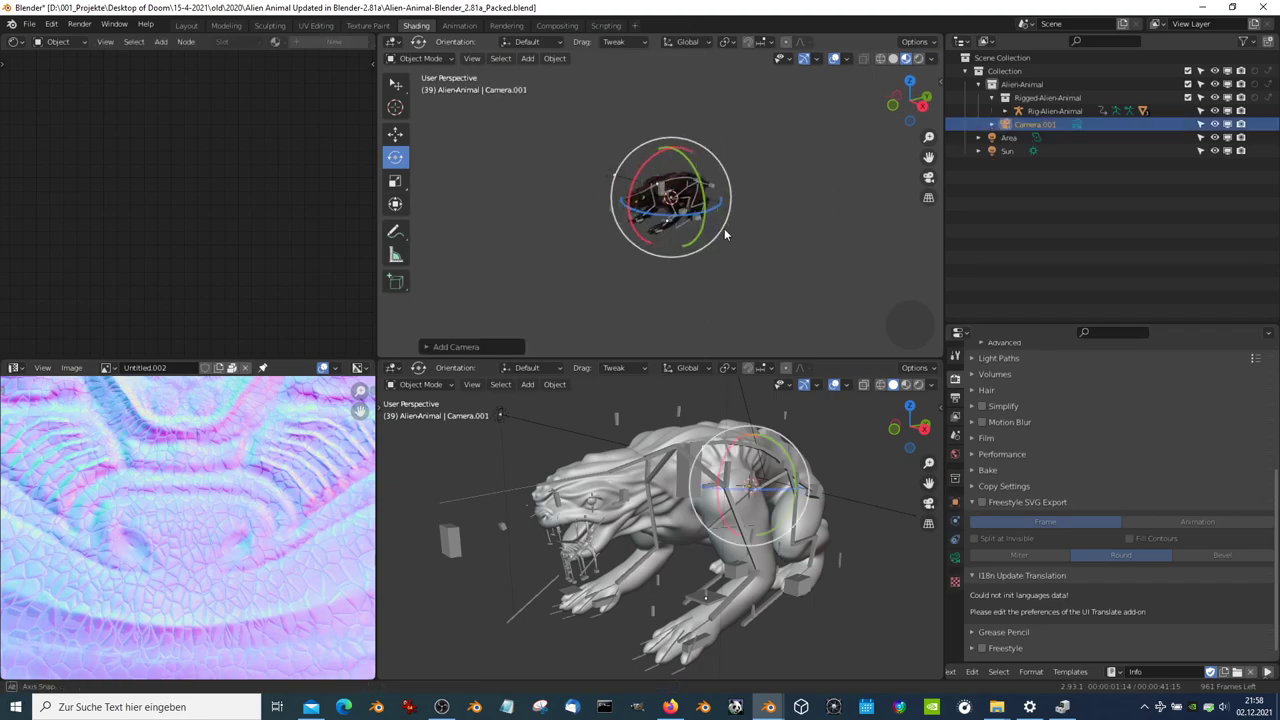
key(g)
click(599, 210)
key(ctrl+alt+KP_0)
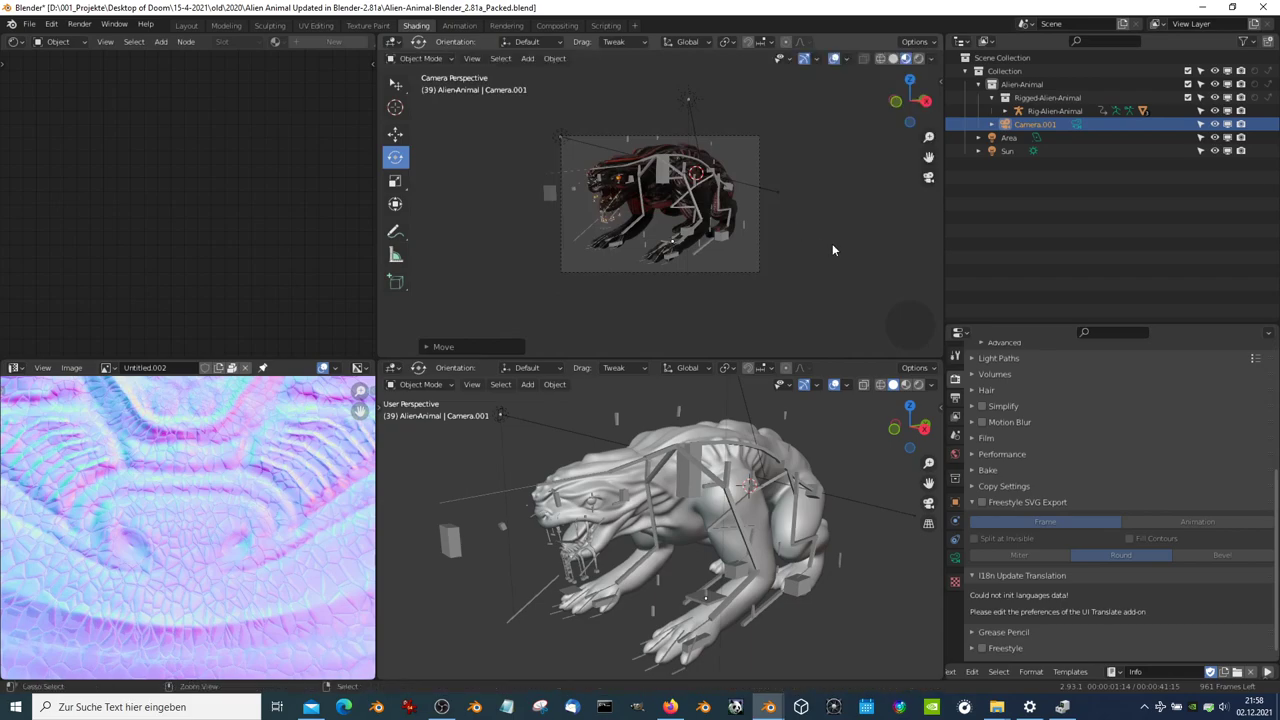
Rotate and move Camera.001 to frame the whole alien
key(r)
key(r)
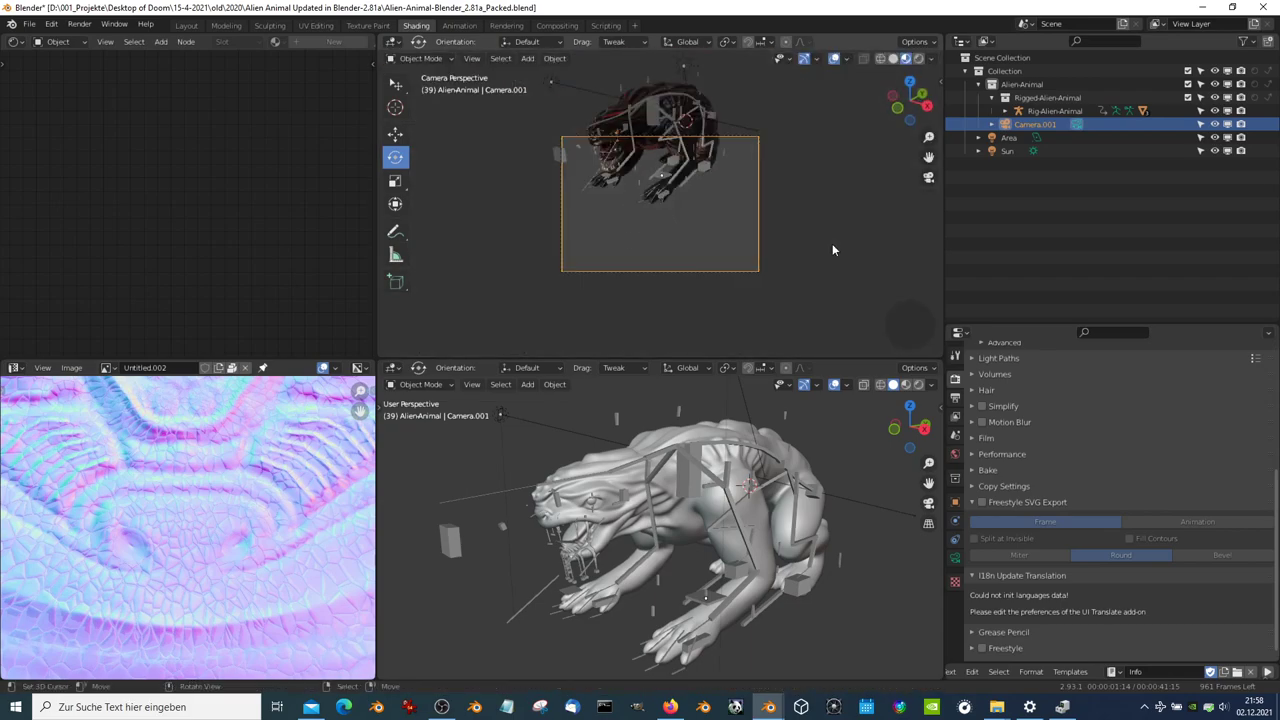
click(749, 249)
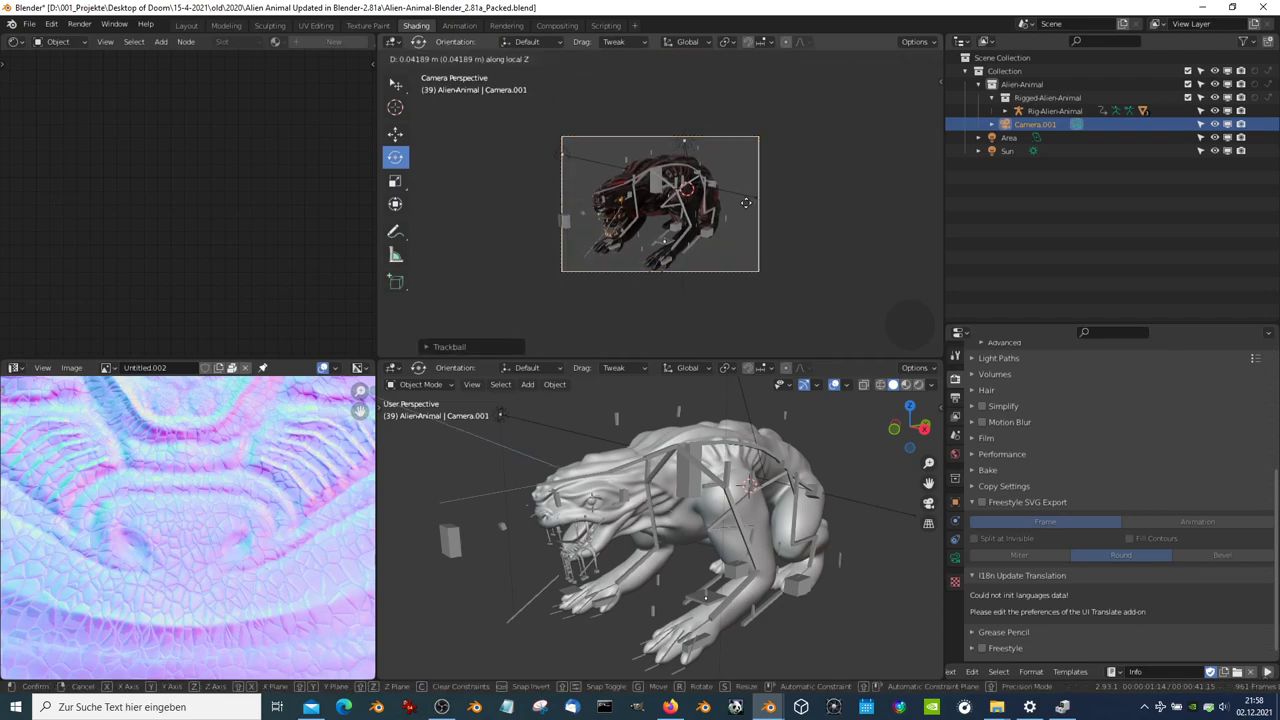
key(g)
click(749, 250)
key(shift+a)
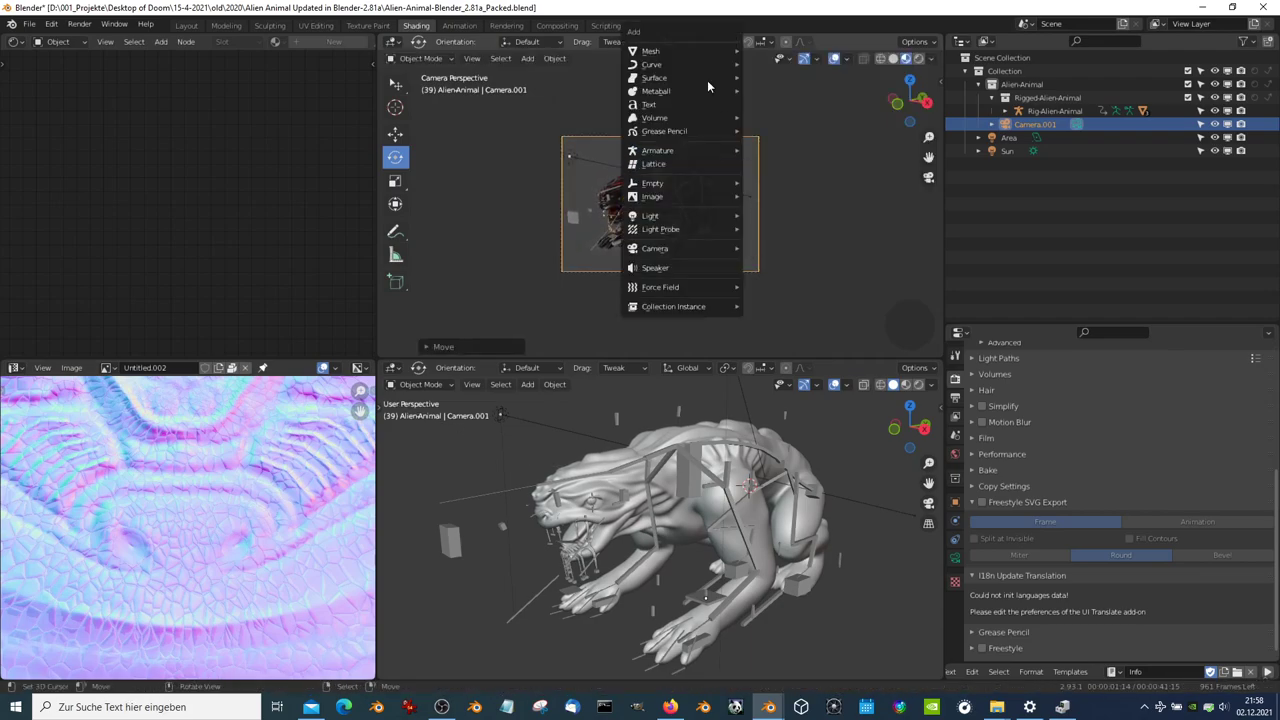
Add a plane and scale it up into a large ground plane
mouse_move(680, 51)
click(762, 58)
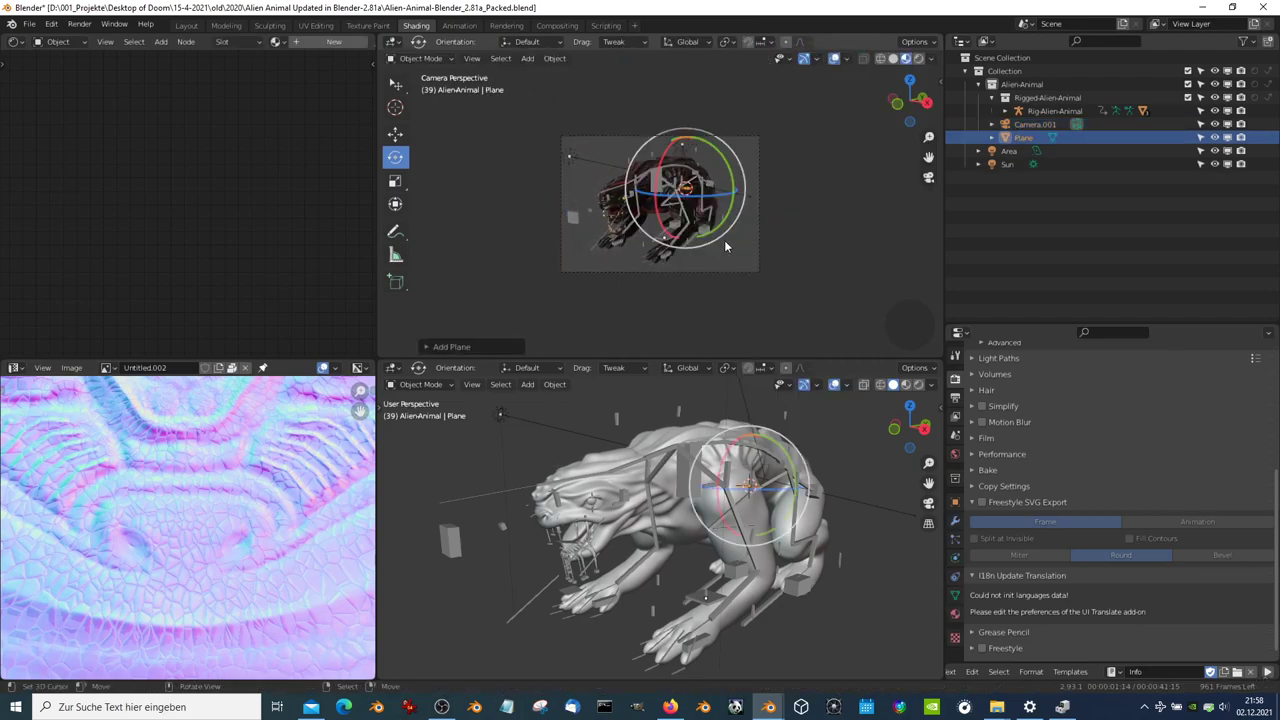
key(s)
click(644, 96)
key(g)
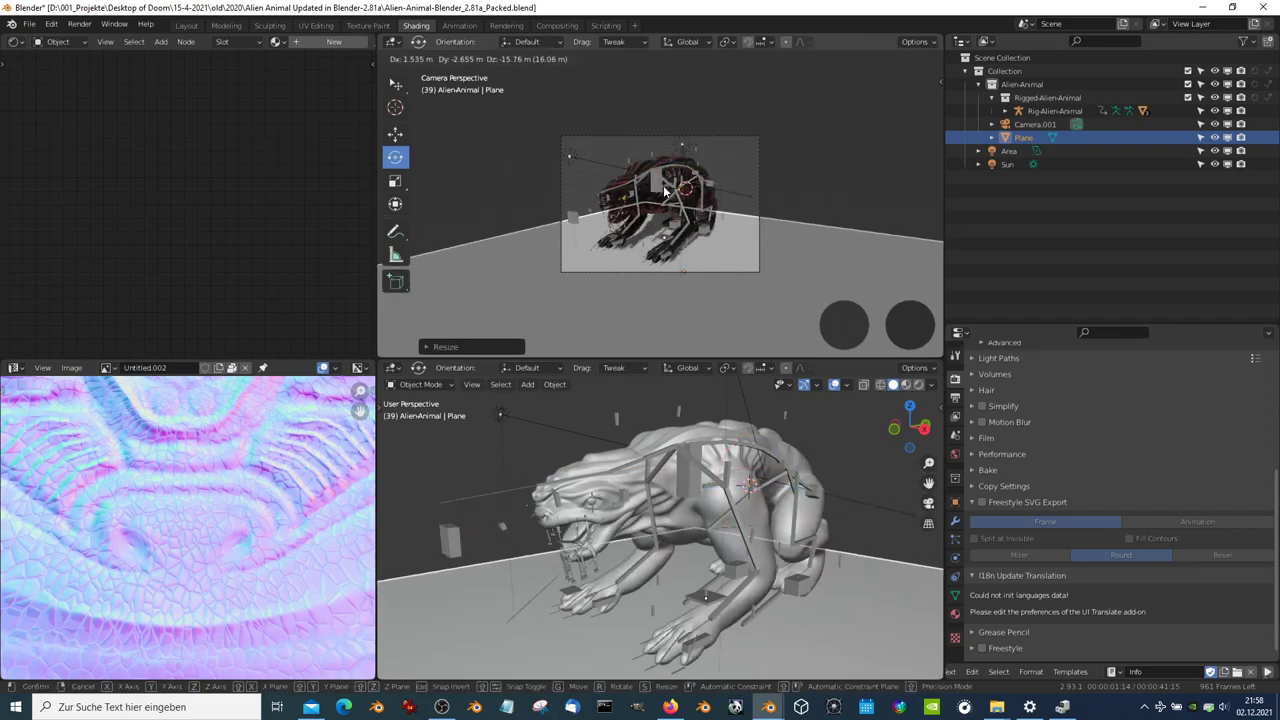
click(658, 205)
From the right-side view, lower the ground plane to the creature's feet
key(KP_3)
scroll(631, 200, up, 2)
key(g)
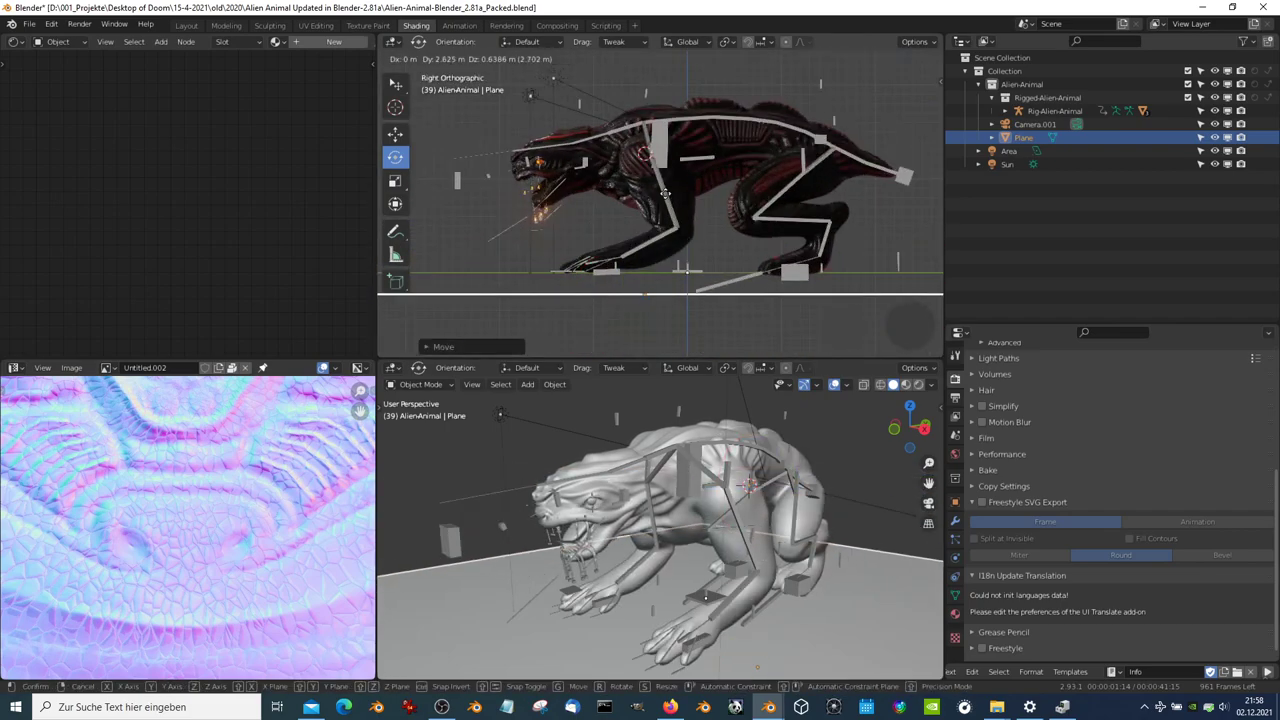
click(692, 181)
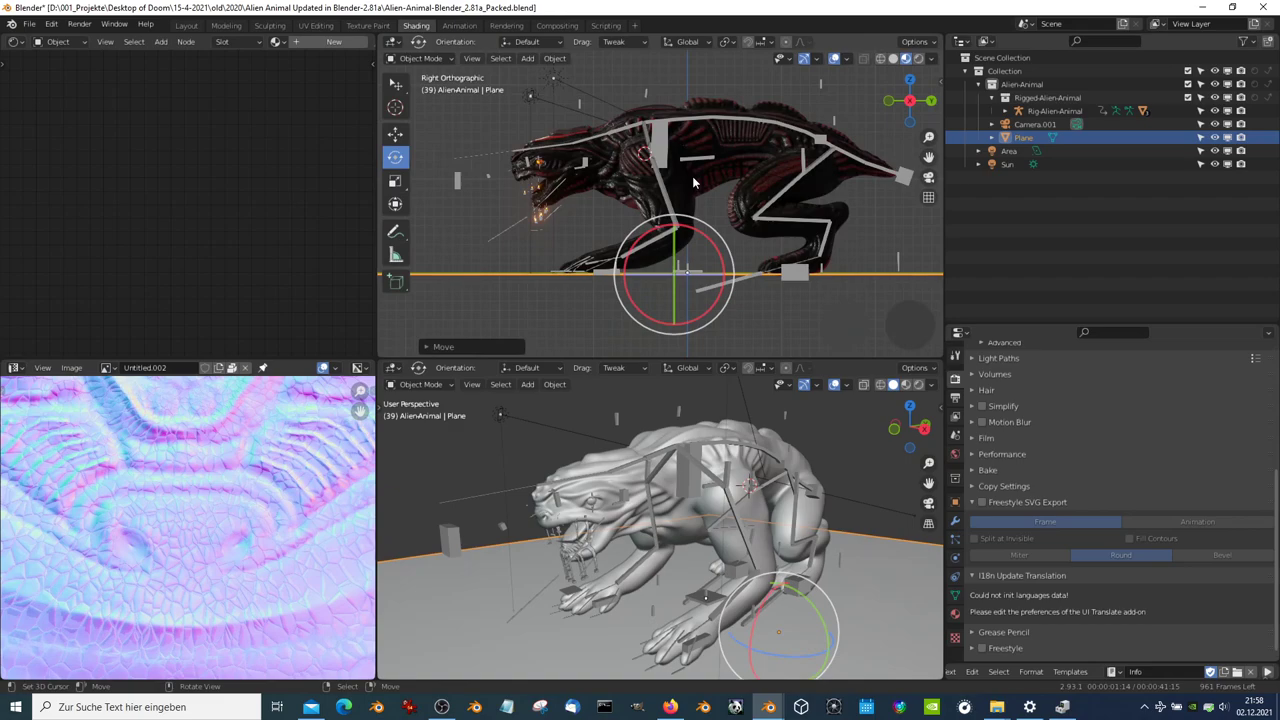
key(KP_0)
From the top view, centre the ground plane under the creature
key(KP_7)
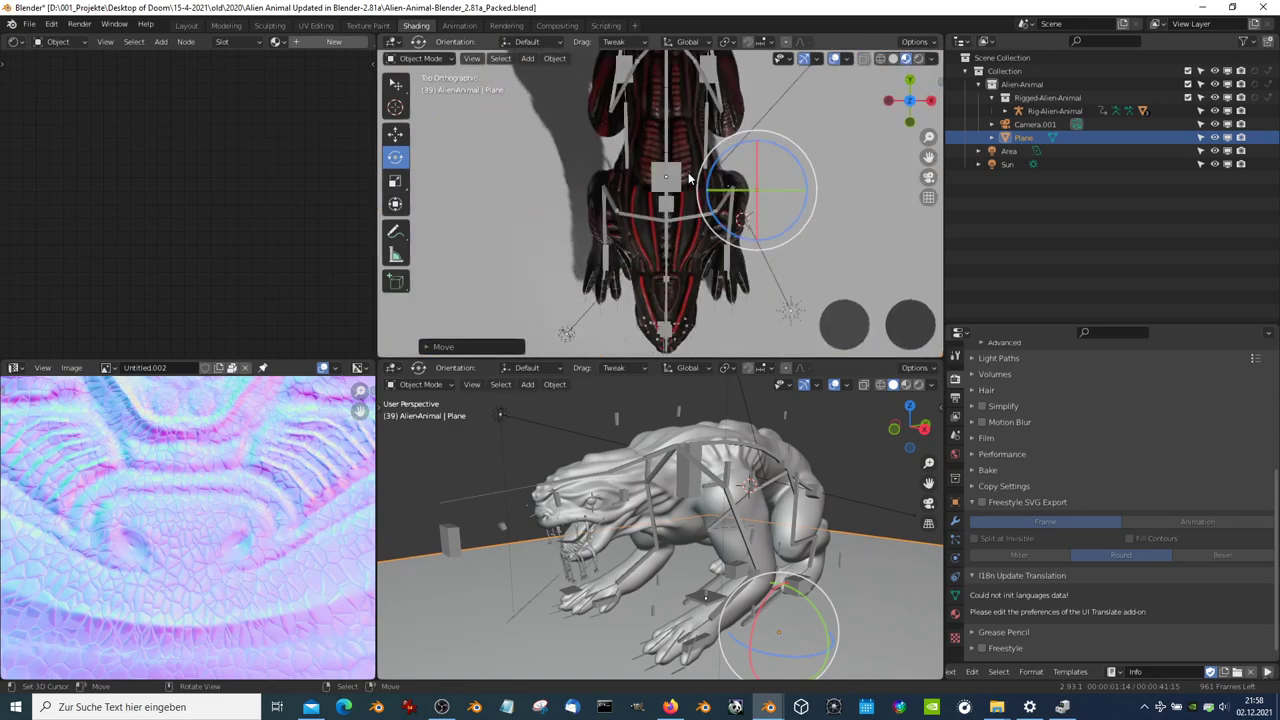
scroll(688, 176, down, 3)
scroll(688, 176, down, 3)
key(g)
click(756, 199)
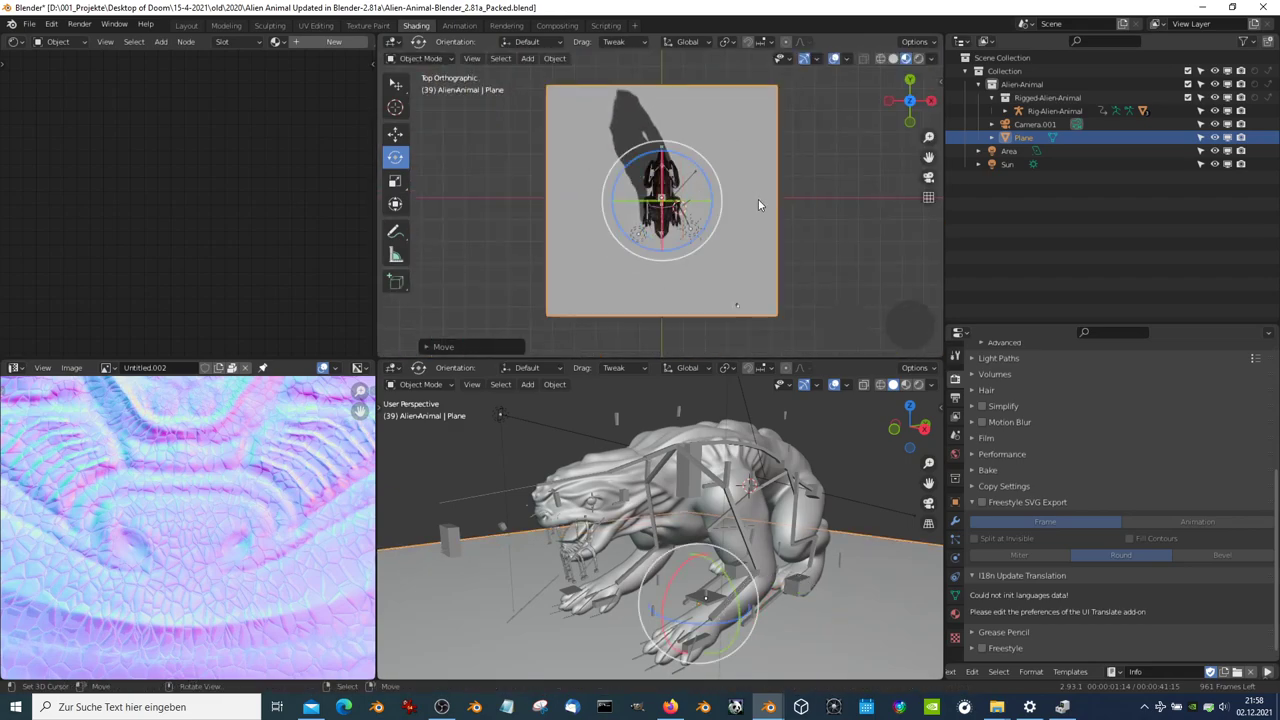
key(KP_0)
Preview the camera view fully rendered without overlays, then return to Material Preview
click(715, 185)
scroll(846, 87, down, 1)
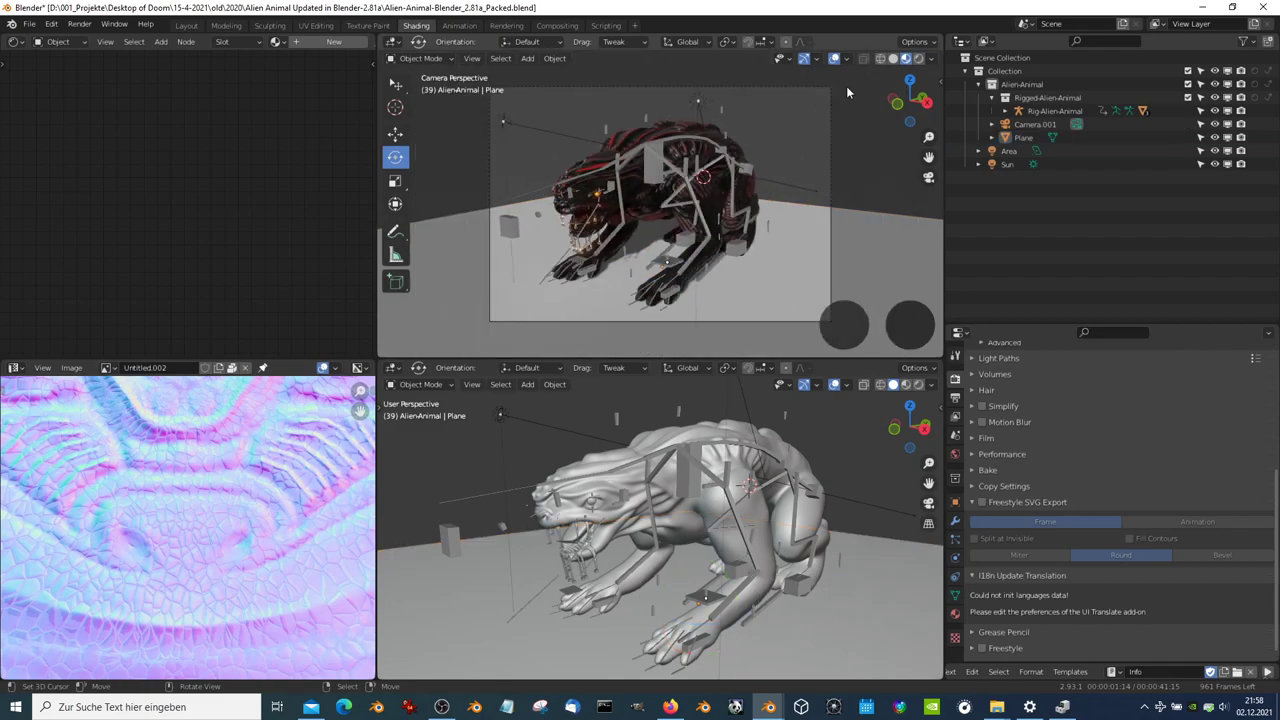
click(918, 59)
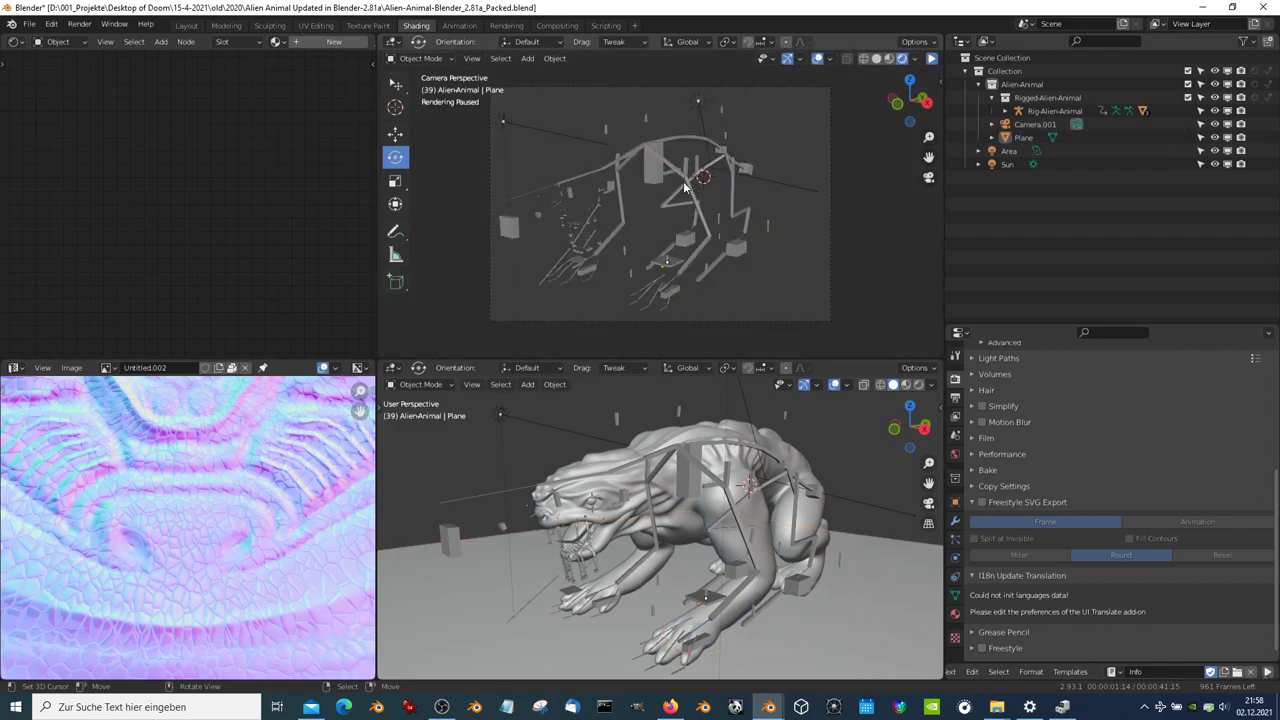
click(818, 59)
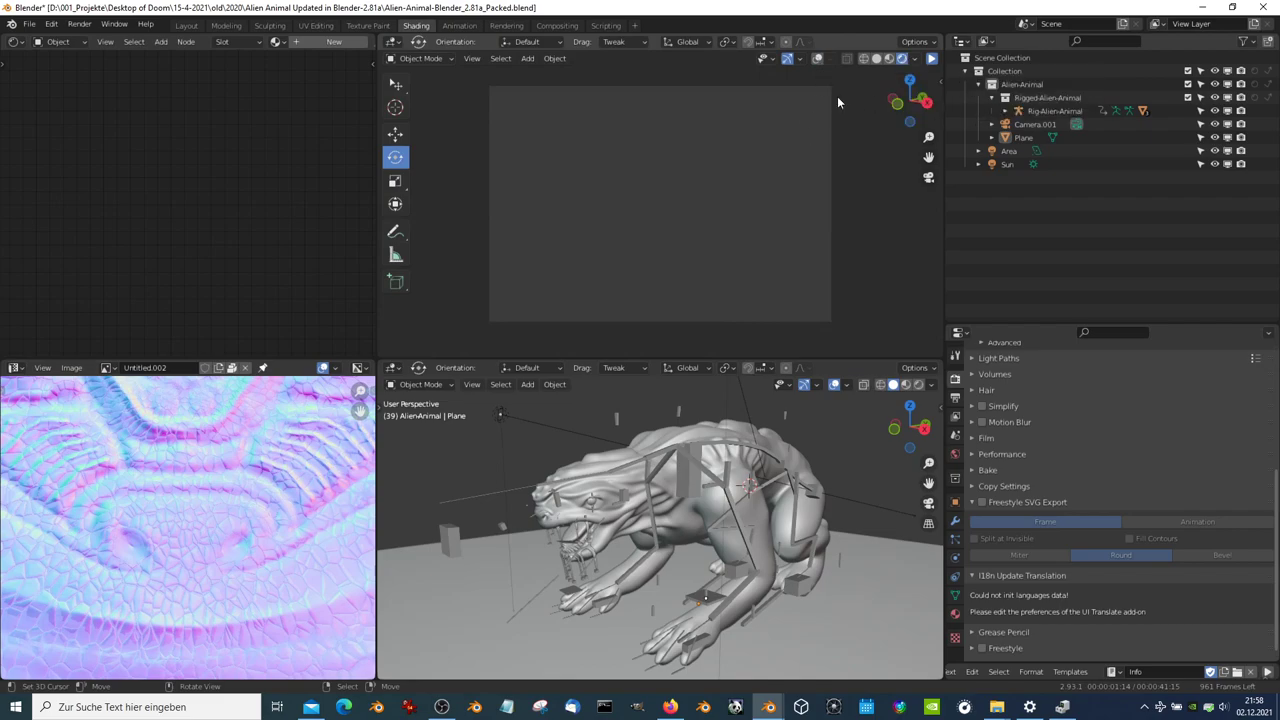
click(931, 60)
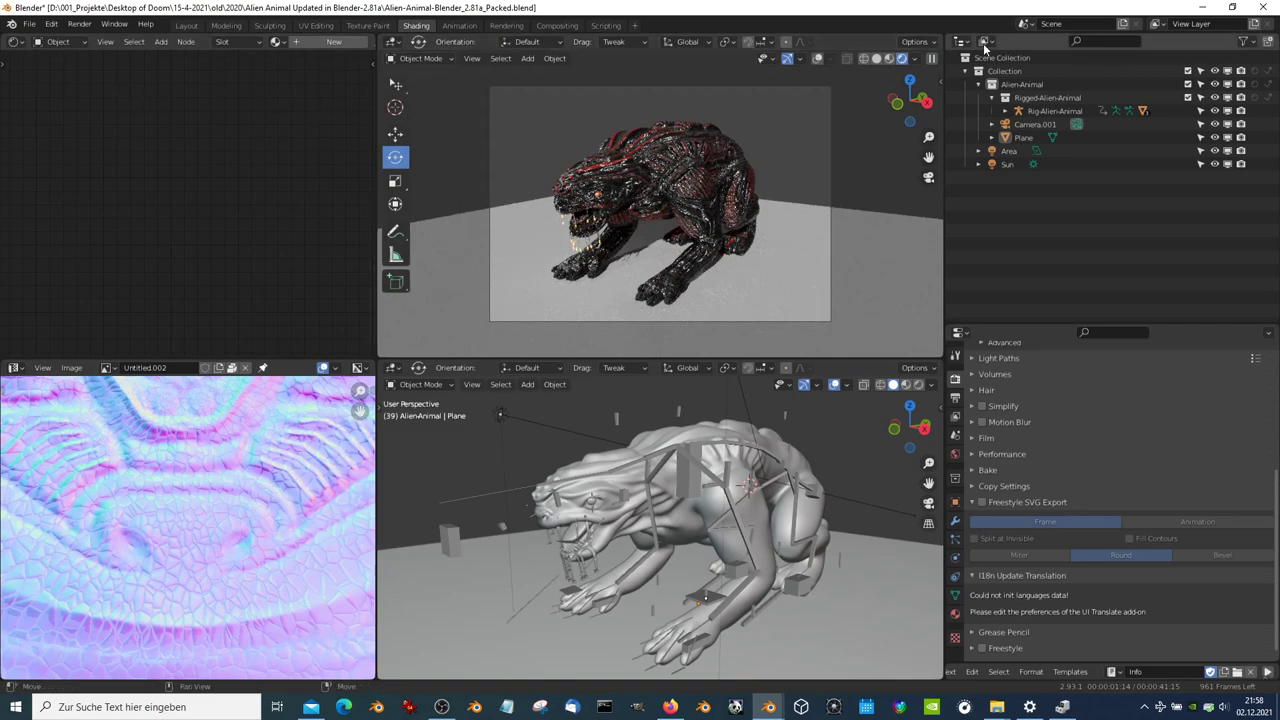
click(889, 58)
Render a still image from Camera.001
click(82, 25)
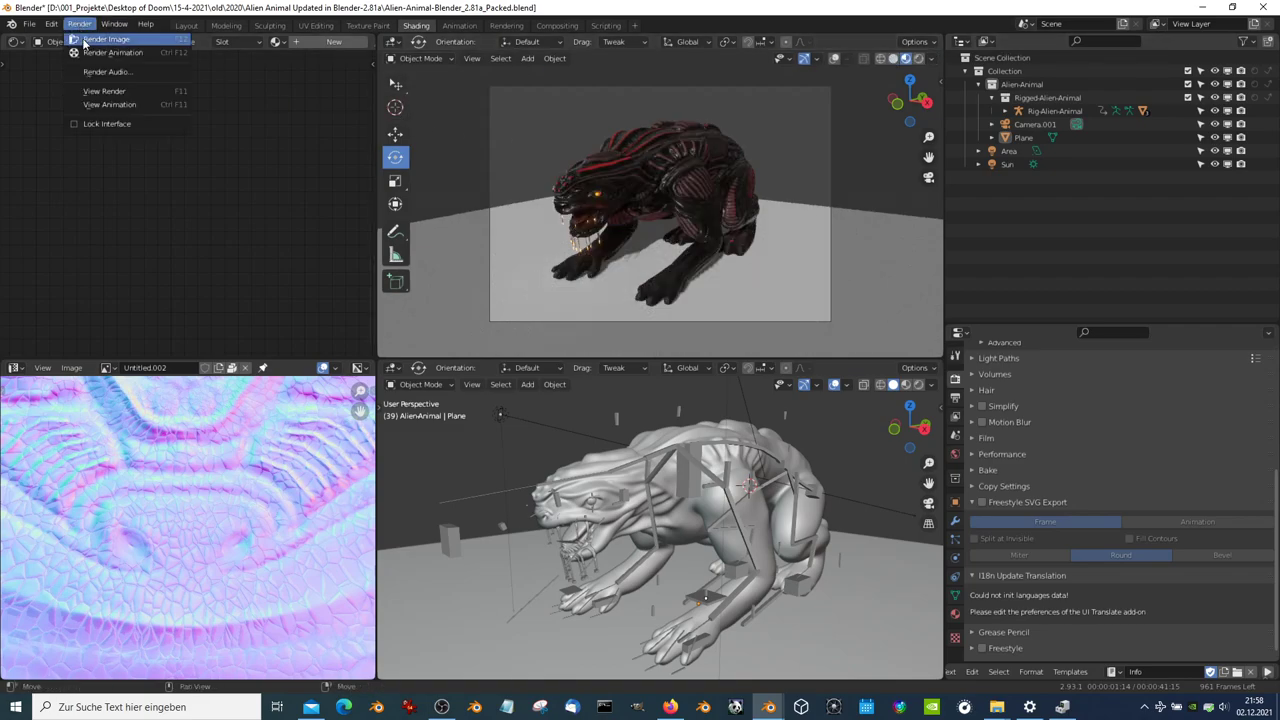
click(100, 48)
scroll(559, 316, down, 4)
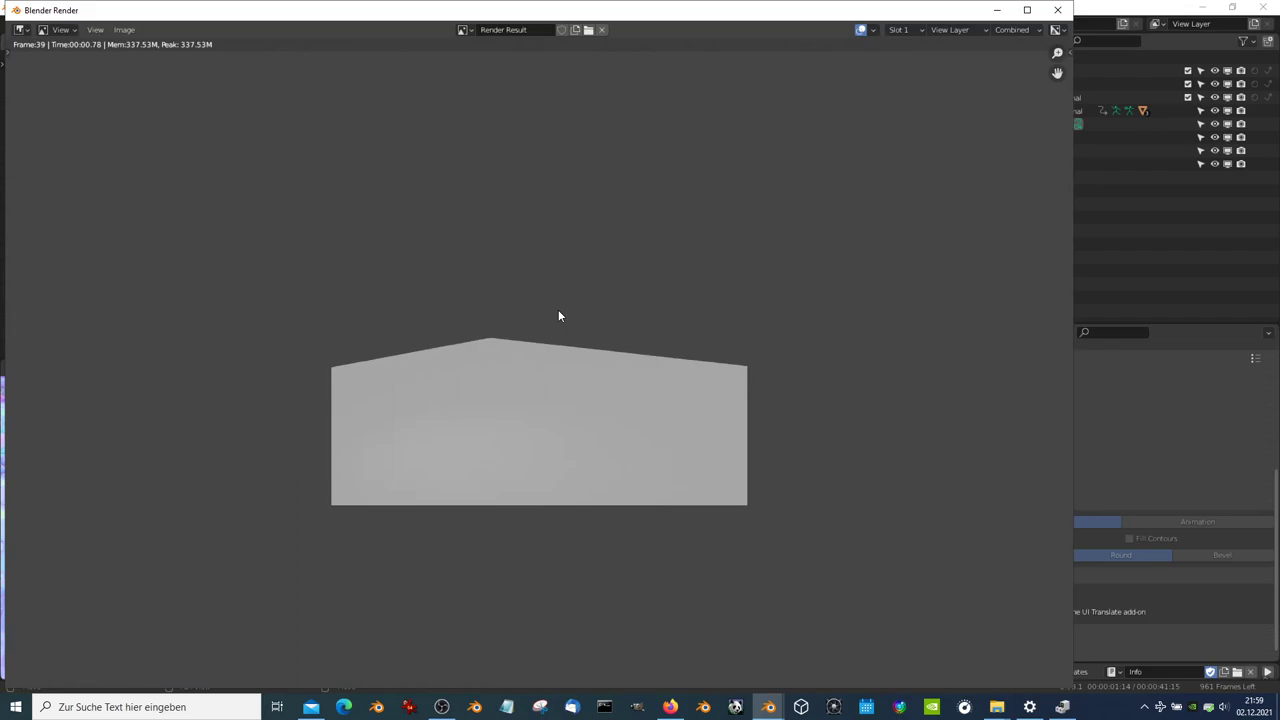
Close the render and select Alien-Animal_PostProcessing under the expanded Rig-Alien-Animal armature
click(1060, 9)
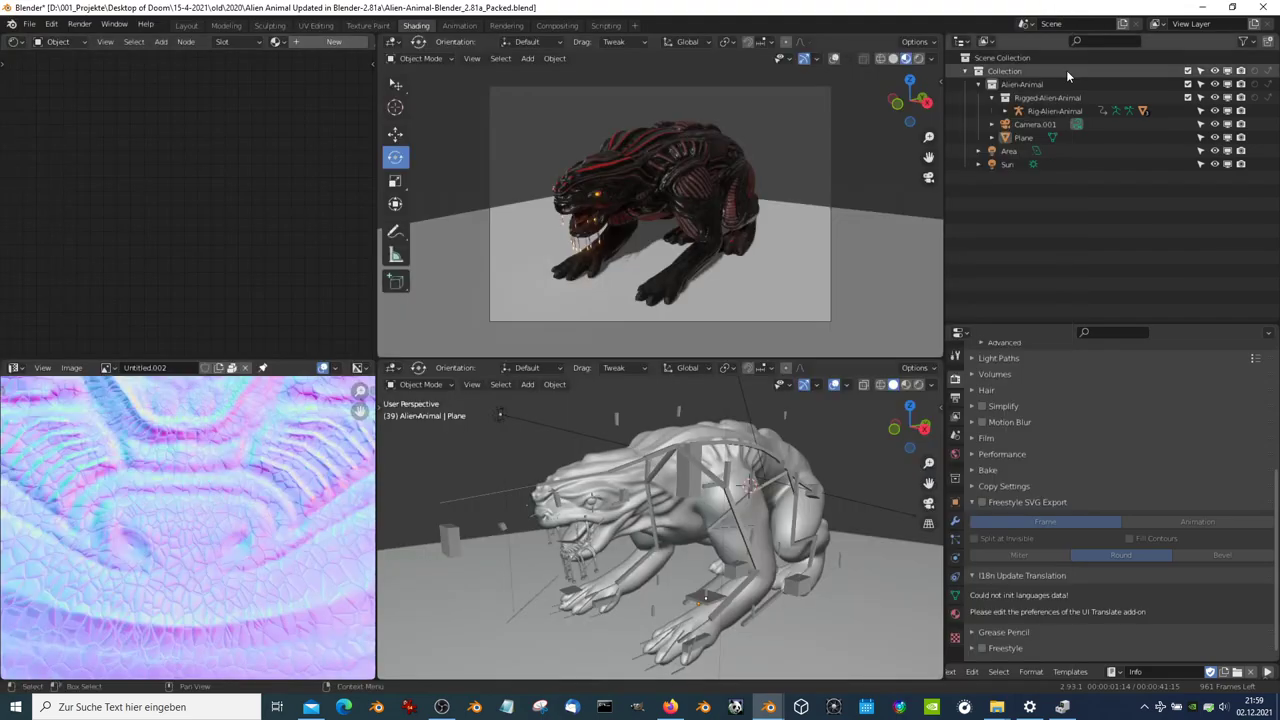
click(1045, 98)
click(1051, 112)
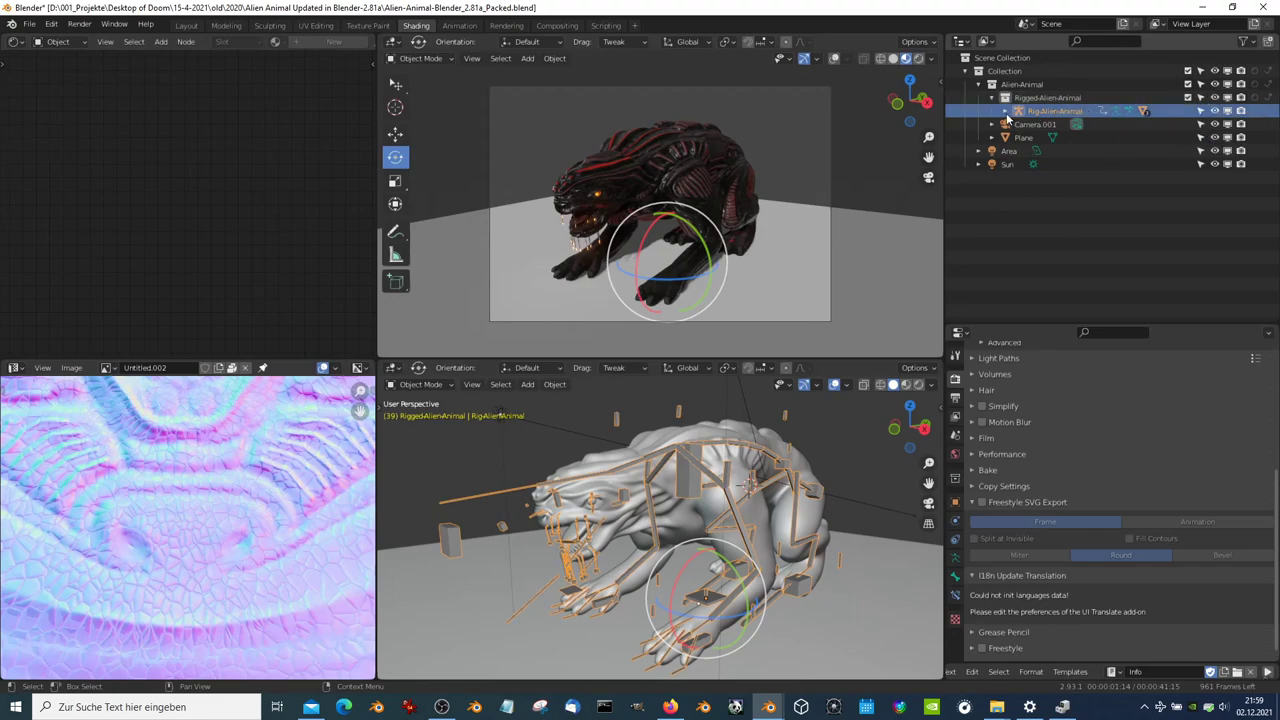
click(1005, 111)
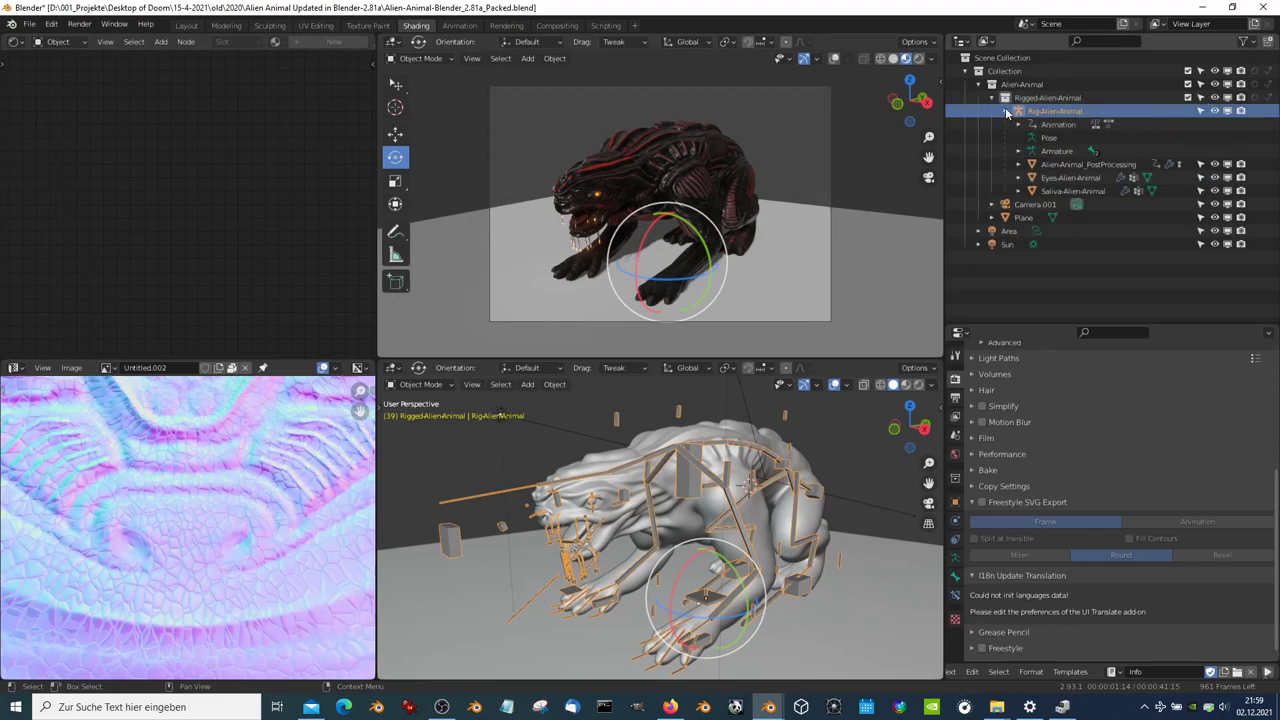
click(1063, 164)
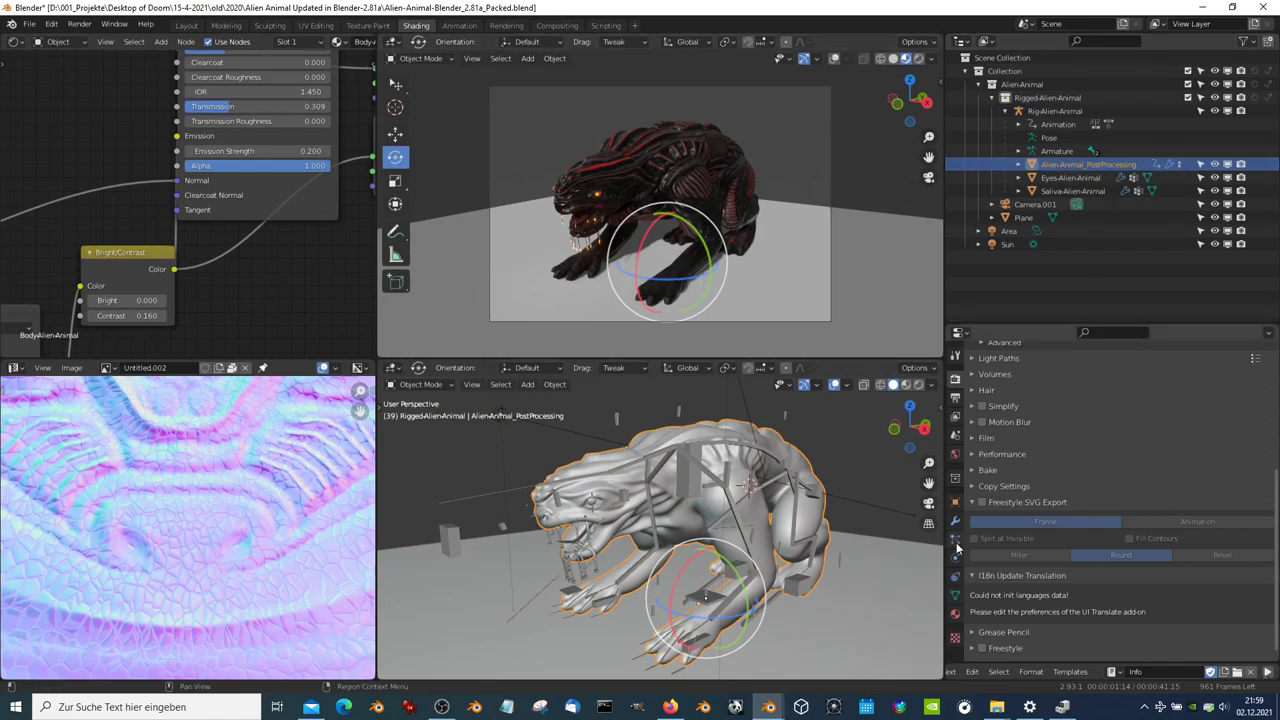
Look through the body's Object properties and the World settings
click(955, 502)
click(956, 455)
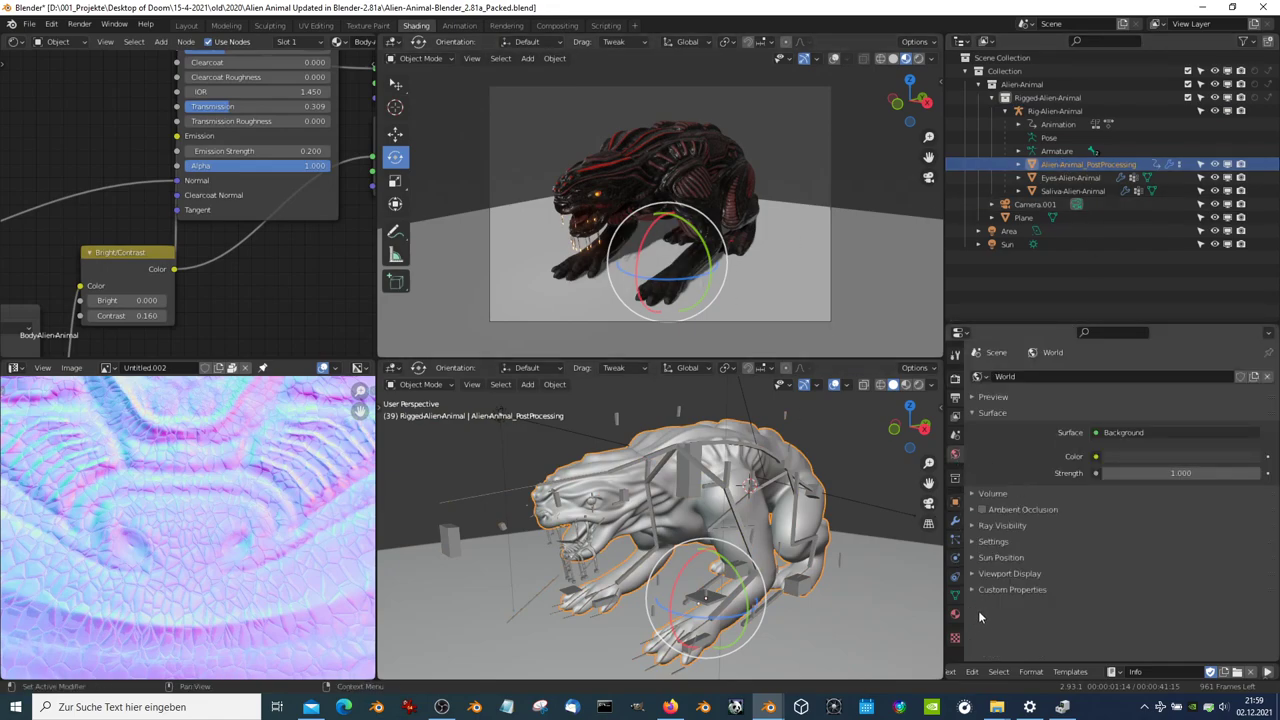
drag(978, 590, 981, 444)
scroll(1012, 502, down, 5)
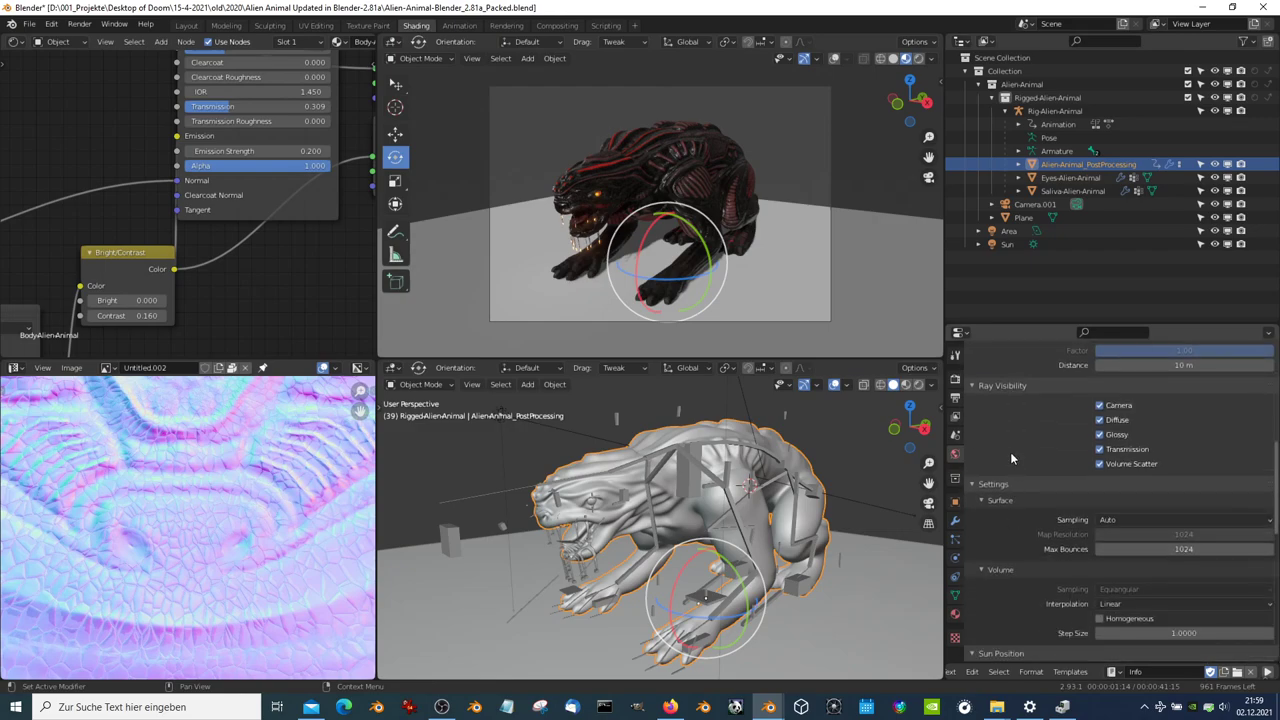
scroll(1010, 452, down, 4)
scroll(1010, 446, down, 4)
scroll(1010, 446, up, 2)
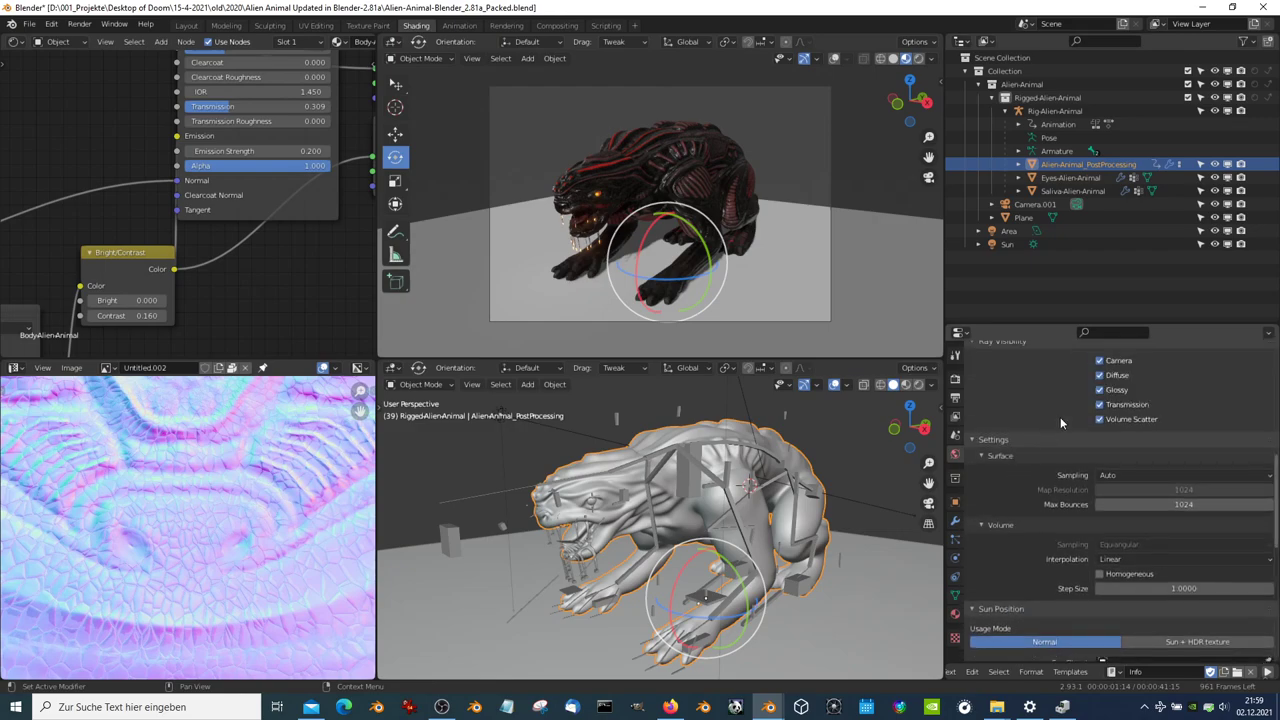
scroll(1060, 417, up, 2)
scroll(1045, 450, up, 1)
scroll(1038, 474, up, 2)
Return to Object properties and expand the Visibility settings, showing Renders enabled
click(953, 503)
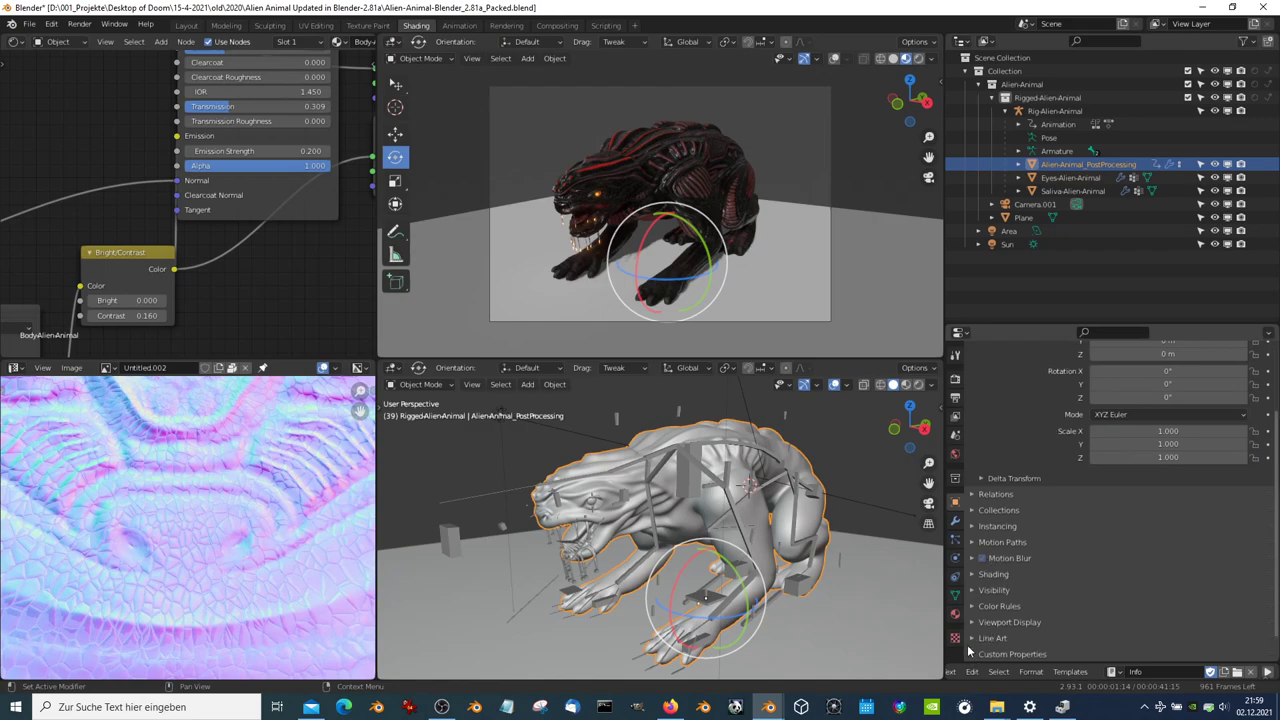
drag(968, 650, 975, 405)
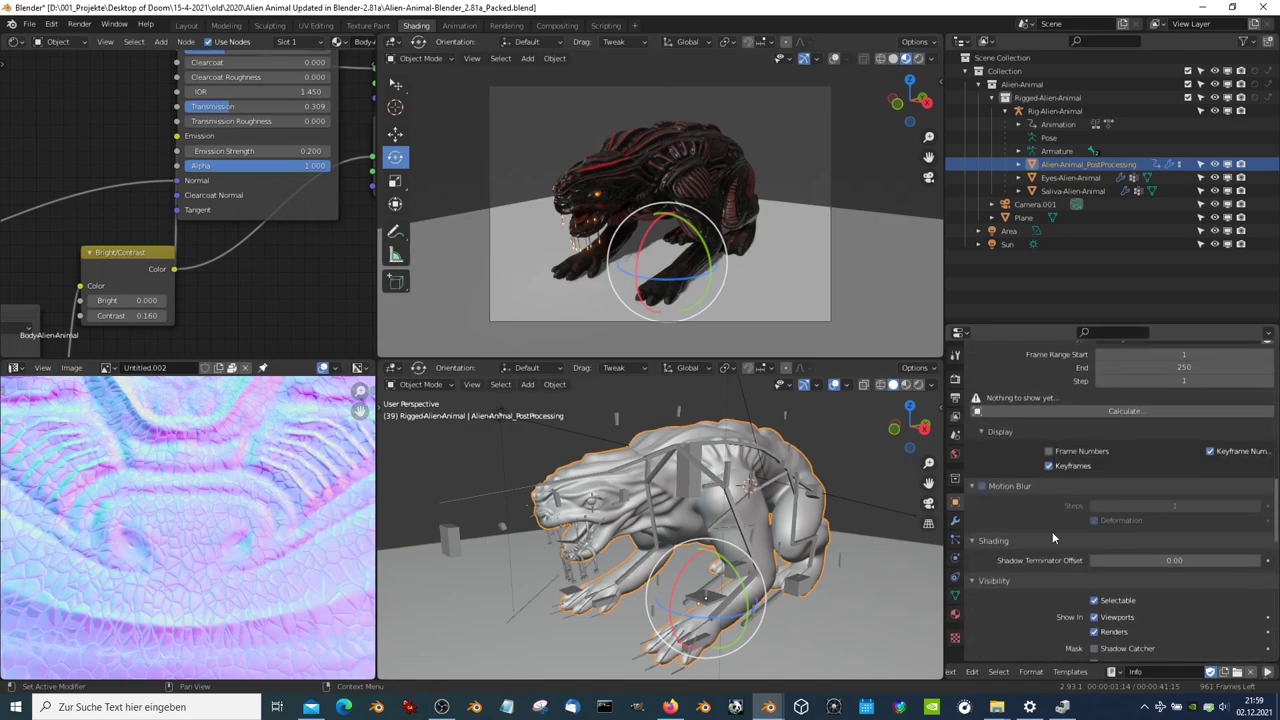
scroll(1106, 562, down, 3)
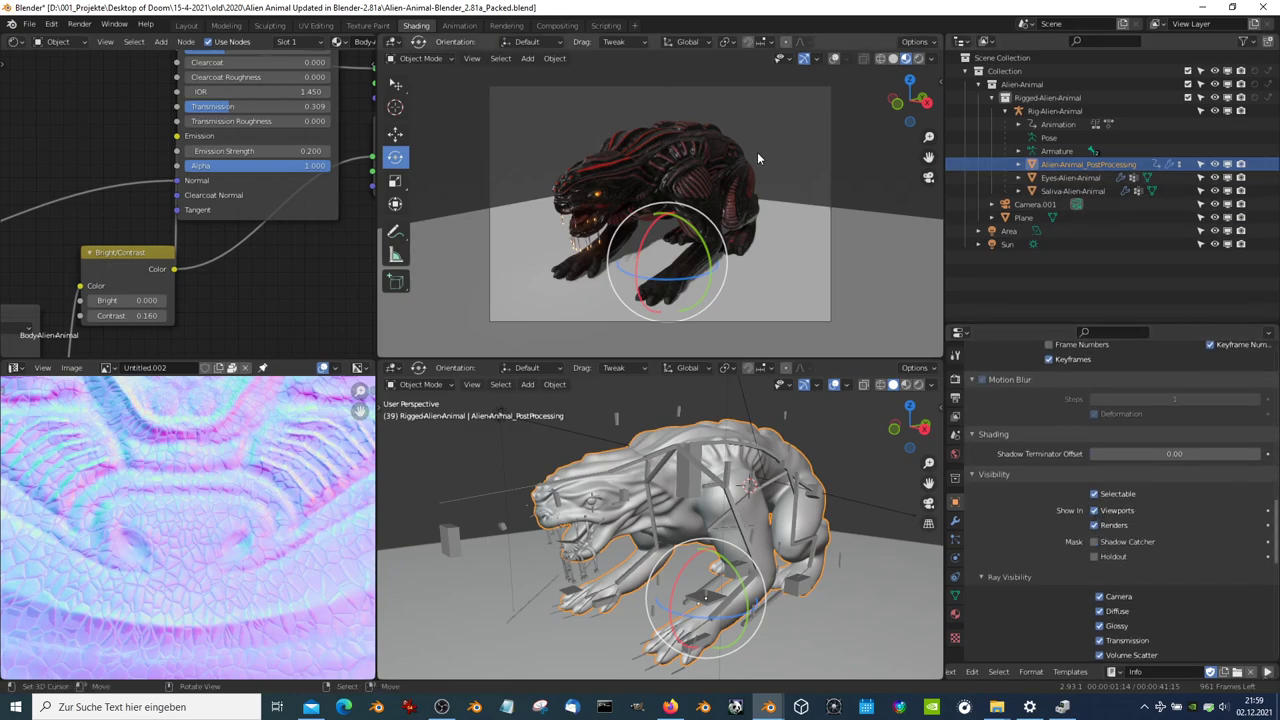
Hide the alien body, eyes and saliva meshes, then reveal them all again
key(h)
click(1070, 177)
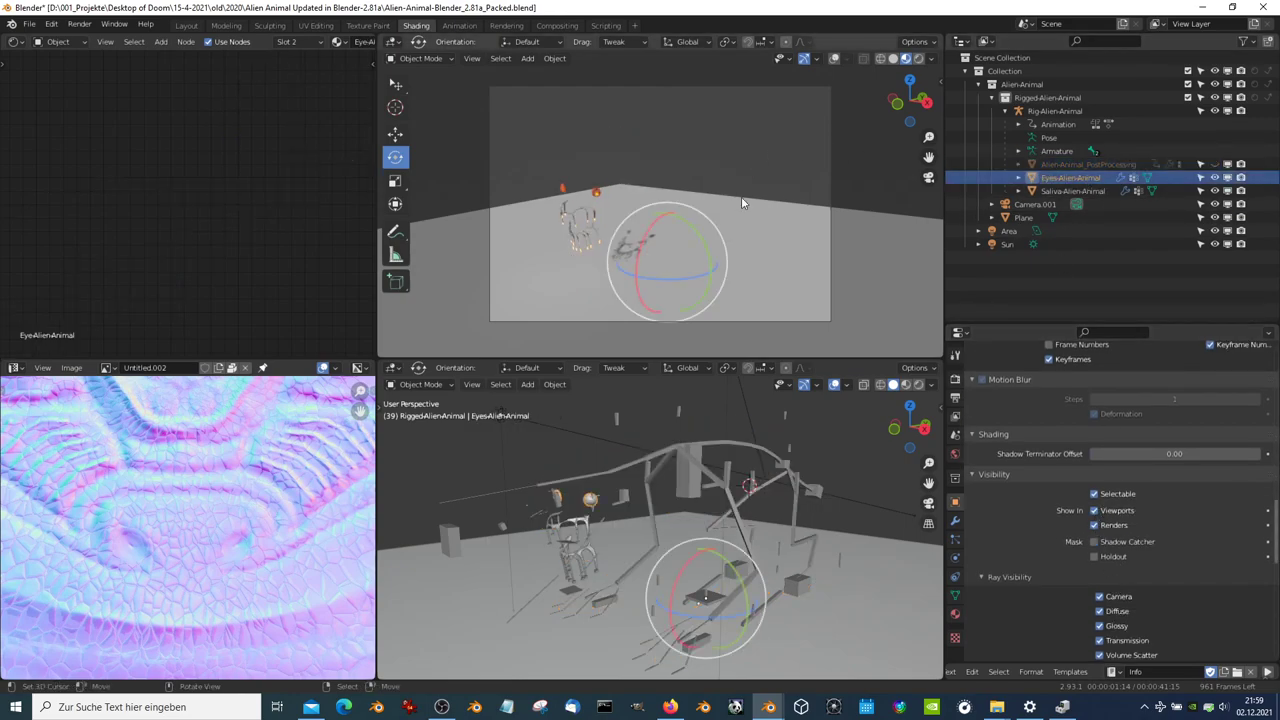
key(h)
click(634, 236)
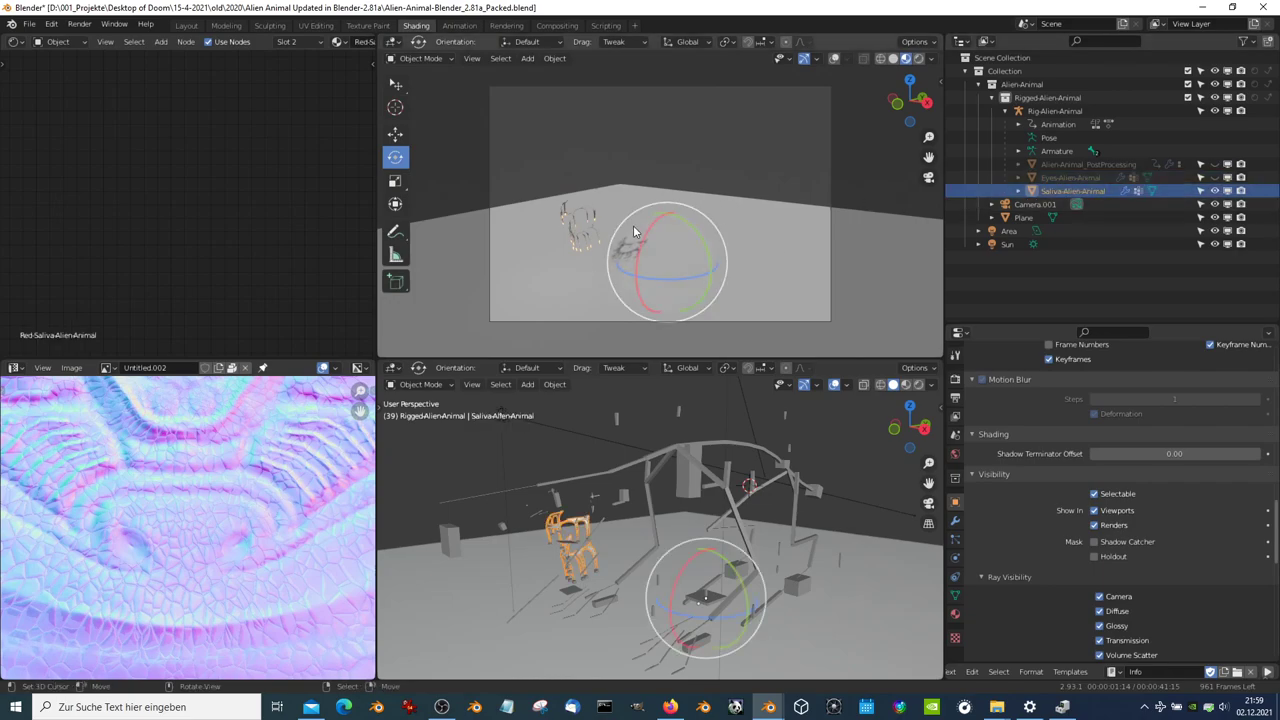
key(h)
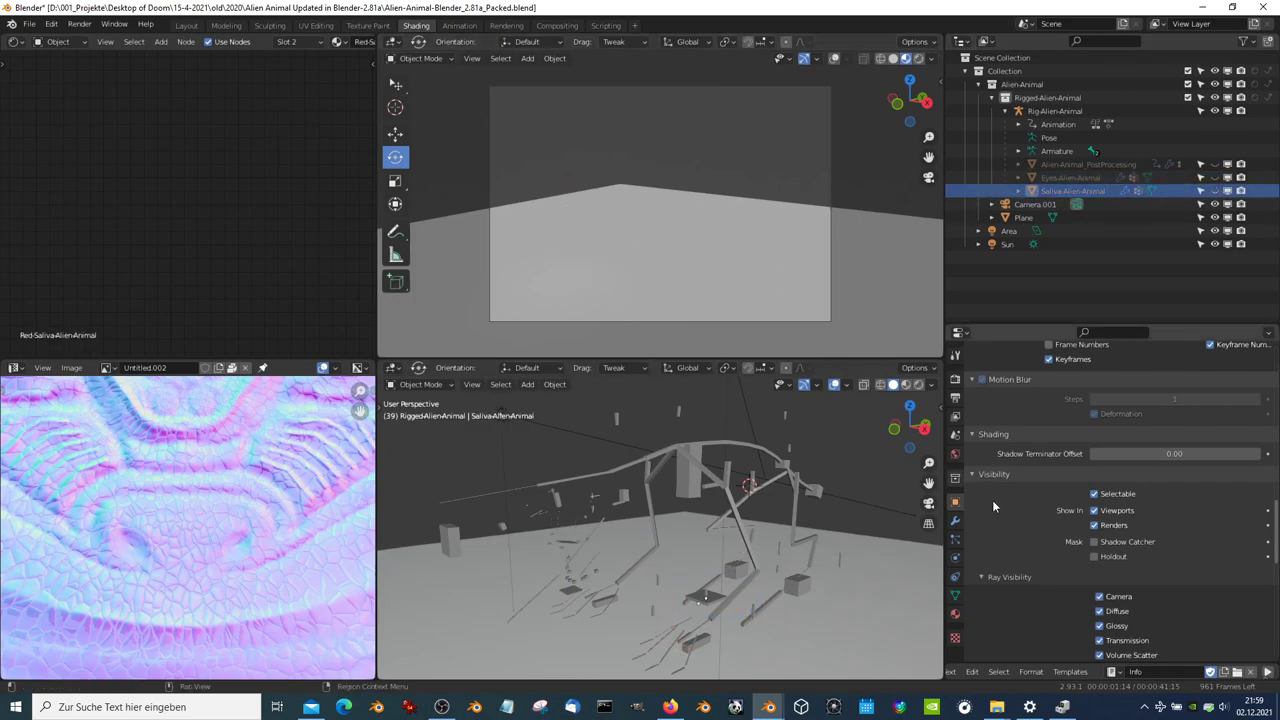
key(alt+h)
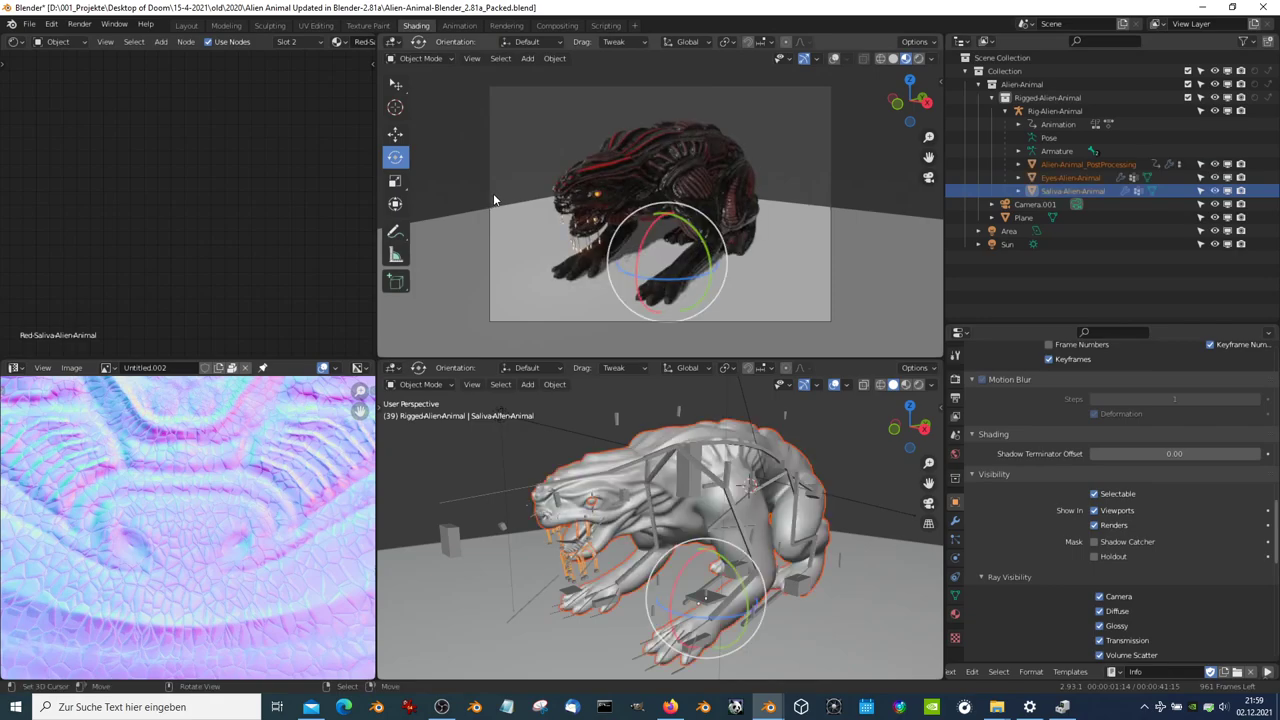
Select the Alien-Animal_PostProcessing body and test a move, cancelling it to keep its position
click(695, 144)
key(g)
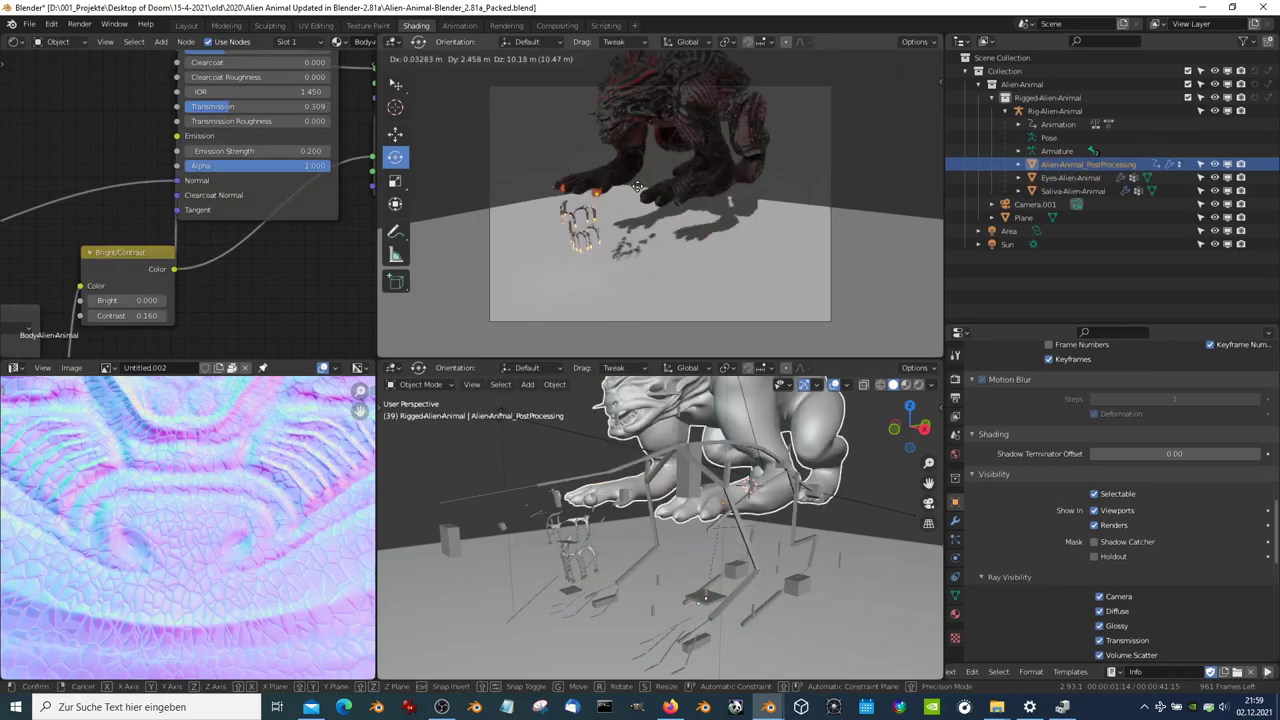
key(Escape)
scroll(1030, 555, down, 2)
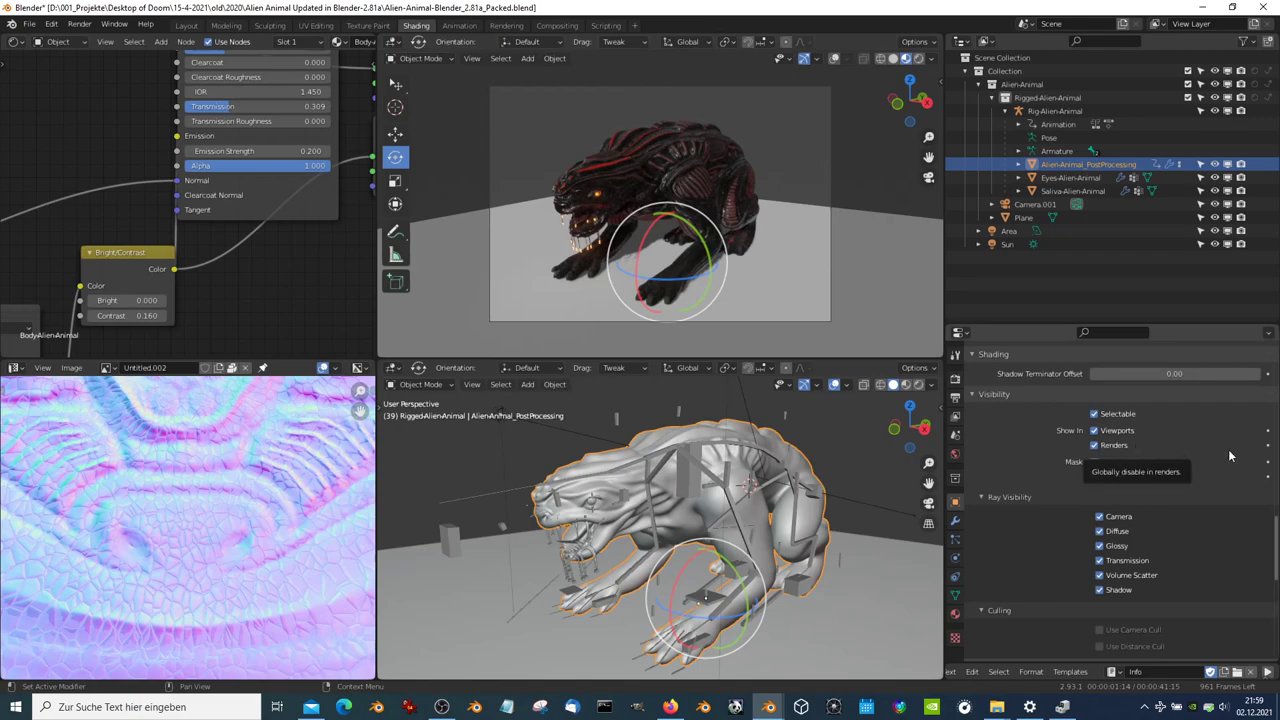
scroll(740, 240, down, 3)
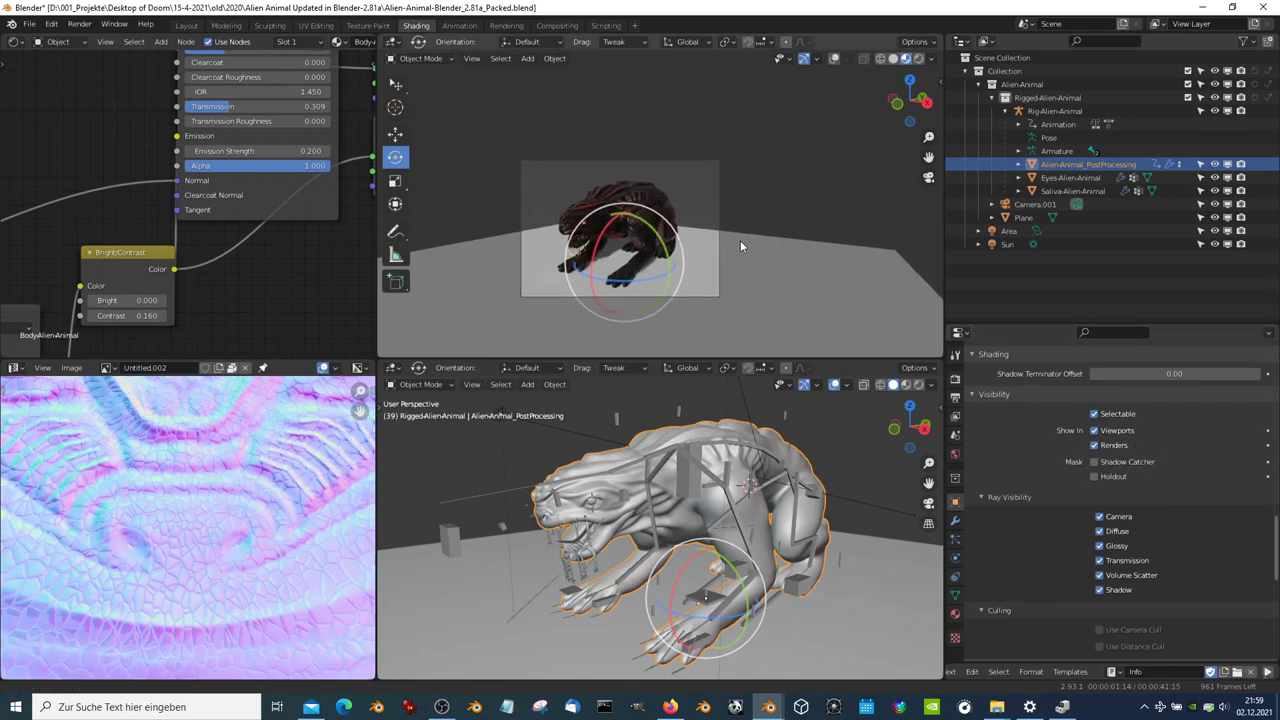
Duplicate the creature body and remove the copy's Armature modifier
key(shift+d)
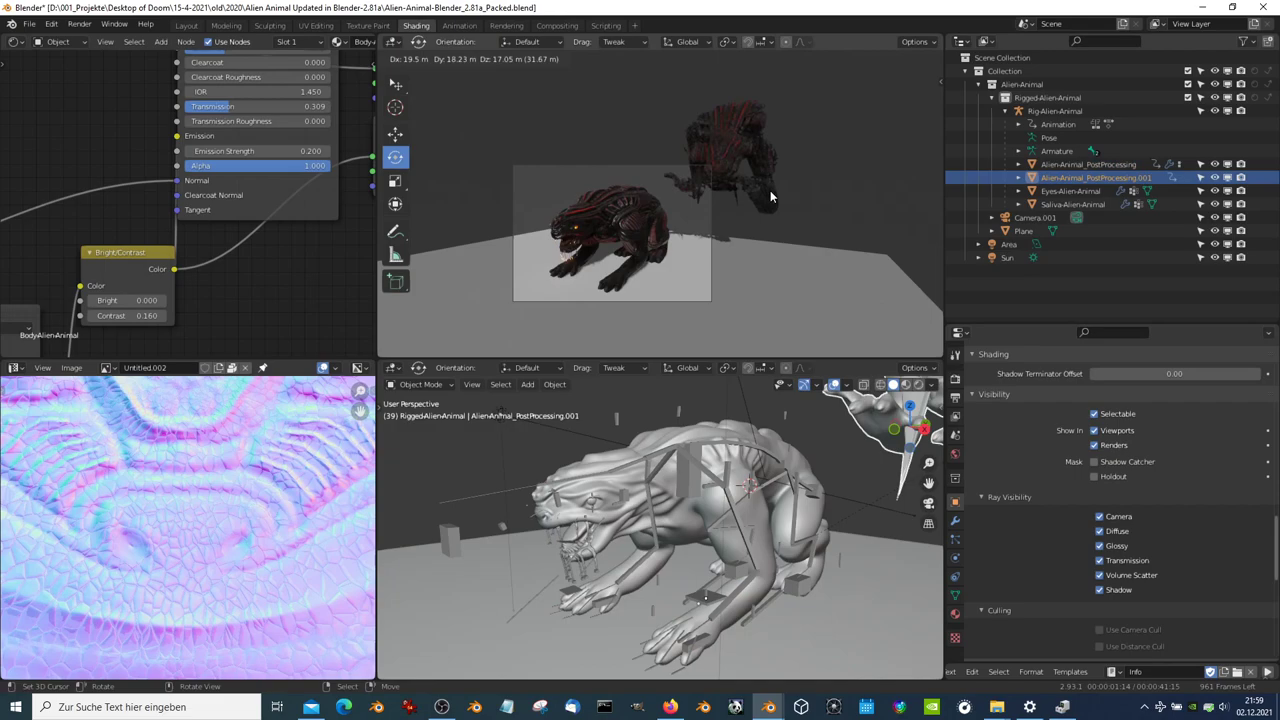
click(770, 197)
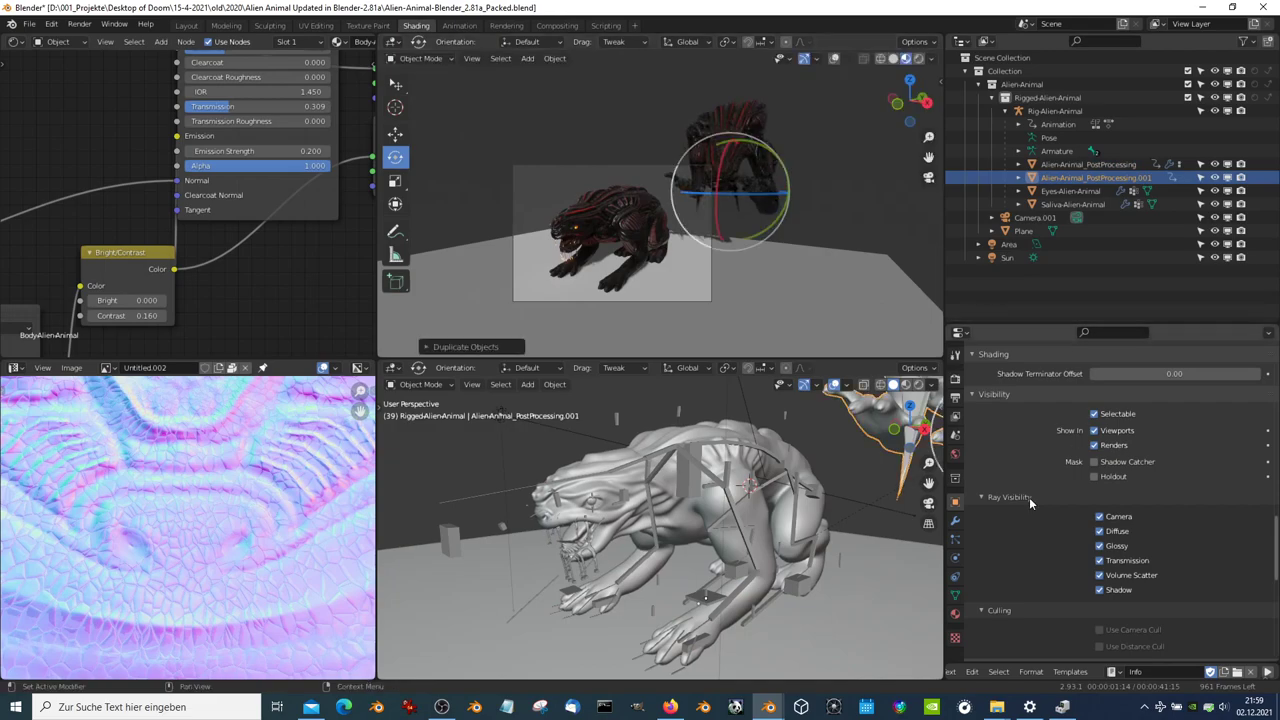
click(955, 523)
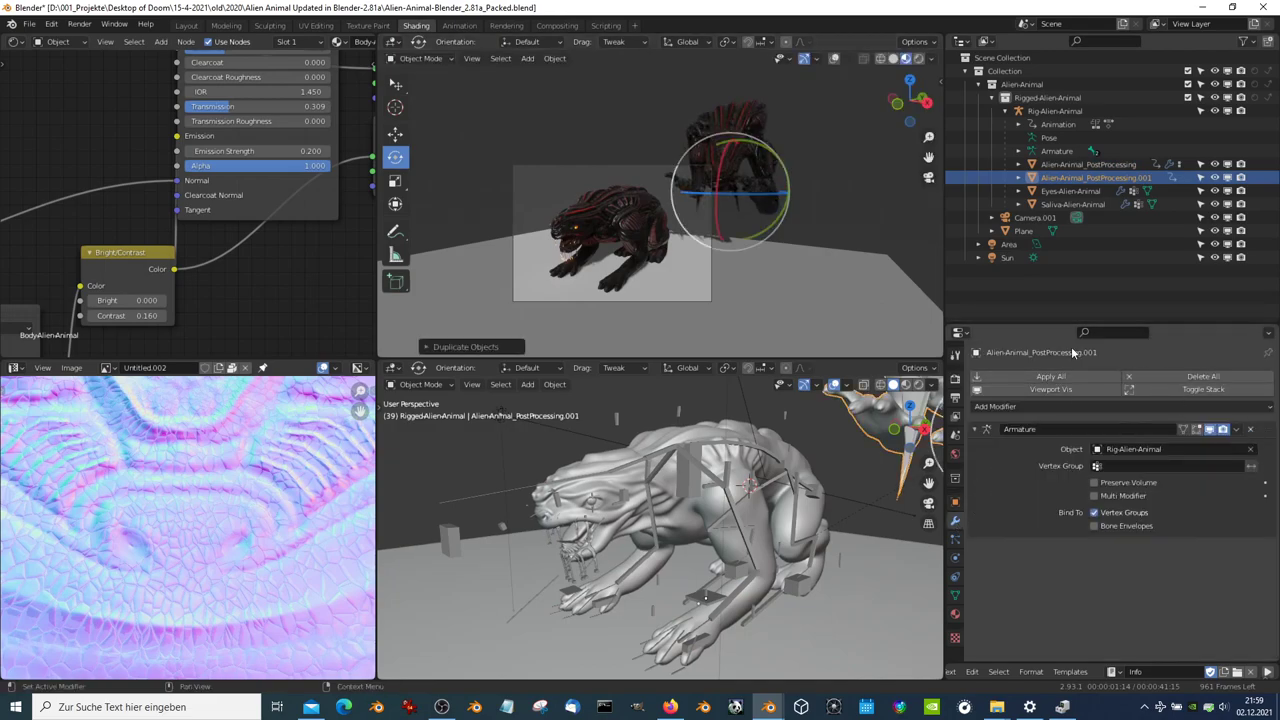
key(ctrl+x)
mouse_move(798, 205)
middle_down()
mouse_move(816, 158)
mouse_move(839, 171)
middle_up()
Move the duplicate to a new position and bring up the clear-parent options
key(g)
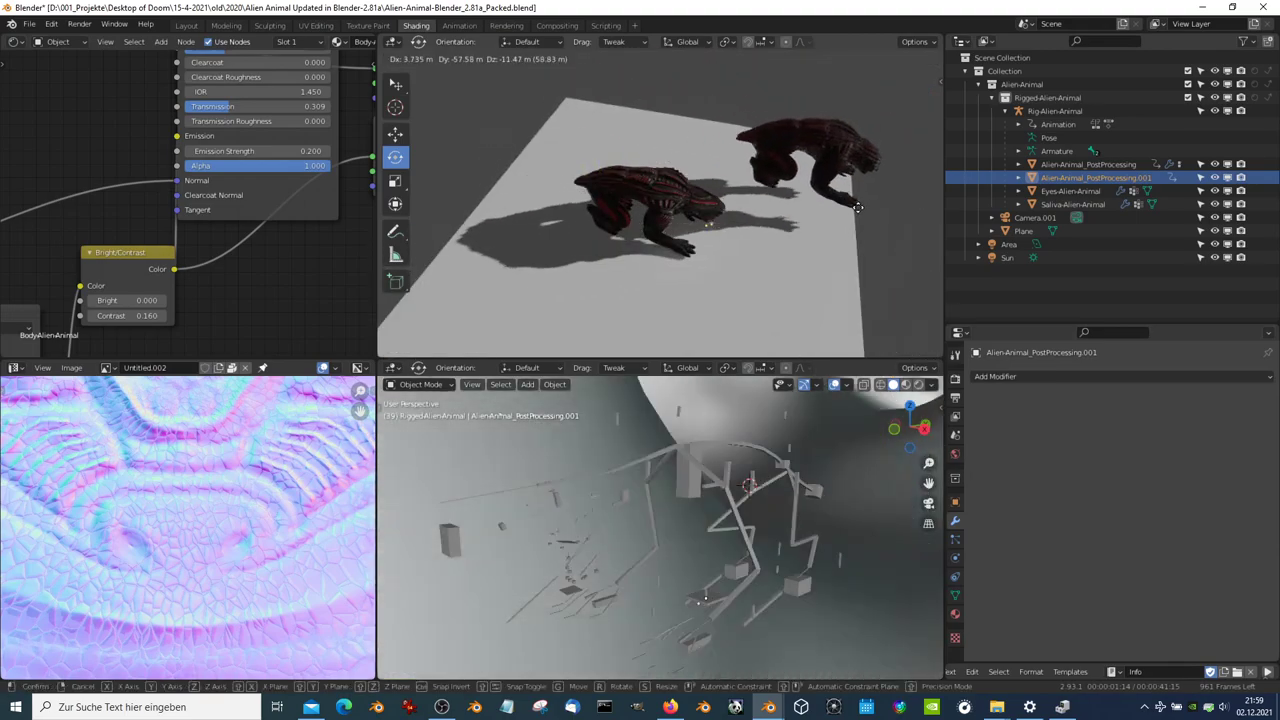
click(785, 207)
middle_drag(782, 215, 756, 190)
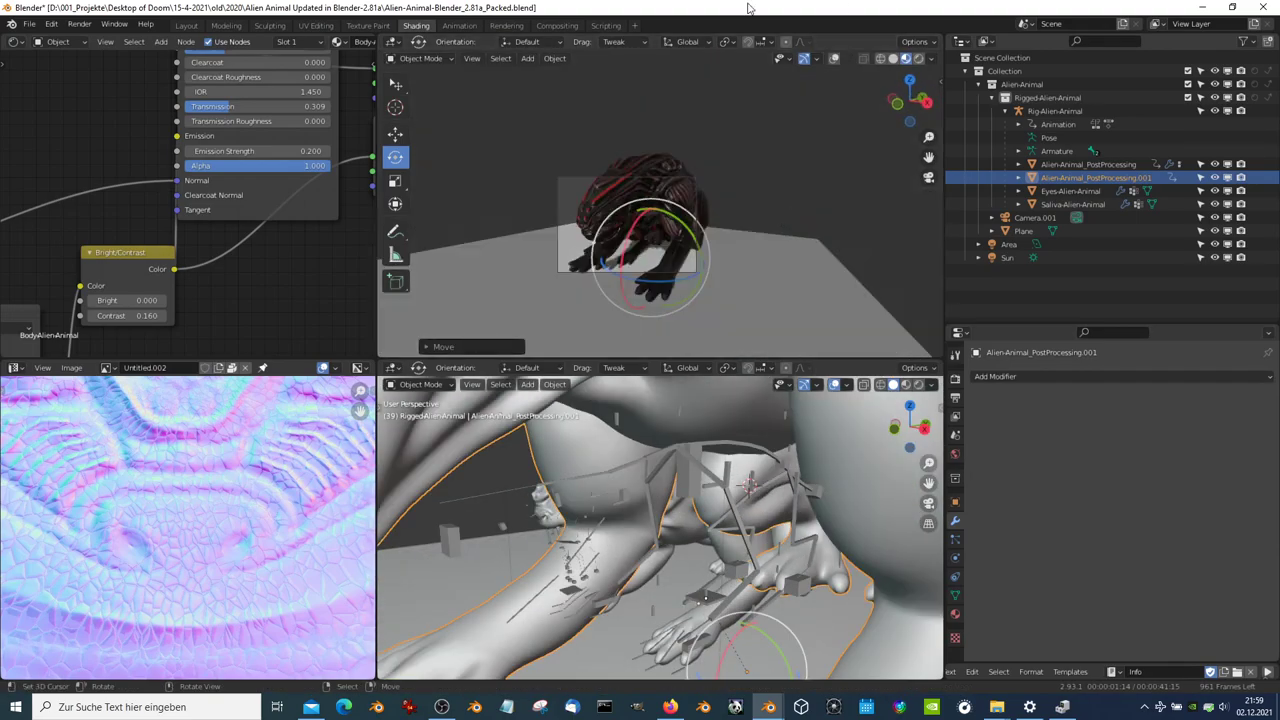
scroll(738, 204, up, 3)
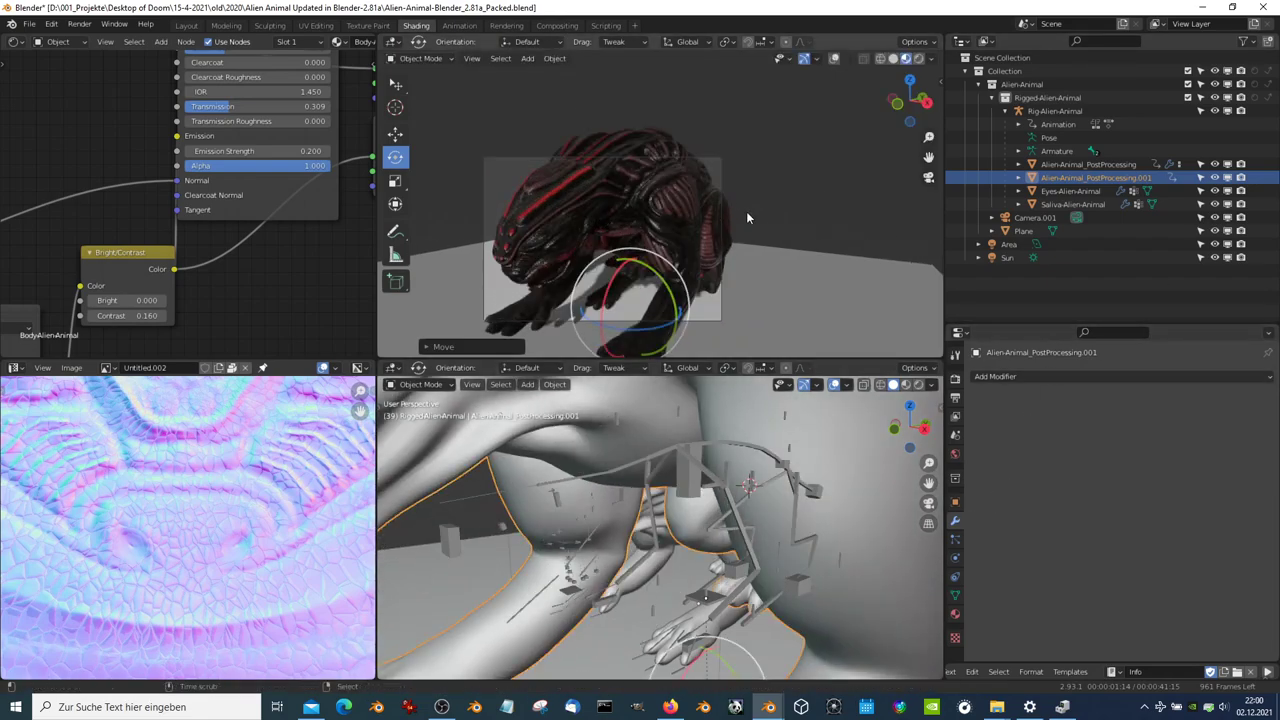
key(alt+p)
Unparent the duplicate keeping its transformation, then test-render the scene and close the result
click(713, 228)
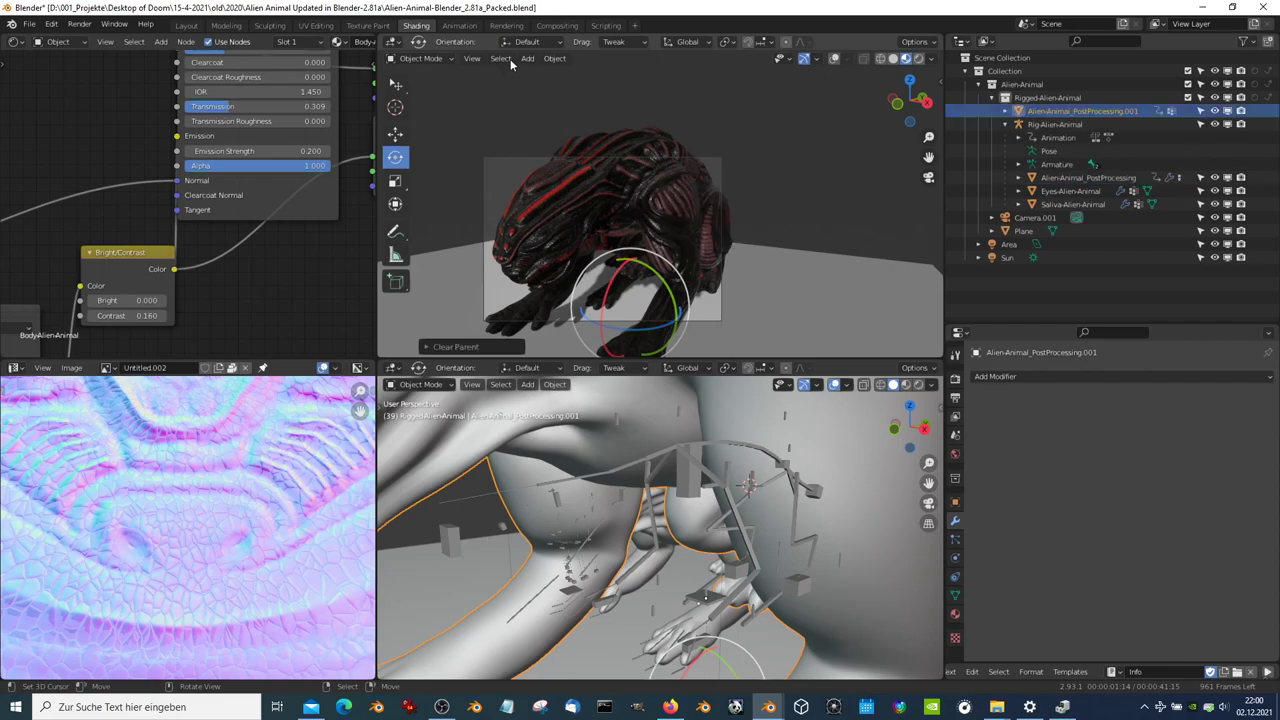
click(113, 25)
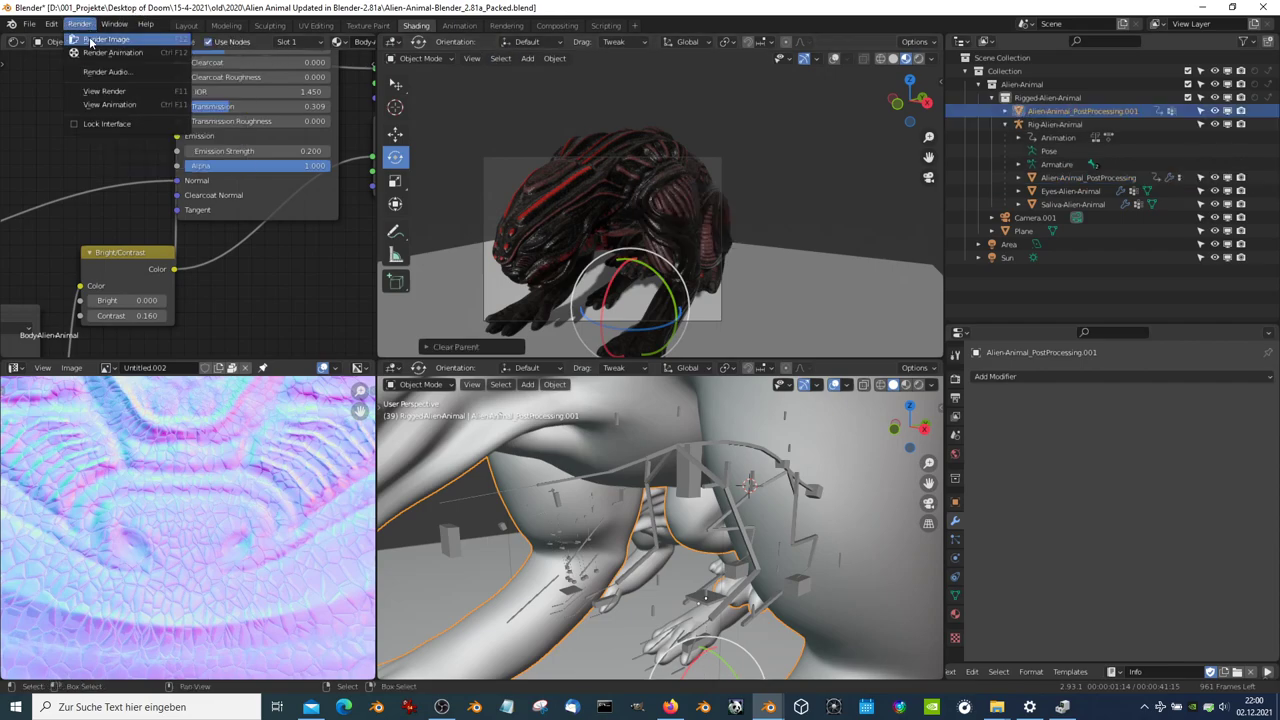
click(100, 40)
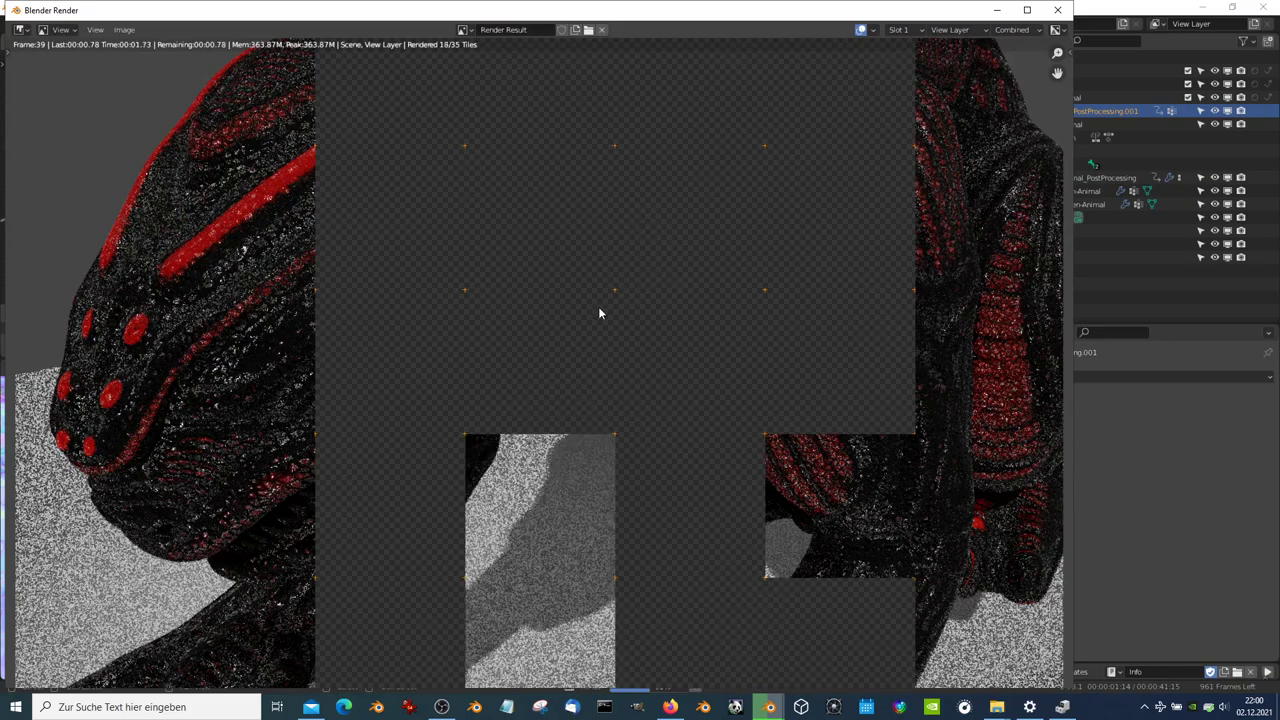
scroll(598, 306, down, 5)
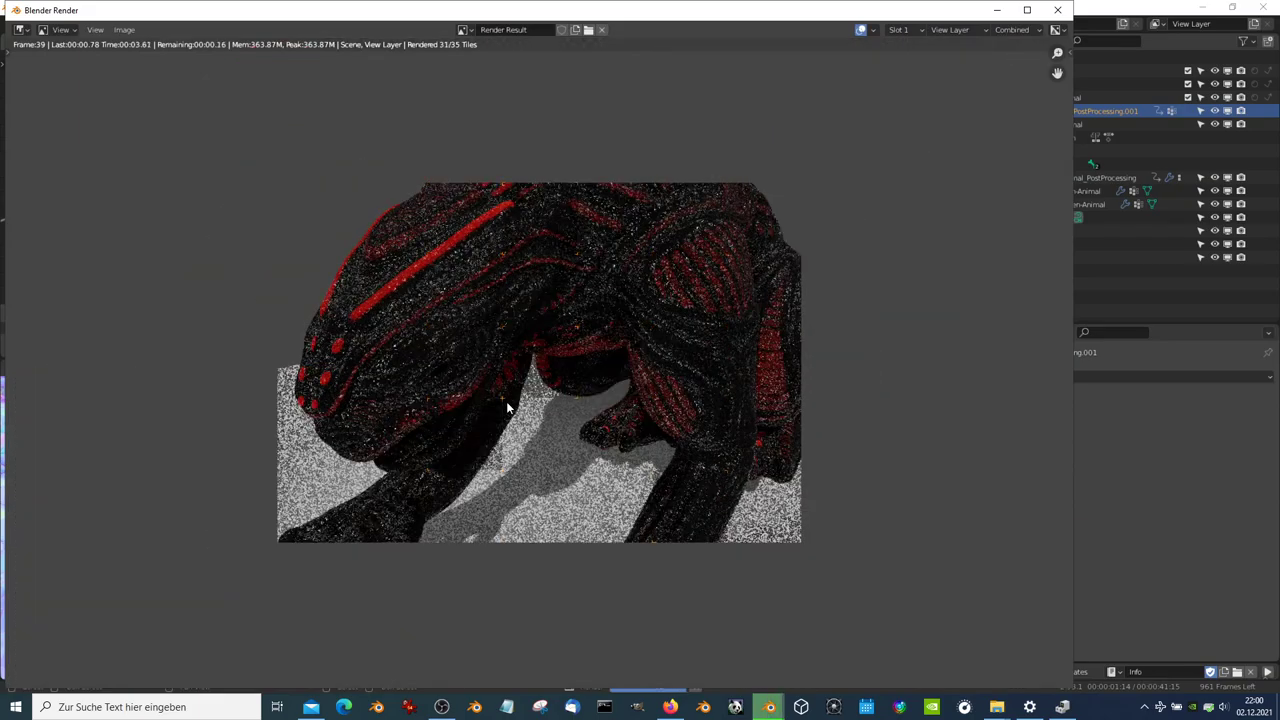
scroll(640, 300, up, 3)
scroll(637, 307, down, 4)
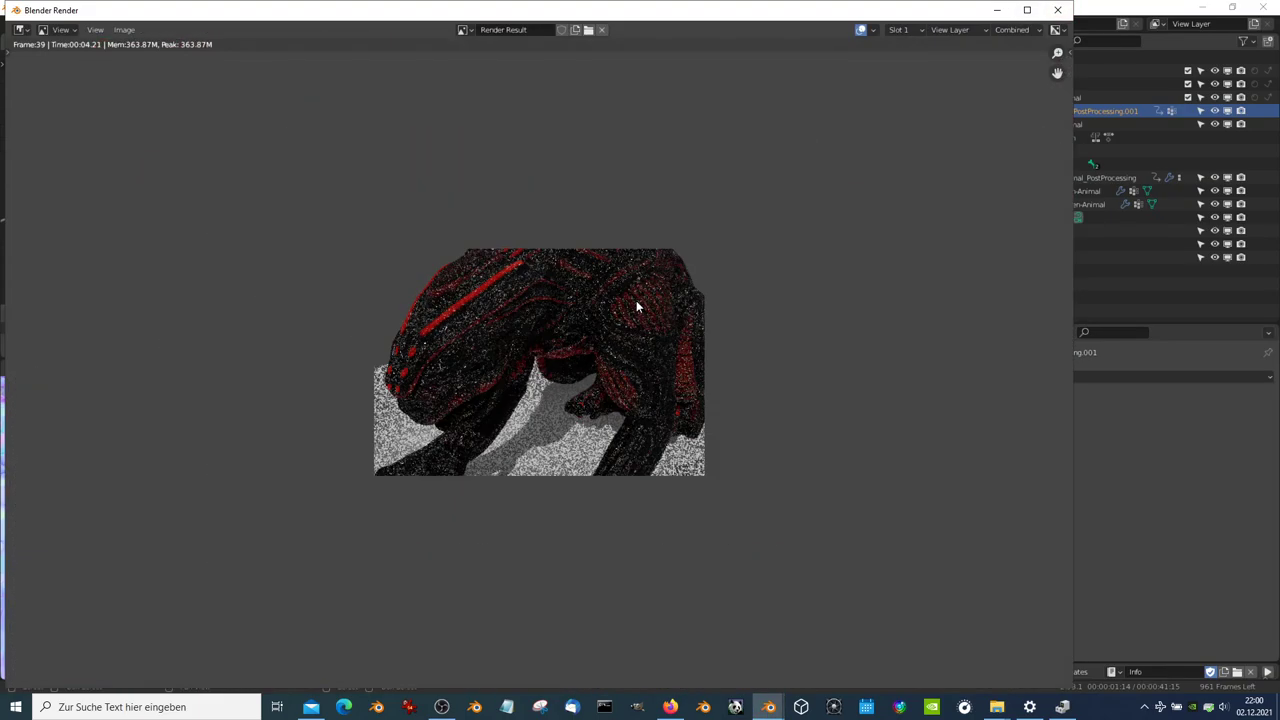
click(1057, 10)
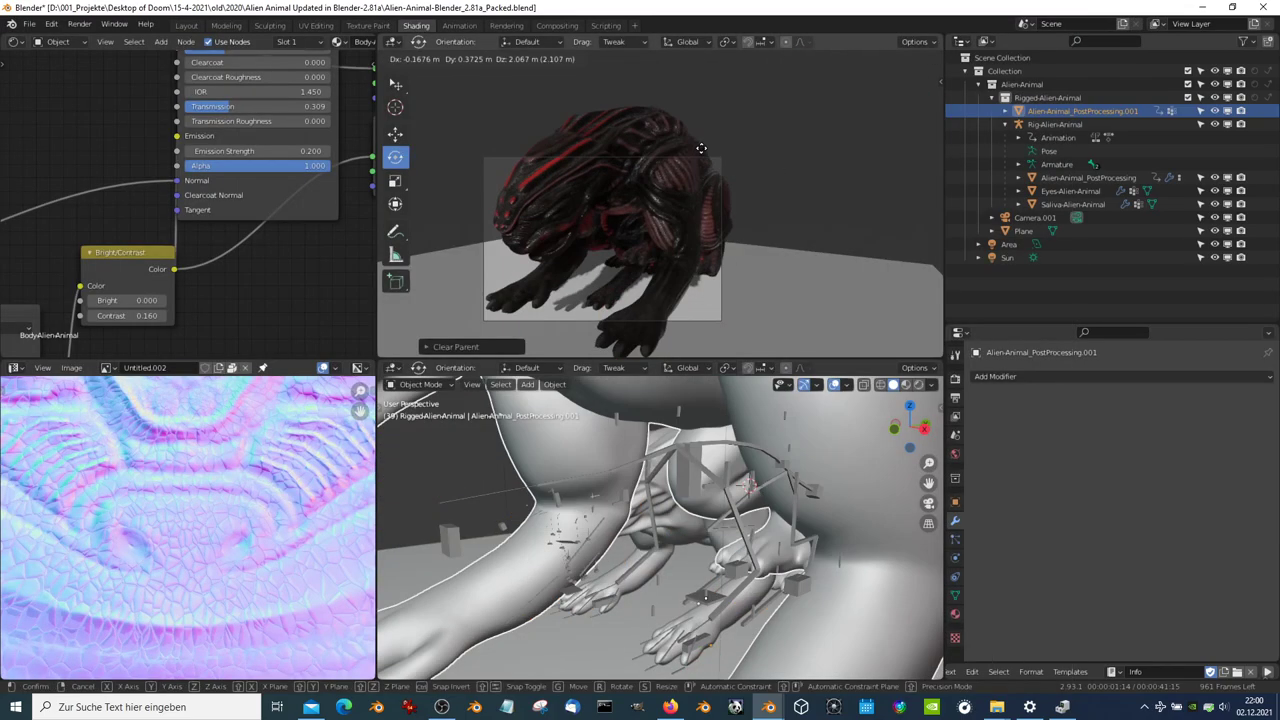
Select the original creature body and run a second test render, then return to the workspace
click(610, 211)
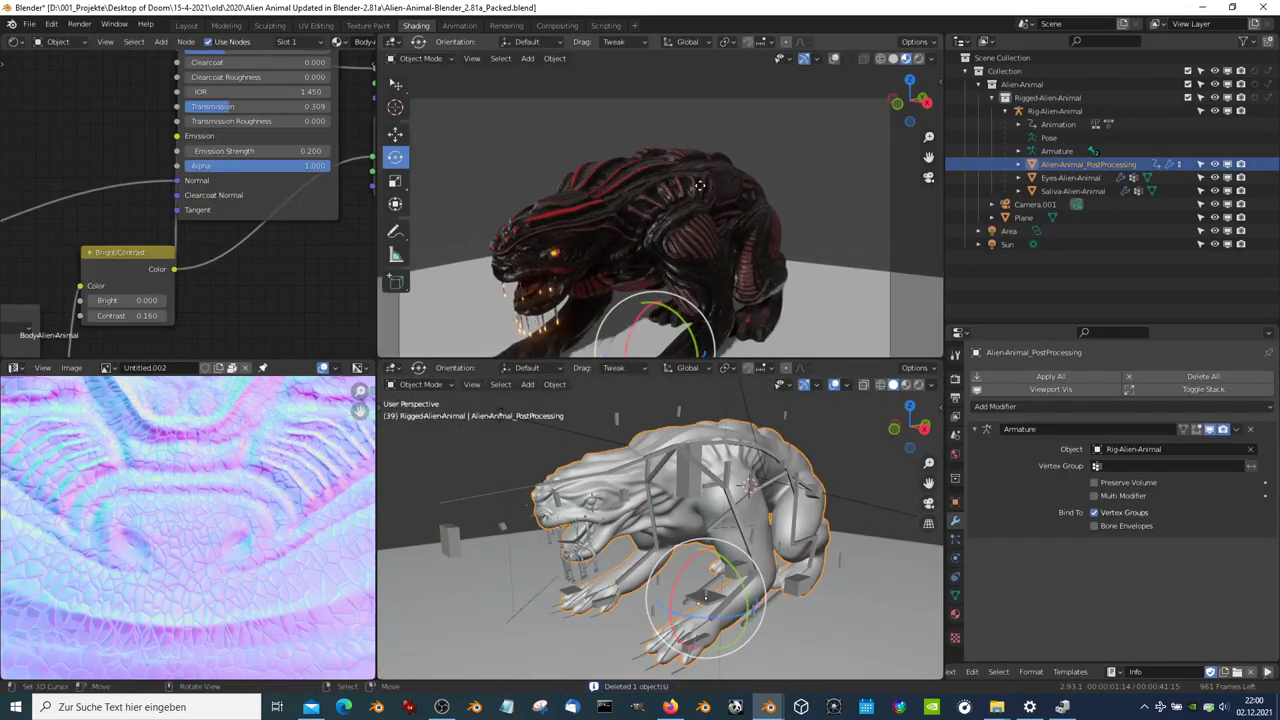
middle_drag(610, 211, 668, 151)
click(79, 24)
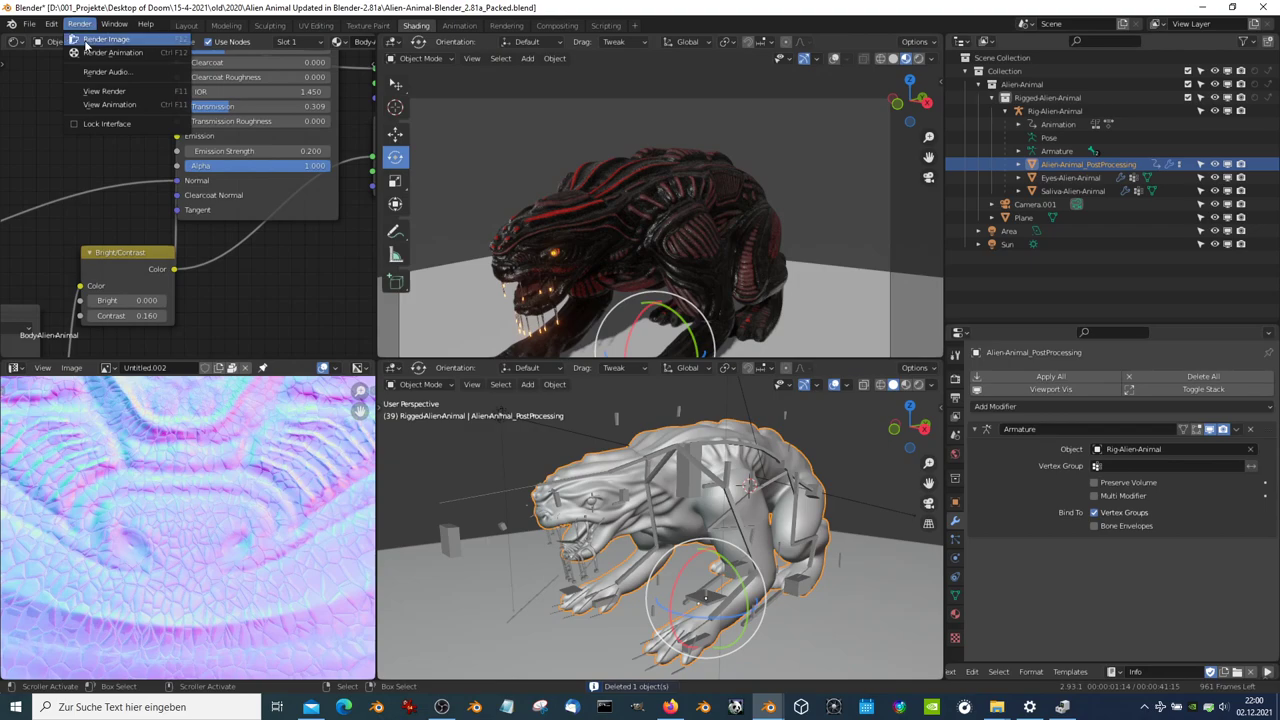
click(110, 42)
scroll(484, 374, down, 4)
scroll(489, 371, up, 1)
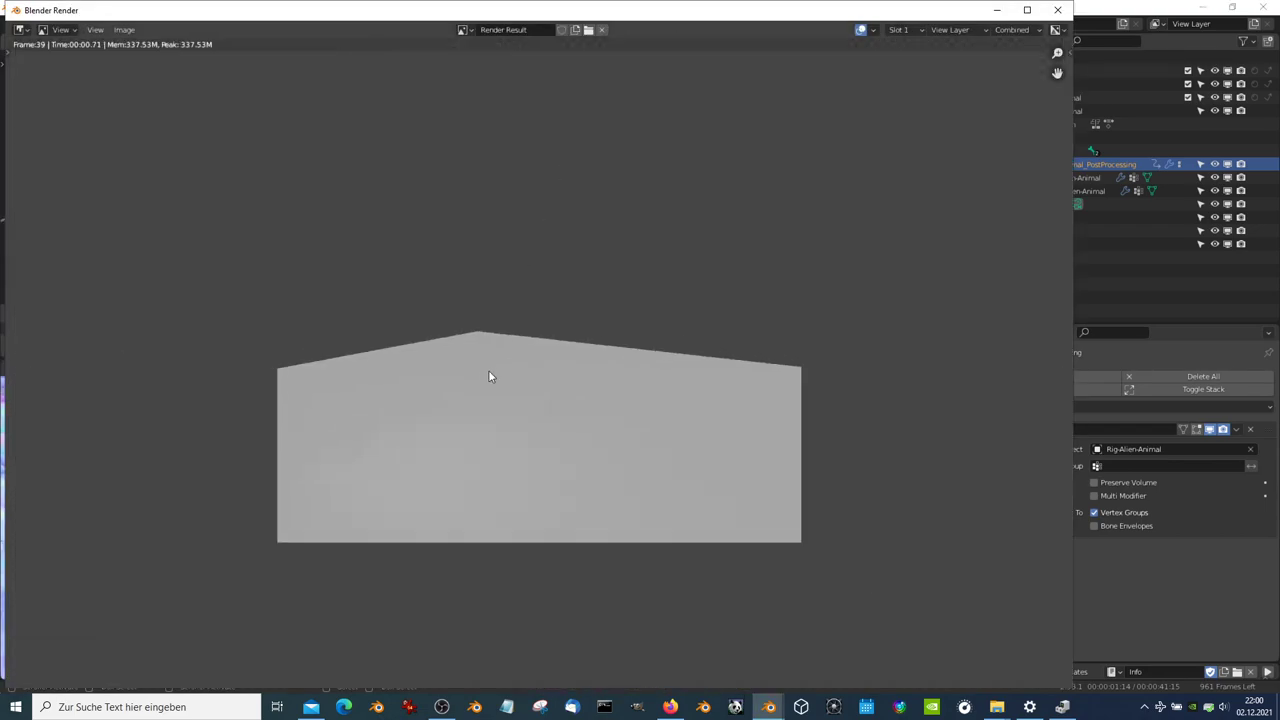
scroll(489, 371, up, 3)
click(1154, 314)
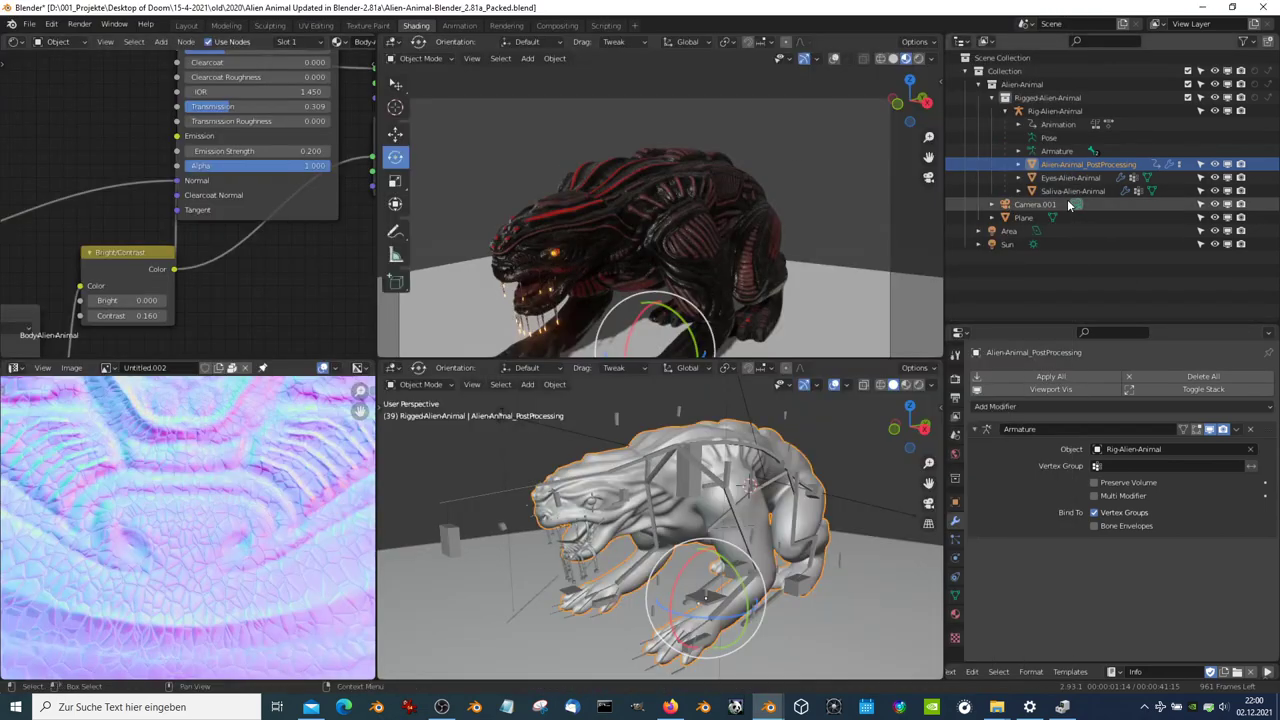
Select the Rig-Alien-Animal rig, then its body, eyes and saliva meshes in the Outliner
click(1007, 112)
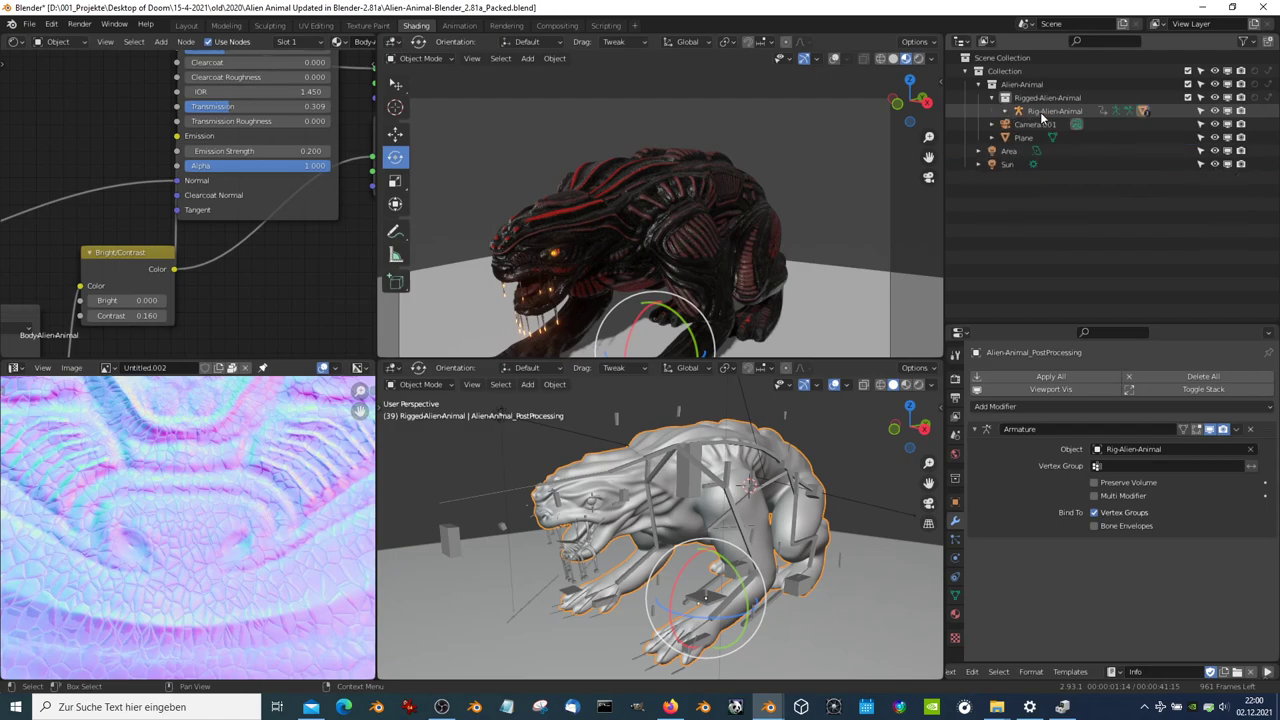
click(1007, 112)
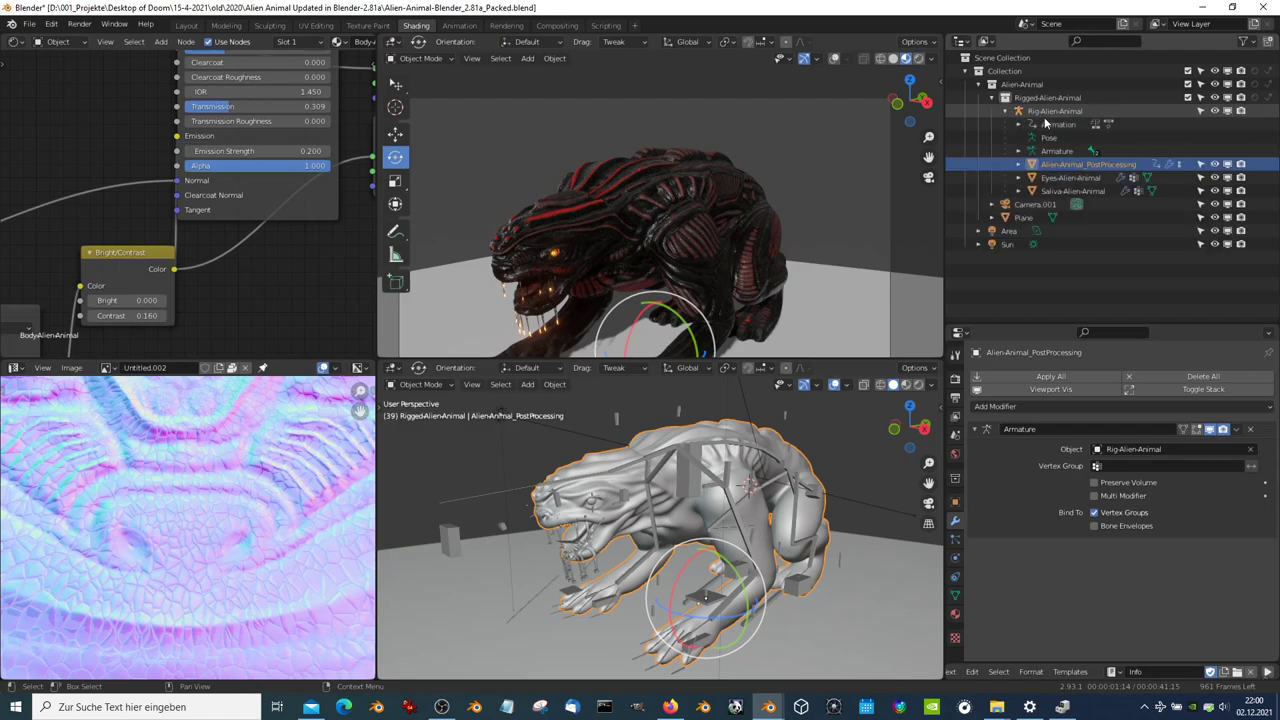
click(1046, 114)
click(1066, 166)
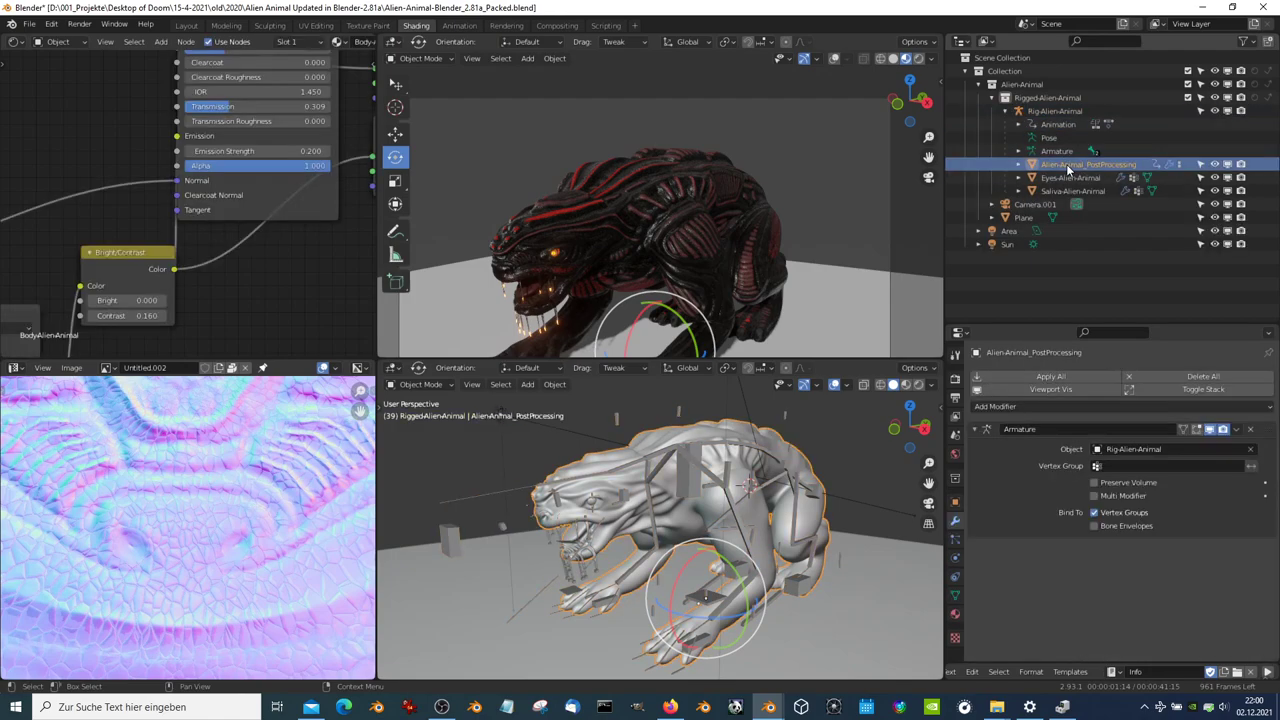
ctrl+click(1069, 177)
ctrl+click(1069, 190)
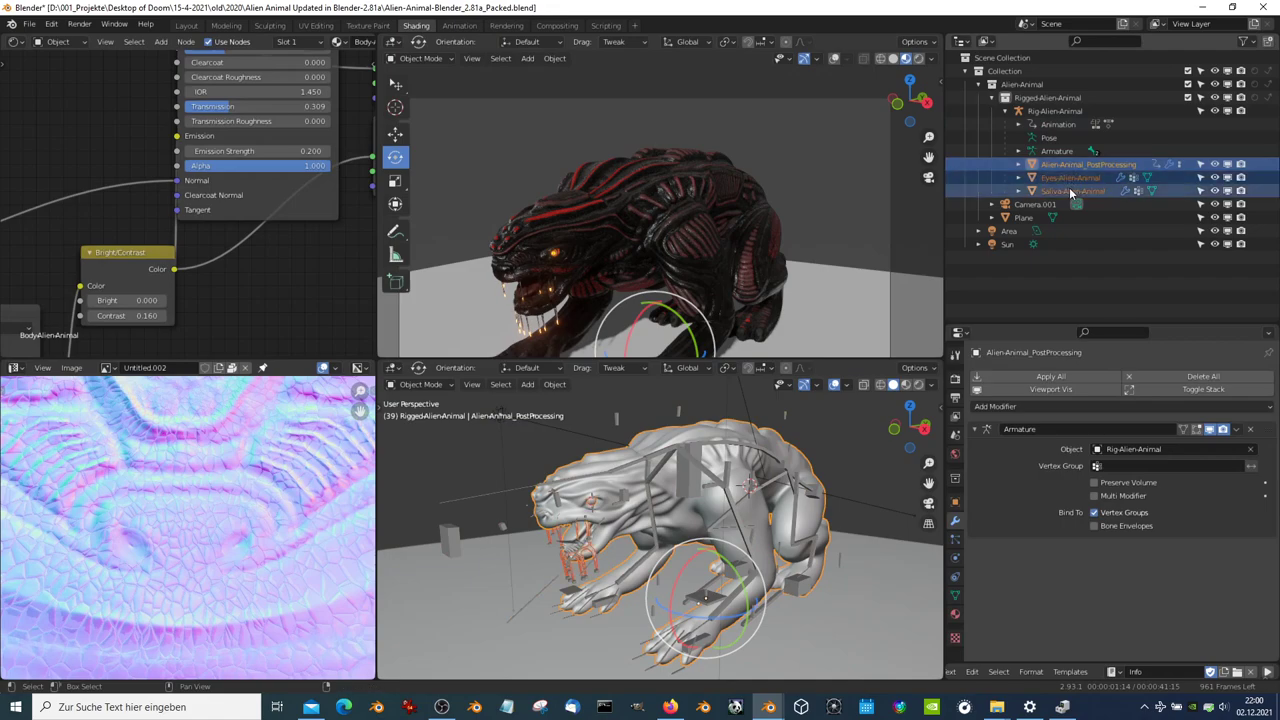
Move the Alien-Animal collection directly under Scene Collection
click(996, 97)
click(1040, 98)
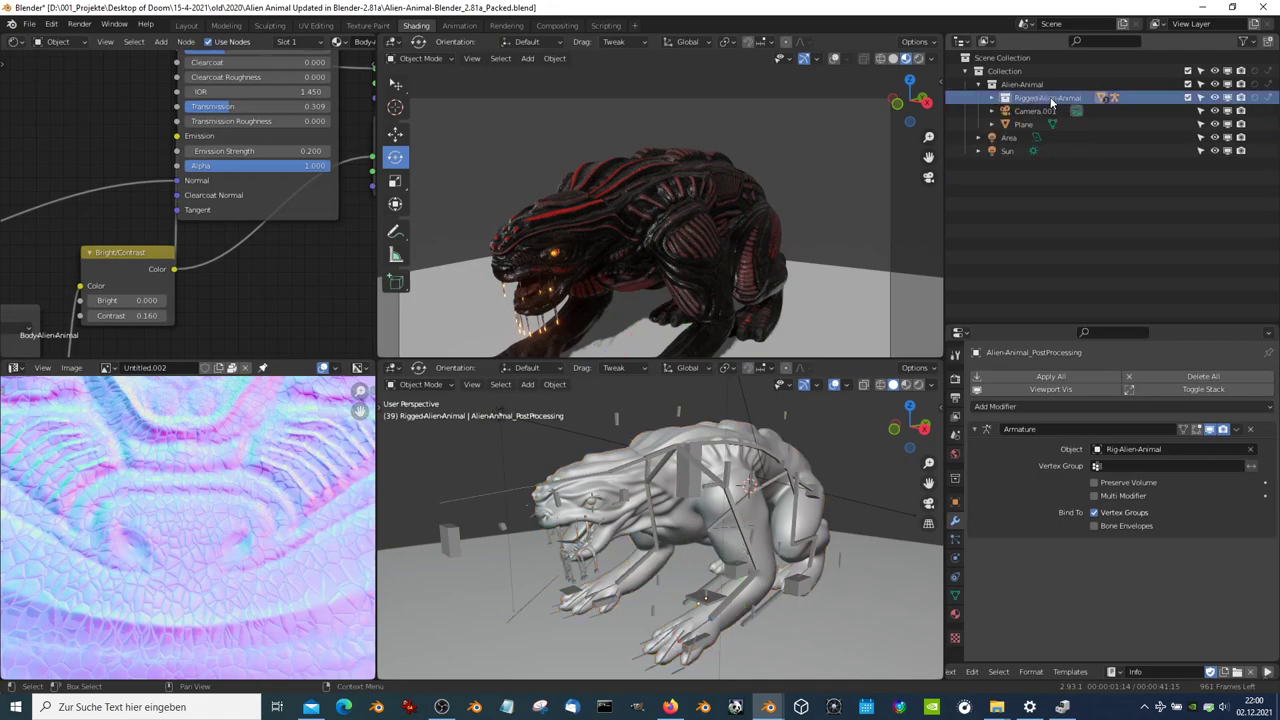
click(1032, 85)
click(982, 86)
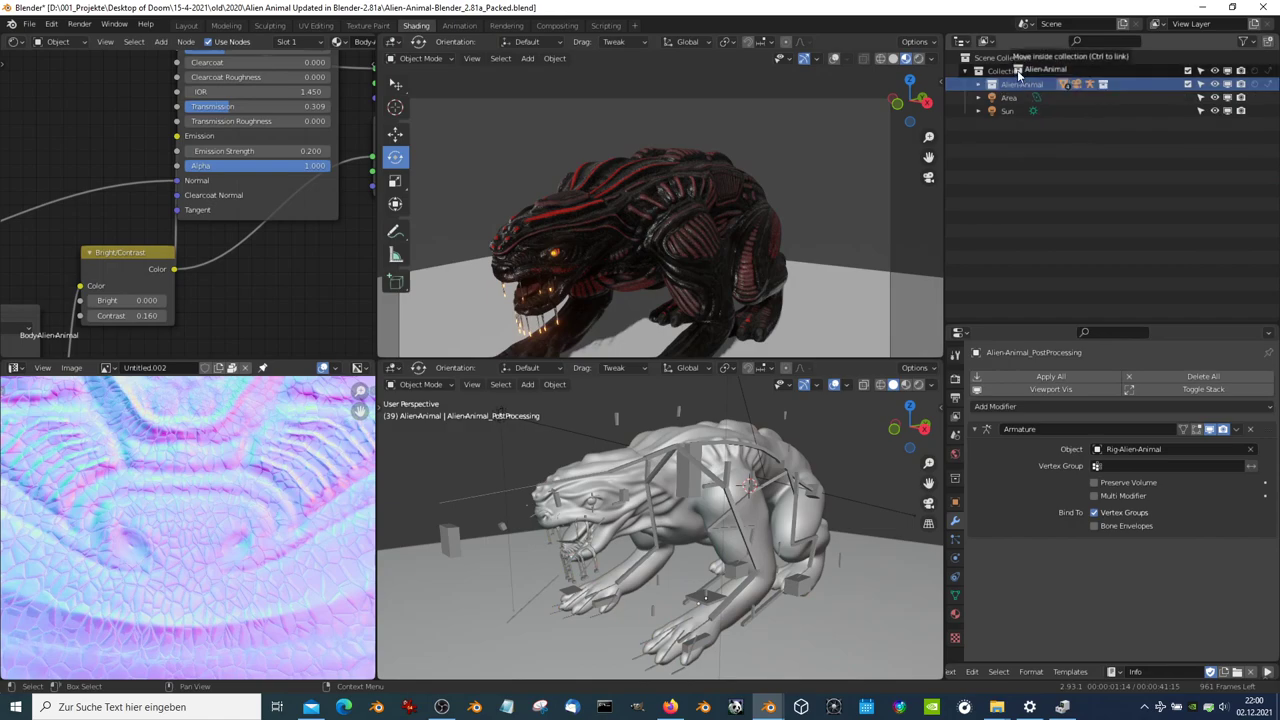
drag(1015, 85, 1030, 68)
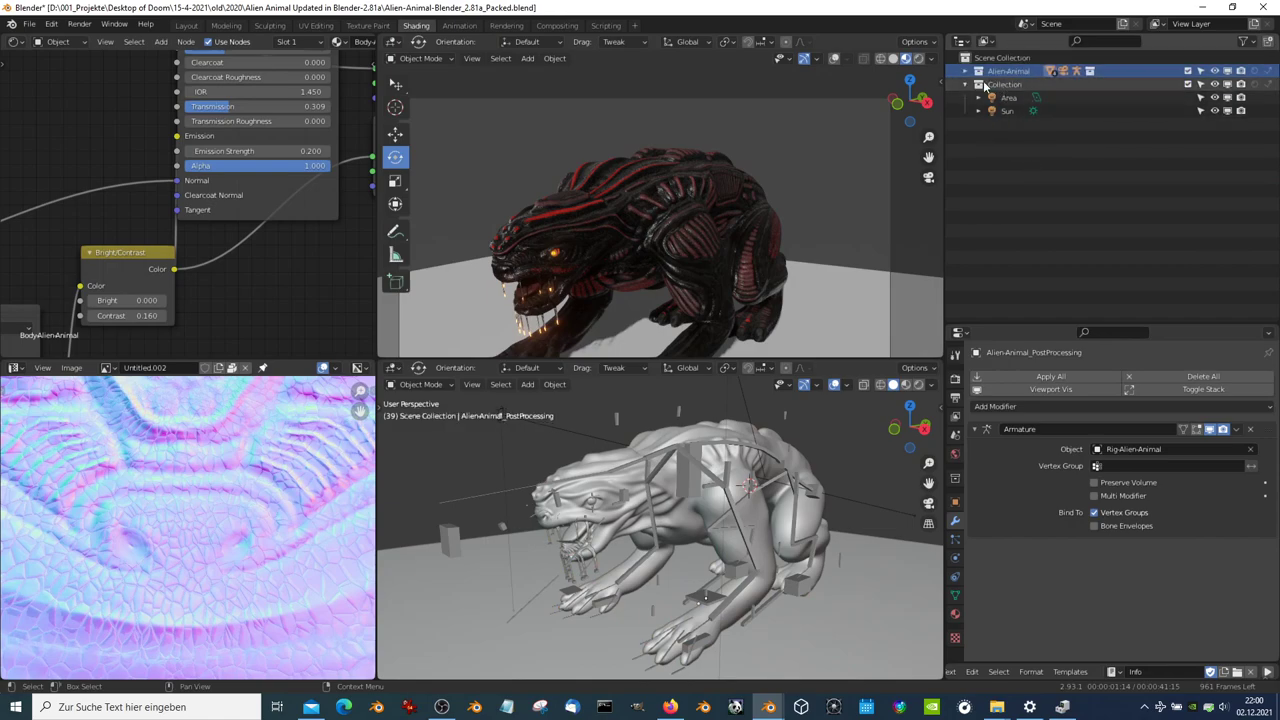
Move the Area and Sun lights from Collection into Scene Collection
click(977, 85)
click(968, 85)
click(1005, 97)
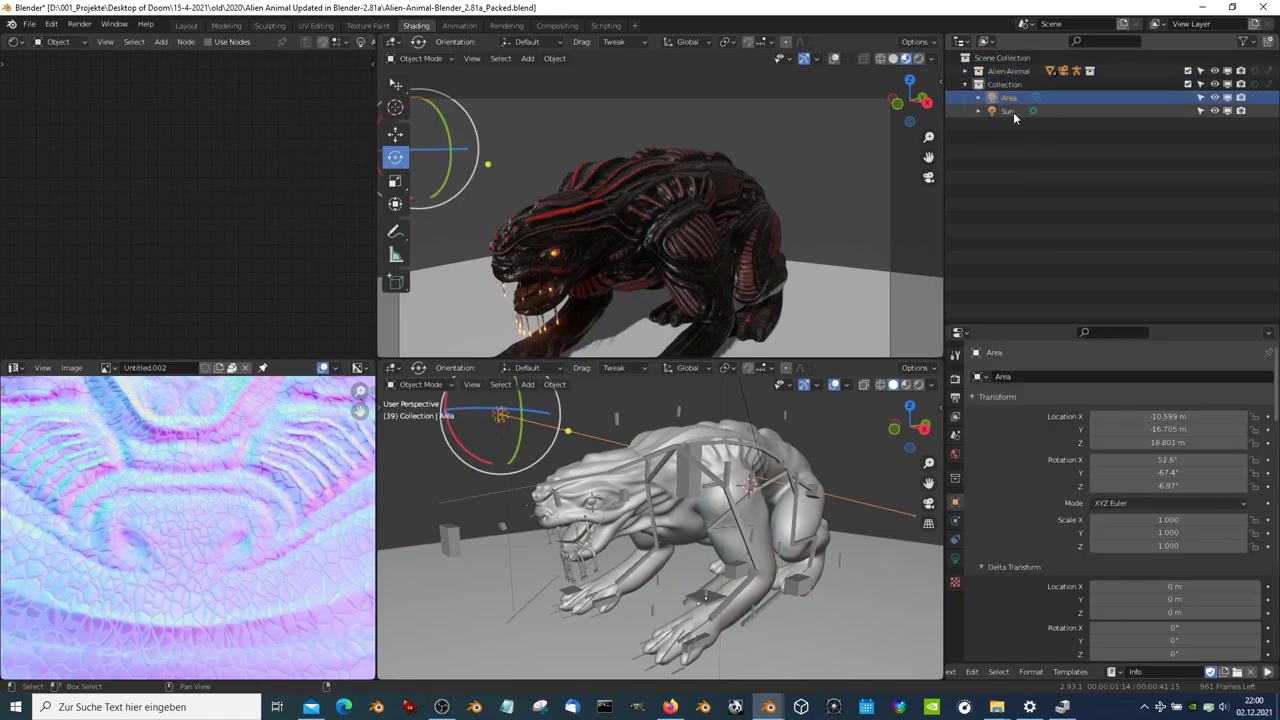
shift+click(1013, 111)
drag(1013, 111, 1017, 59)
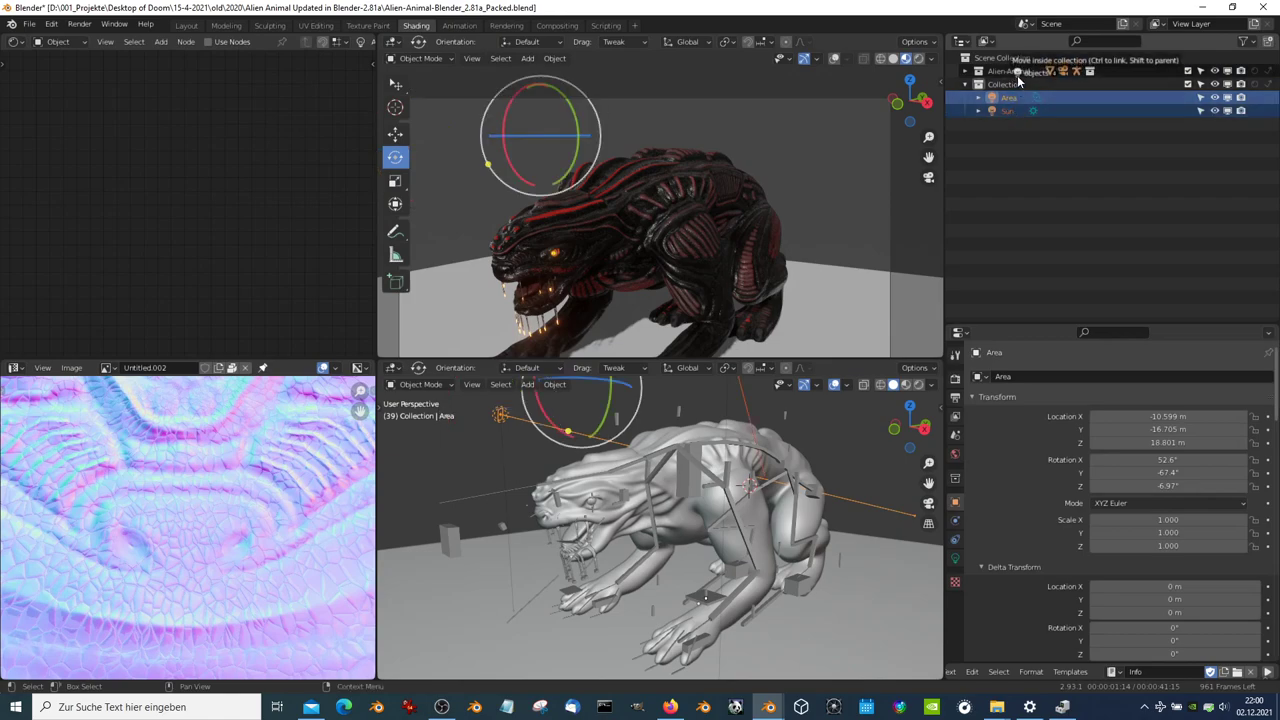
Delete the now-empty default Collection
click(1001, 86)
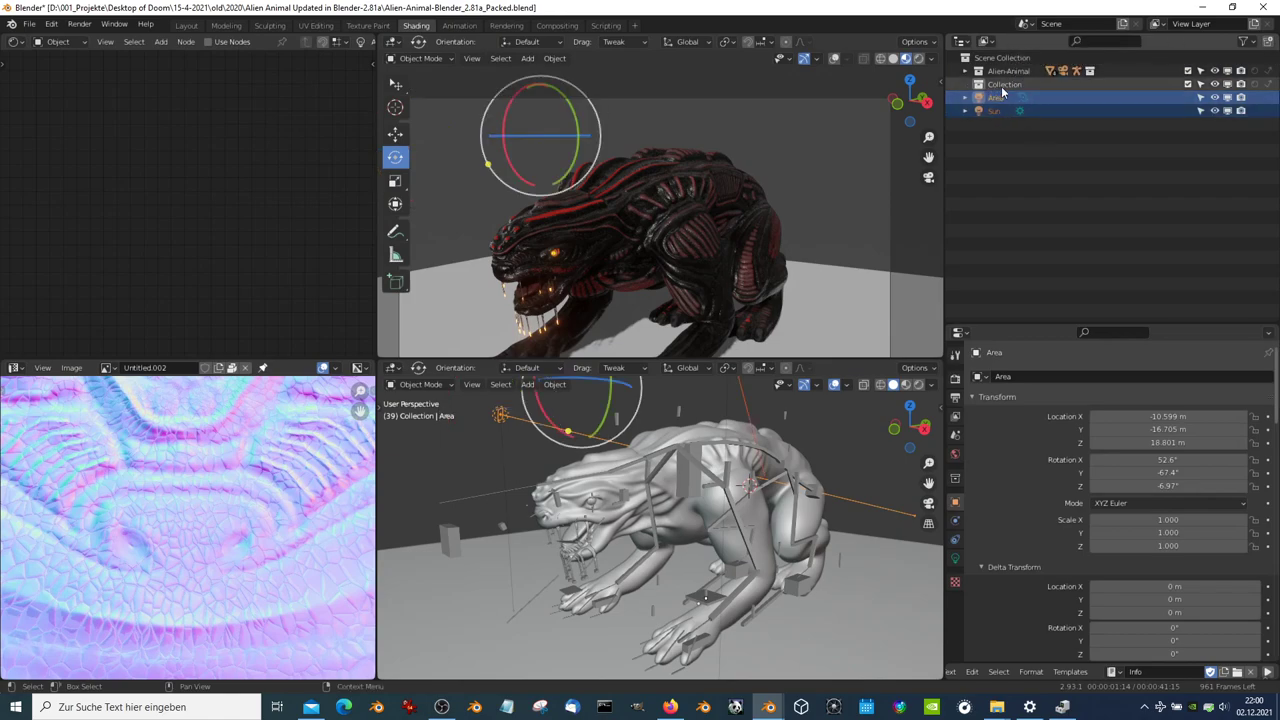
right_click(1002, 82)
right_click(1008, 83)
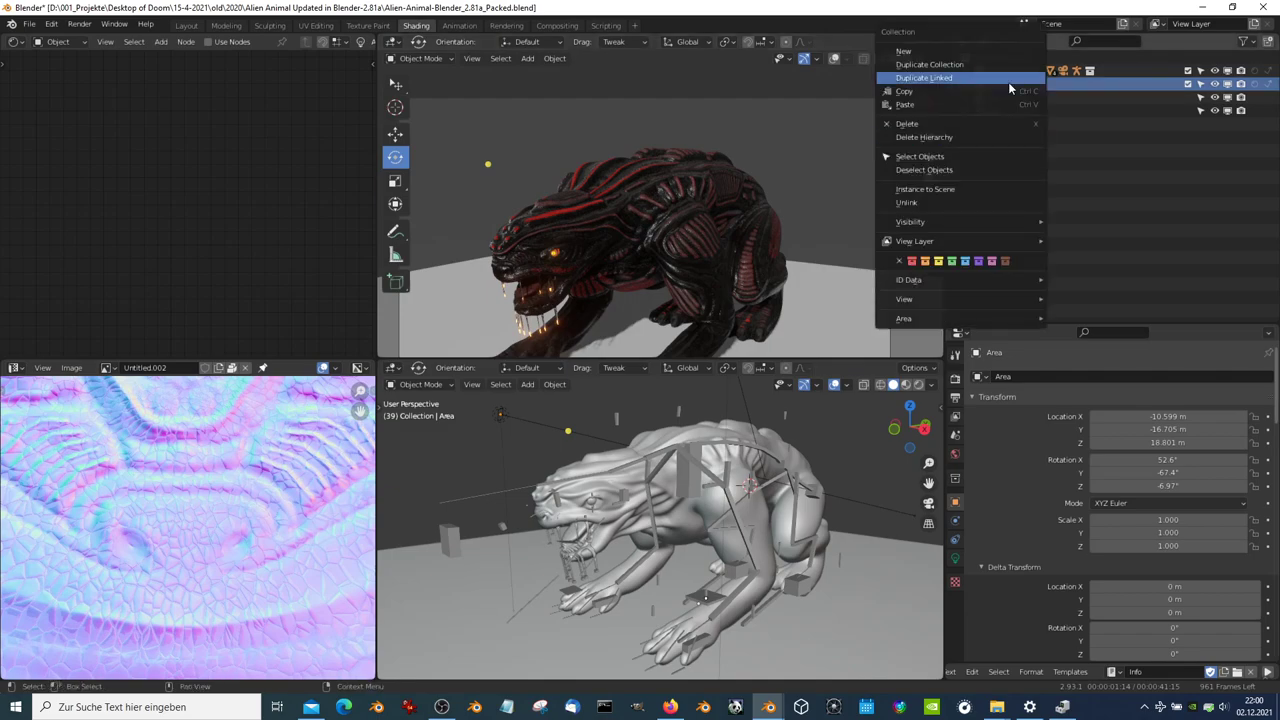
click(982, 139)
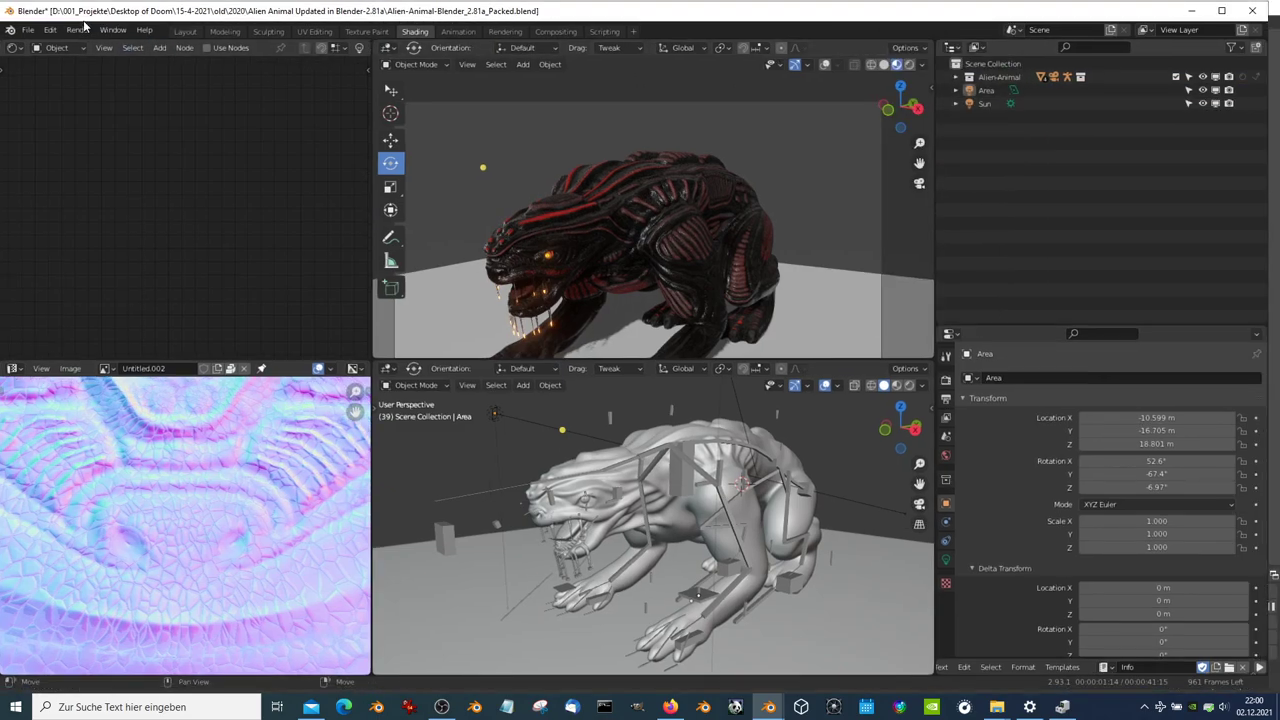
Render a test image of the scene and close the result
click(86, 24)
click(105, 39)
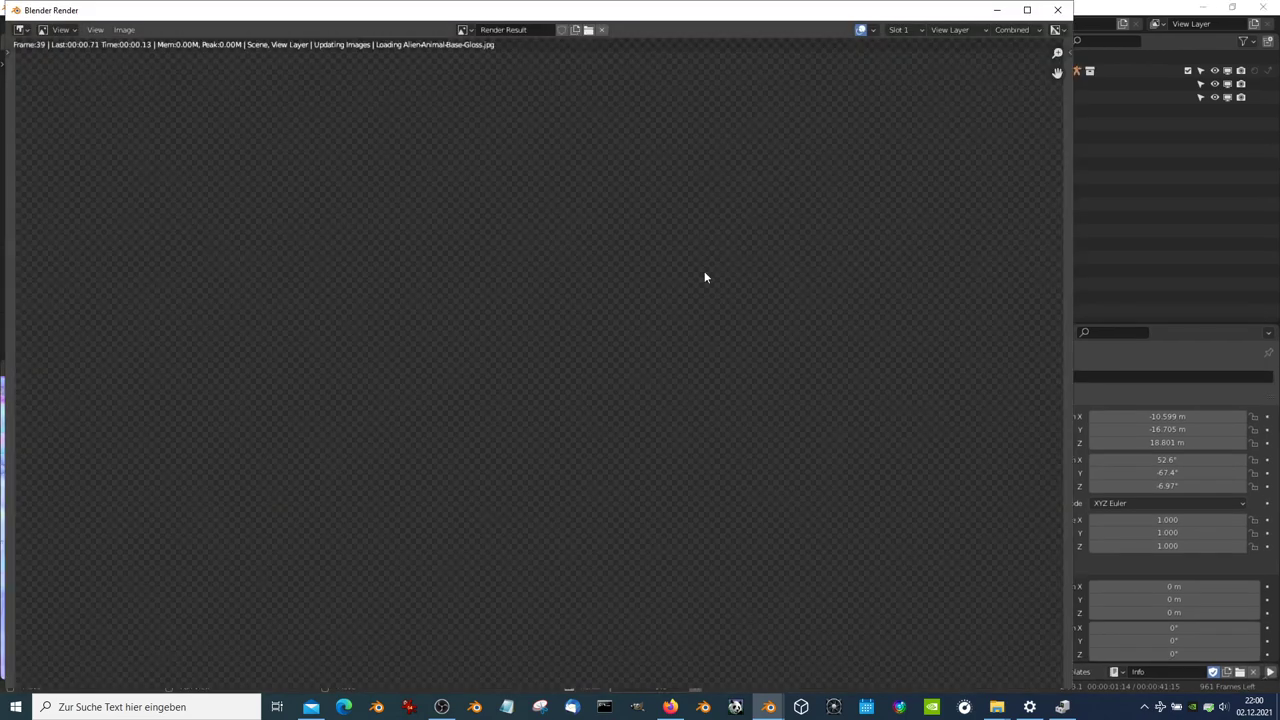
click(1057, 10)
Expand Alien-Animal and the full Rigged-Alien-Animal hierarchy in the Outliner
click(965, 71)
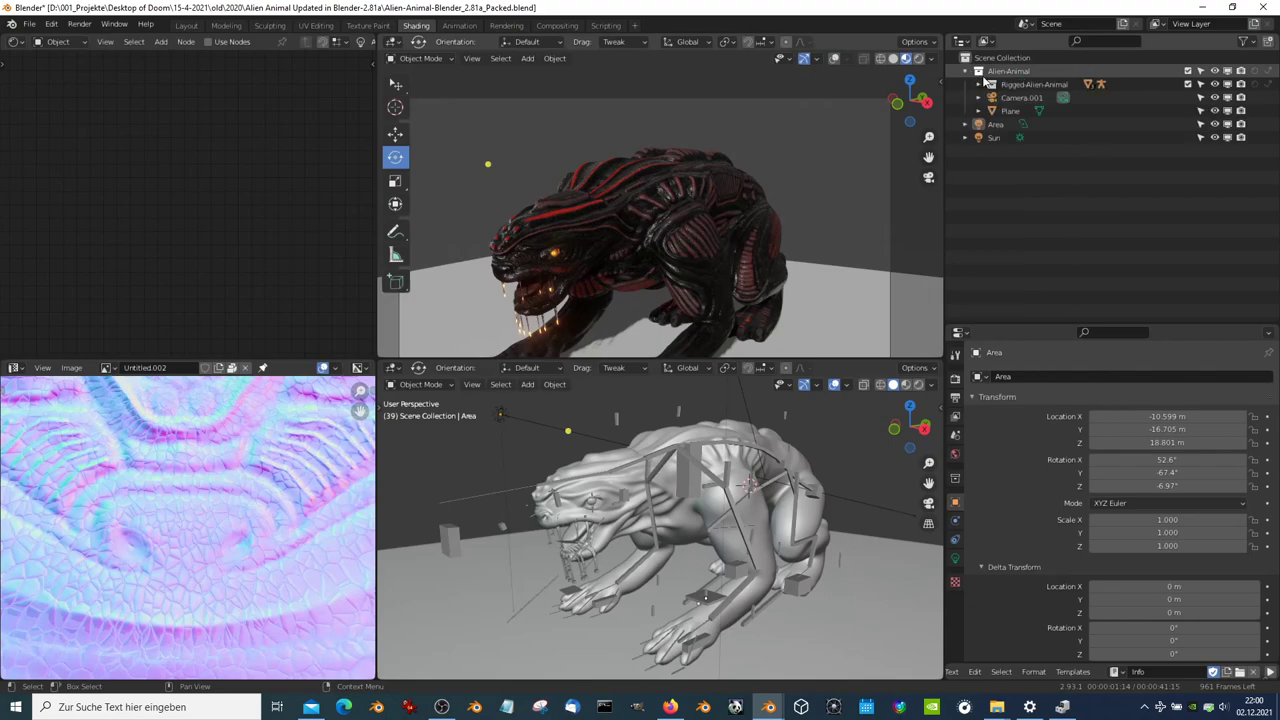
click(992, 86)
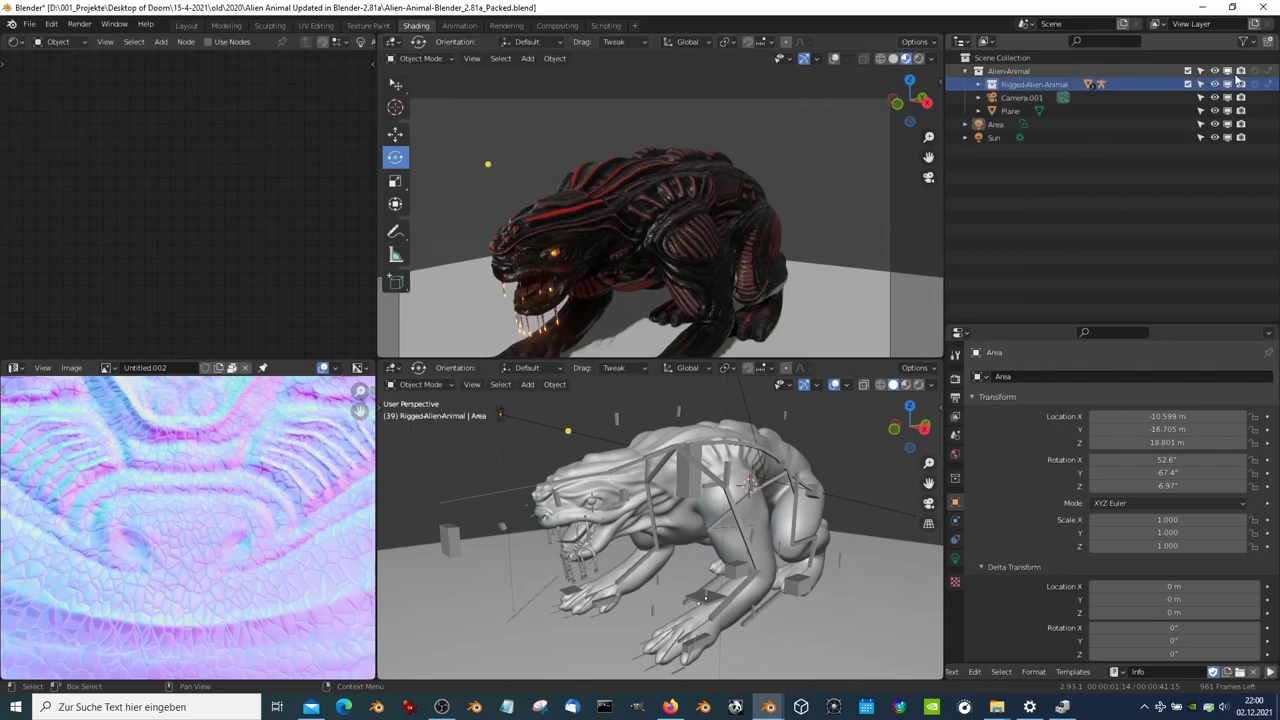
click(1254, 42)
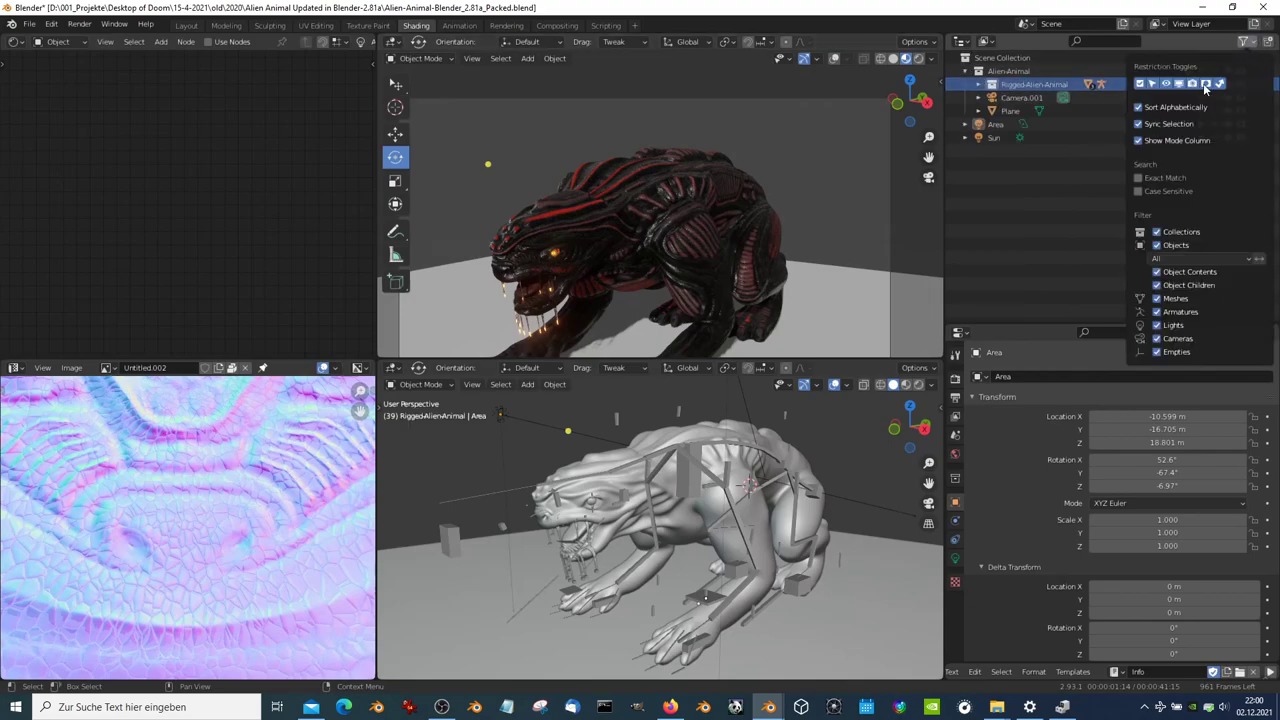
shift+click(978, 84)
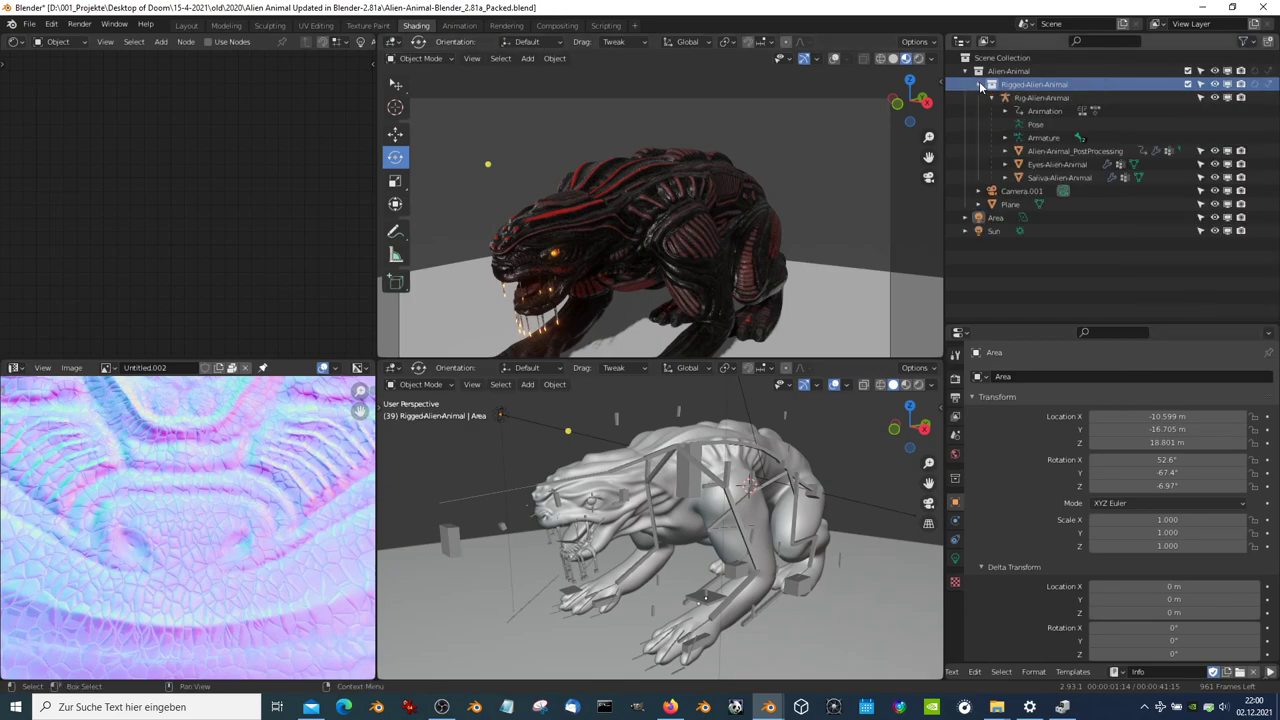
Select the body and eyes meshes, then look through the scene camera with Numpad 0
click(1052, 153)
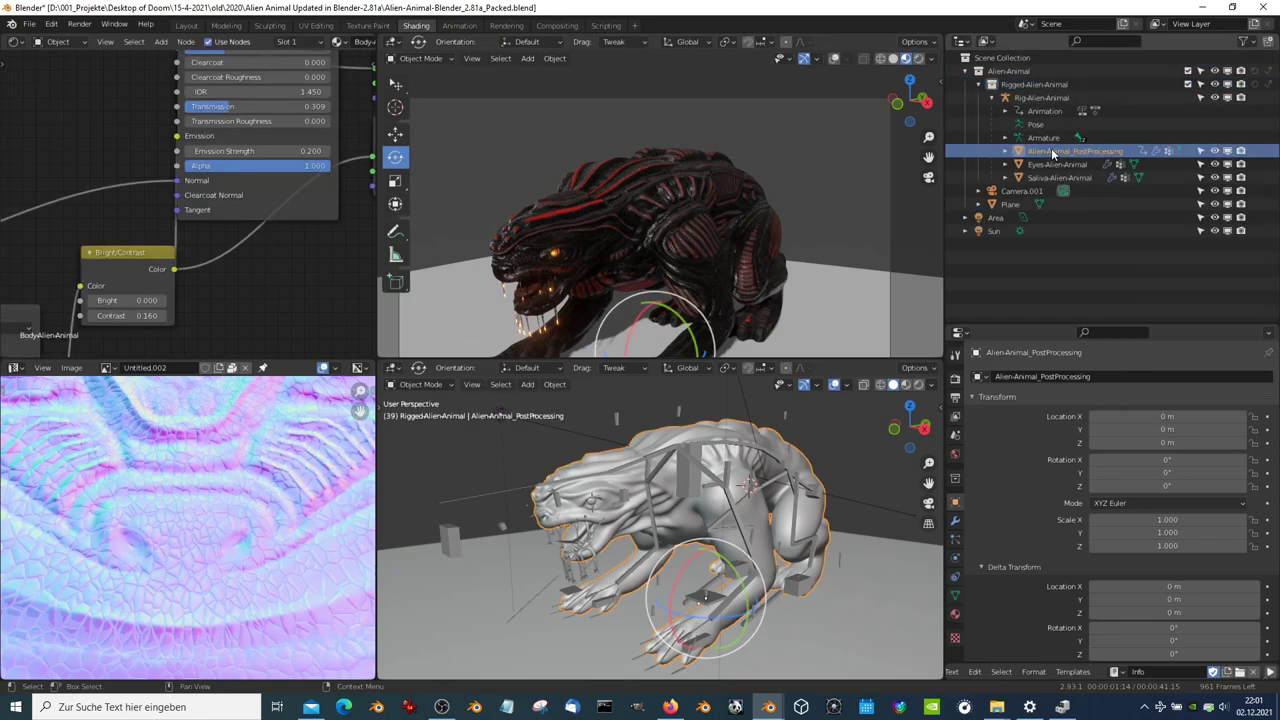
click(1055, 166)
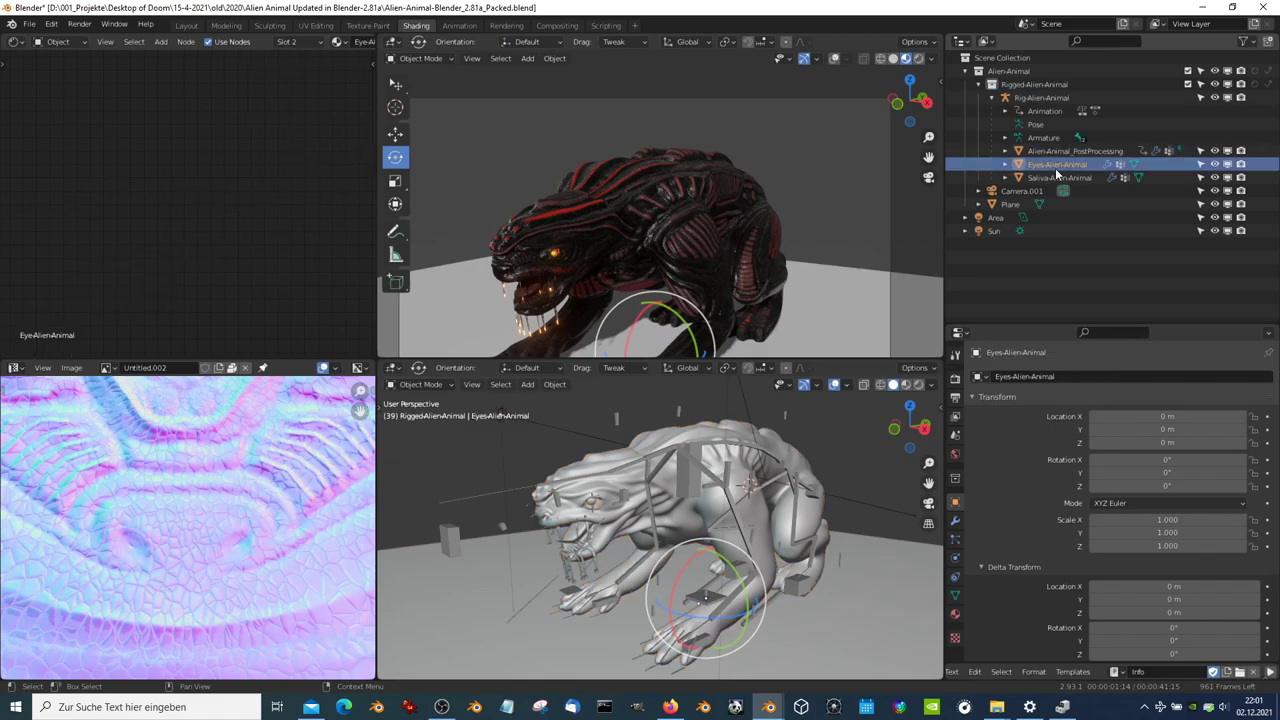
click(1050, 151)
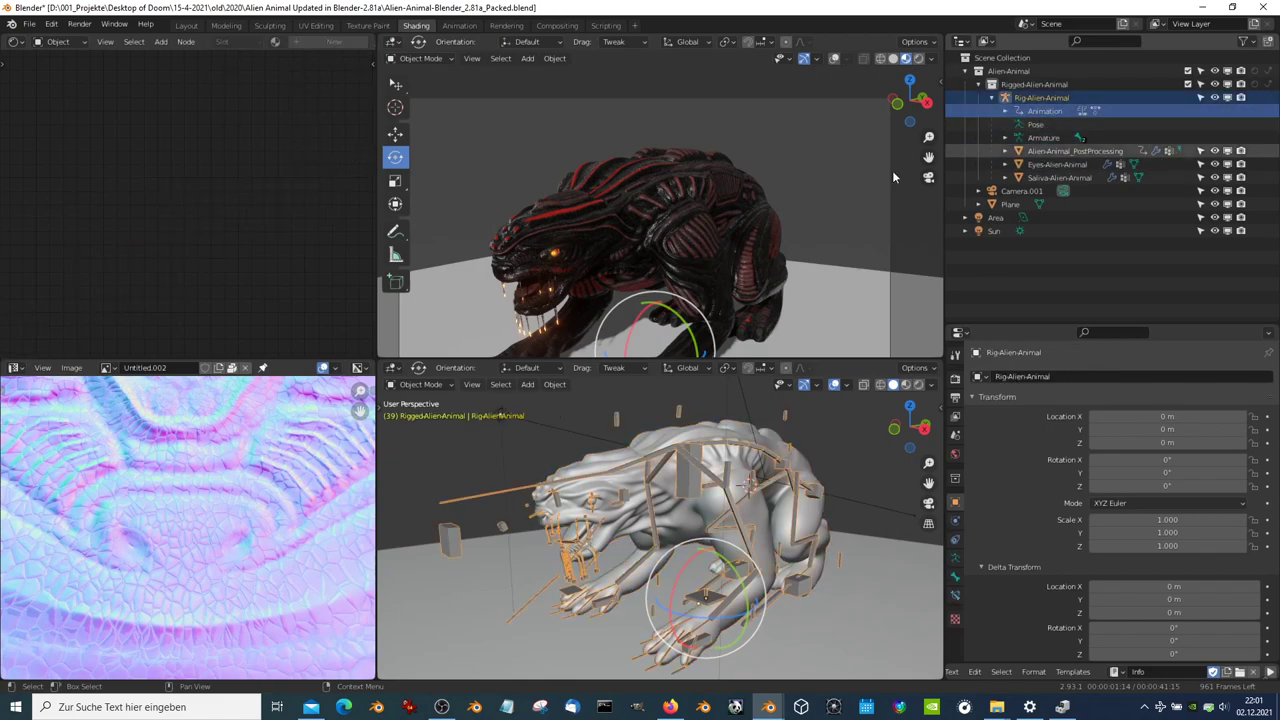
key(KP_0)
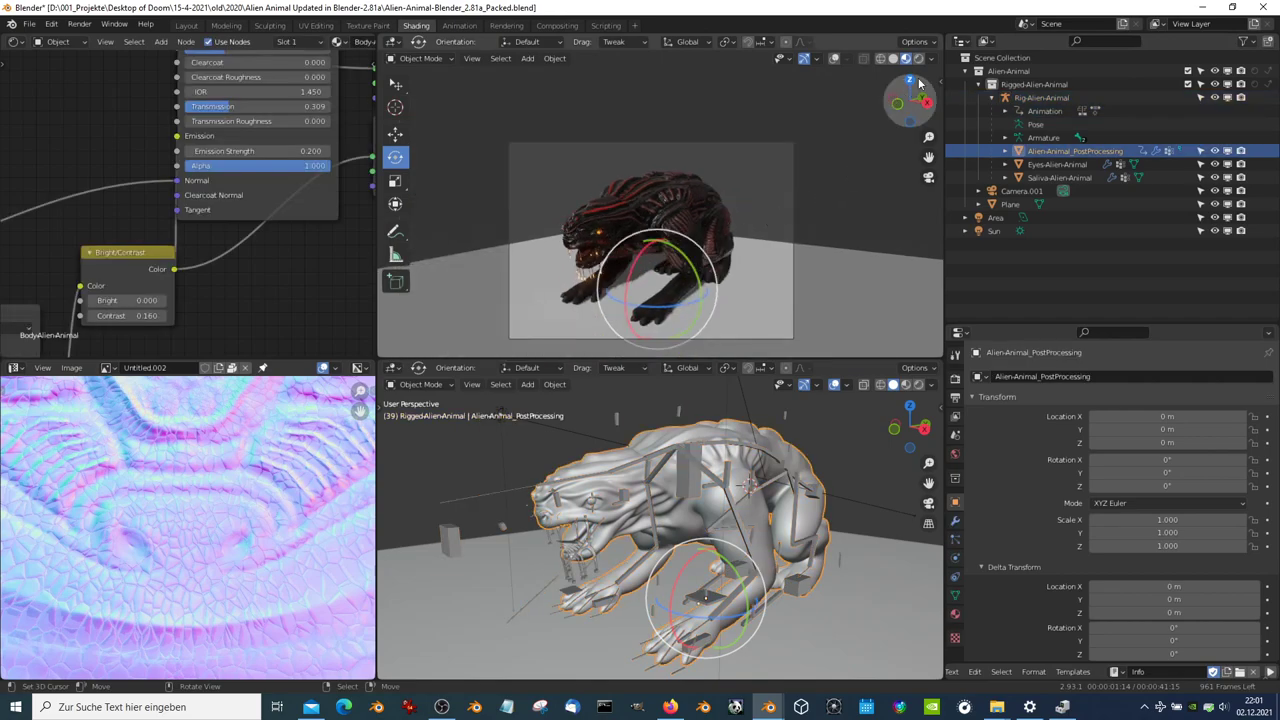
Show the N sidebar with transform settings, enable overlays, and enlarge the upper viewport
key(n)
click(813, 76)
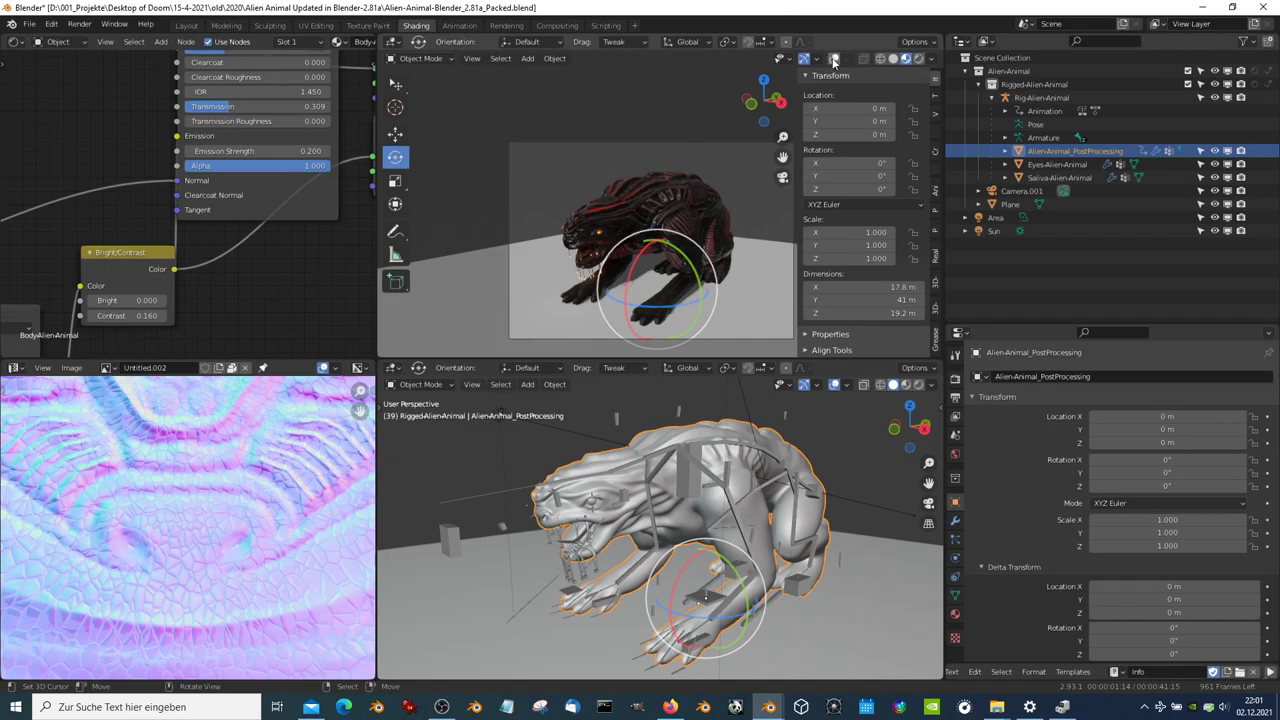
click(834, 60)
scroll(855, 345, down, 2)
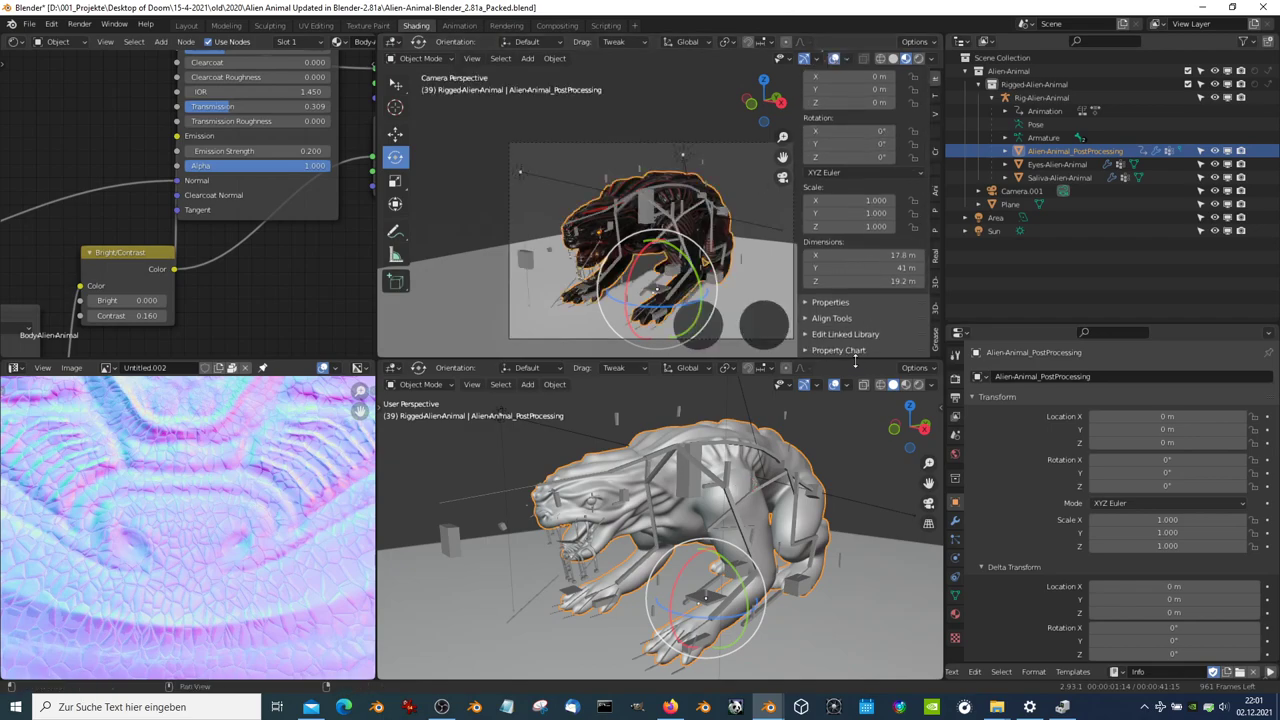
scroll(840, 190, up, 2)
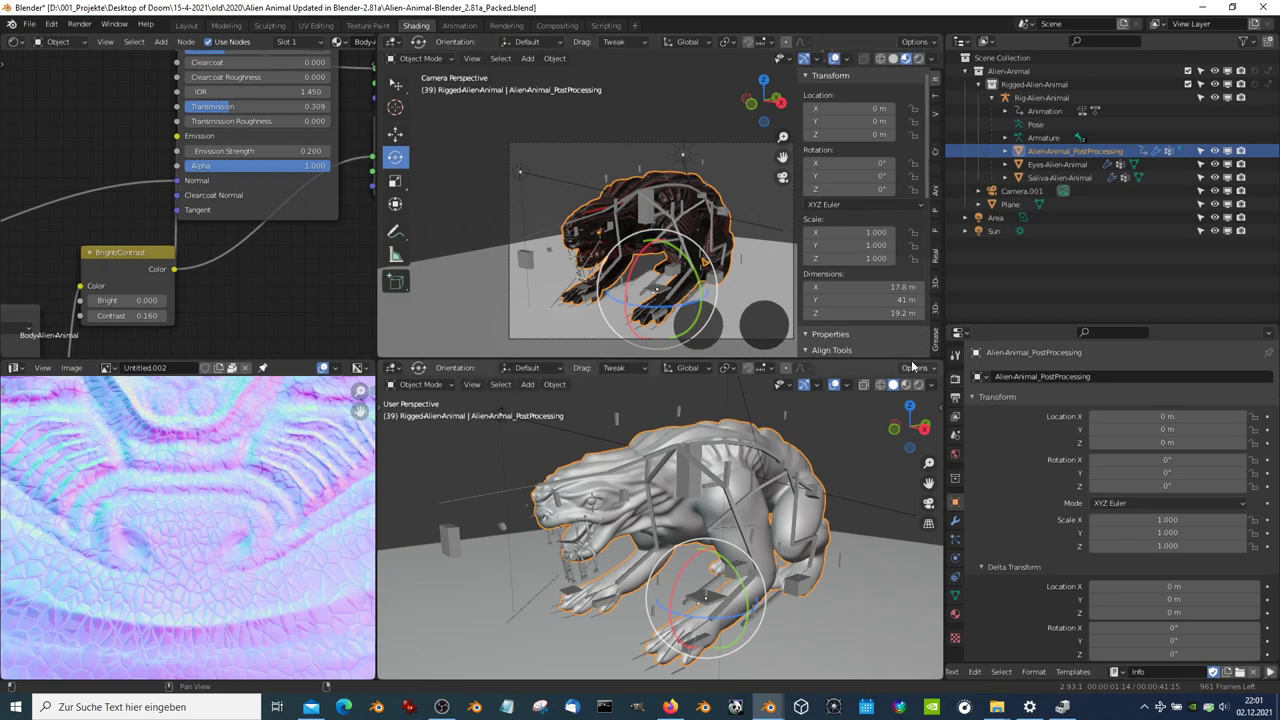
drag(880, 358, 880, 648)
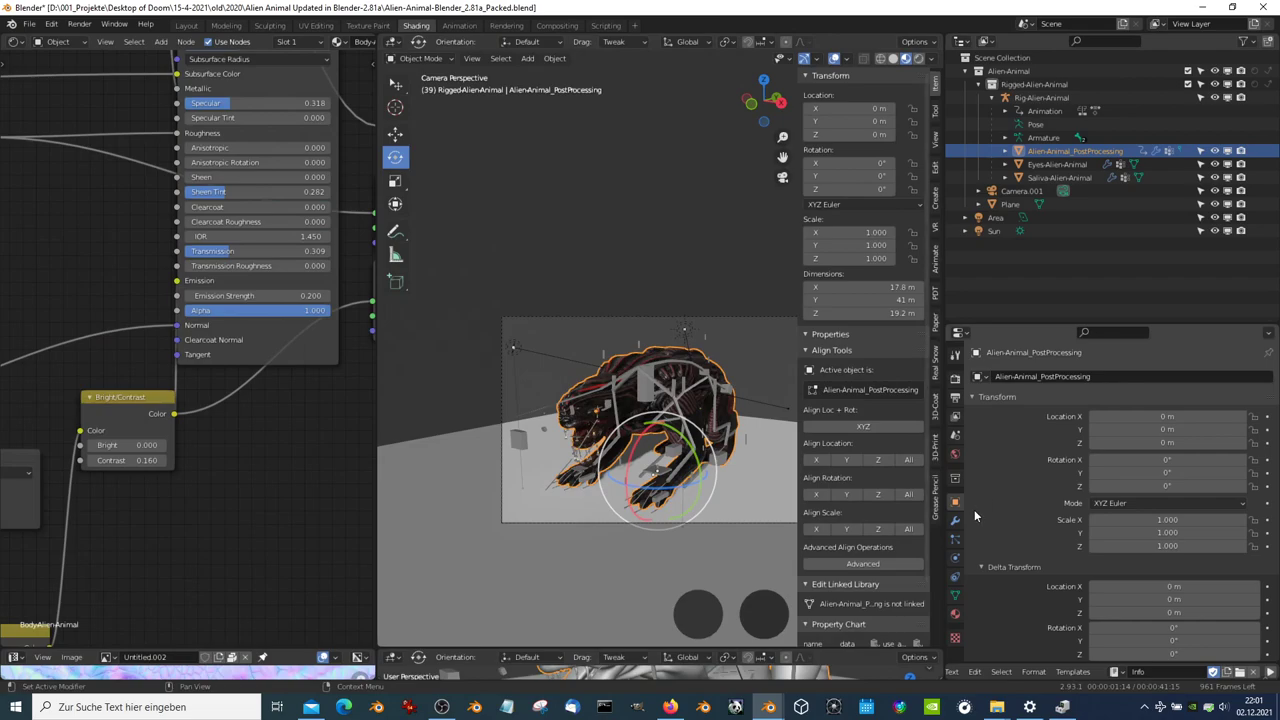
Review the World settings and the body mesh's Object properties
click(955, 455)
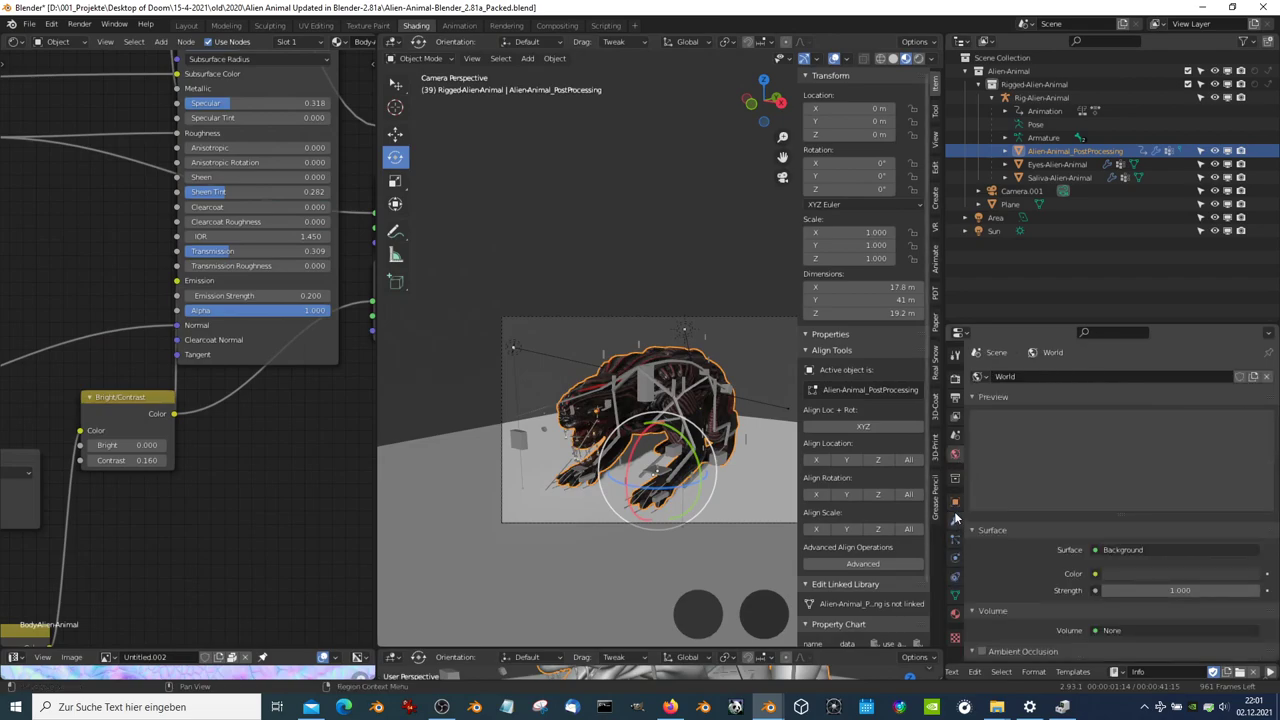
click(955, 501)
scroll(1036, 523, down, 4)
scroll(1042, 485, down, 4)
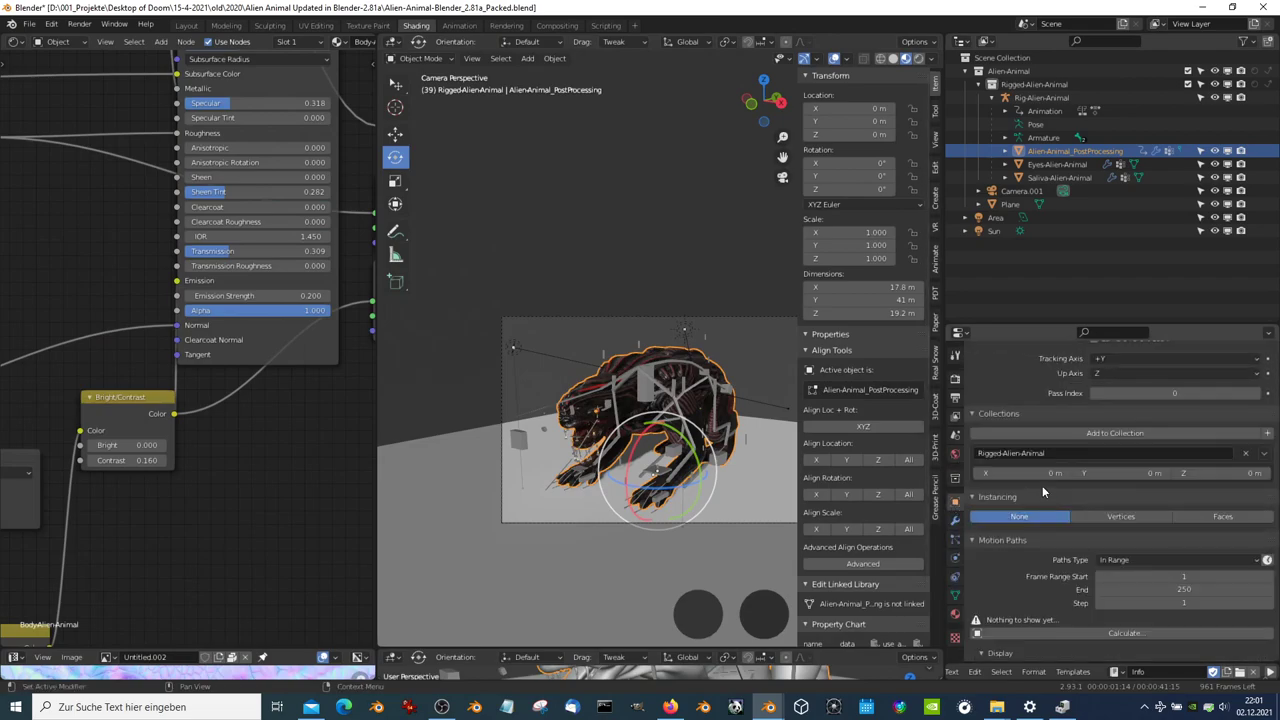
scroll(1043, 468, down, 4)
Select Rig-Alien-Animal and inspect its location and visibility settings
click(1045, 98)
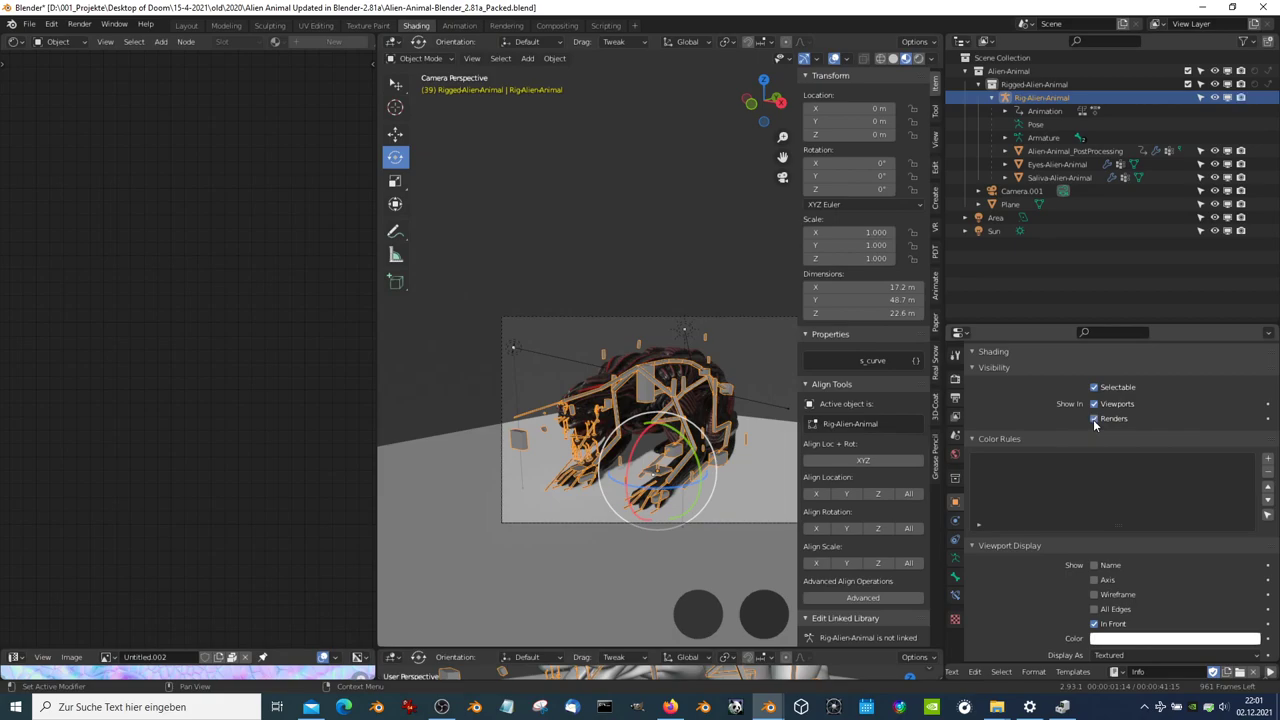
scroll(1093, 419, down, 3)
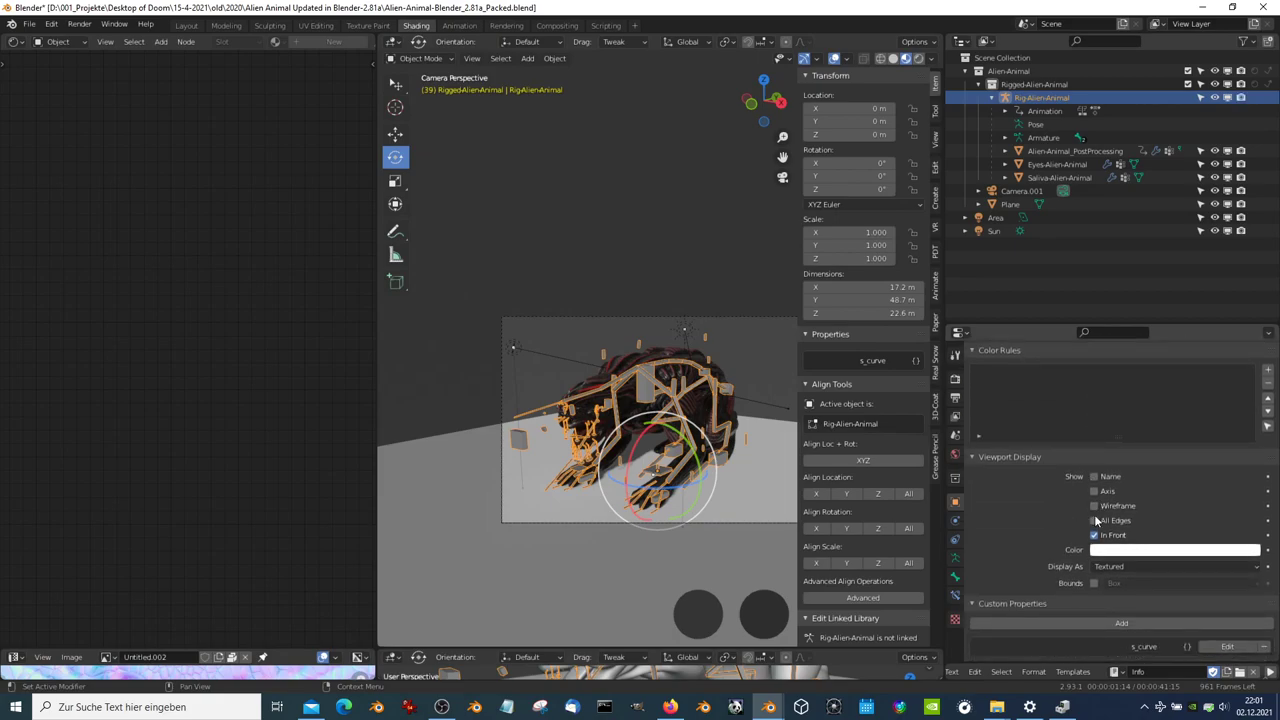
scroll(1013, 578, up, 3)
scroll(1013, 578, up, 2)
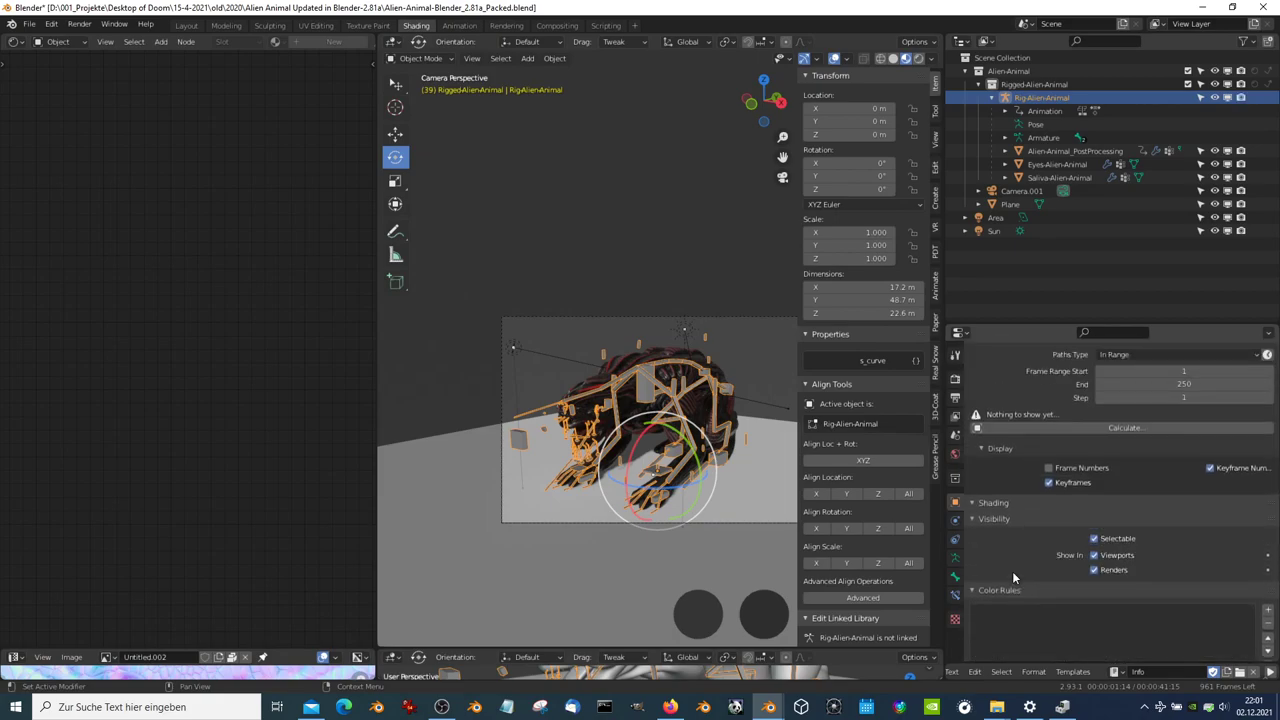
scroll(1013, 578, up, 1)
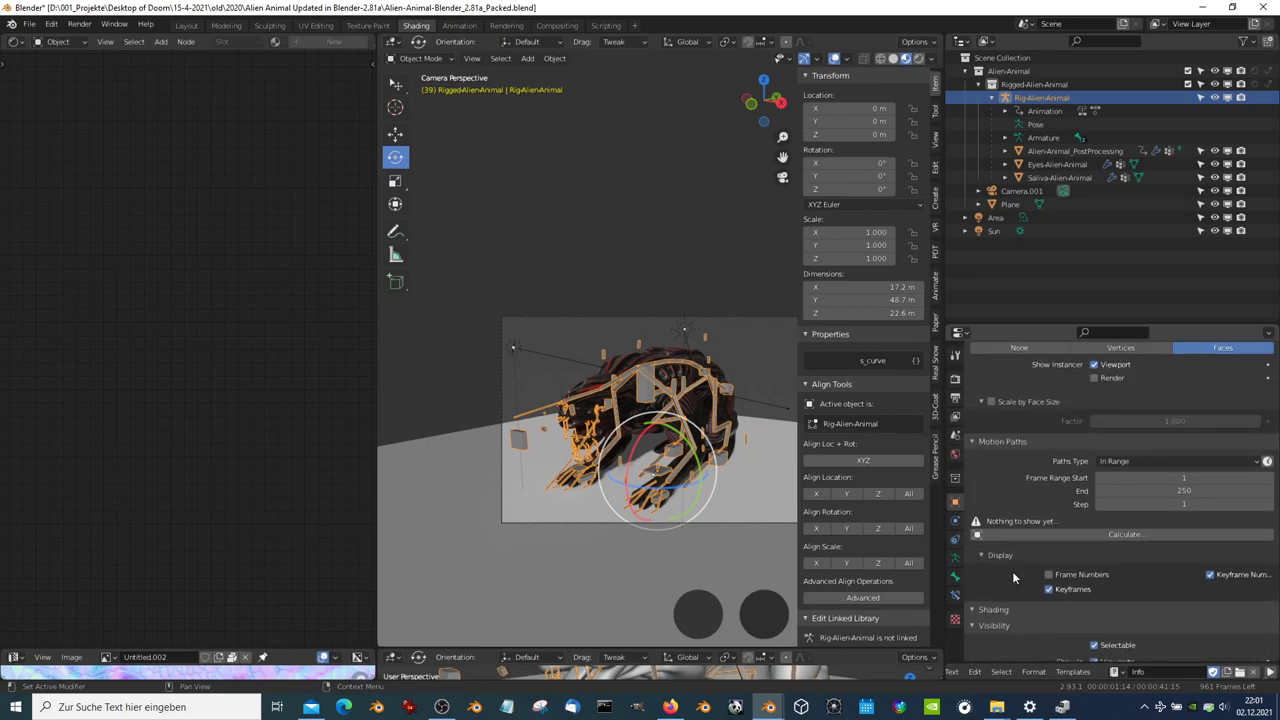
Move the body, eyes and saliva meshes out of the Rigged-Alien-Animal hierarchy
click(1074, 151)
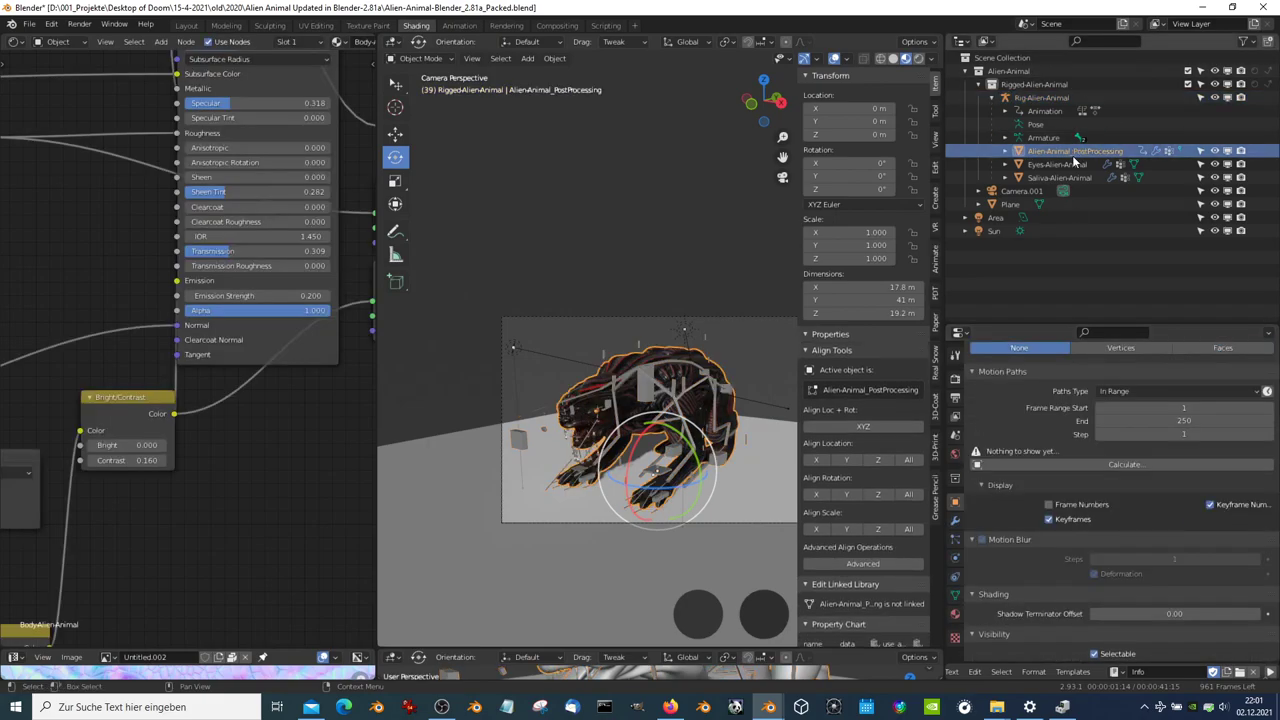
shift+click(1066, 178)
drag(1068, 151, 1037, 56)
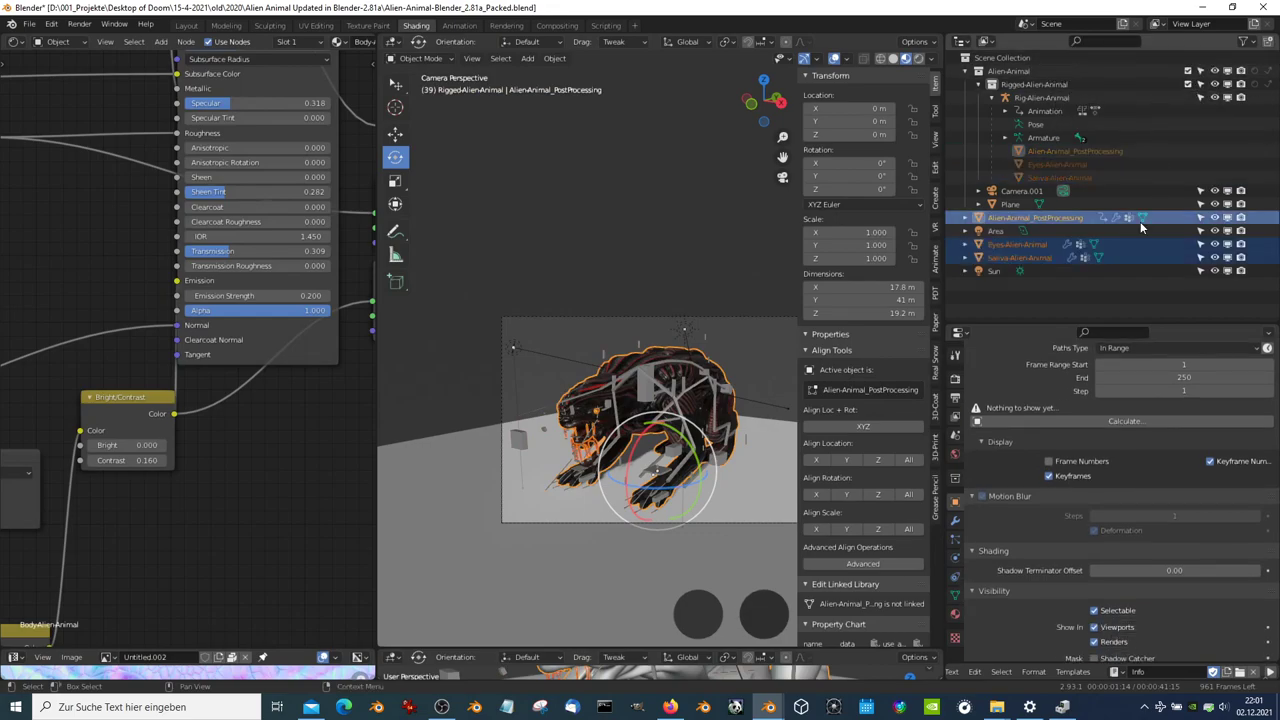
click(980, 85)
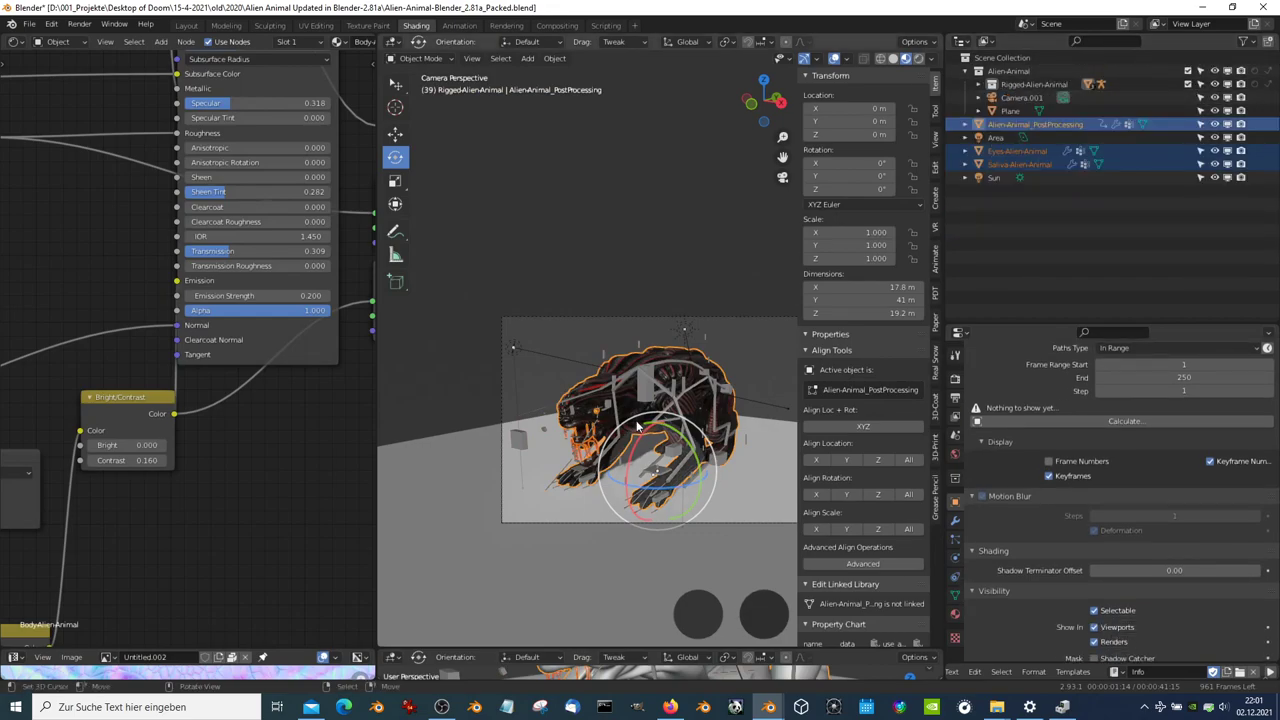
click(632, 370)
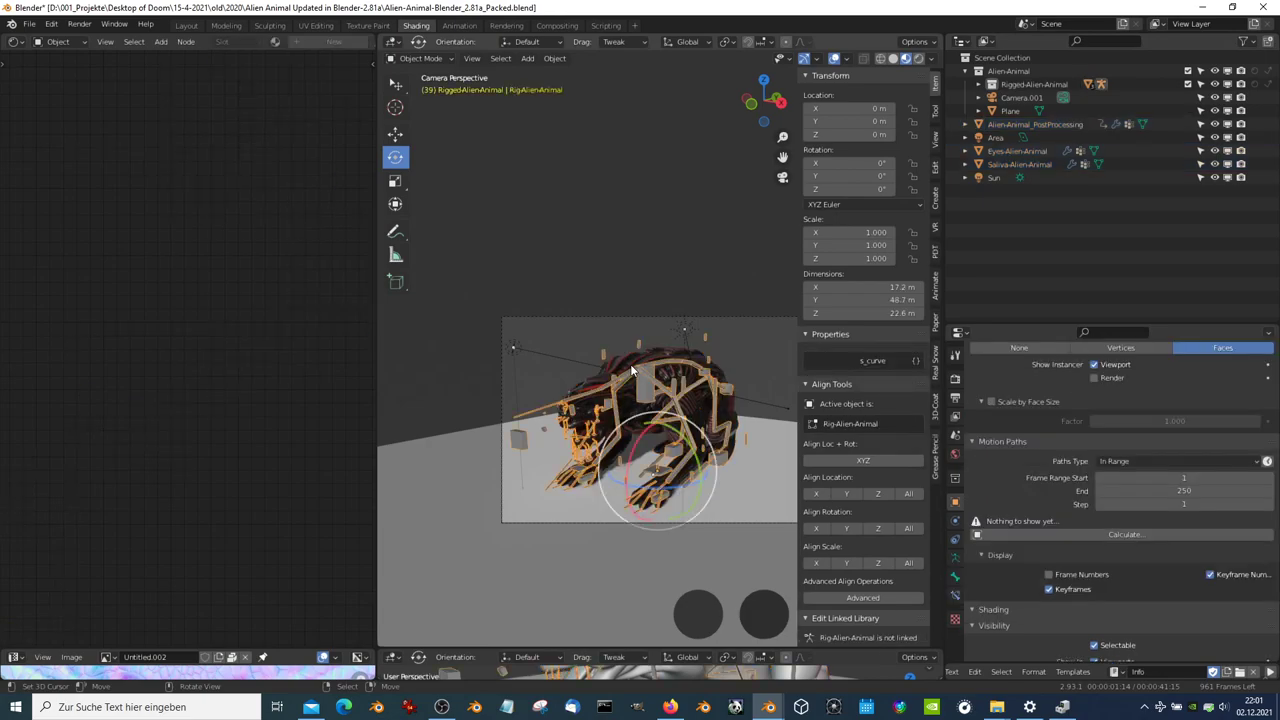
Select the floor Plane and render a still image of the current frame
click(1008, 110)
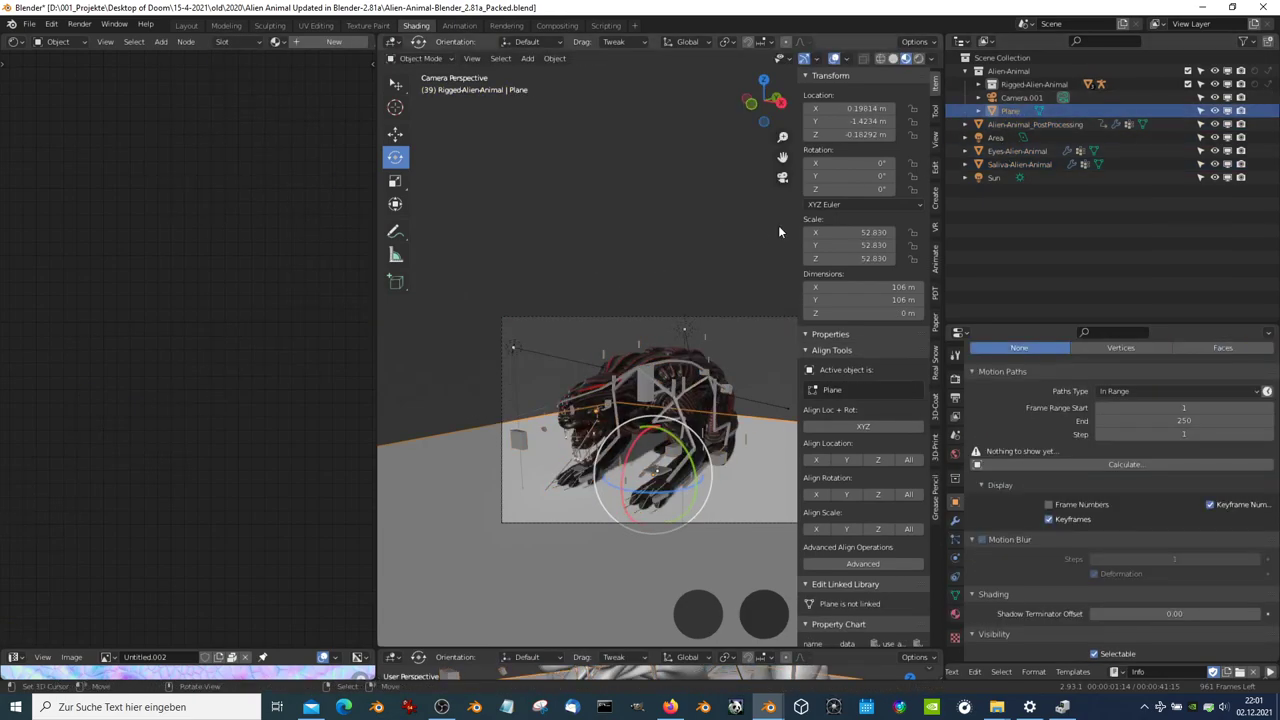
click(90, 28)
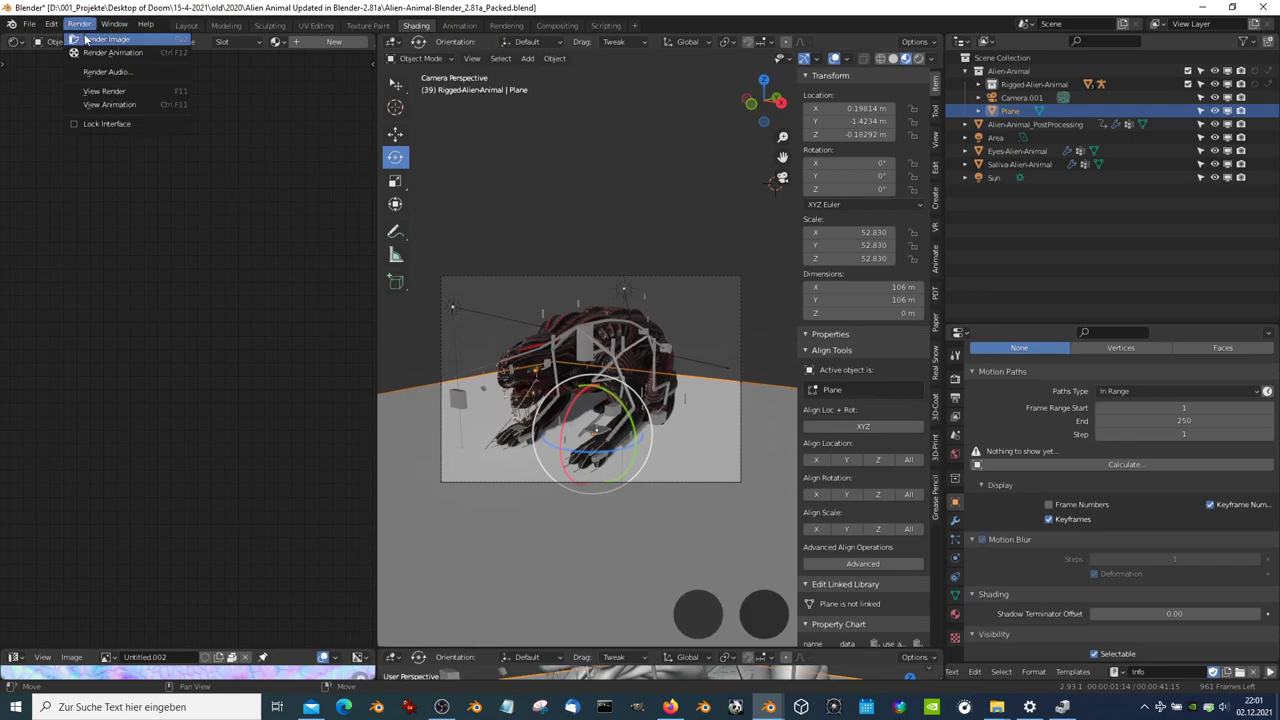
click(100, 48)
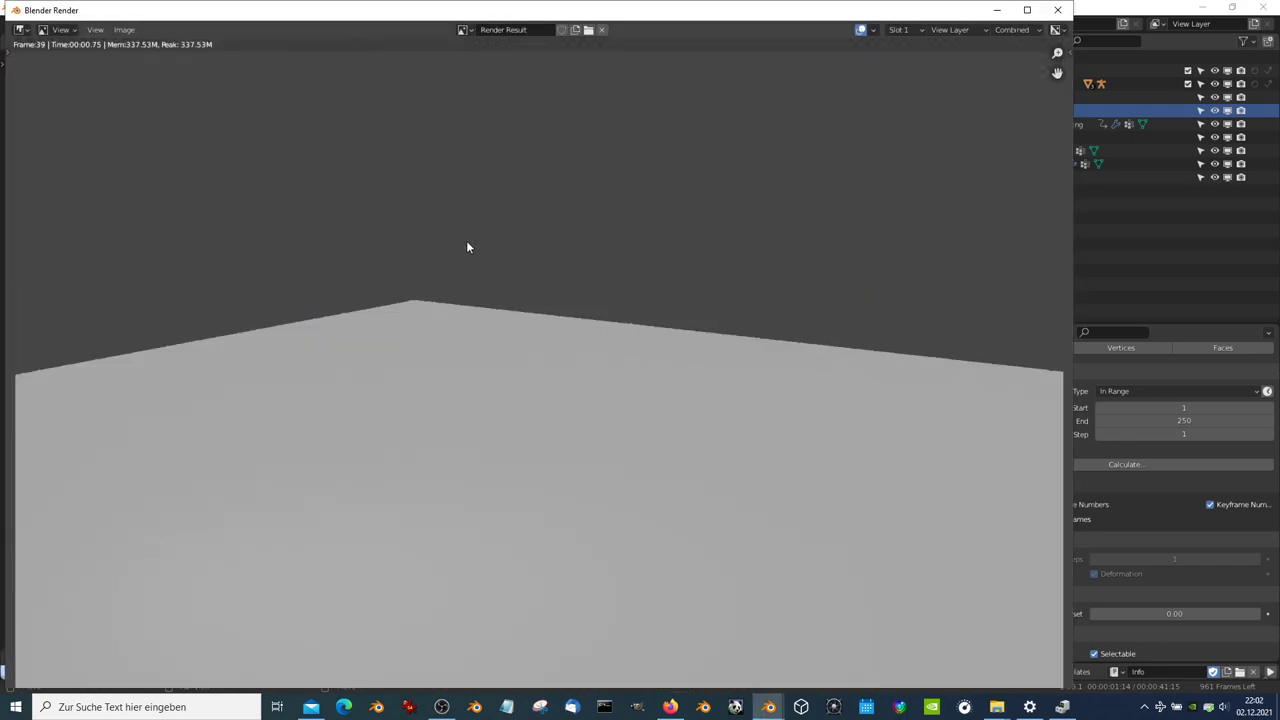
Close the render, maximize the 3D viewport, and select the creature's body mesh
click(1057, 10)
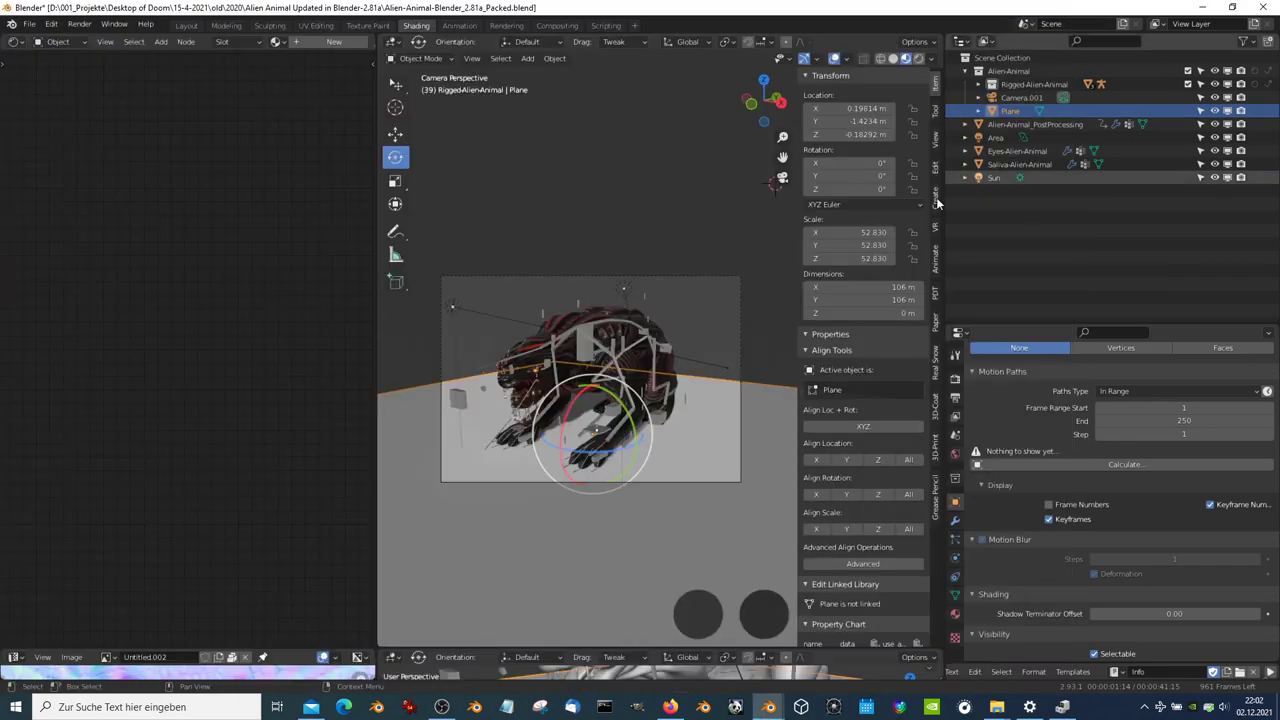
key(ctrl+space)
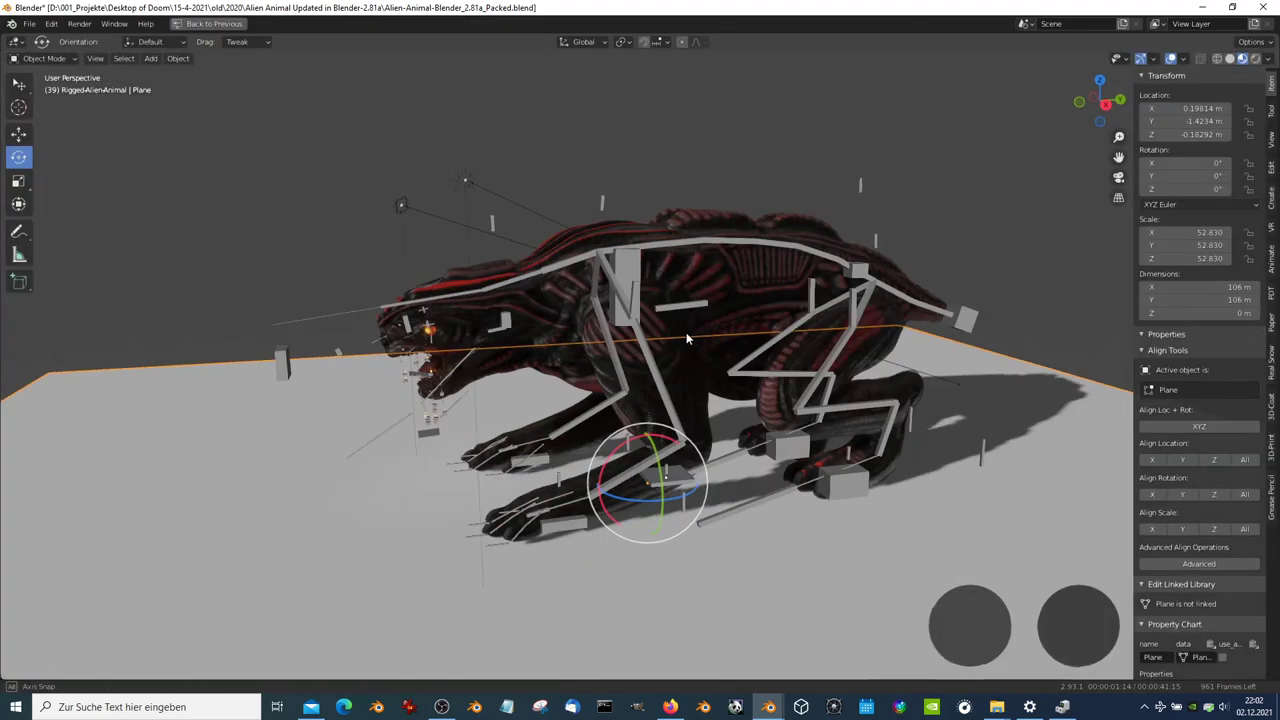
middle_drag(680, 293, 754, 207)
click(755, 212)
scroll(749, 214, down, 4)
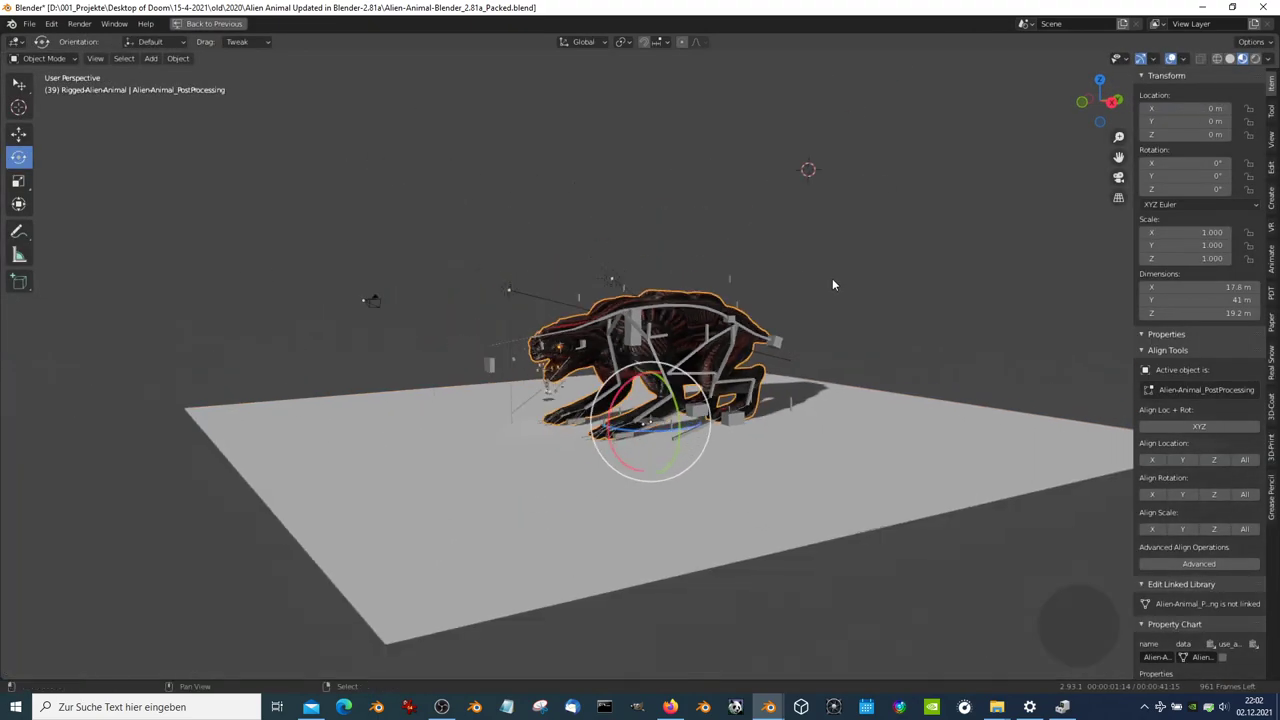
scroll(747, 322, down, 3)
scroll(747, 328, up, 4)
Add a cube mesh to the scene
key(shift+a)
mouse_move(630, 302)
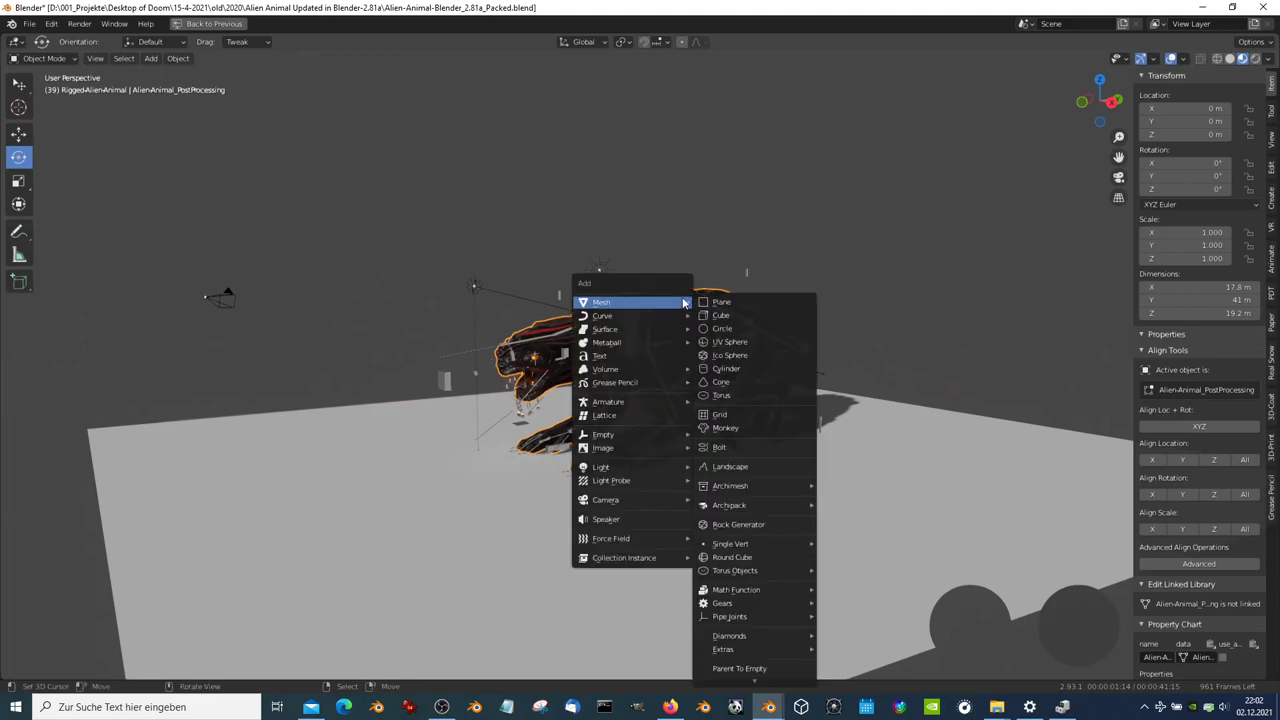
click(717, 318)
scroll(717, 318, up, 2)
scroll(717, 318, up, 2)
Delete the floor plane, select the new cube, and restore the full editor layout
click(684, 626)
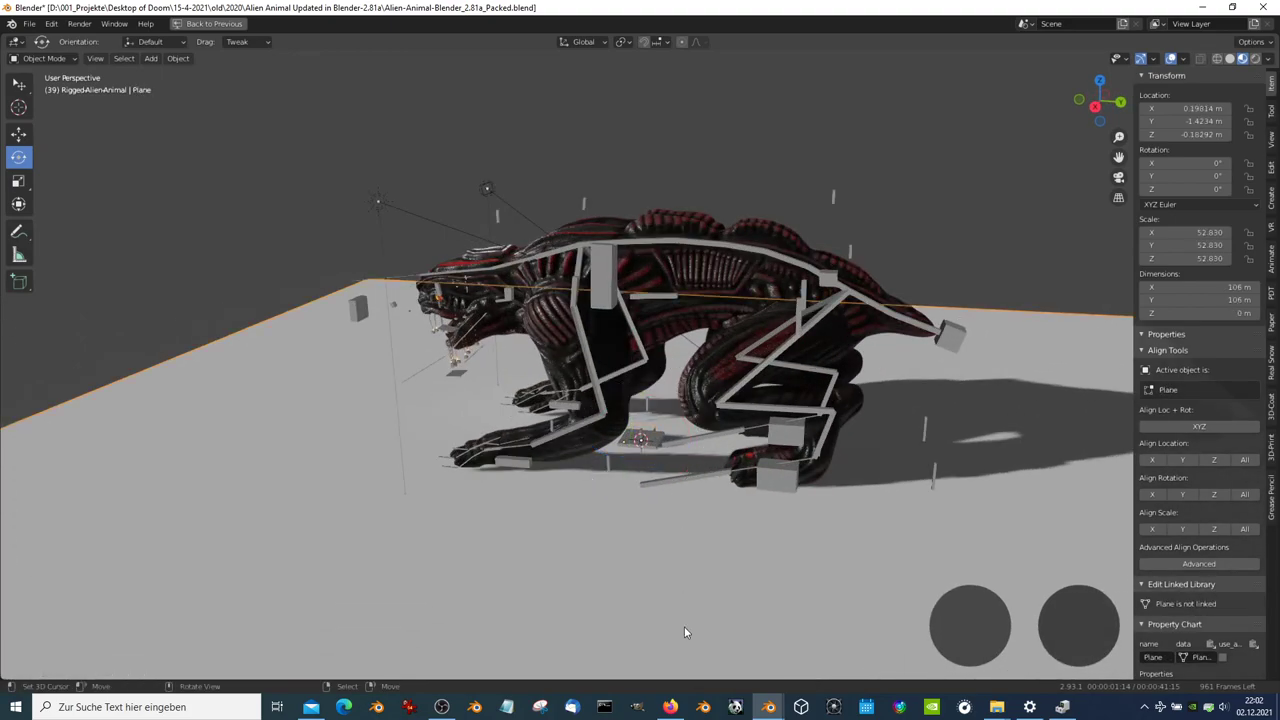
key(x)
click(665, 569)
click(604, 453)
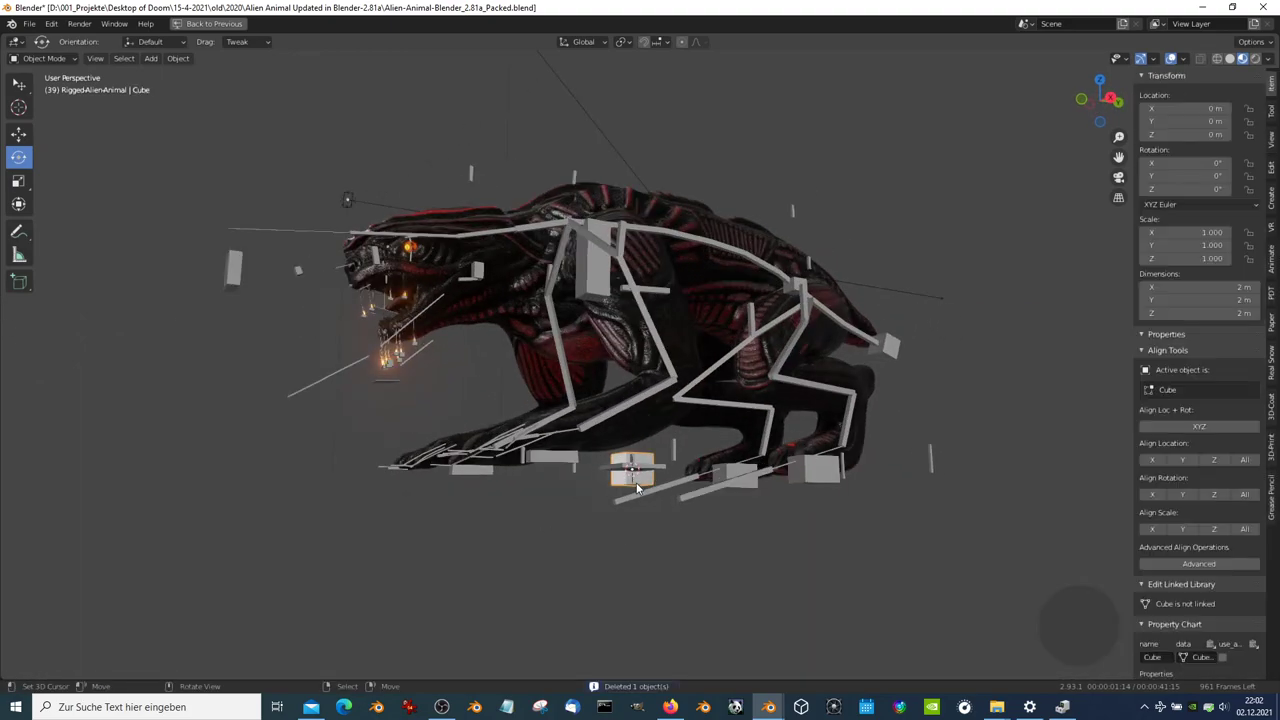
scroll(709, 385, up, 1)
scroll(617, 447, up, 1)
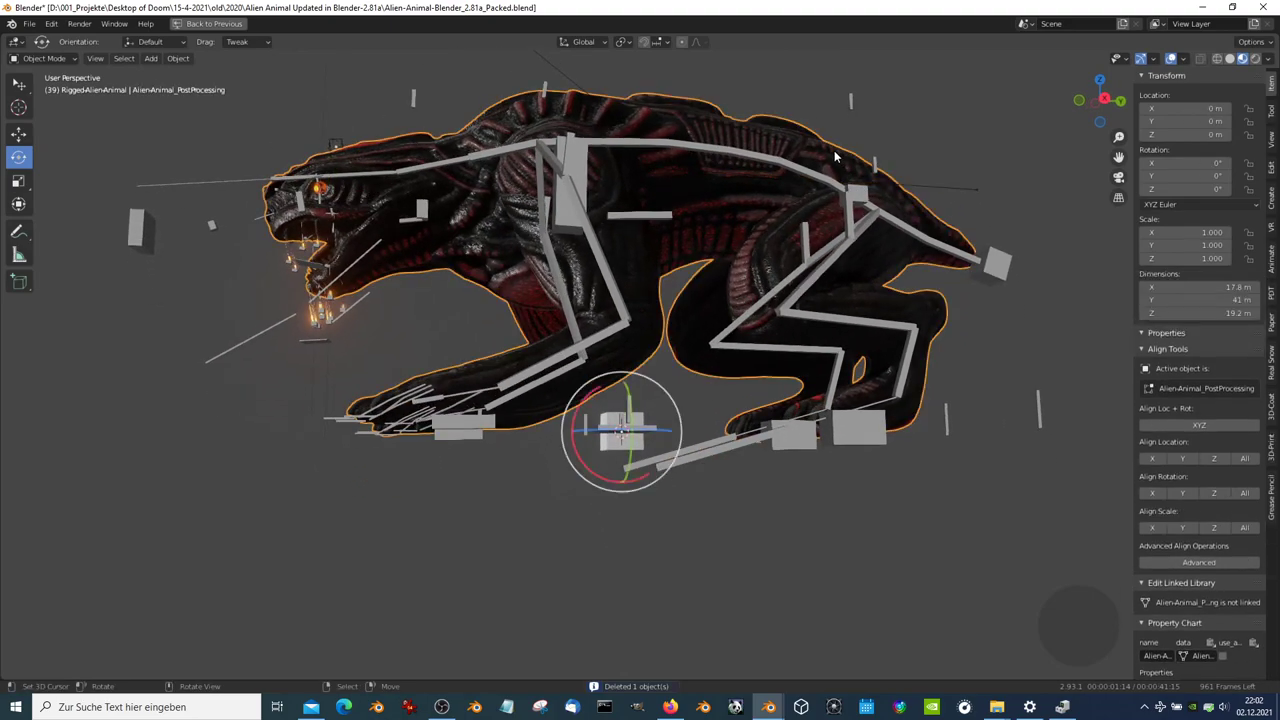
key(ctrl+space)
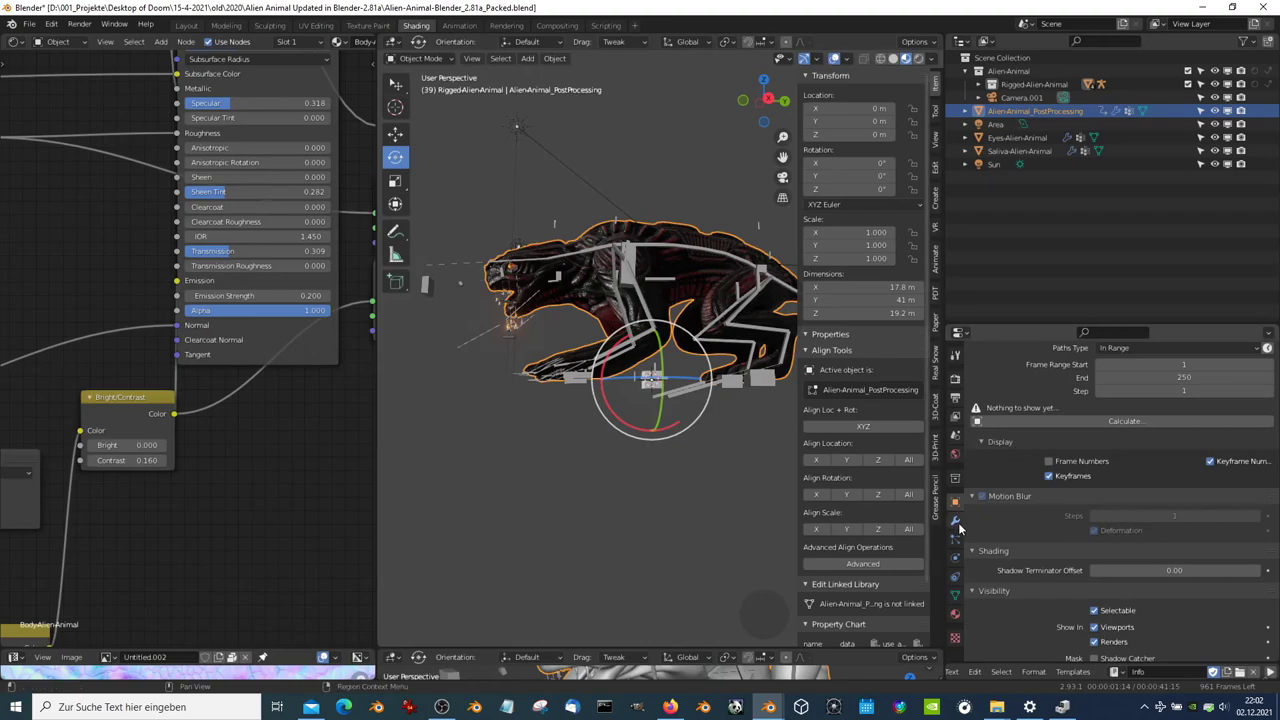
Duplicate Alien-Animal_PostProcessing with Shift+D and place the copy
click(955, 520)
scroll(691, 208, down, 3)
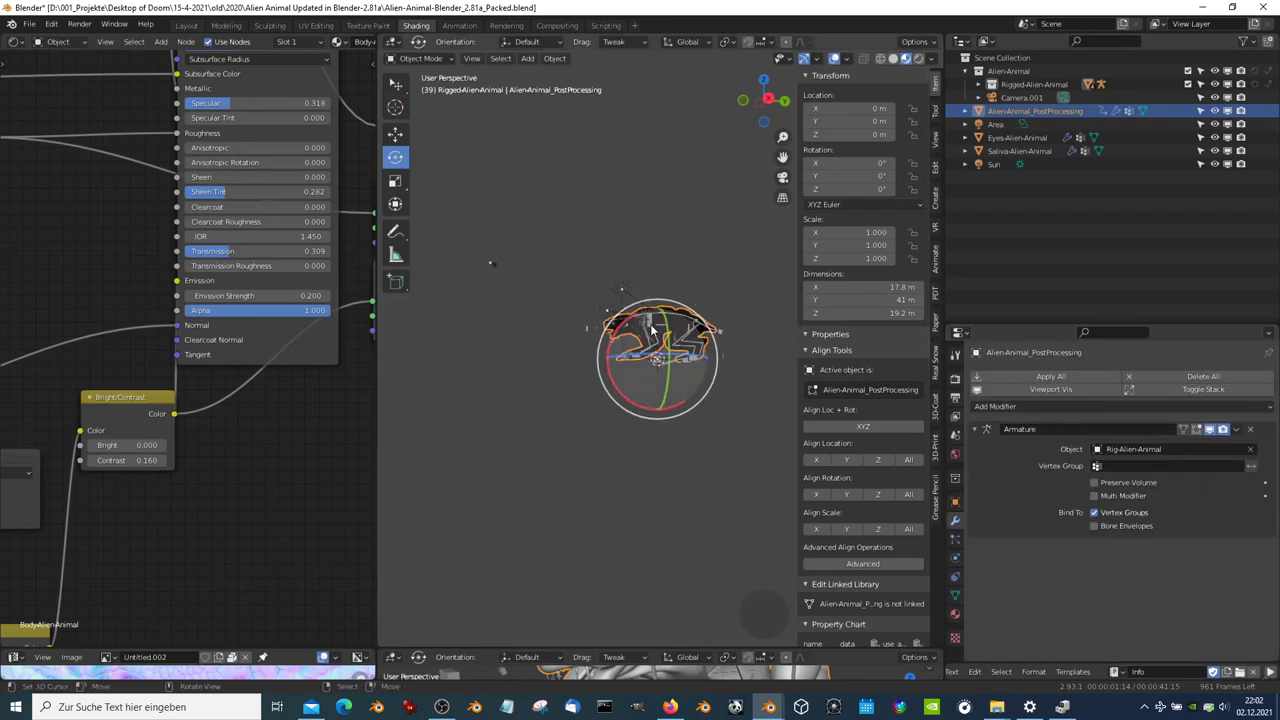
key(shift+d)
scroll(657, 337, up, 5)
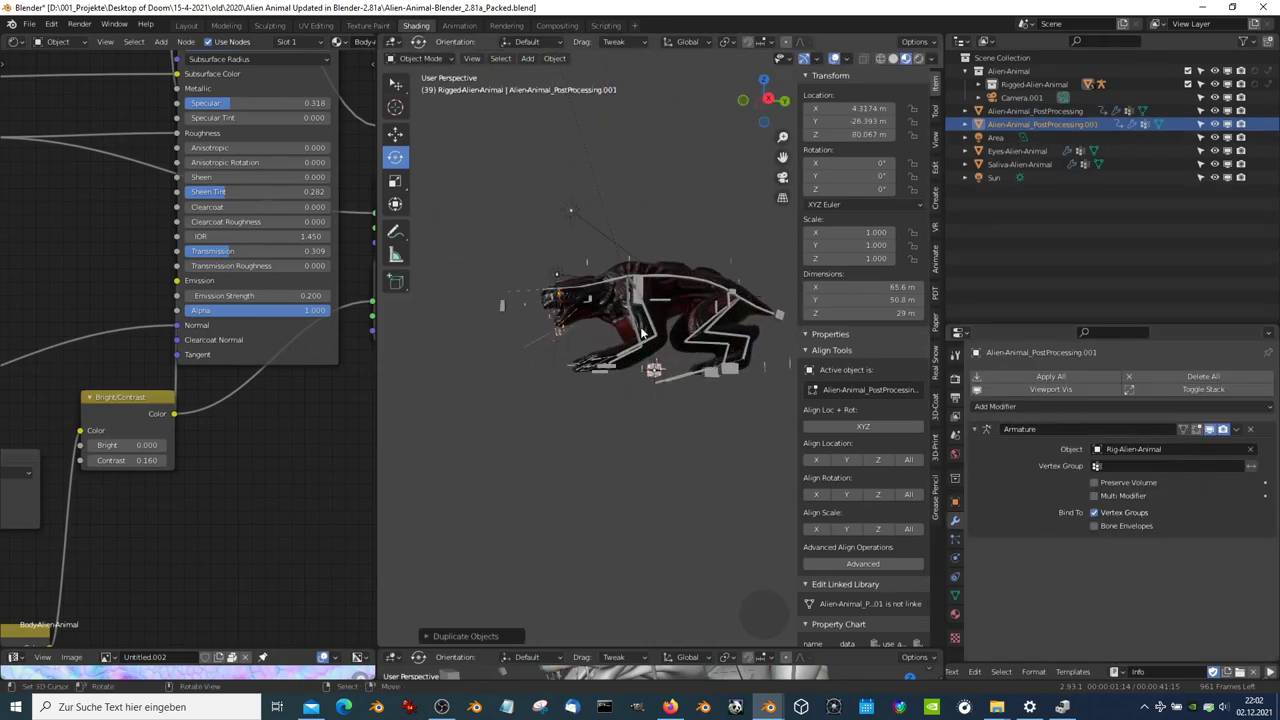
click(665, 345)
Select the rig and the Cube to confirm the Cube carries no modifiers
click(671, 381)
click(671, 381)
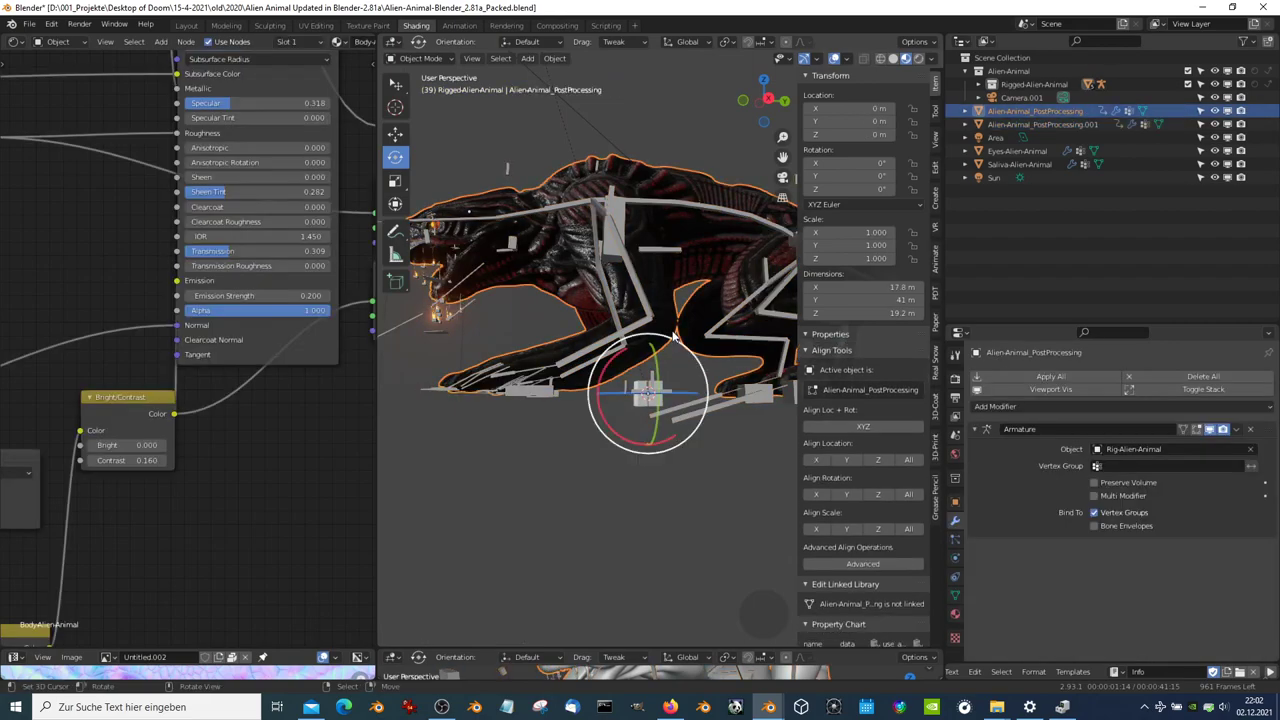
scroll(678, 345, up, 2)
click(684, 311)
click(684, 311)
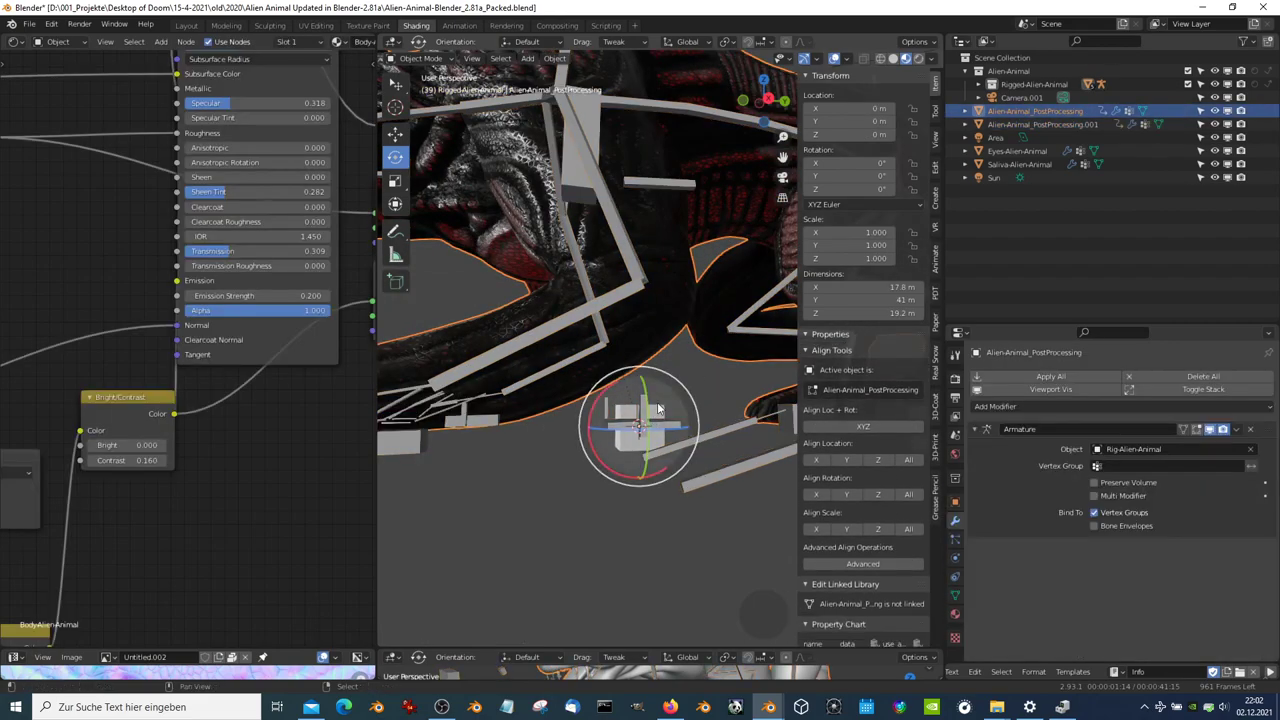
click(687, 380)
Snap Alien-Animal_PostProcessing to the grid and remove the original object
click(690, 371)
alt+click(686, 340)
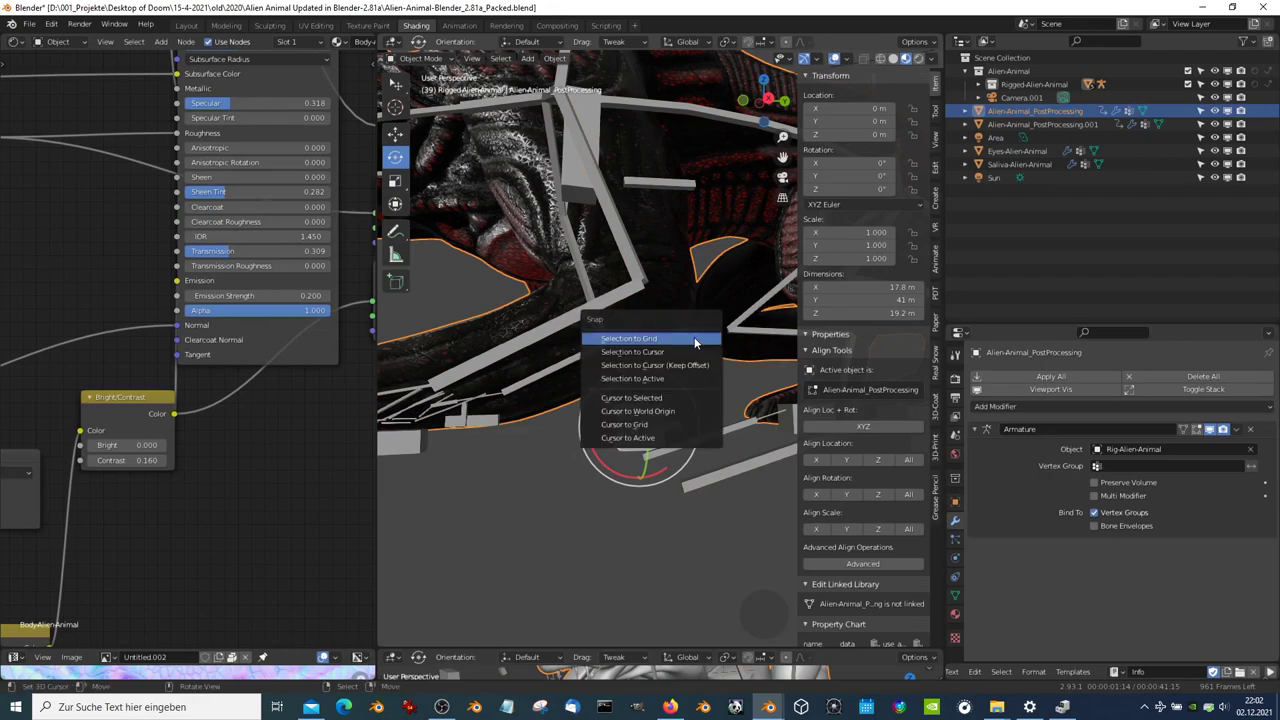
click(678, 404)
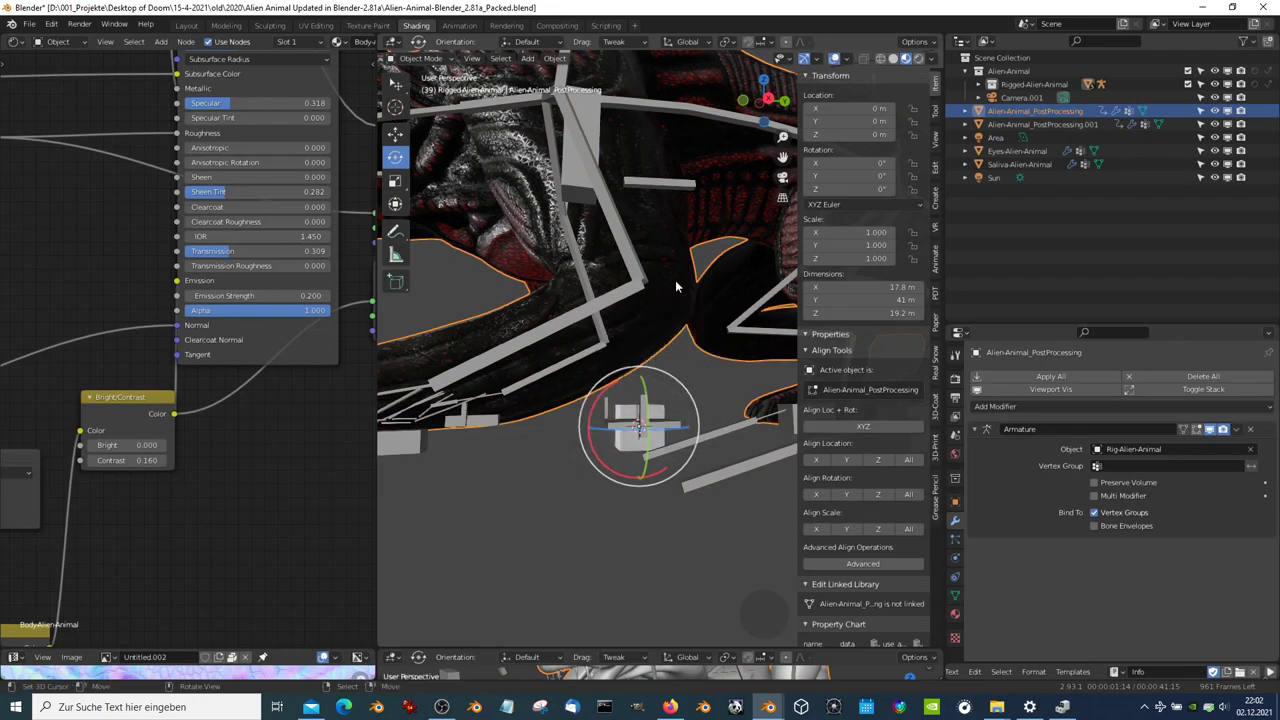
key(ctrl+z)
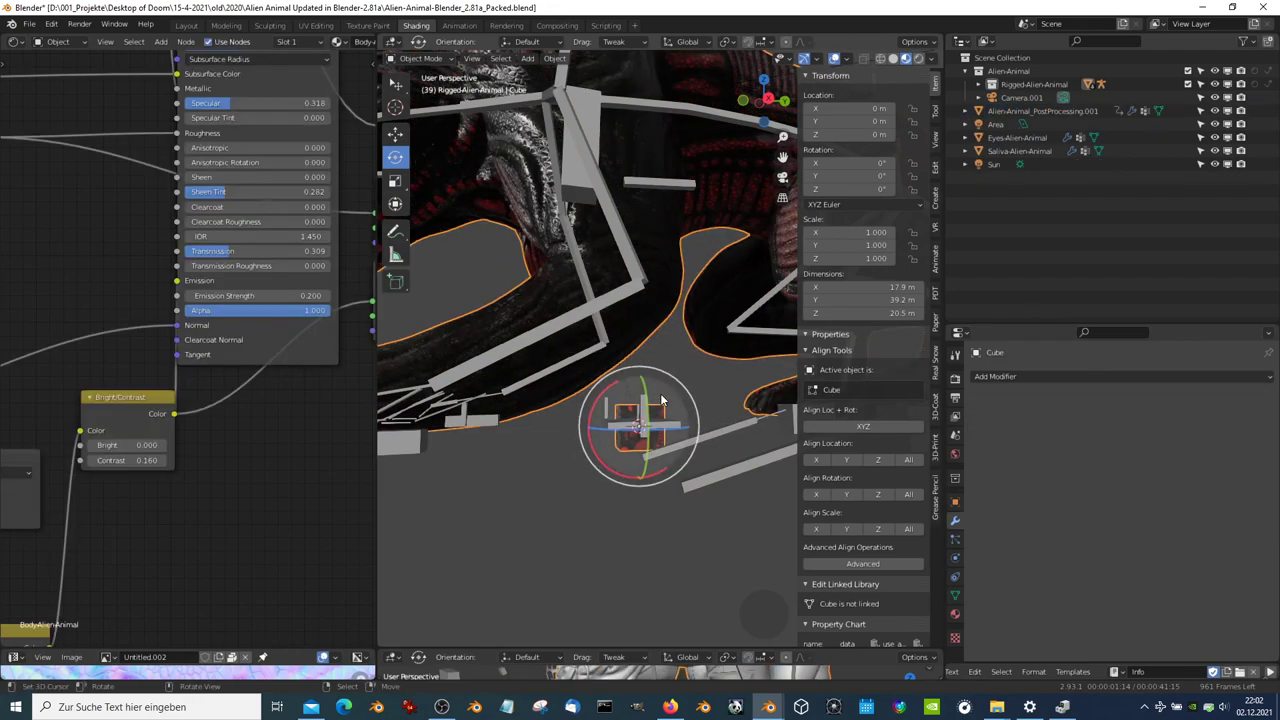
scroll(661, 400, down, 5)
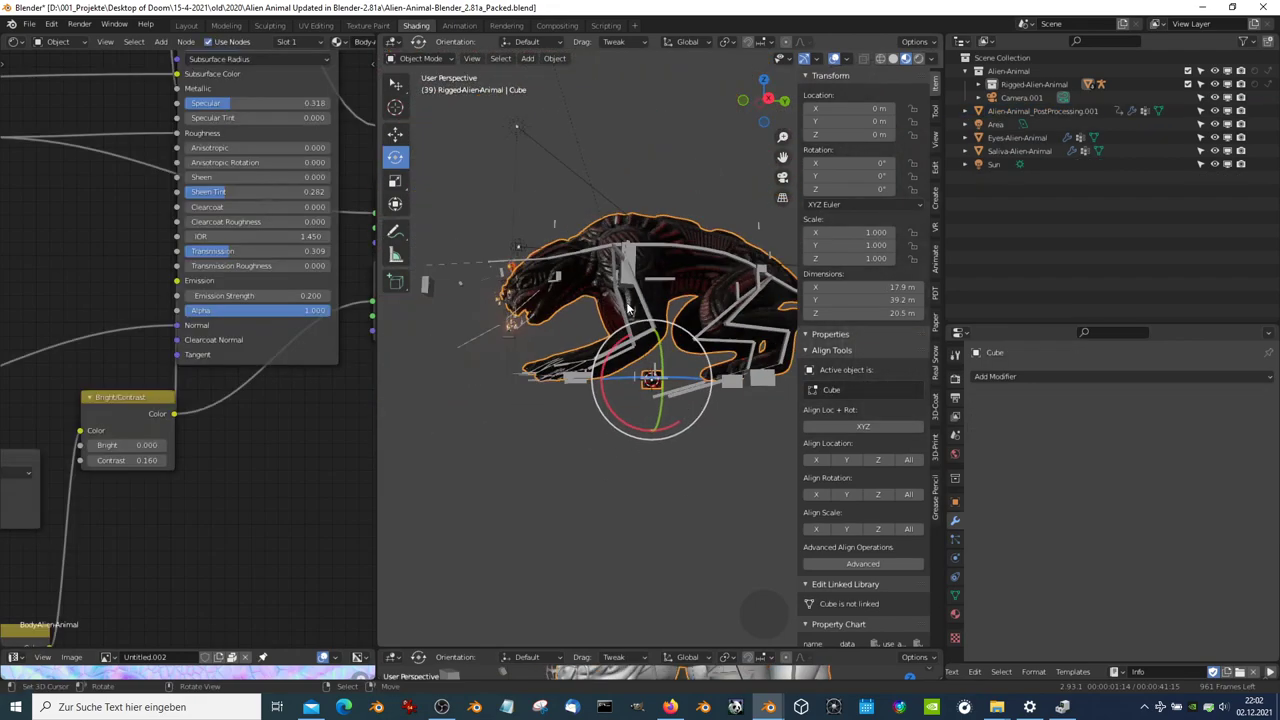
Render a test image of the current frame and orbit to view the creature from below
click(80, 24)
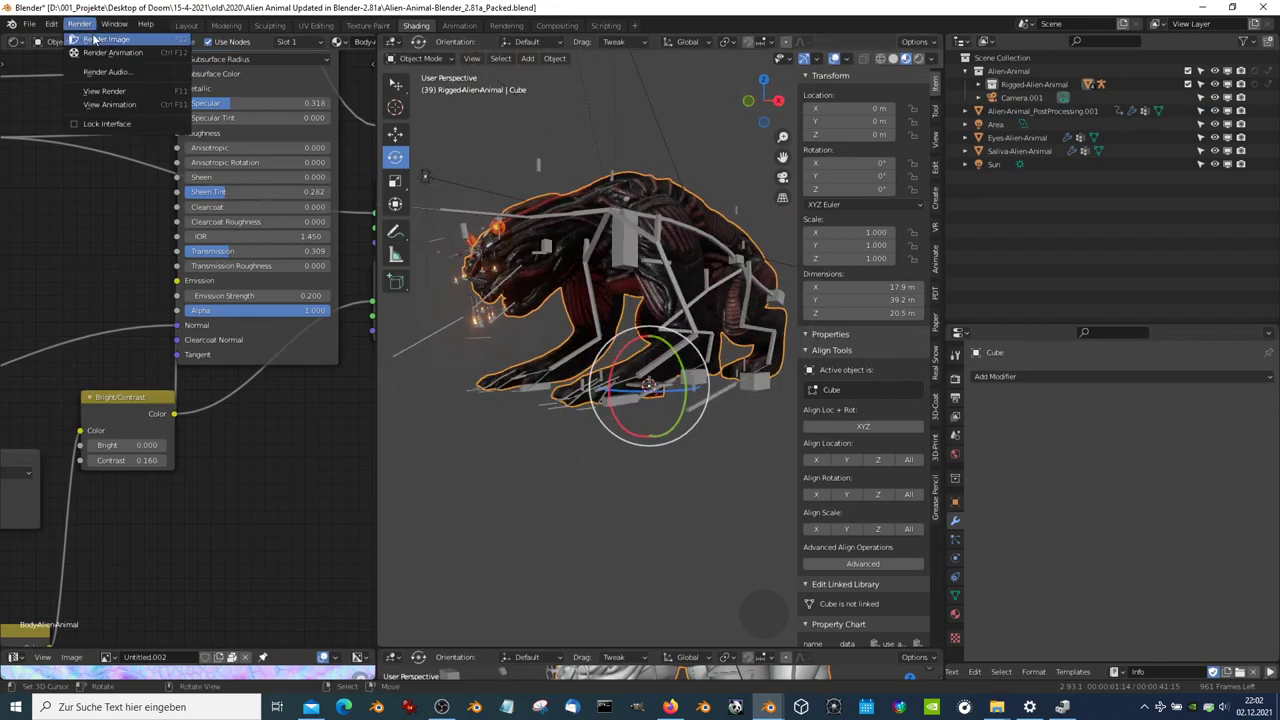
click(92, 41)
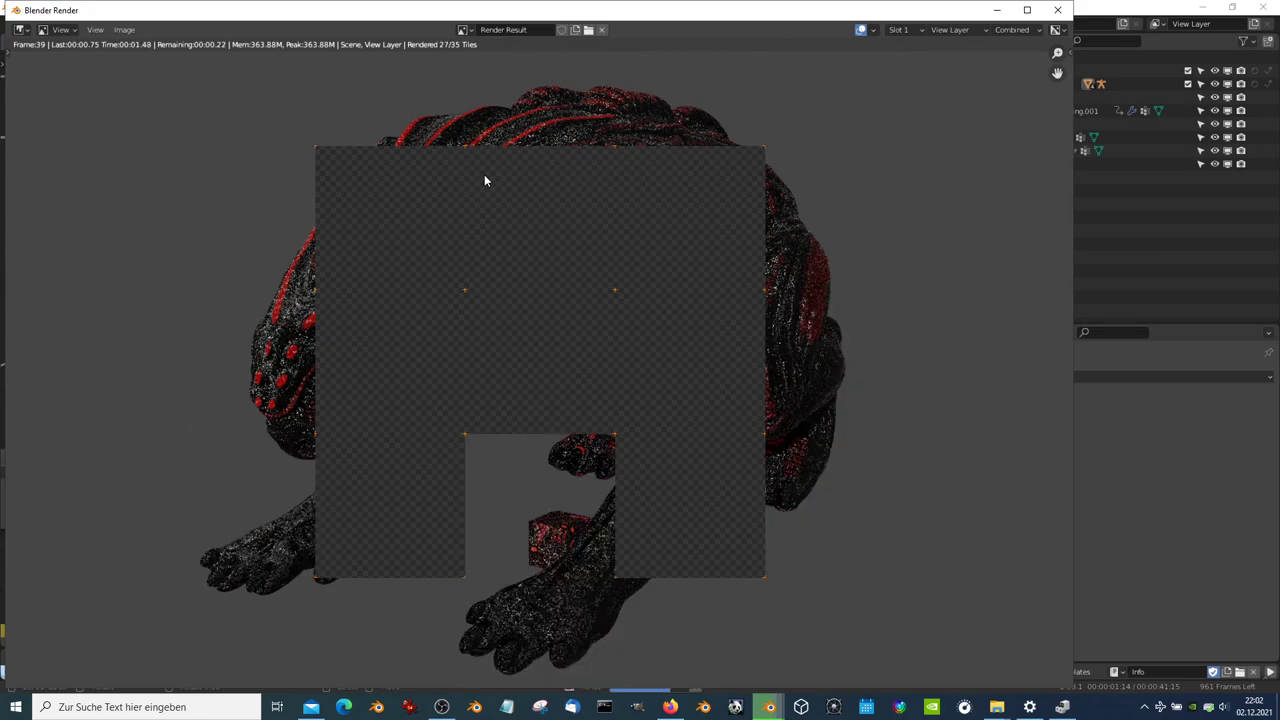
click(1063, 12)
mouse_move(600, 300)
middle_down()
mouse_move(657, 315)
mouse_move(652, 384)
middle_up()
Delete the stray small cube piece near the feet from the Cube mesh in Edit Mode
key(Tab)
key(ctrl+l)
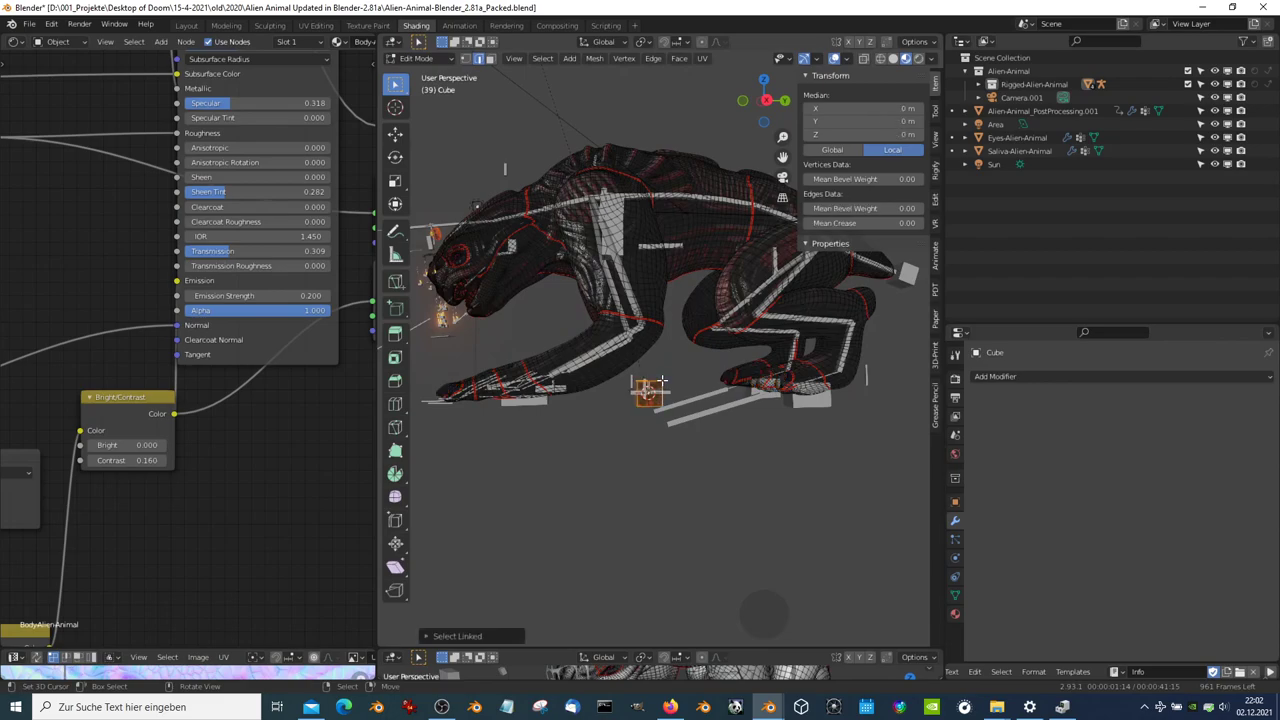
key(x)
click(697, 357)
key(Tab)
mouse_move(697, 357)
middle_down()
mouse_move(677, 300)
mouse_move(751, 396)
middle_up()
Parent the Cube to Rig-Alien-Animal with Armature Deform and render a test image
click(764, 394)
key(ctrl+p)
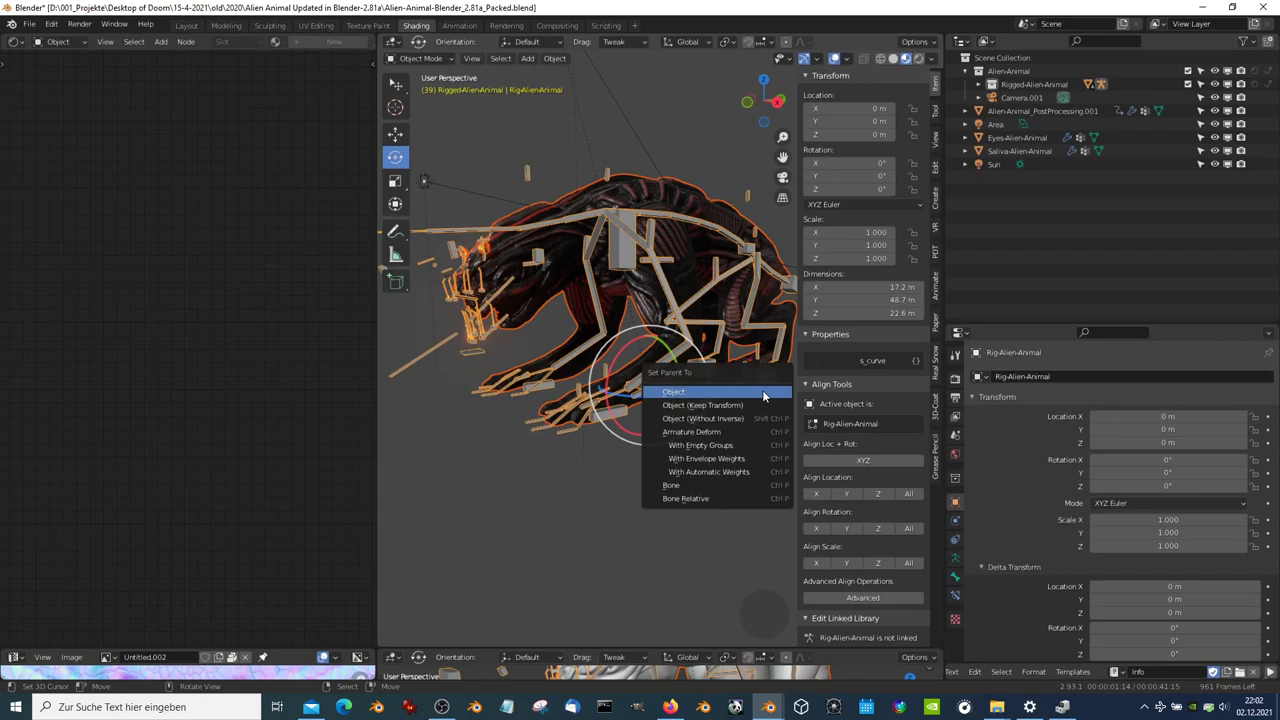
key(Return)
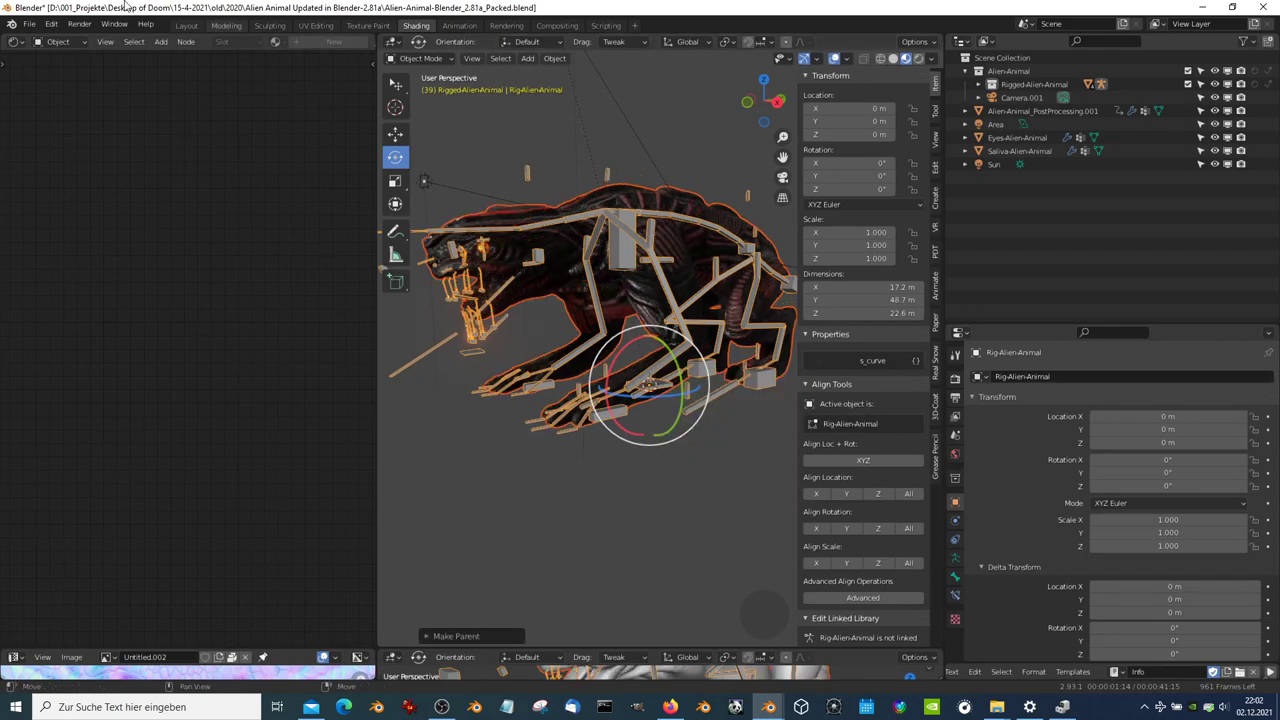
click(72, 27)
click(100, 40)
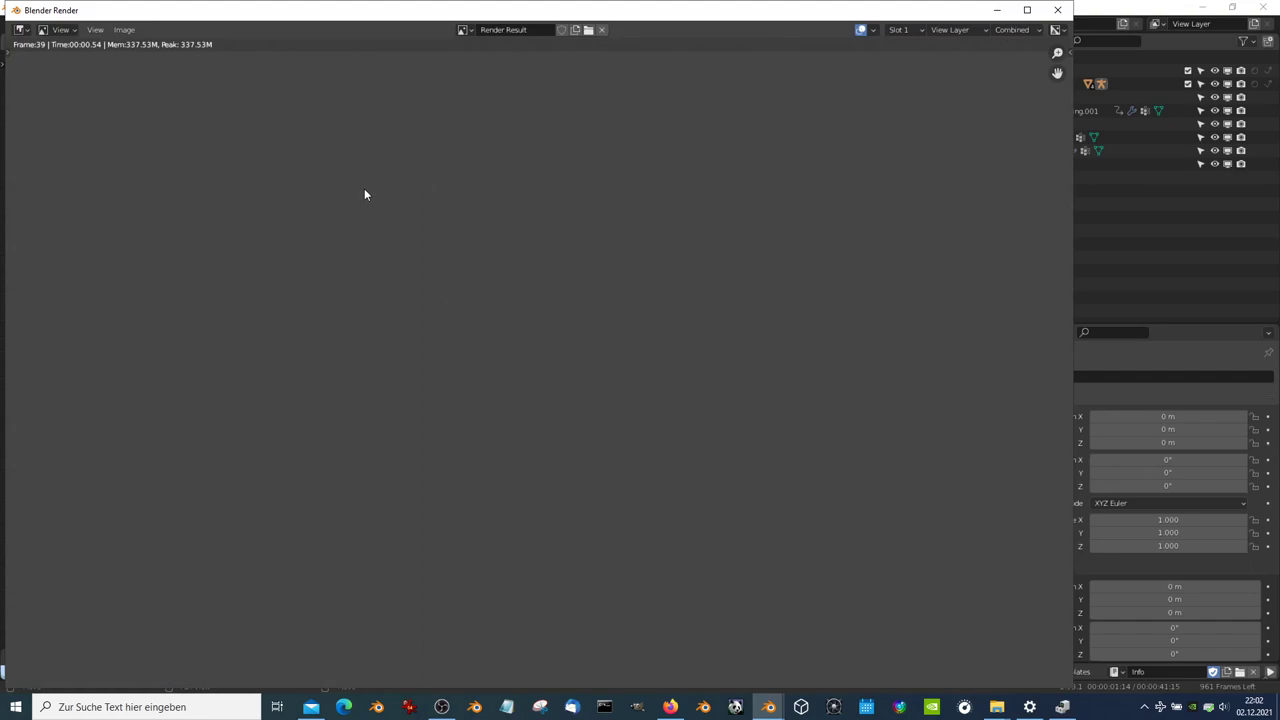
click(1057, 10)
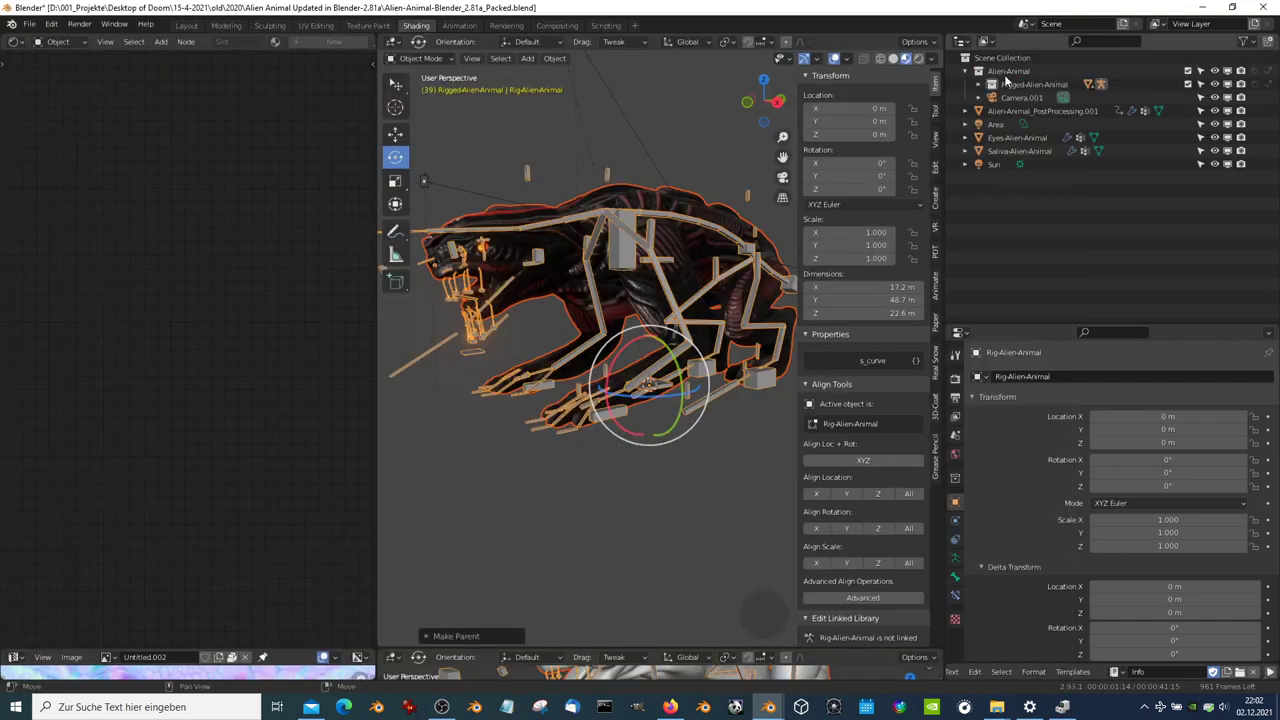
Test-move Bone.023 of Rig-Alien-Animal in Pose Mode, then cancel the move
click(553, 345)
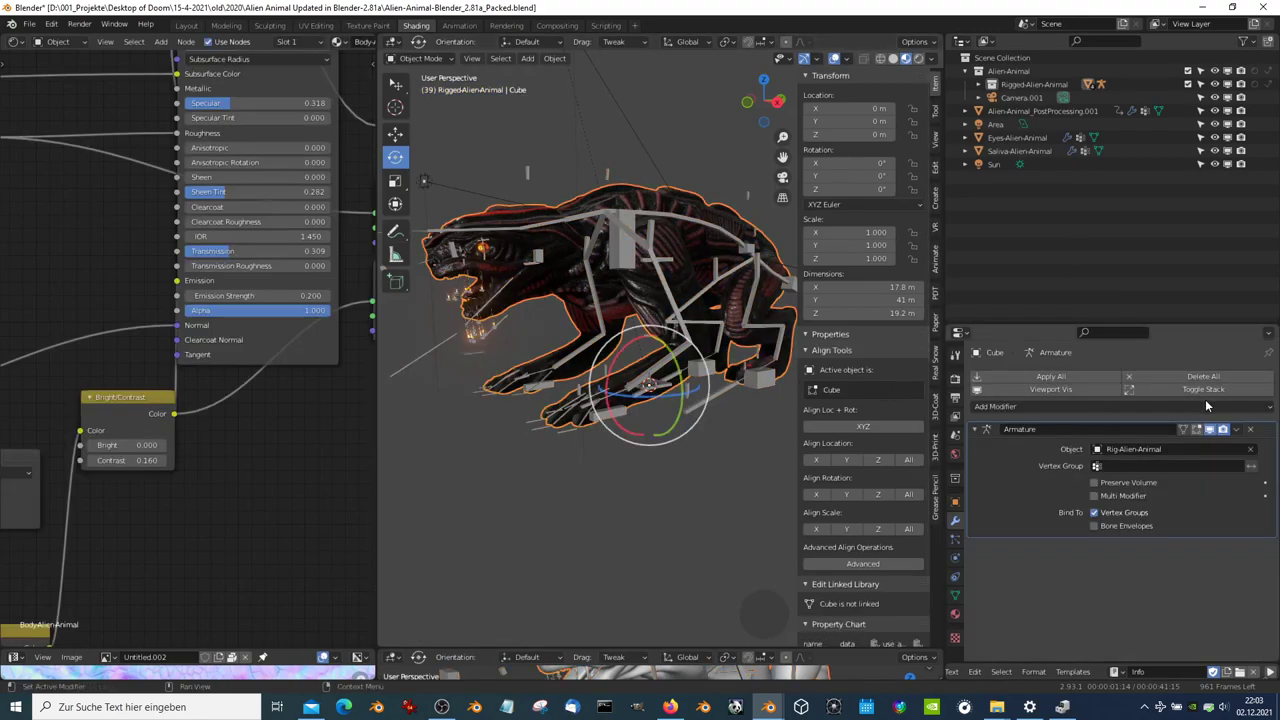
click(721, 388)
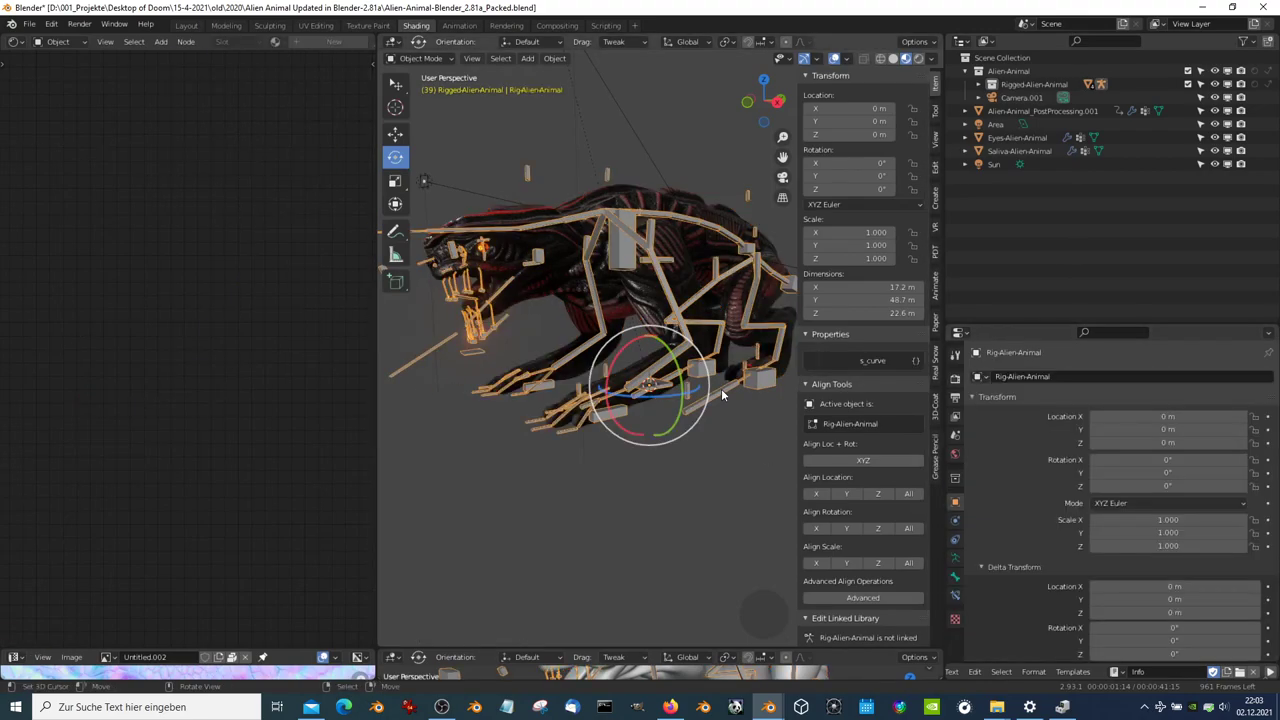
click(428, 60)
click(415, 100)
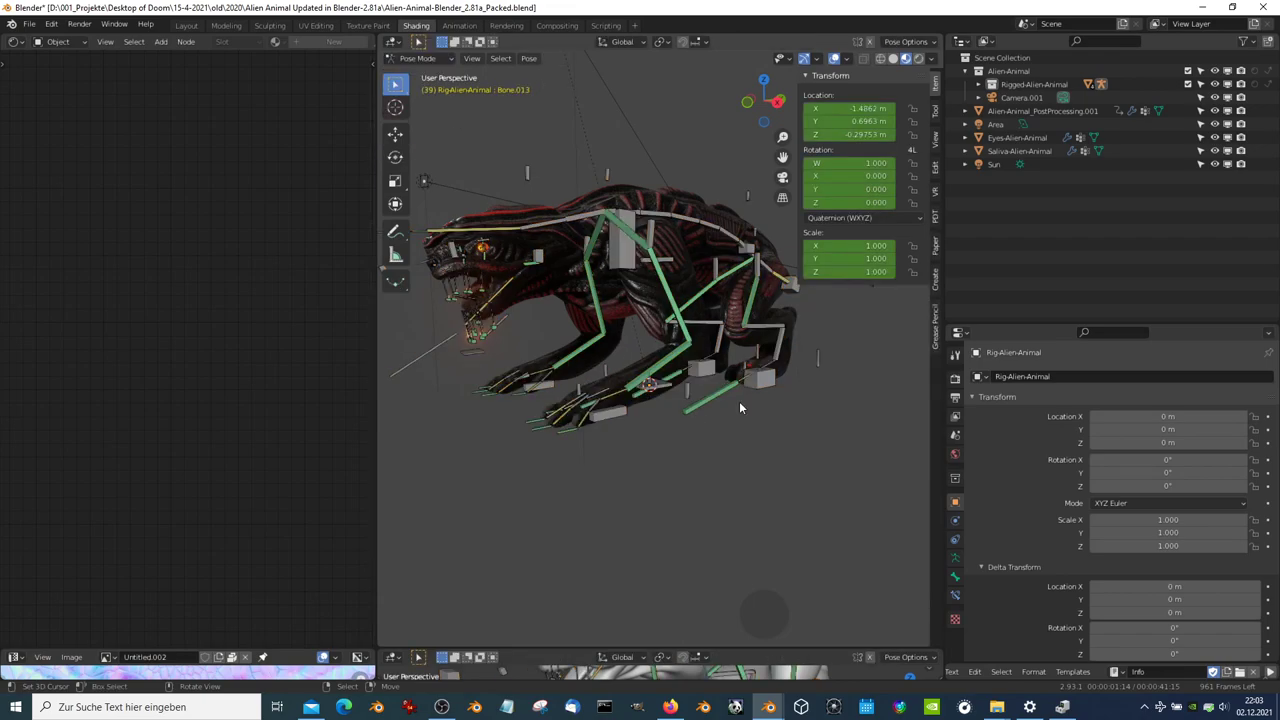
click(652, 388)
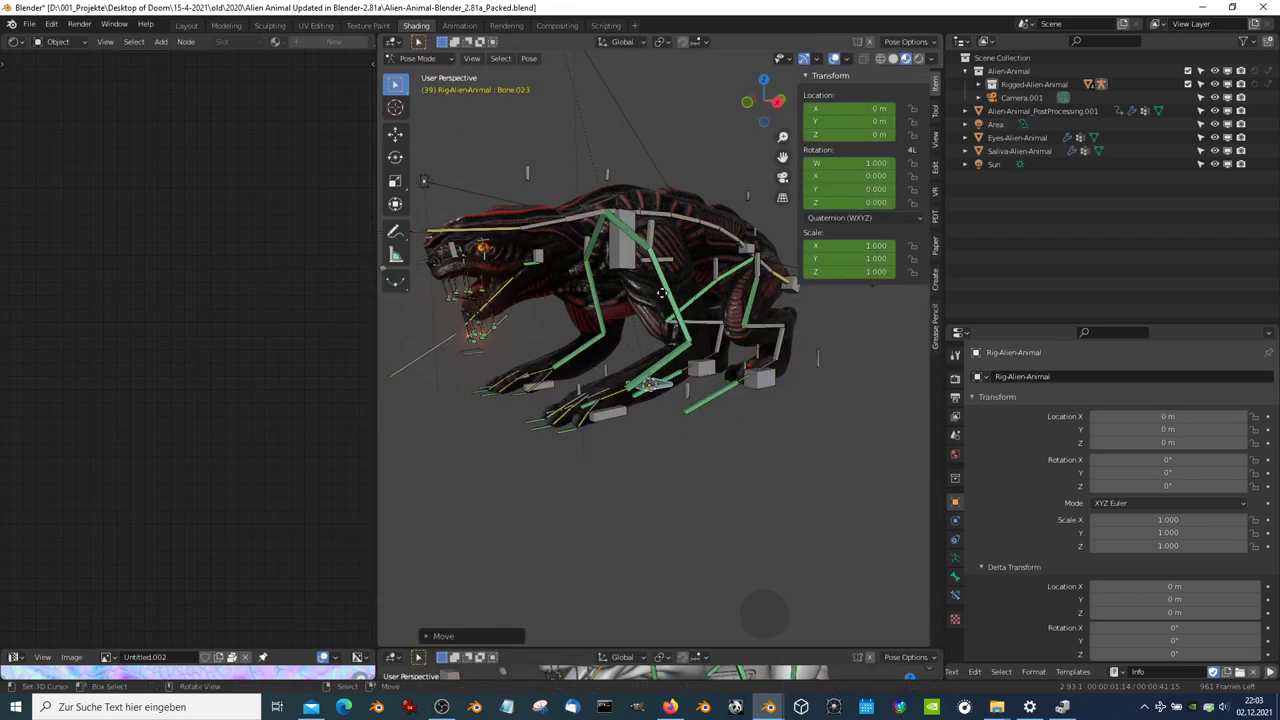
key(g)
key(Escape)
Widen the 3D viewport and return the rig to Object Mode
middle_drag(661, 304, 392, 262)
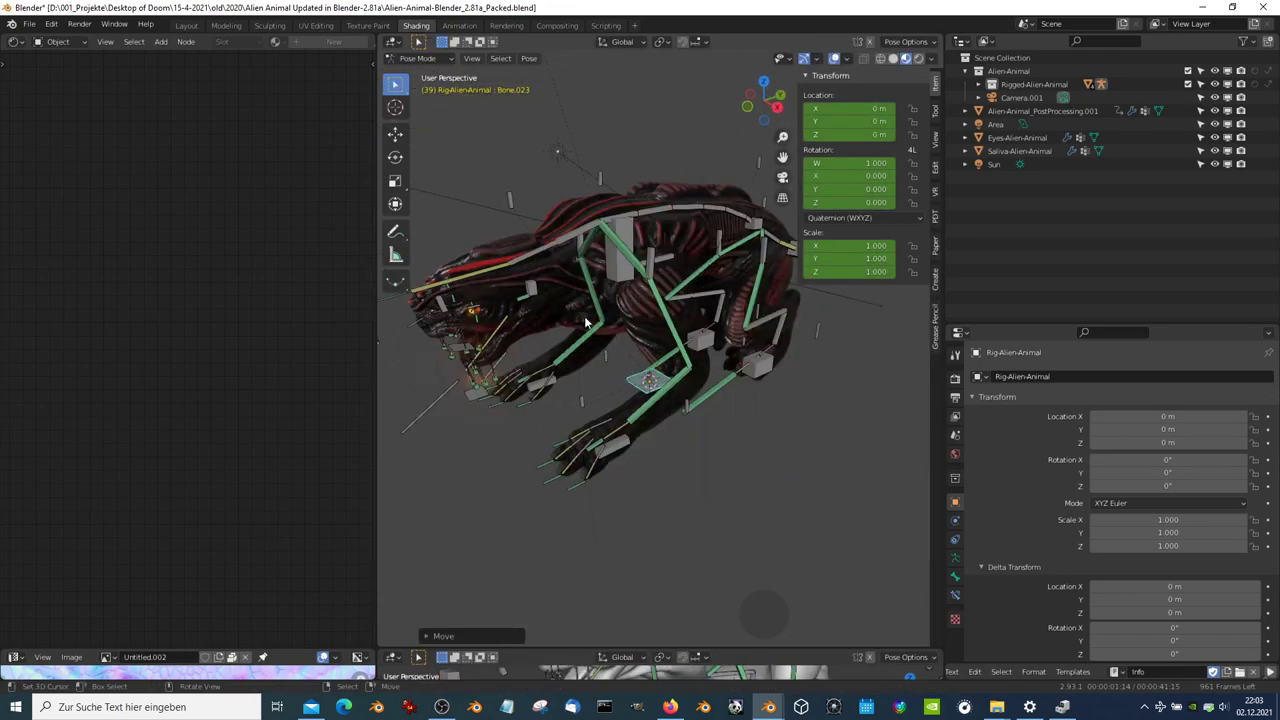
drag(377, 324, 250, 315)
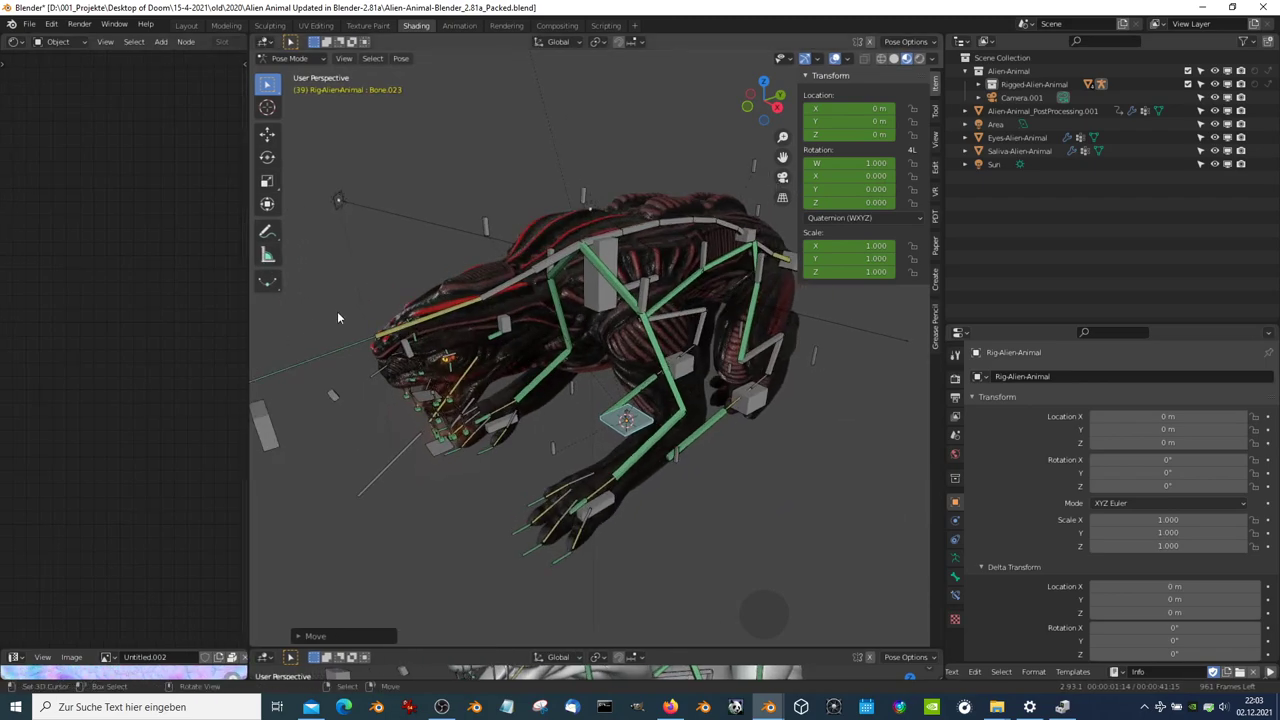
click(290, 58)
click(298, 72)
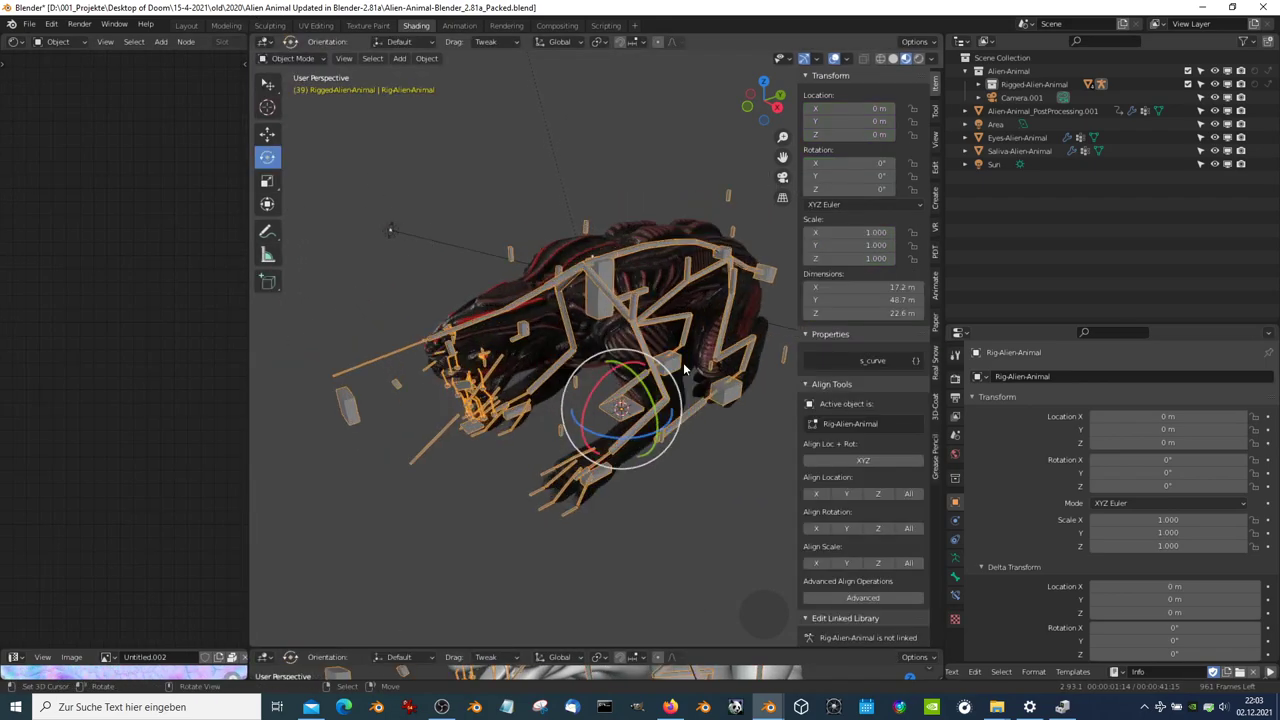
Render a test image, then select the Cube to view its Armature modifier
click(79, 24)
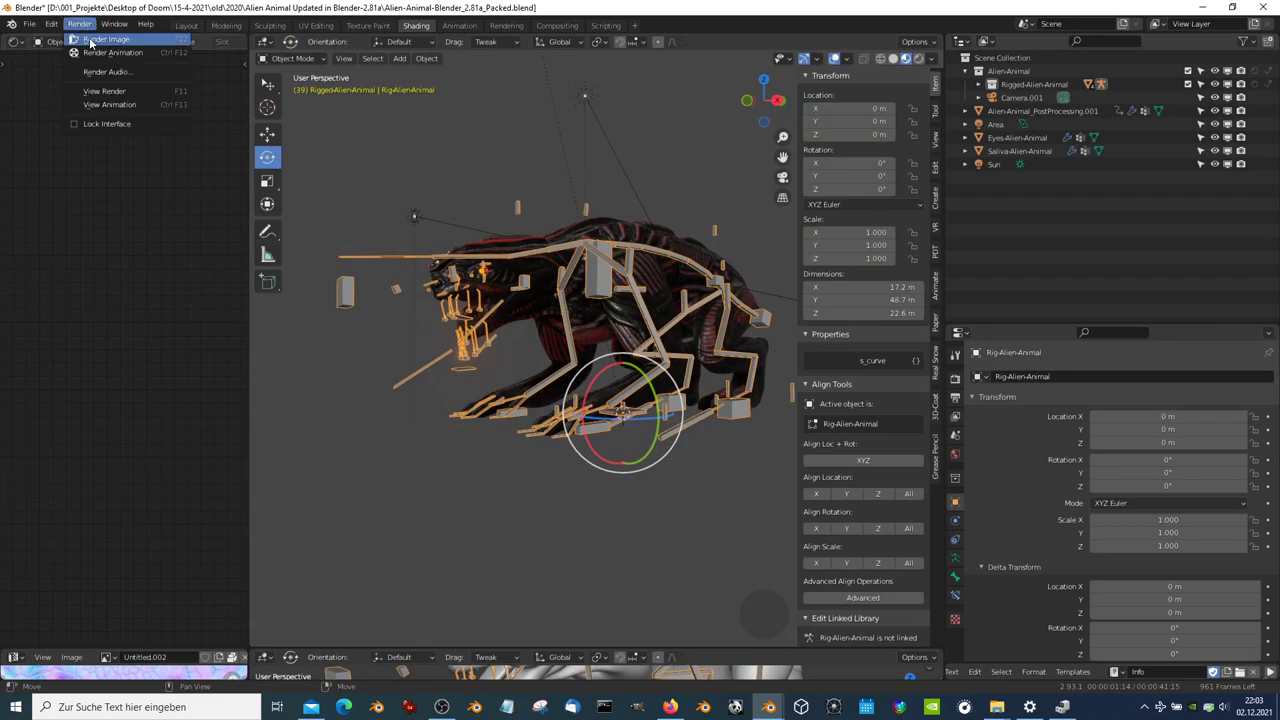
click(89, 37)
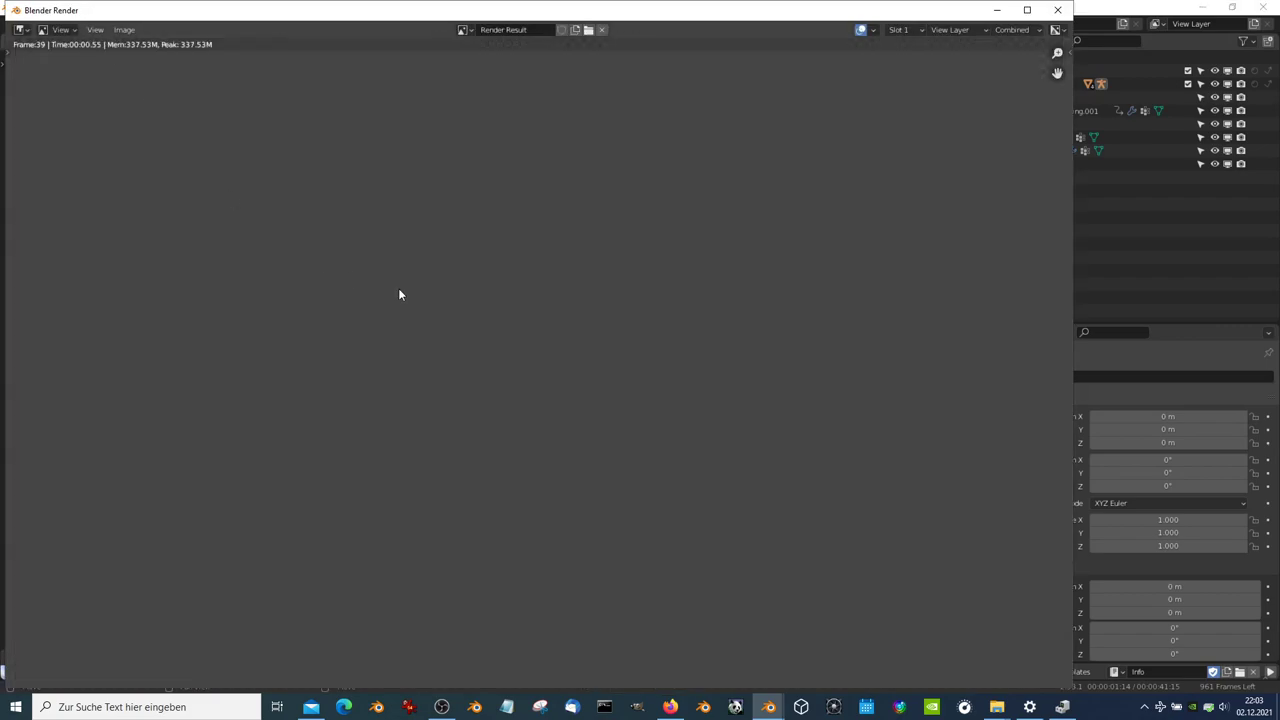
click(1057, 10)
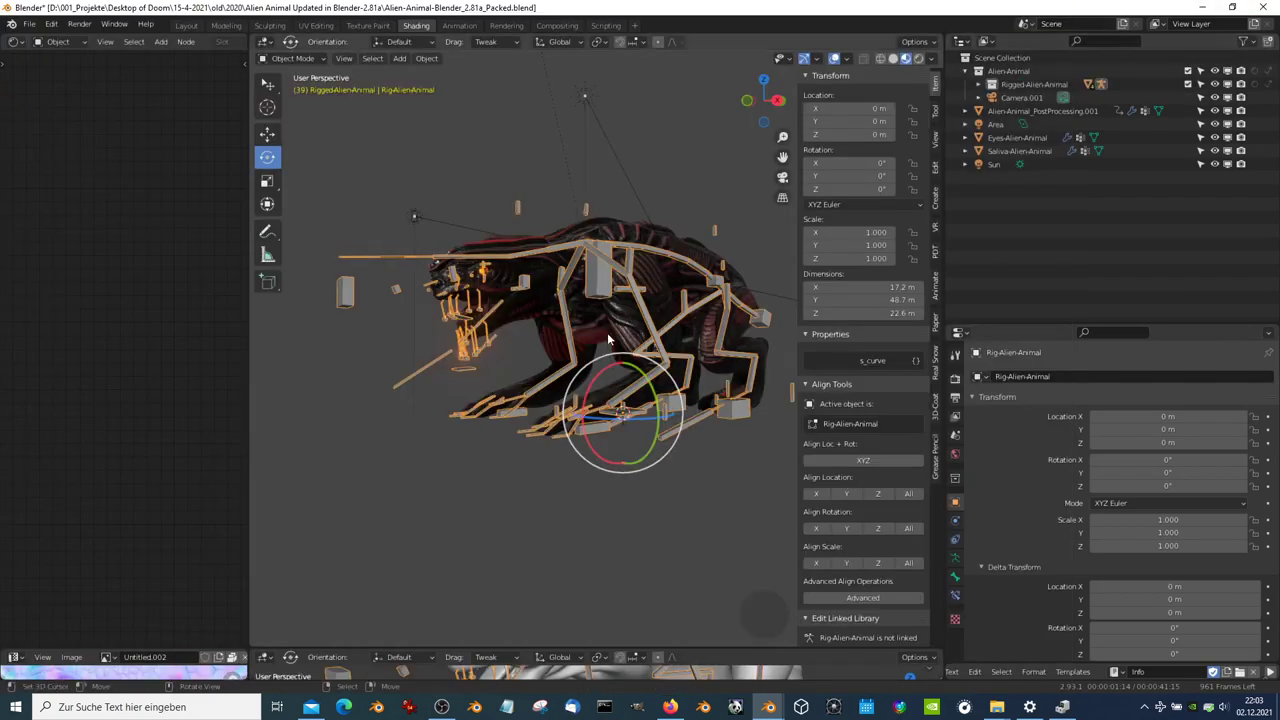
mouse_move(607, 332)
middle_down()
mouse_move(605, 312)
mouse_move(555, 315)
middle_up()
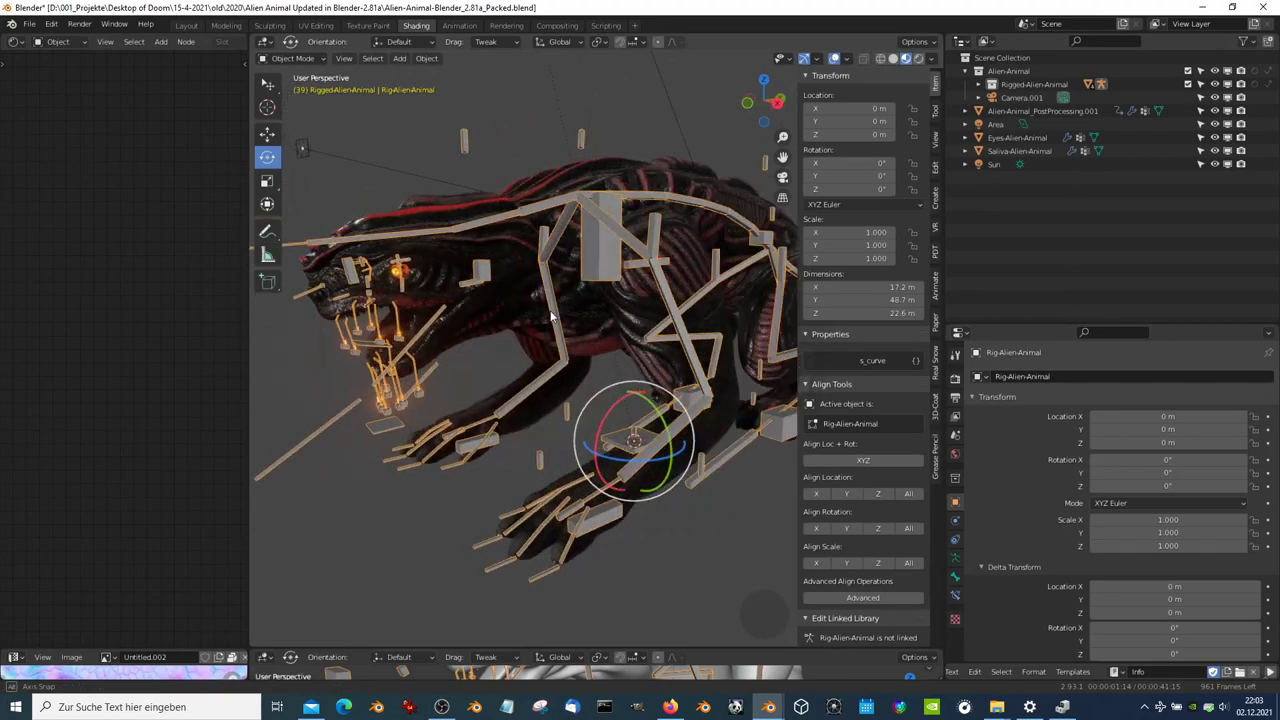
click(620, 292)
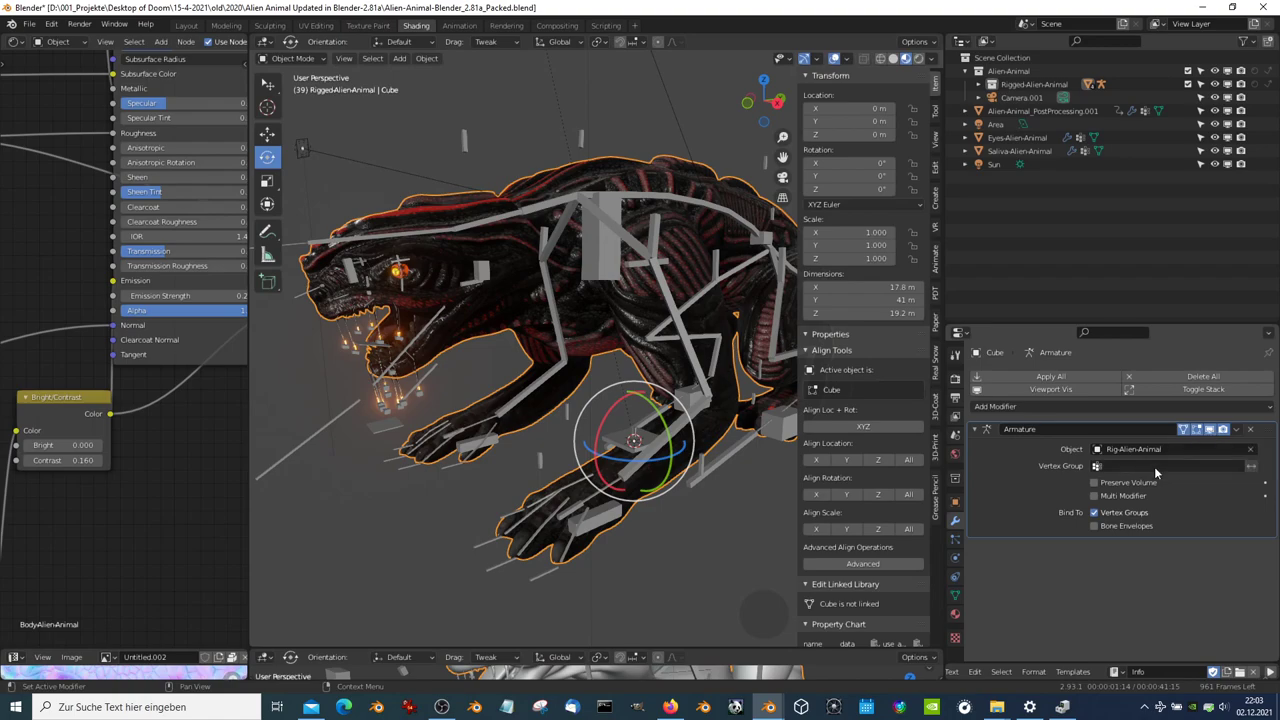
Enable Preserve Volume and Bone Envelopes on the Armature modifier and render frame 39
click(1135, 488)
click(1140, 527)
click(79, 24)
click(100, 38)
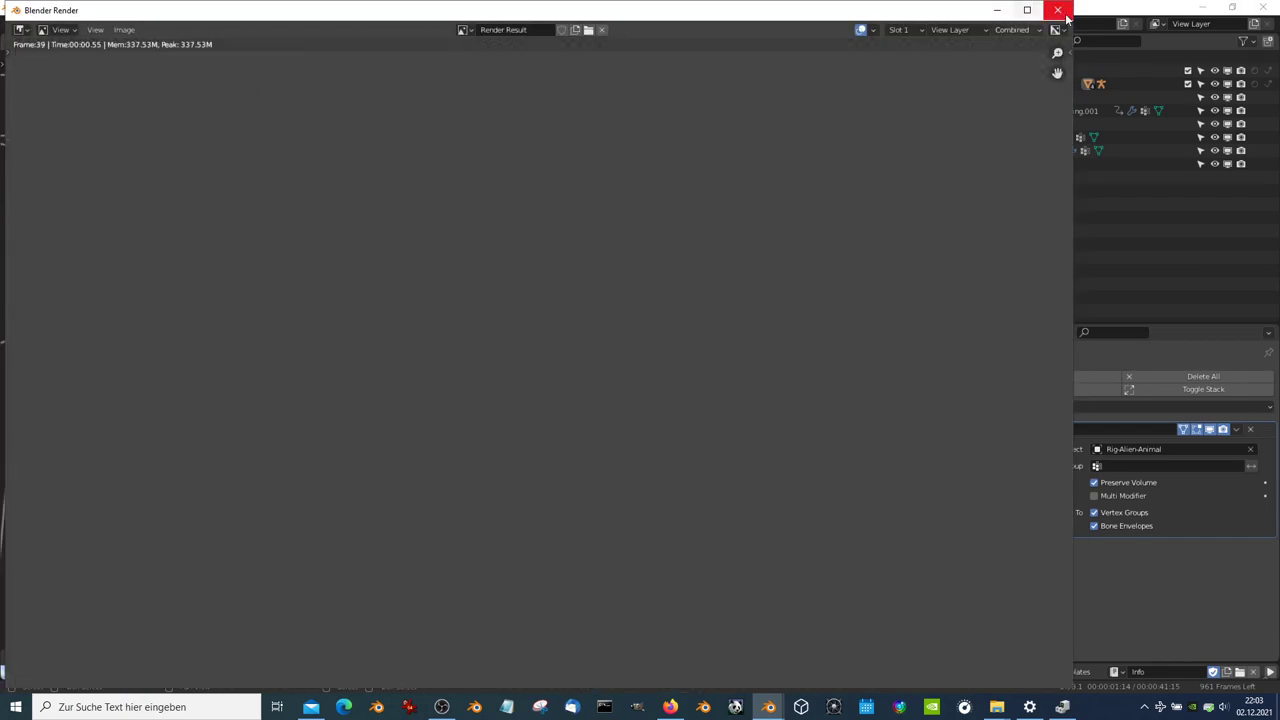
click(1066, 17)
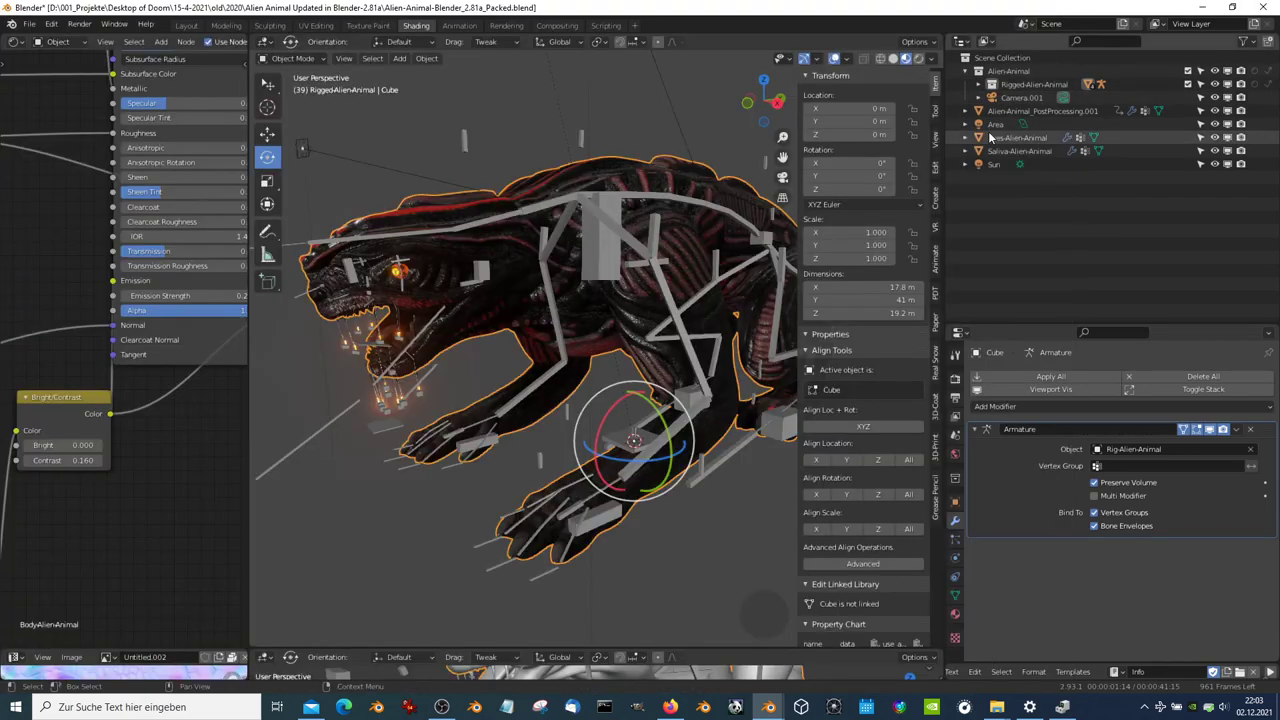
Move Rigged-Alien-Animal up to the Scene Collection and clear the outliner name filter
click(976, 86)
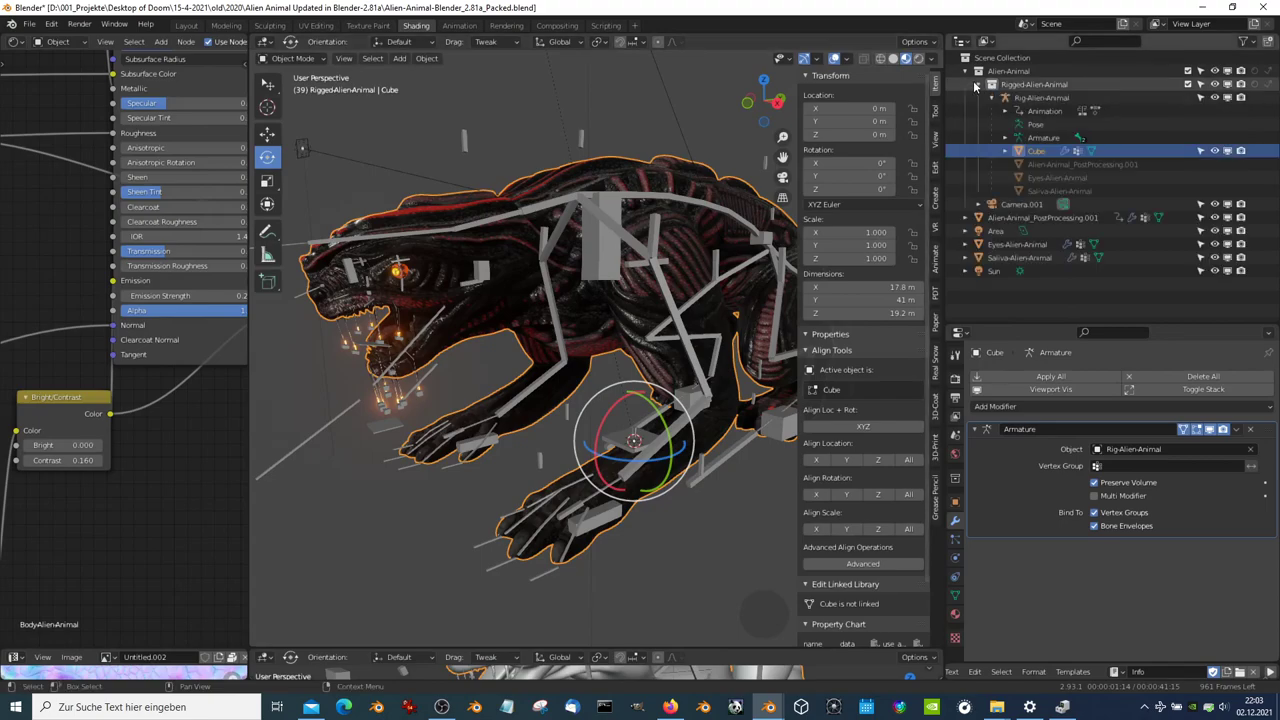
click(976, 86)
mouse_move(1044, 85)
mouse_down()
mouse_move(1034, 52)
mouse_move(1116, 42)
mouse_up()
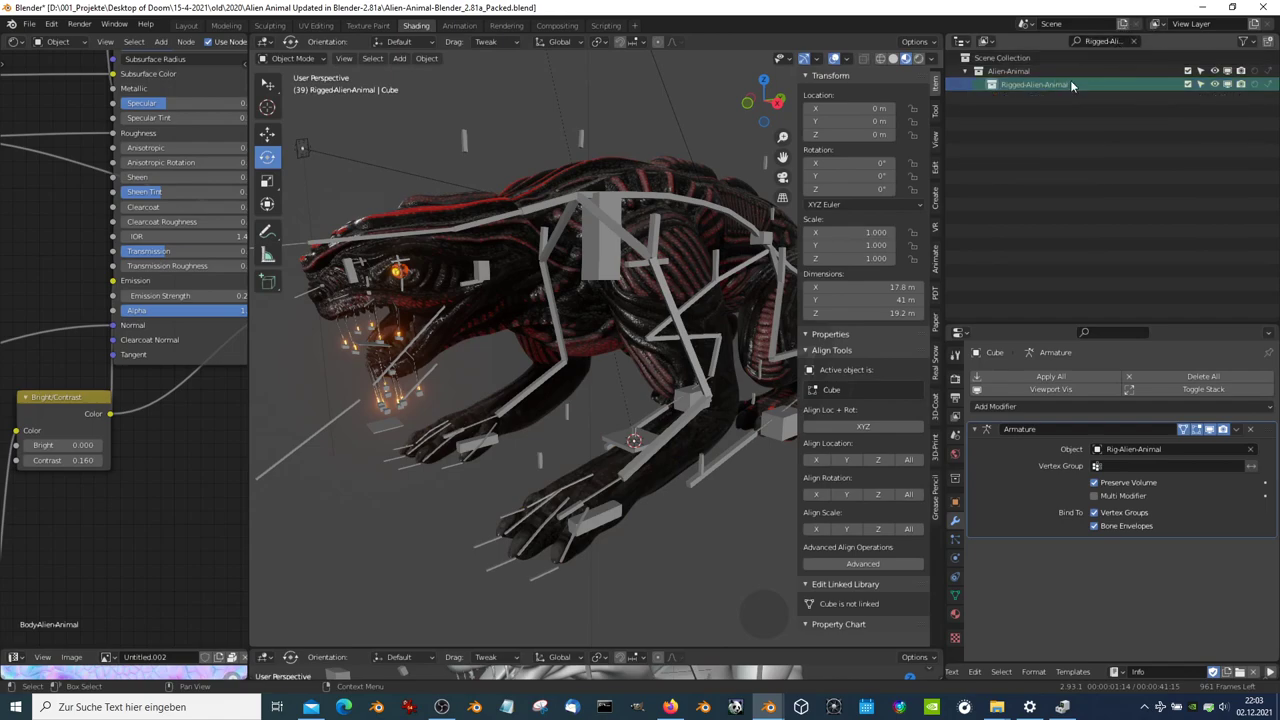
click(1008, 71)
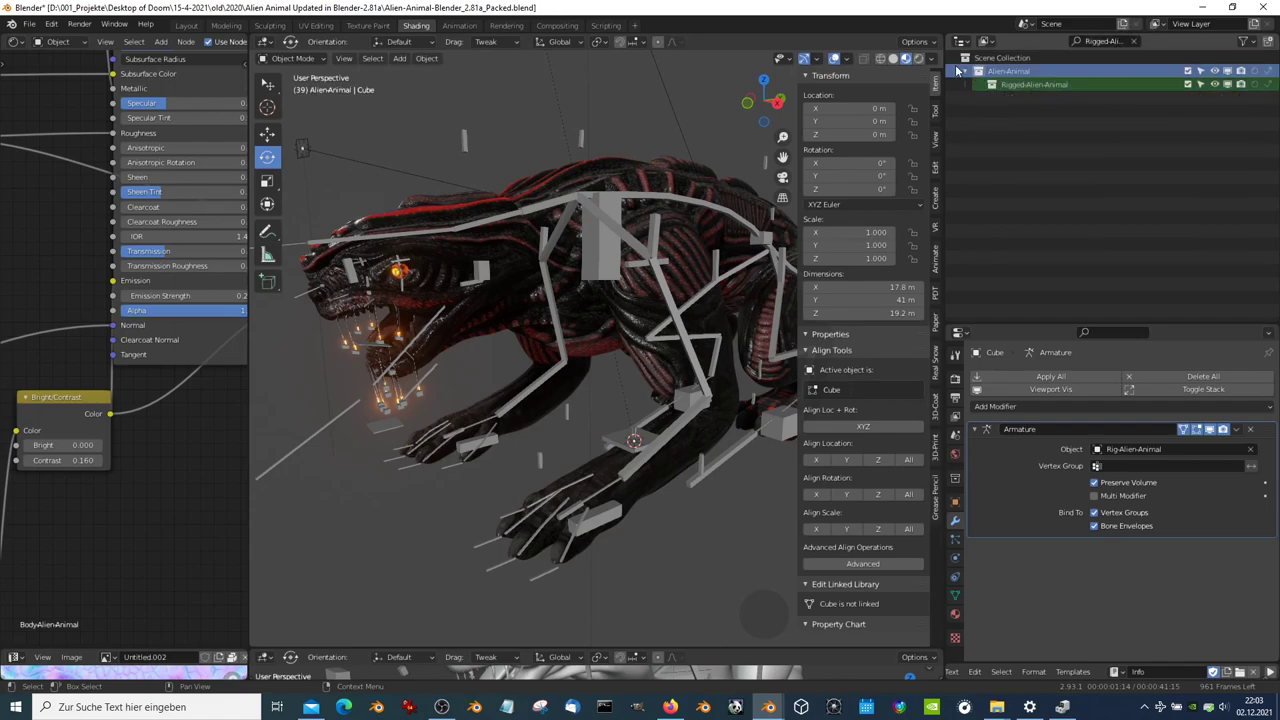
click(1134, 43)
click(1020, 97)
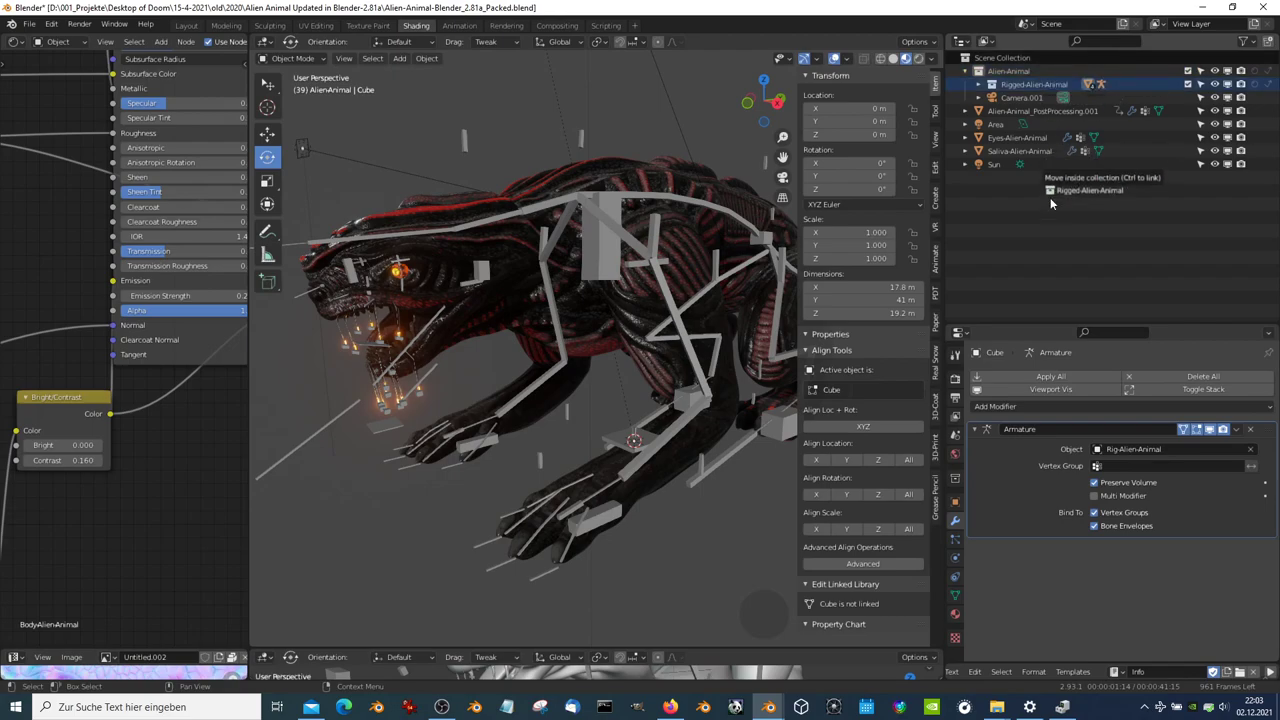
Collapse the Alien-Animal collection and exclude it from the scene
click(1019, 73)
click(965, 71)
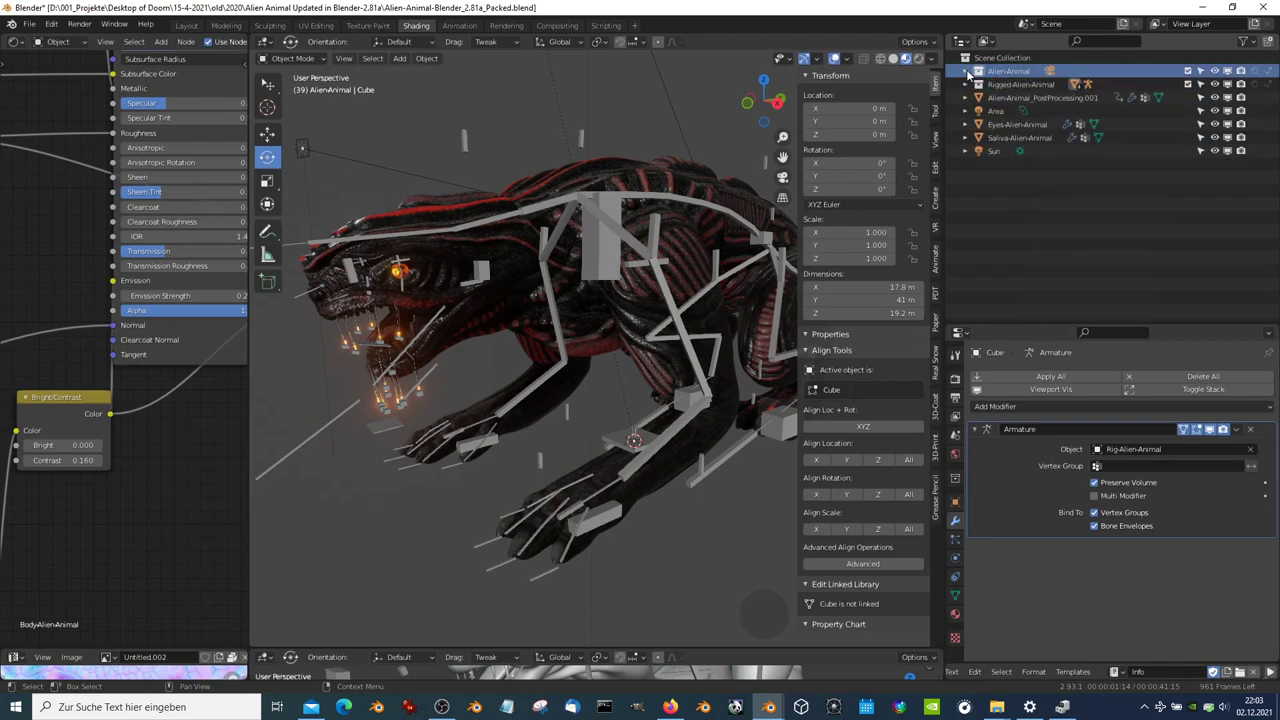
click(1190, 71)
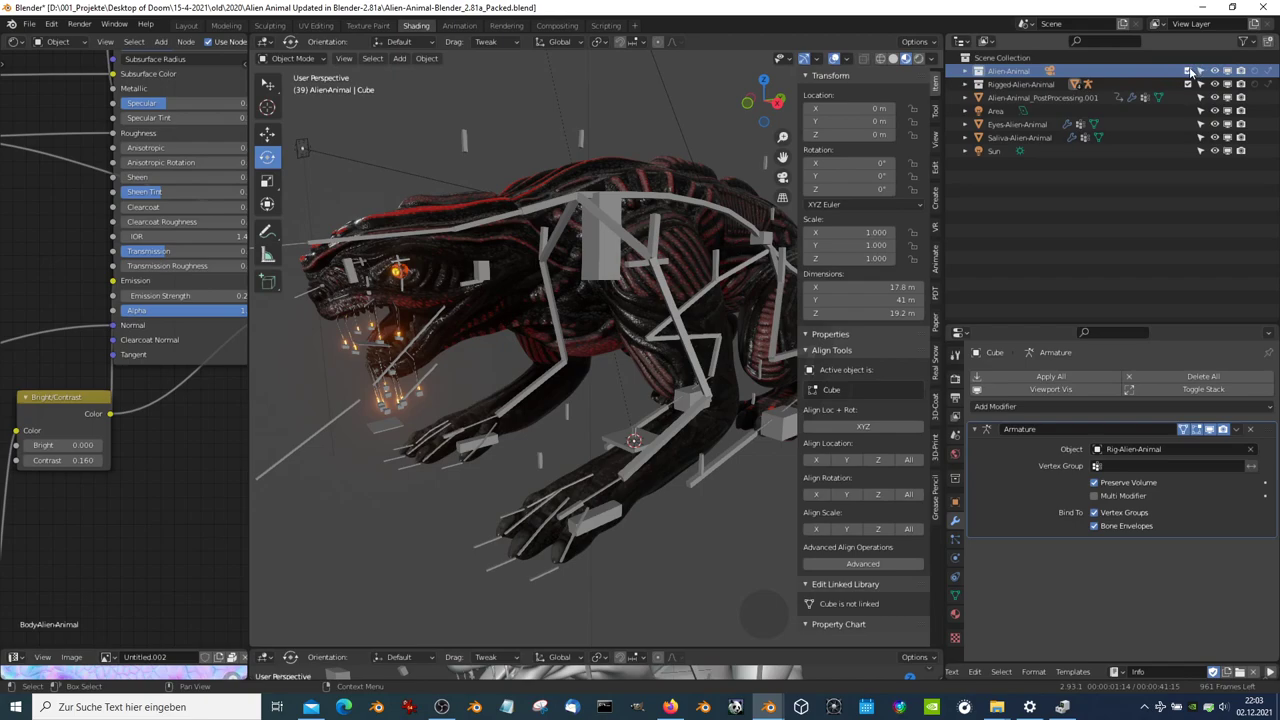
Render a test image of frame 39, then delete the Alien-Animal collection hierarchy
click(1010, 84)
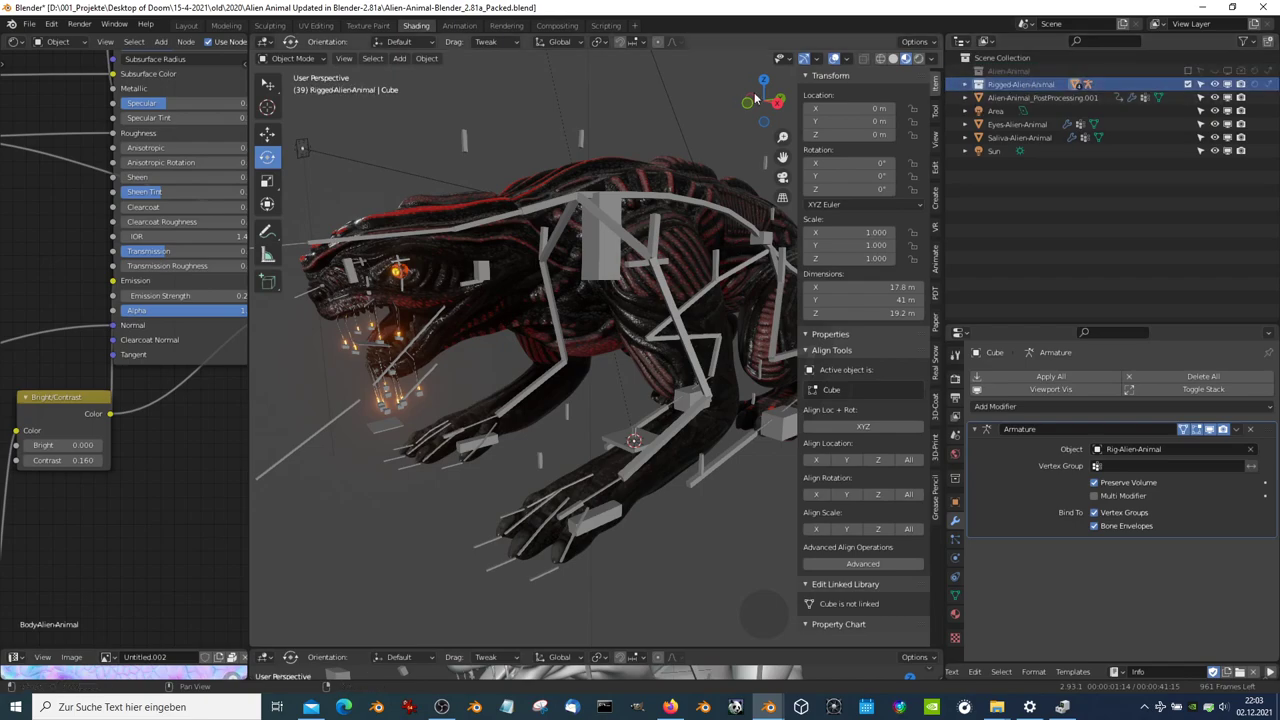
click(79, 23)
click(100, 36)
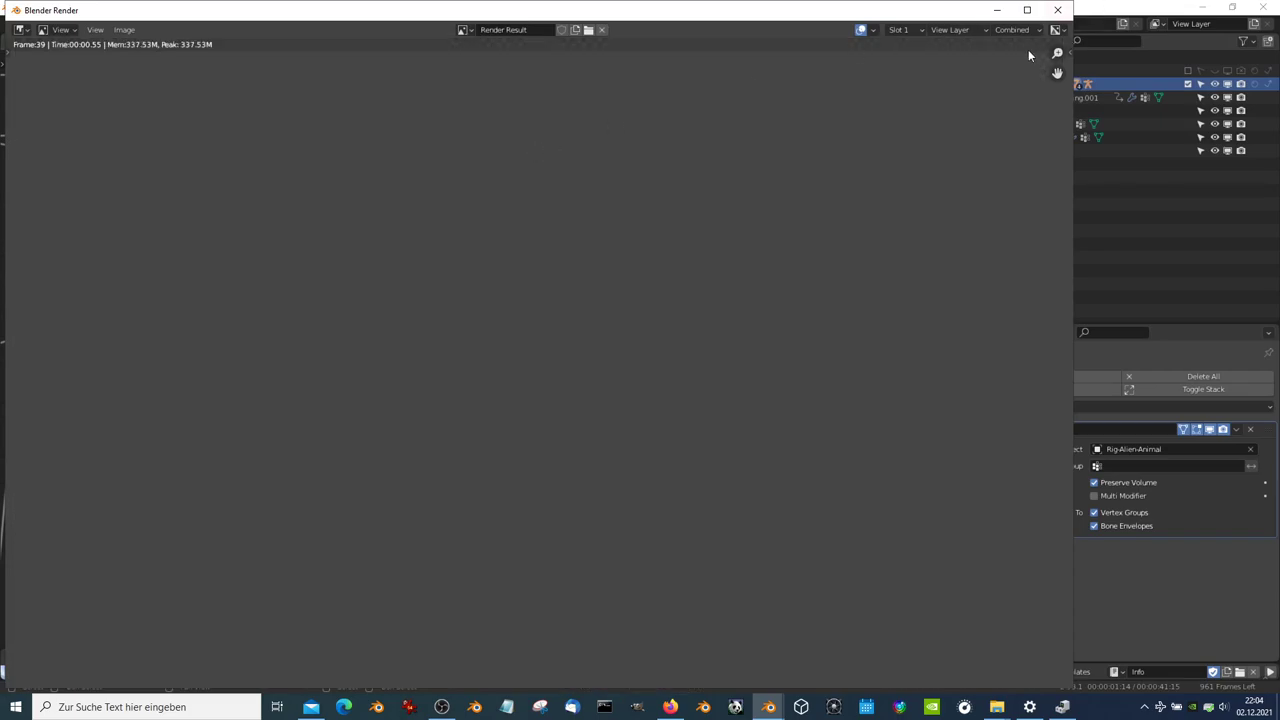
click(1057, 10)
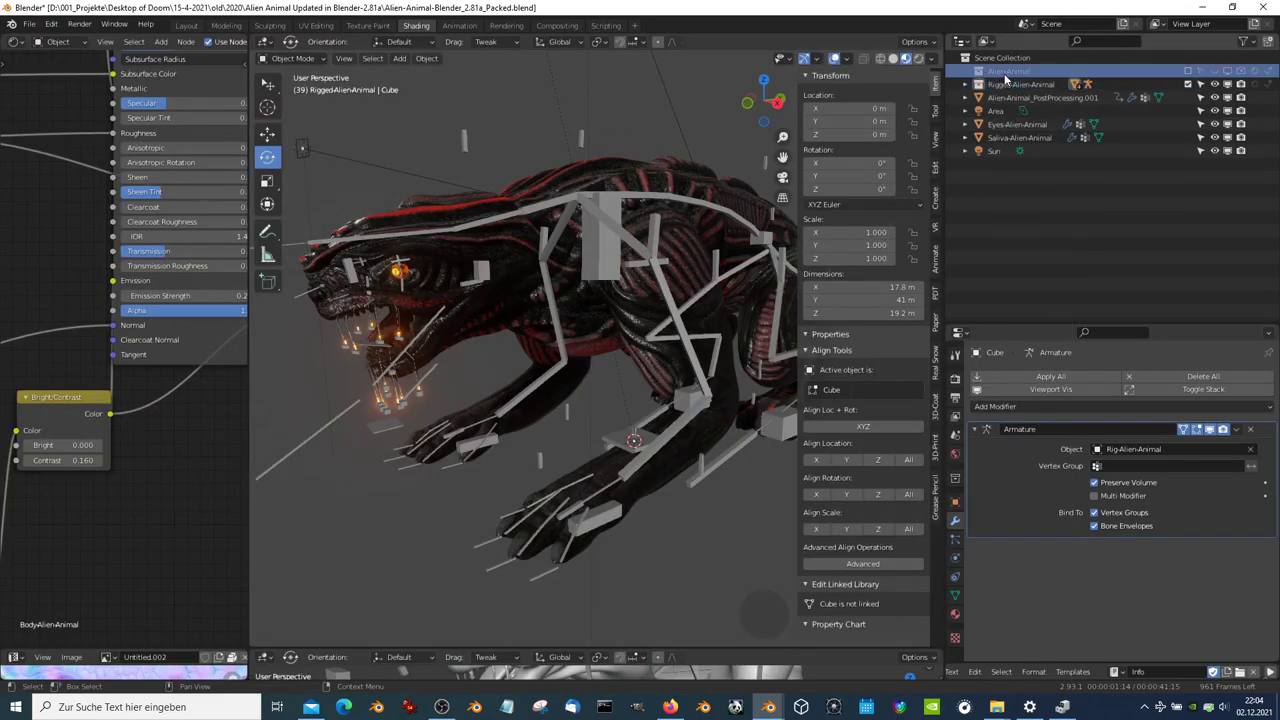
right_click(1004, 72)
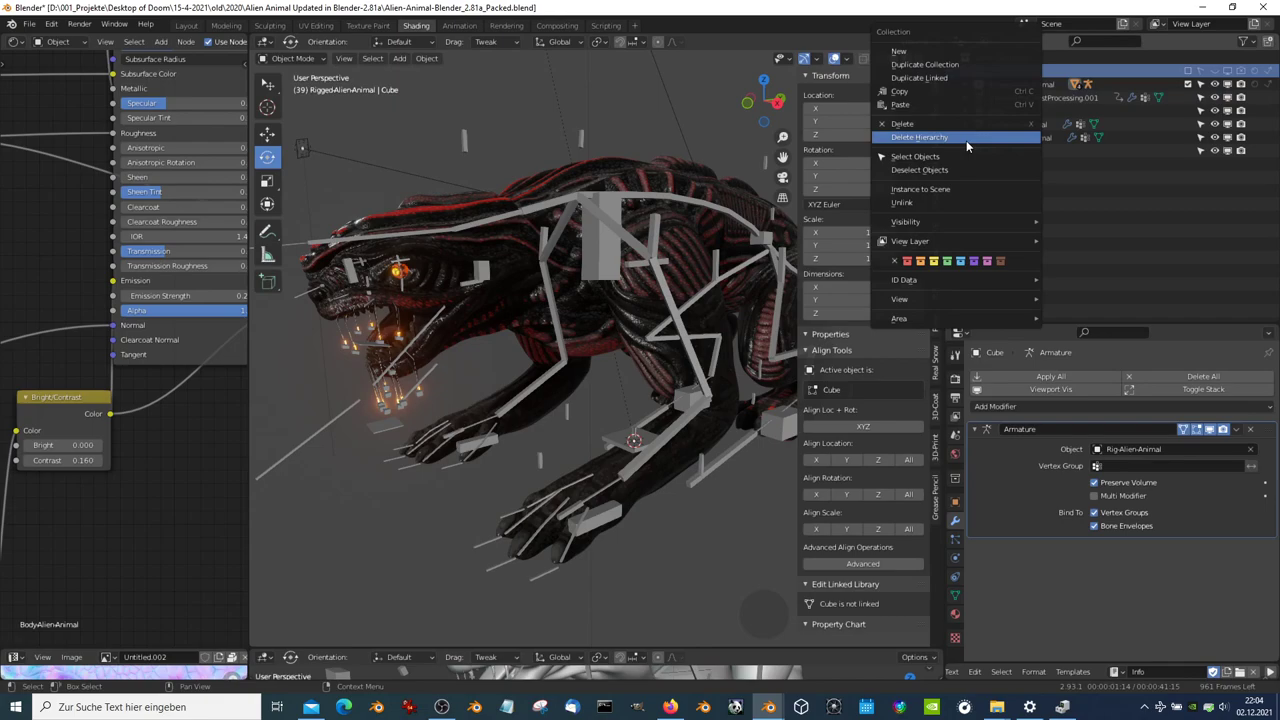
click(966, 140)
Isolate and delete Alien-Animal_PostProcessing.001, then frame the Saliva-Alien-Animal strands
click(966, 72)
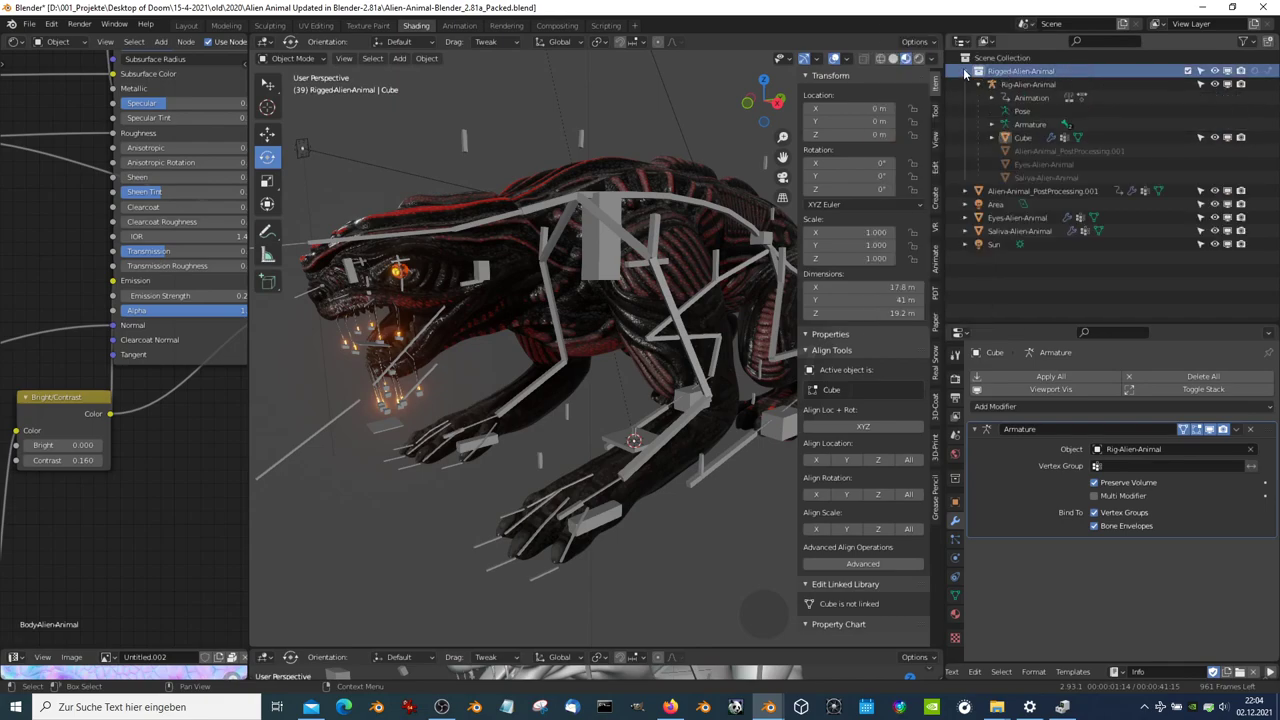
click(1043, 151)
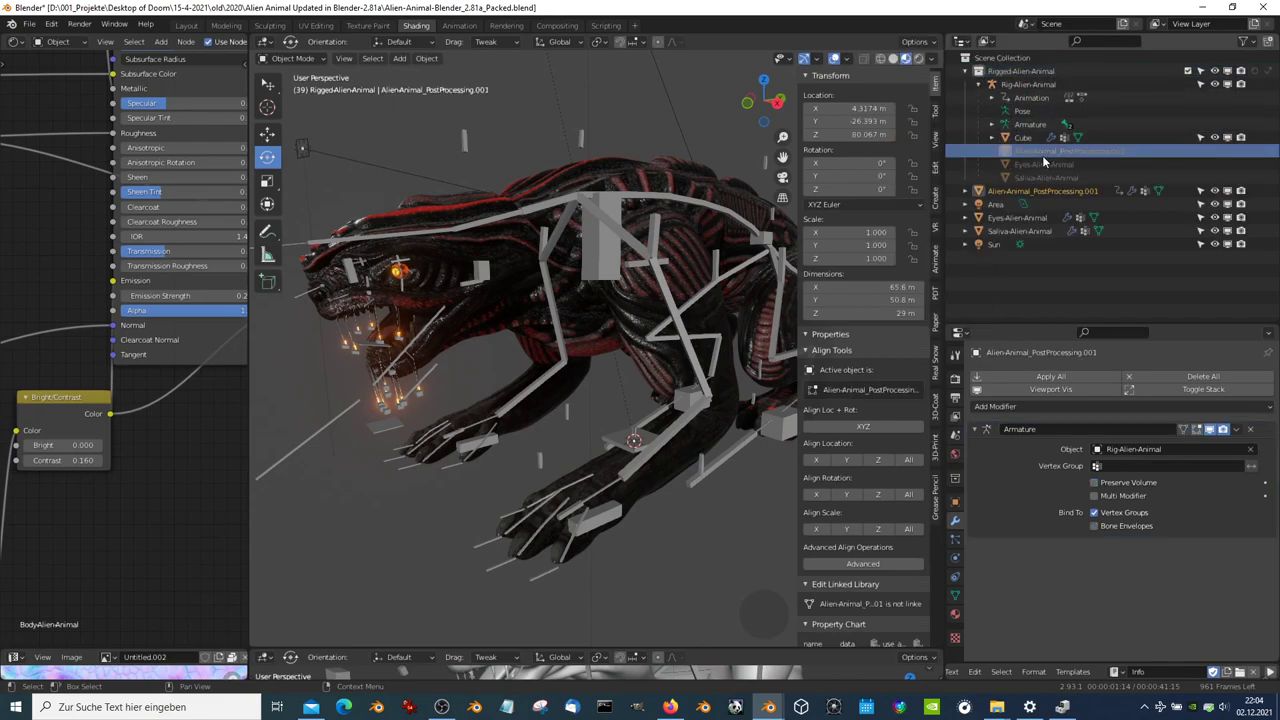
key(KP_Decimal)
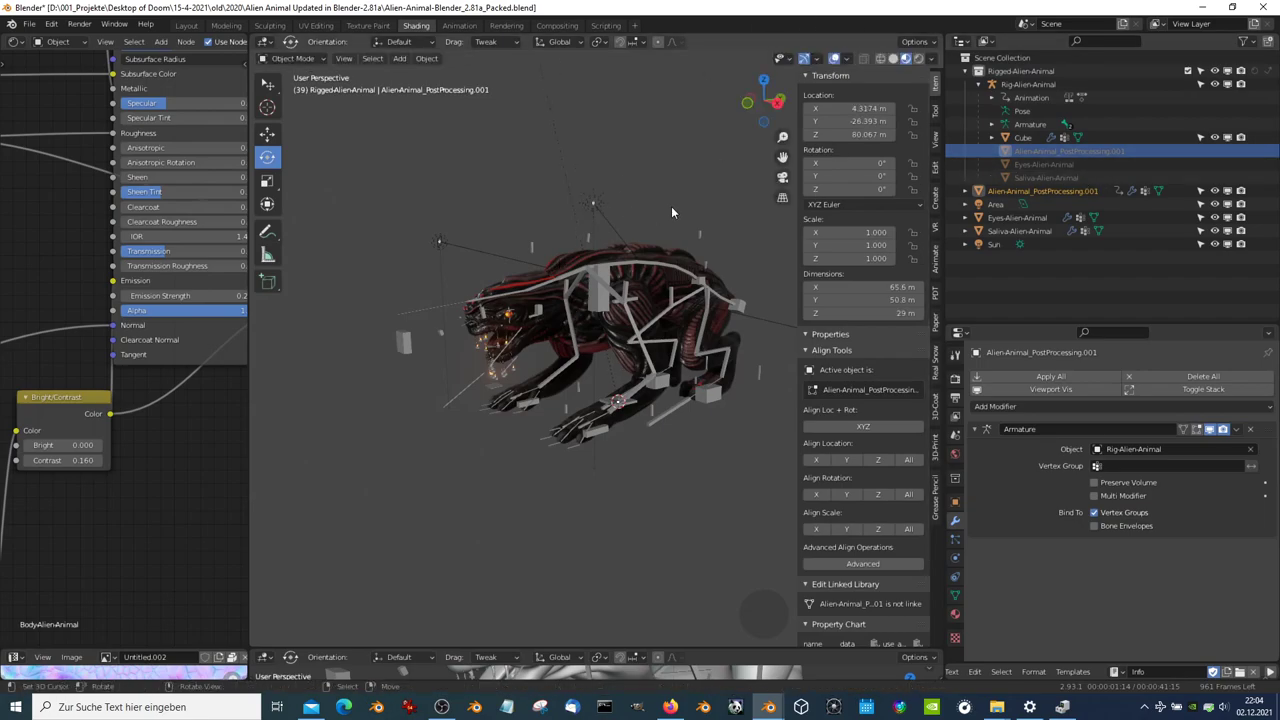
key(KP_Divide)
key(Delete)
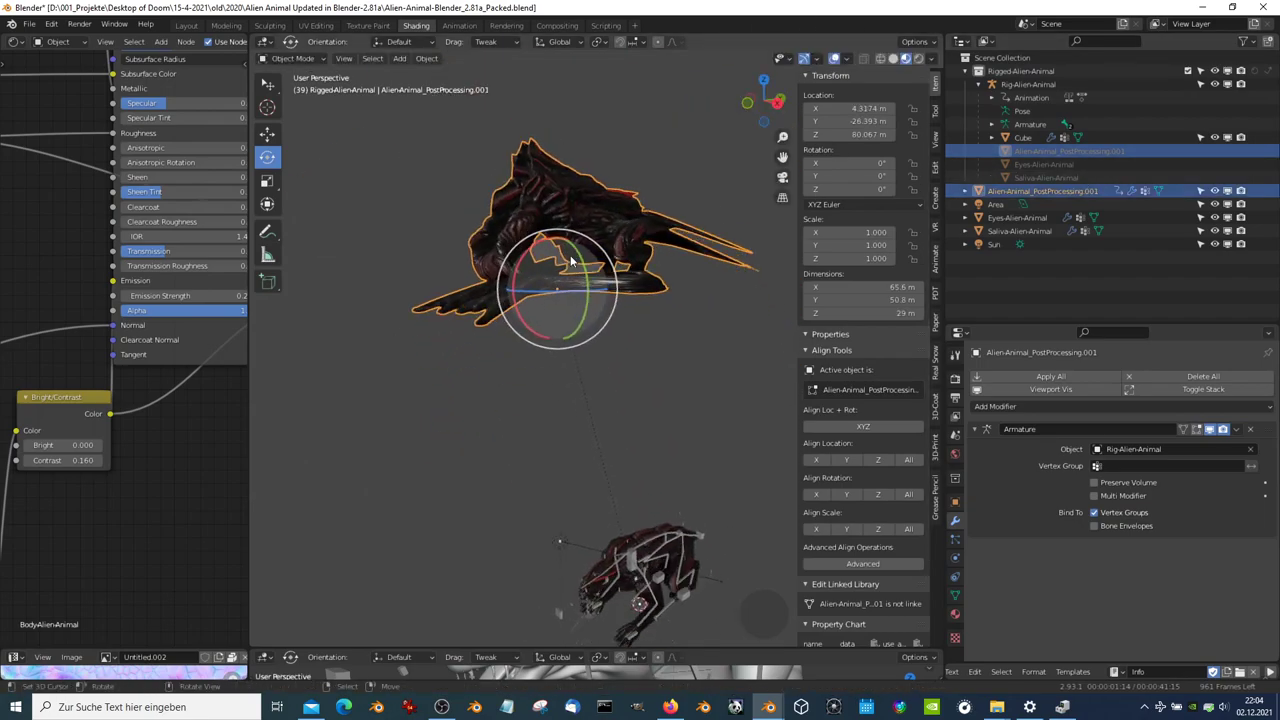
click(1075, 164)
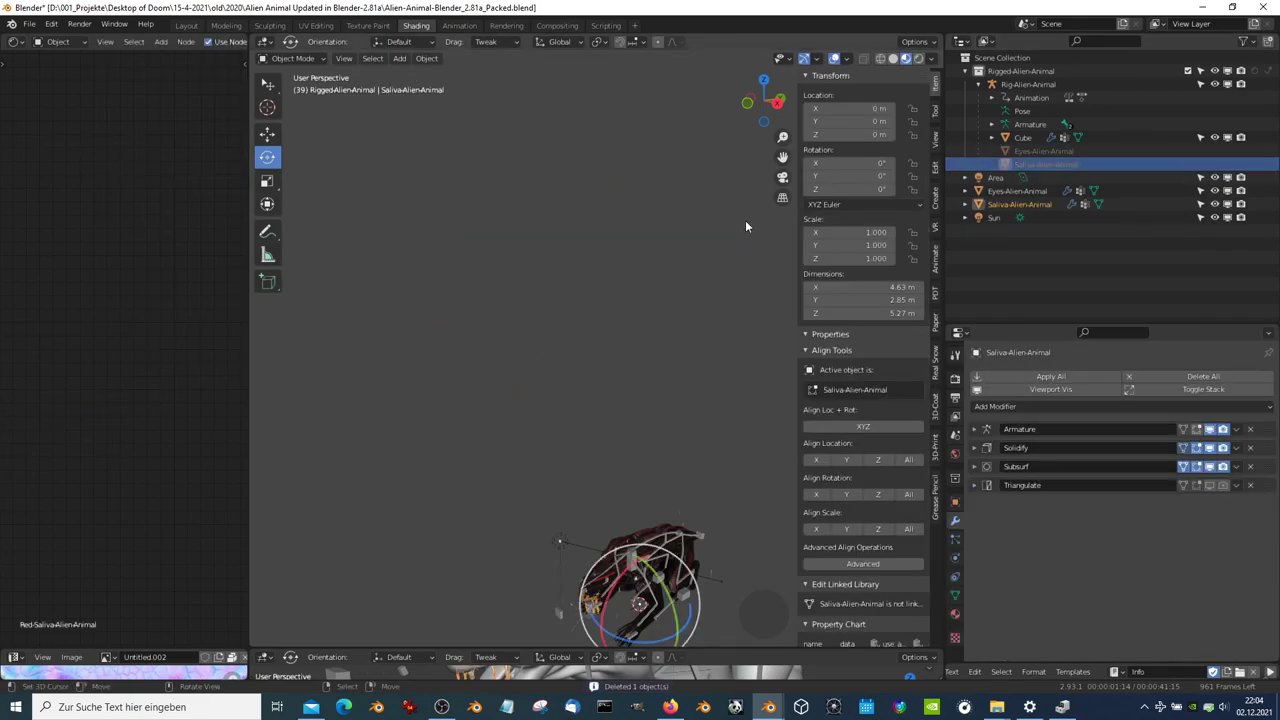
key(KP_Decimal)
Show the Cube's Body-Alien-Animal material and expand its Settings section
click(566, 105)
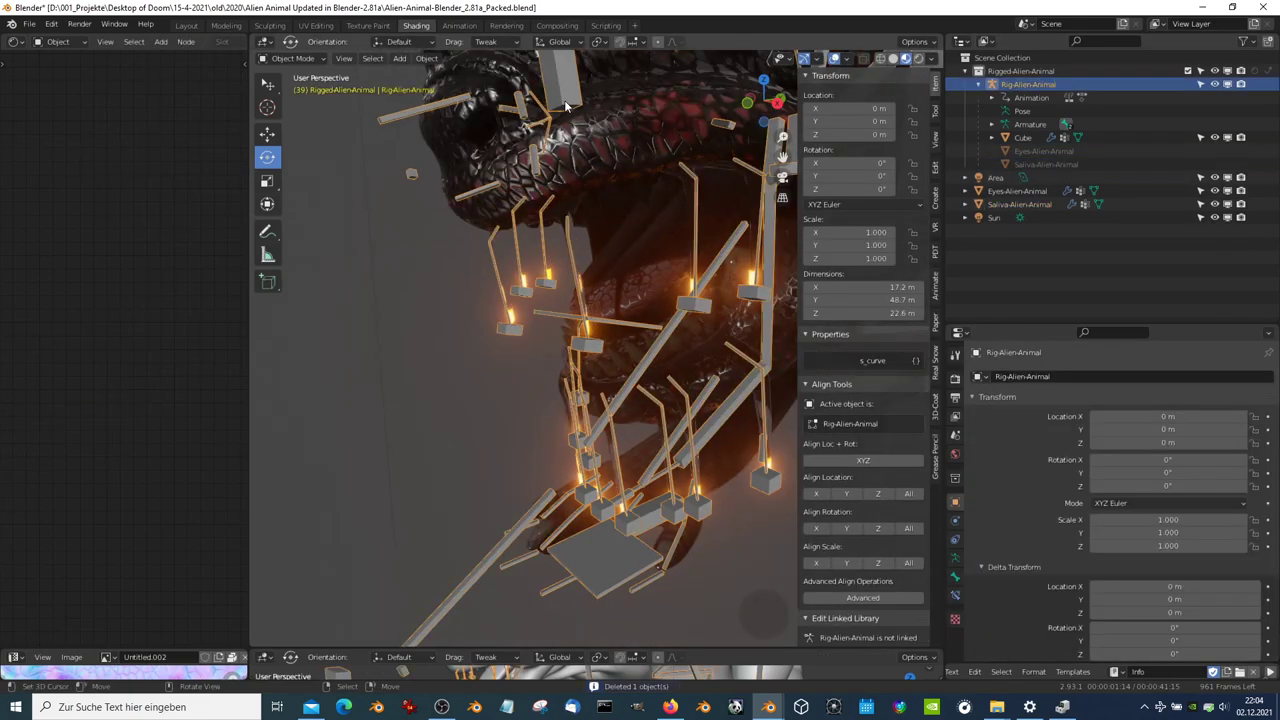
click(635, 123)
click(955, 615)
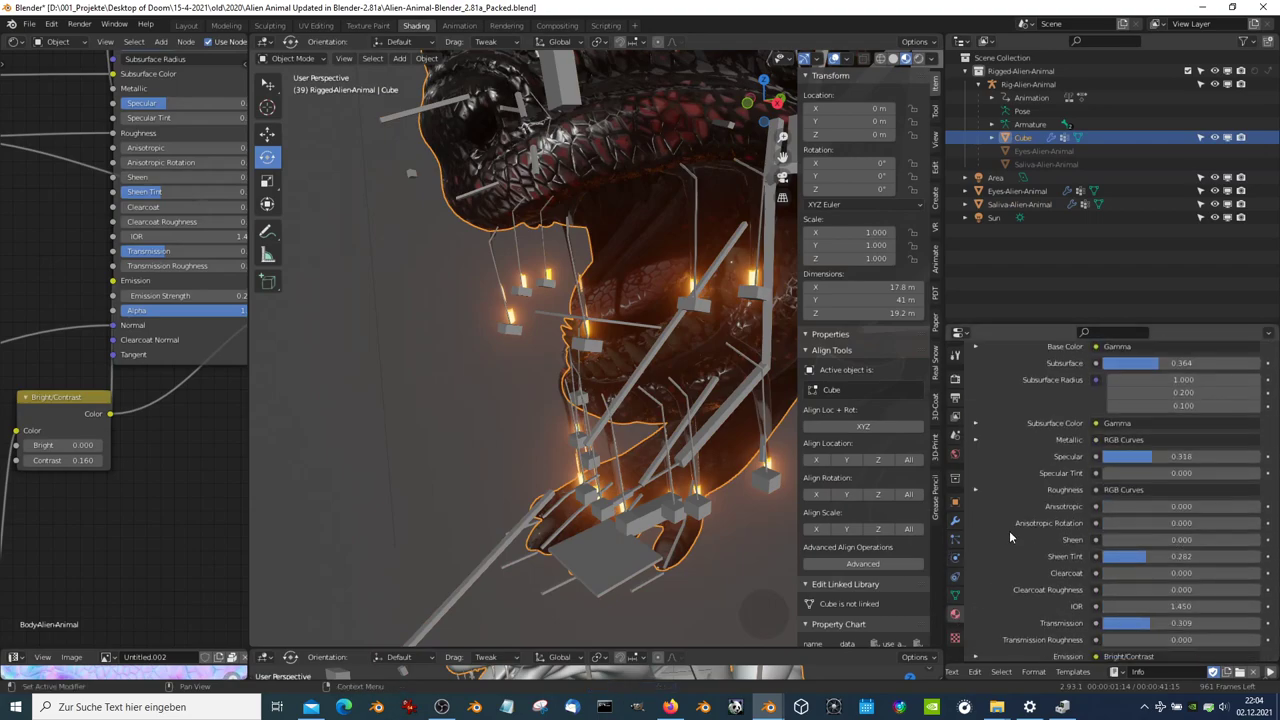
scroll(1020, 513, down, 10)
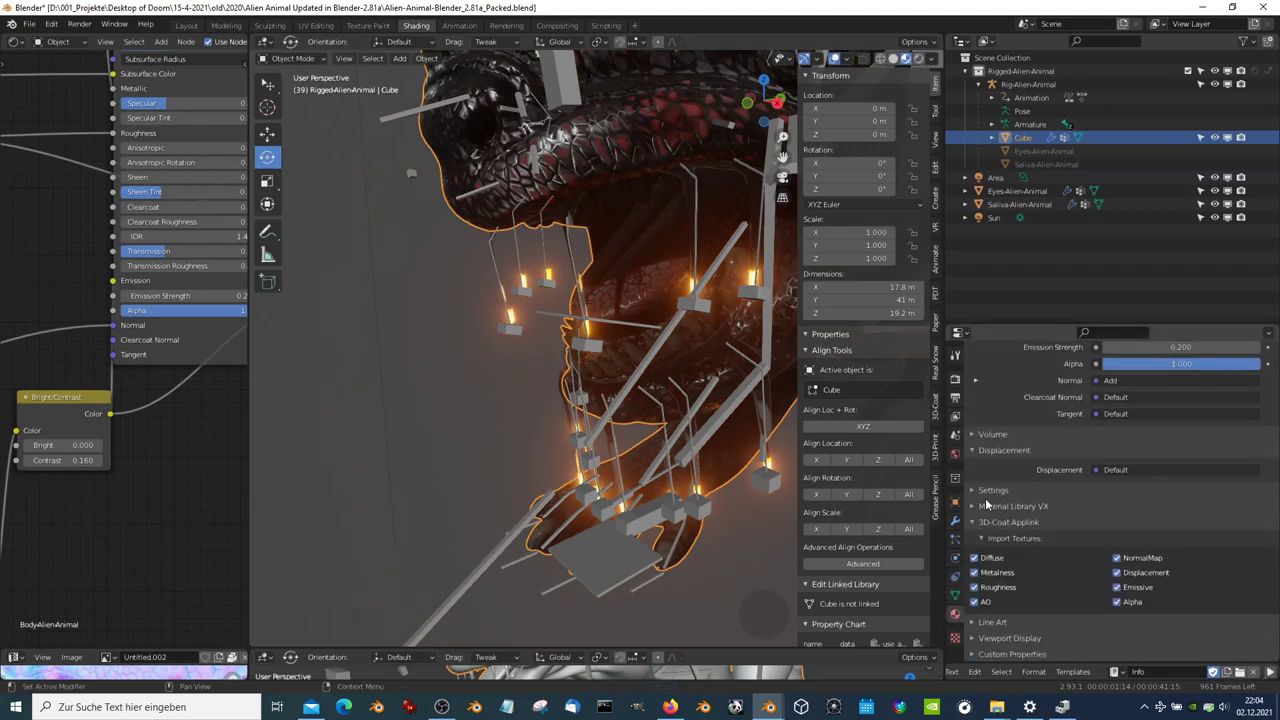
click(986, 505)
click(978, 490)
scroll(996, 490, down, 4)
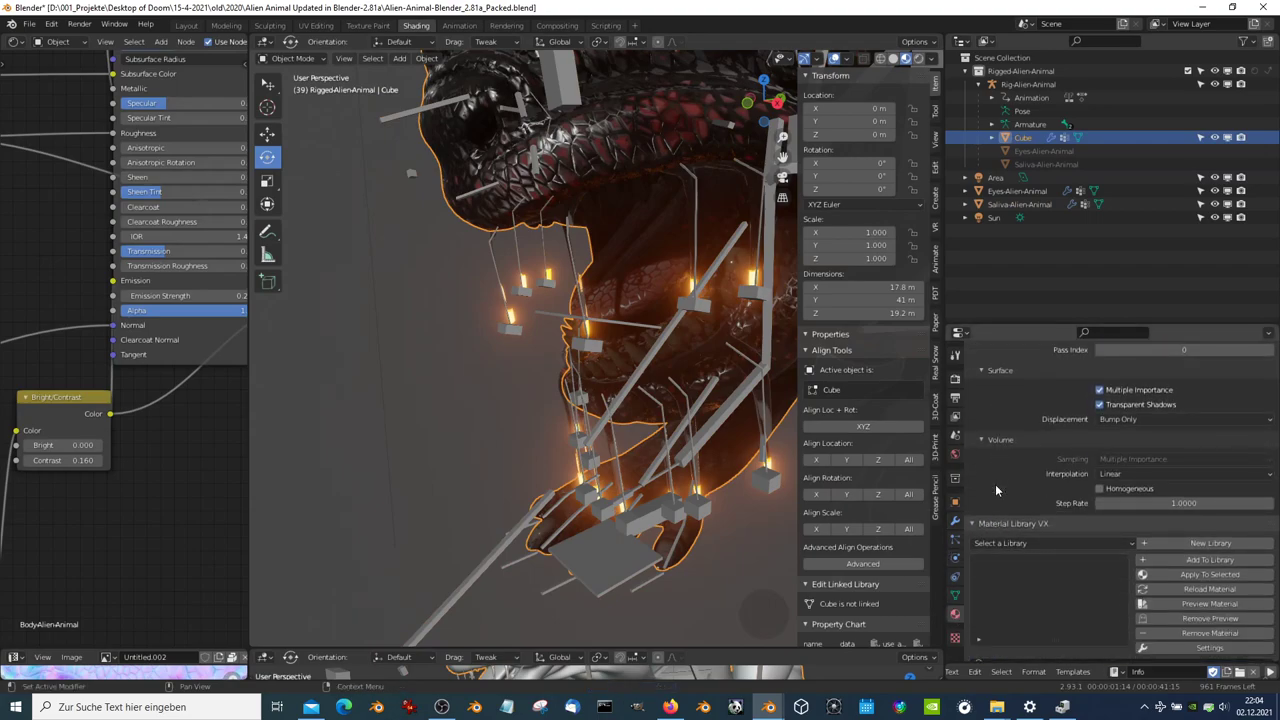
scroll(1100, 480, down, 3)
scroll(982, 578, down, 2)
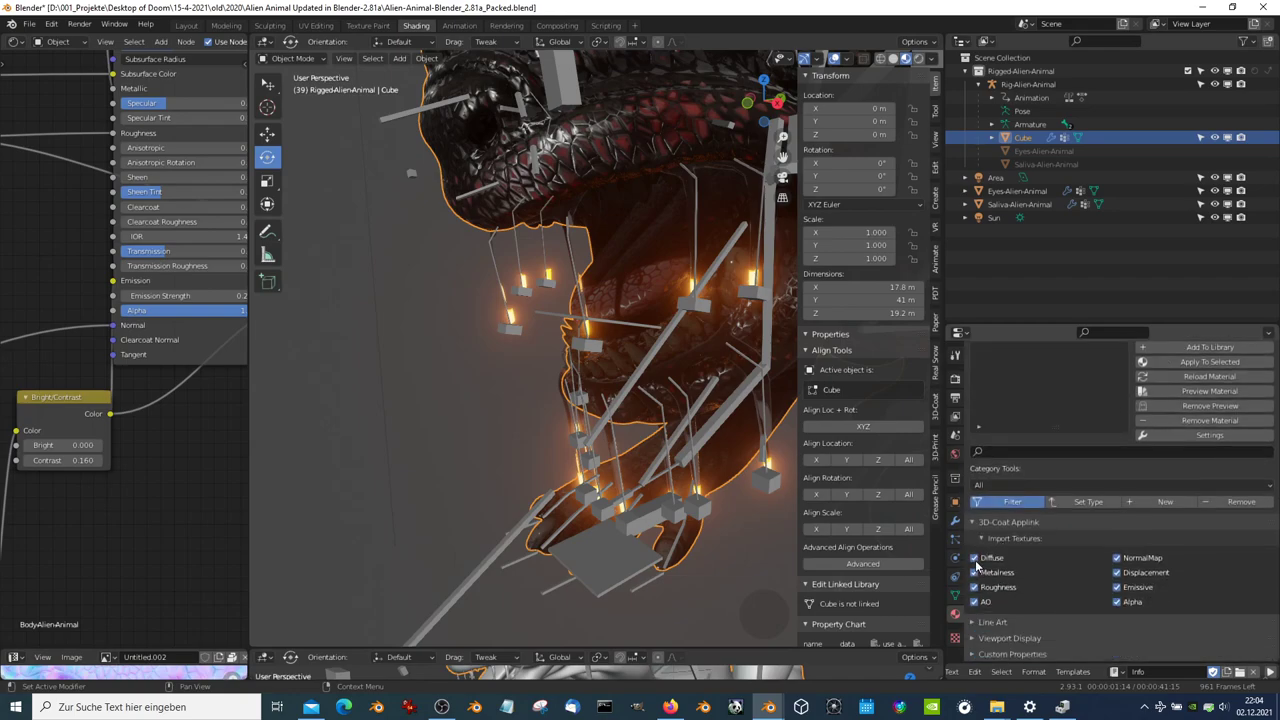
scroll(975, 620, up, 5)
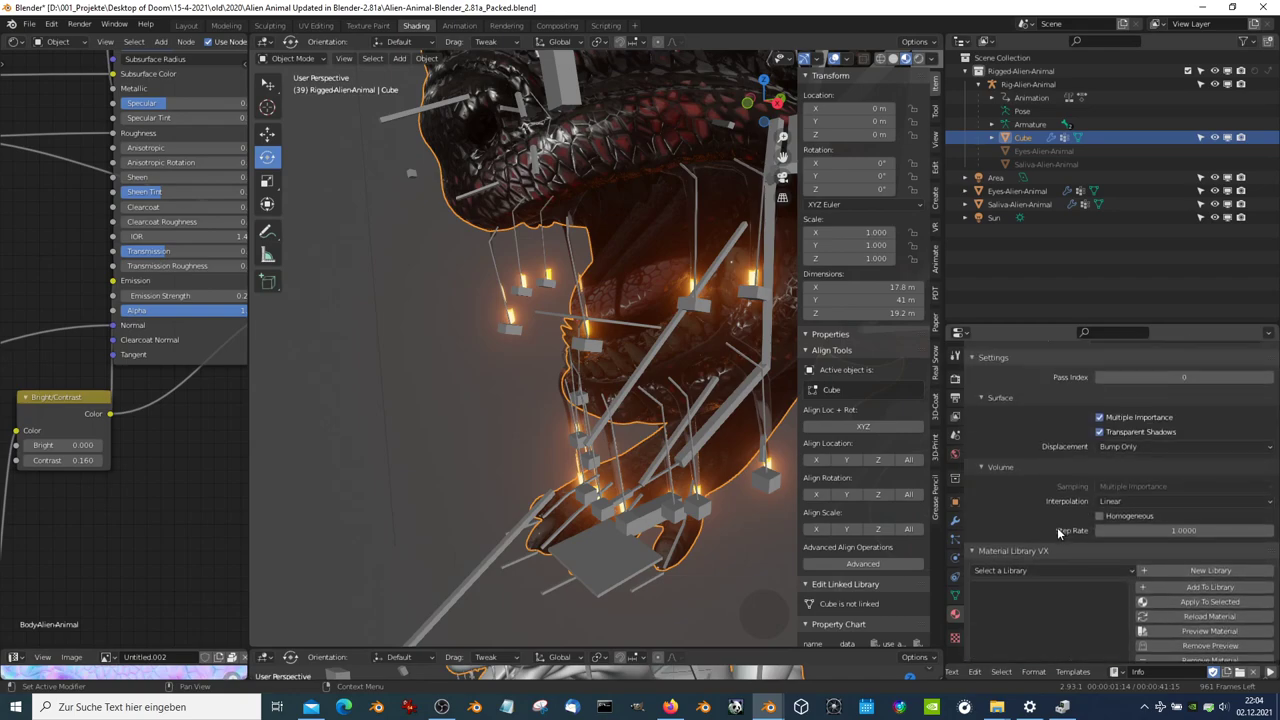
Turn off Transparent Shadows, leaving displacement on Bump Only
click(1155, 447)
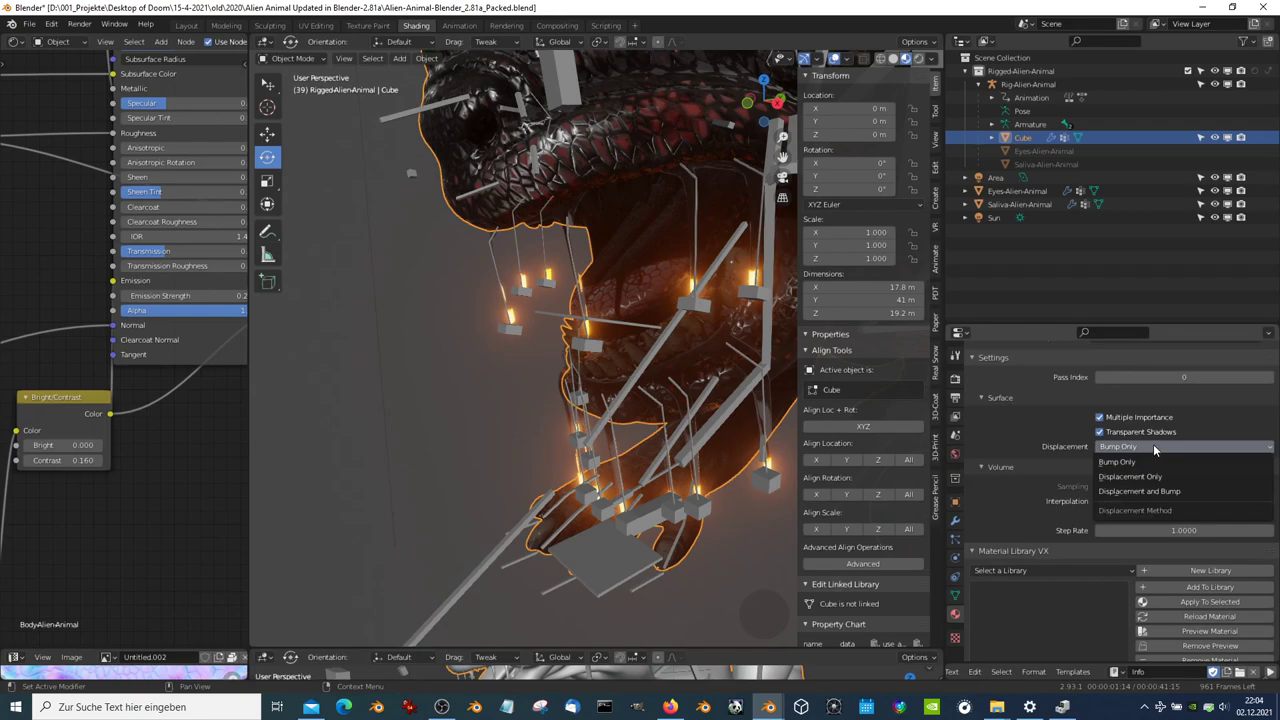
click(1148, 433)
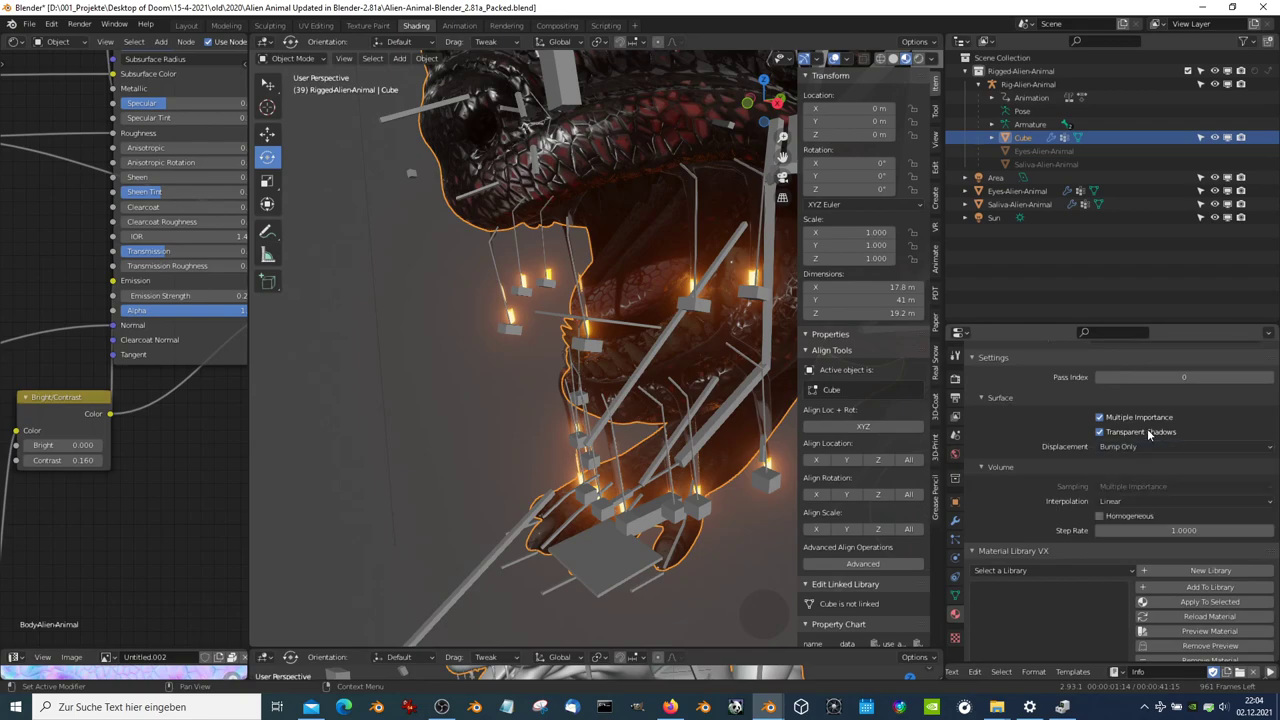
click(1123, 447)
scroll(1038, 426, up, 2)
scroll(1038, 426, up, 2)
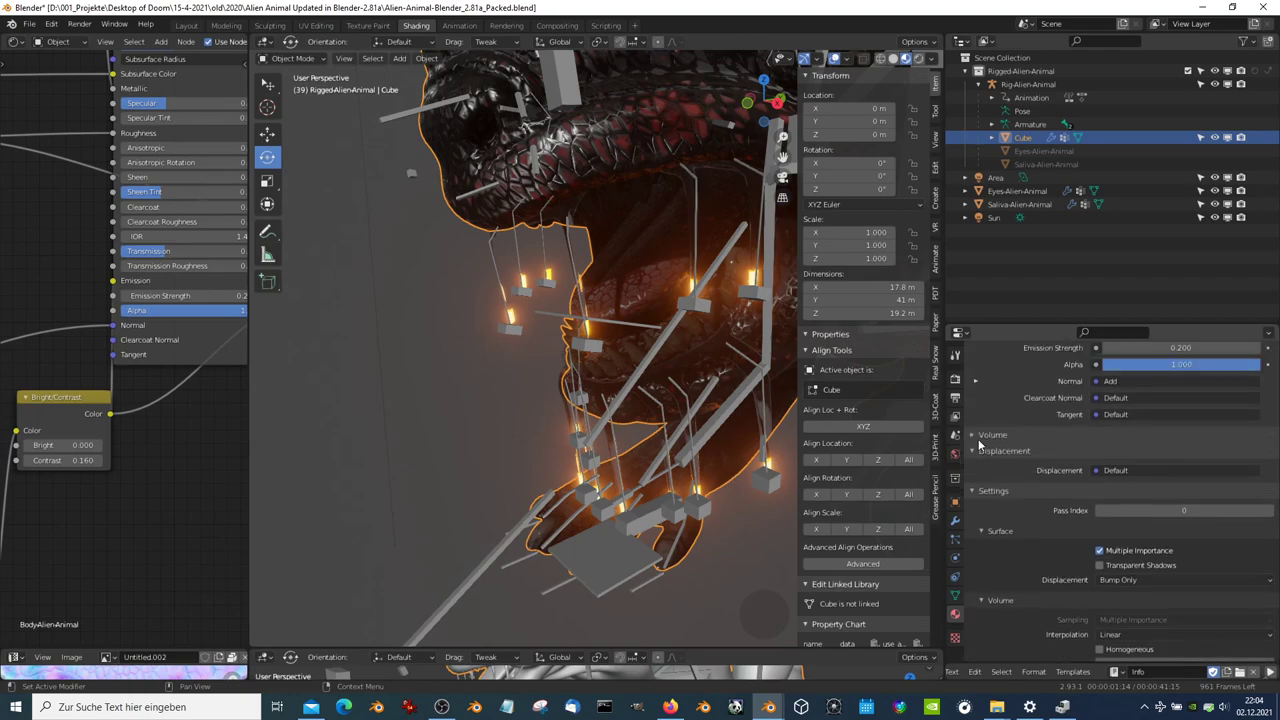
scroll(980, 446, up, 3)
scroll(980, 446, up, 4)
scroll(980, 445, up, 4)
scroll(981, 443, up, 4)
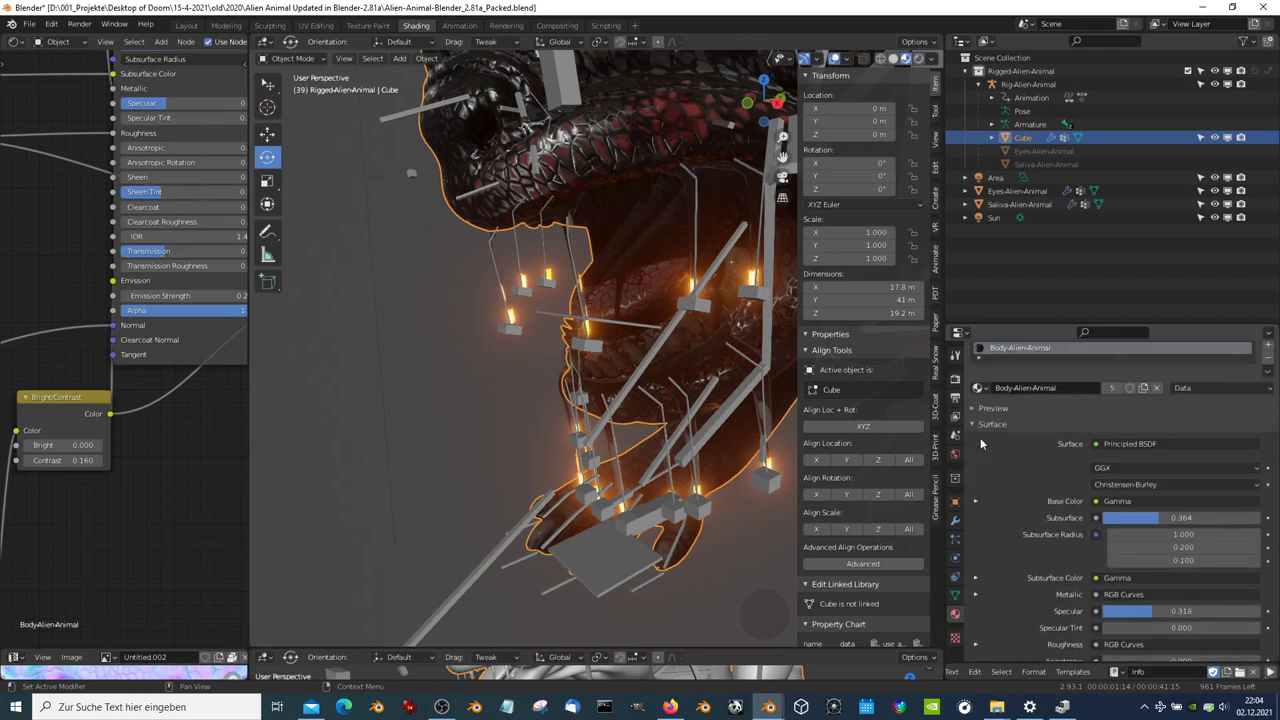
scroll(981, 443, up, 1)
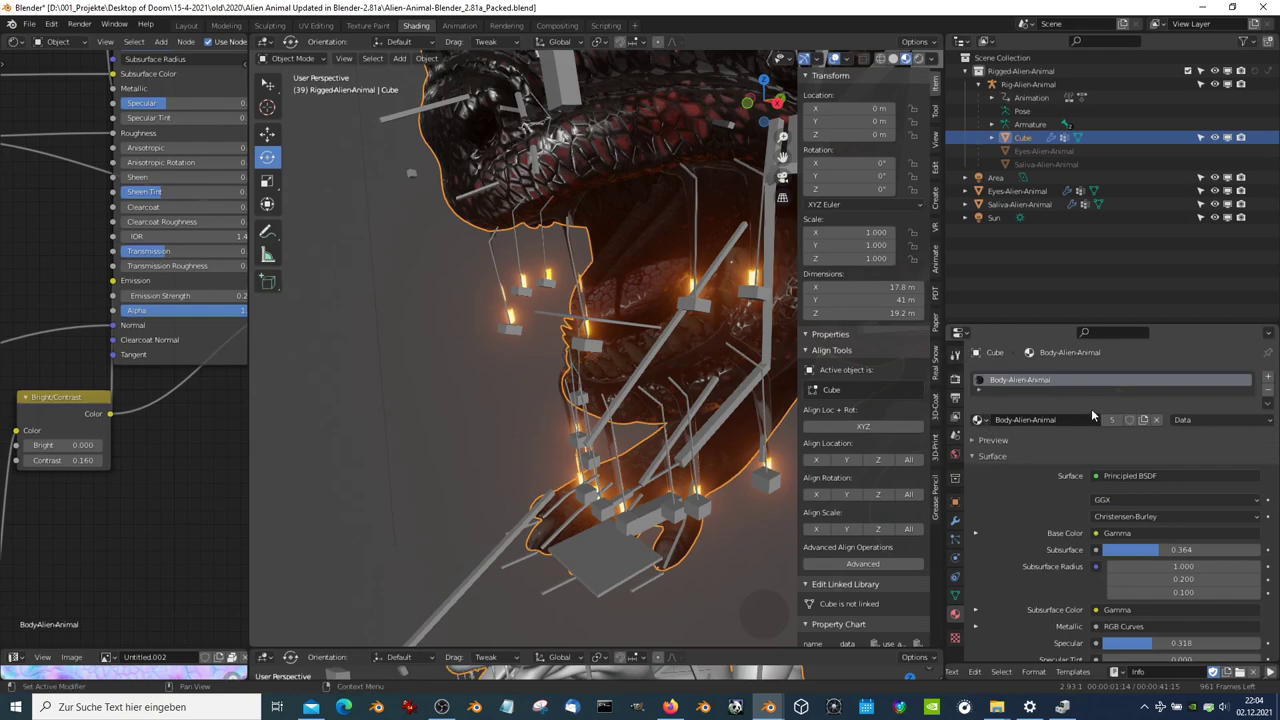
scroll(142, 512, down, 2)
scroll(140, 505, down, 3)
scroll(106, 422, down, 3)
scroll(190, 432, down, 2)
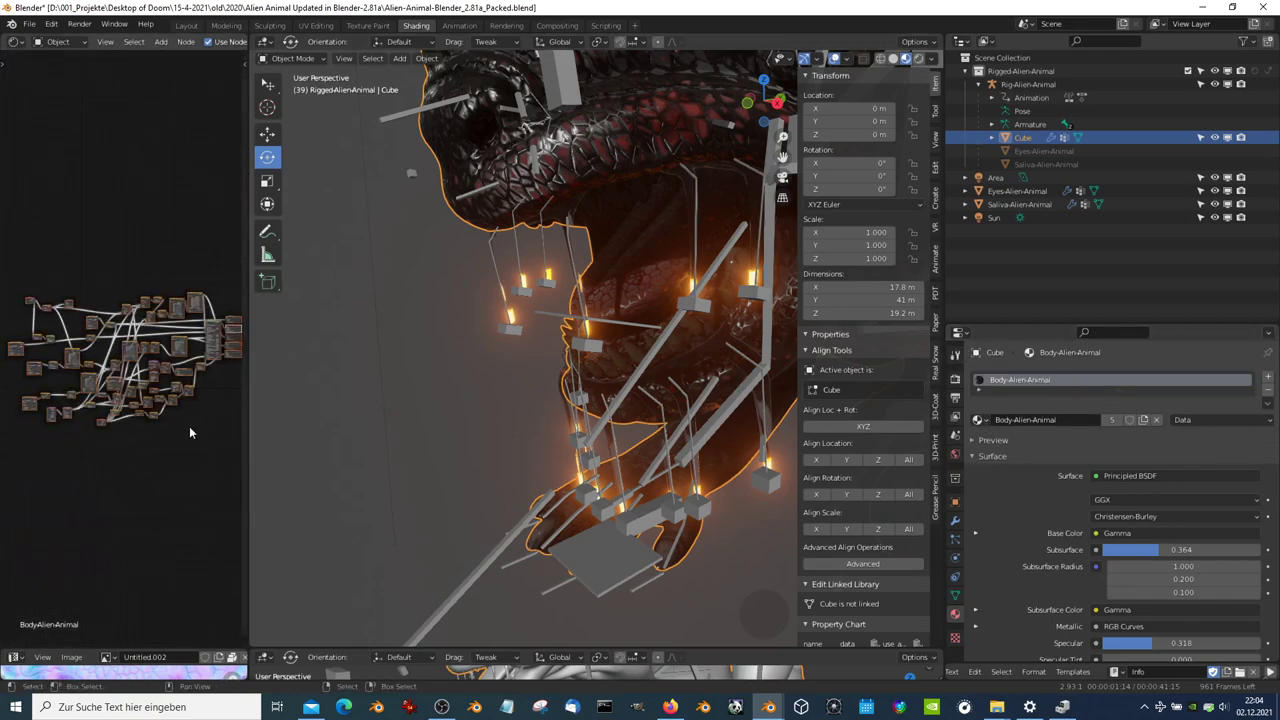
Replace the Cube's Body-Alien-Animal material with a new Material.001 and test-render
click(1268, 392)
click(1268, 377)
click(1108, 421)
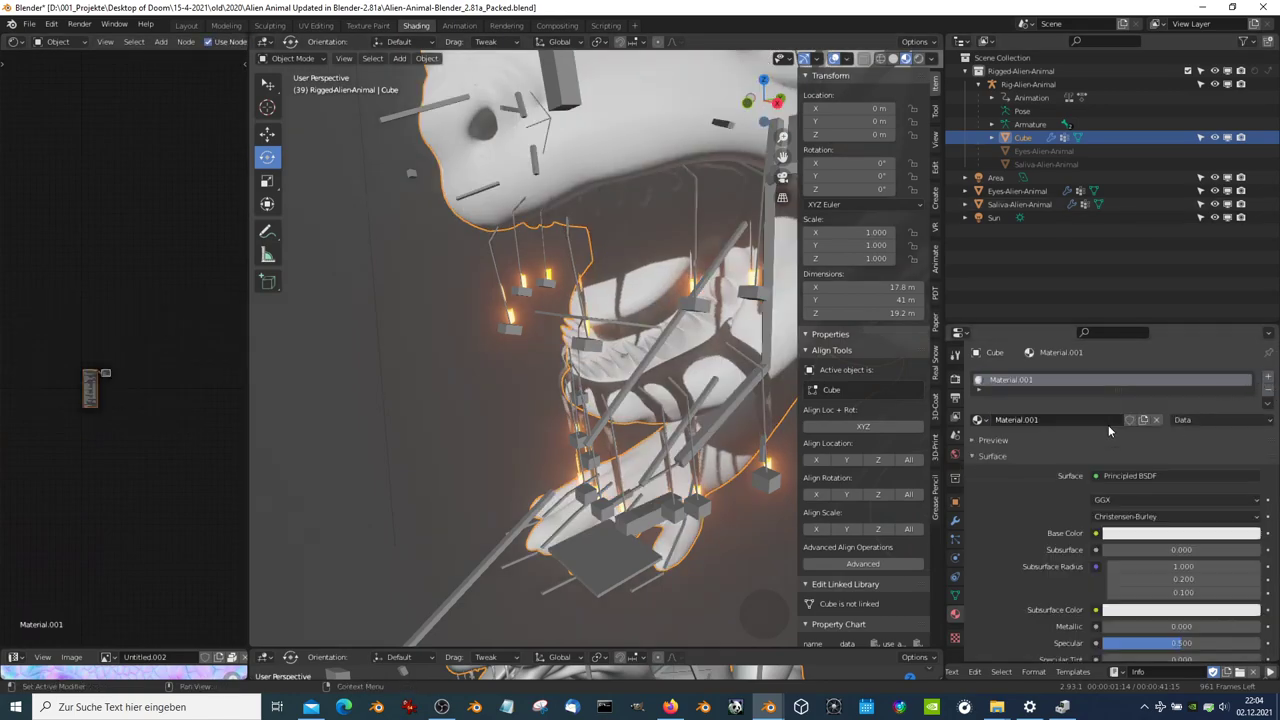
click(79, 24)
click(110, 40)
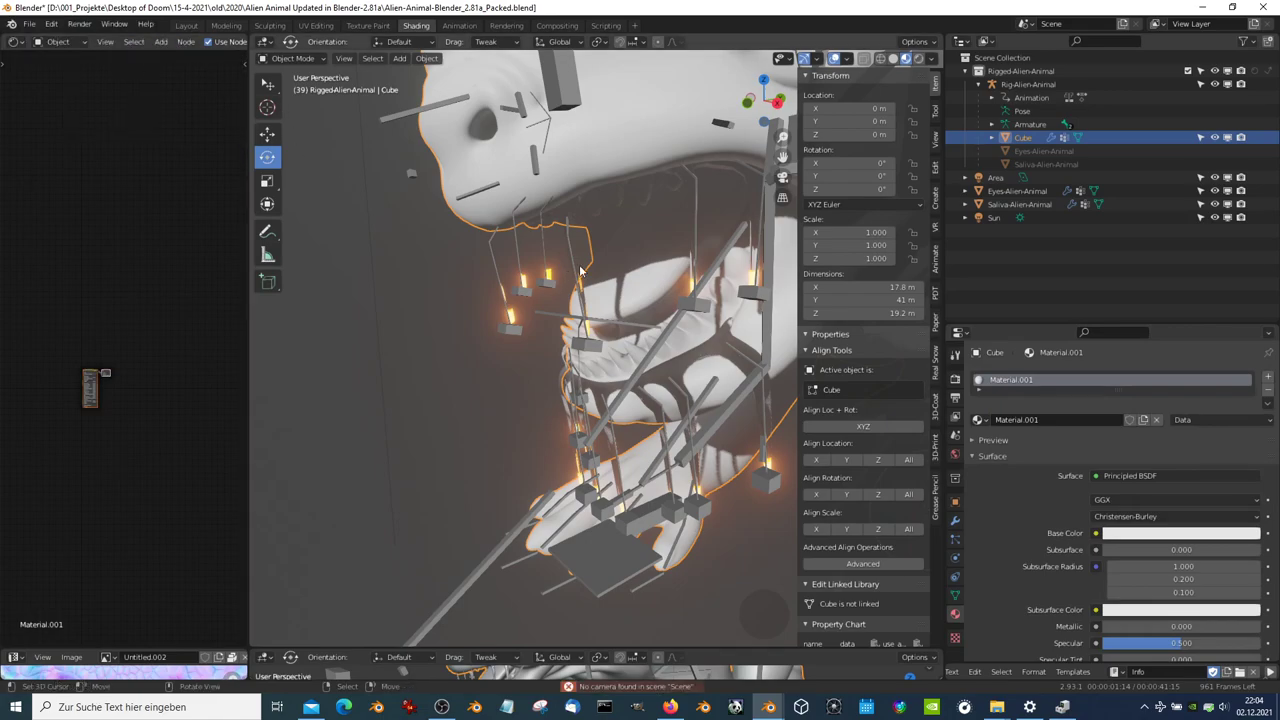
Orbit and zoom around the alien, undo the accidental rotation, and bring up the Add menu
middle_drag(580, 270, 484, 310)
key(alt+Tab)
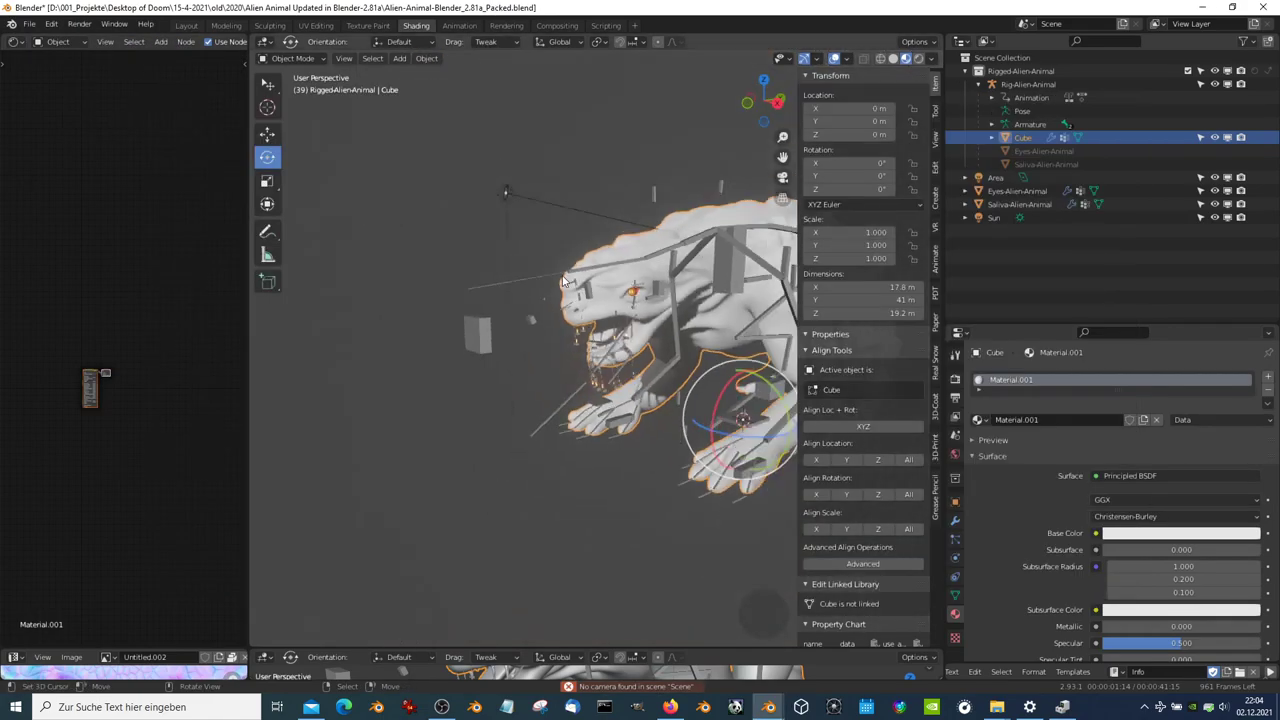
middle_drag(565, 282, 529, 284)
middle_drag(710, 275, 675, 260)
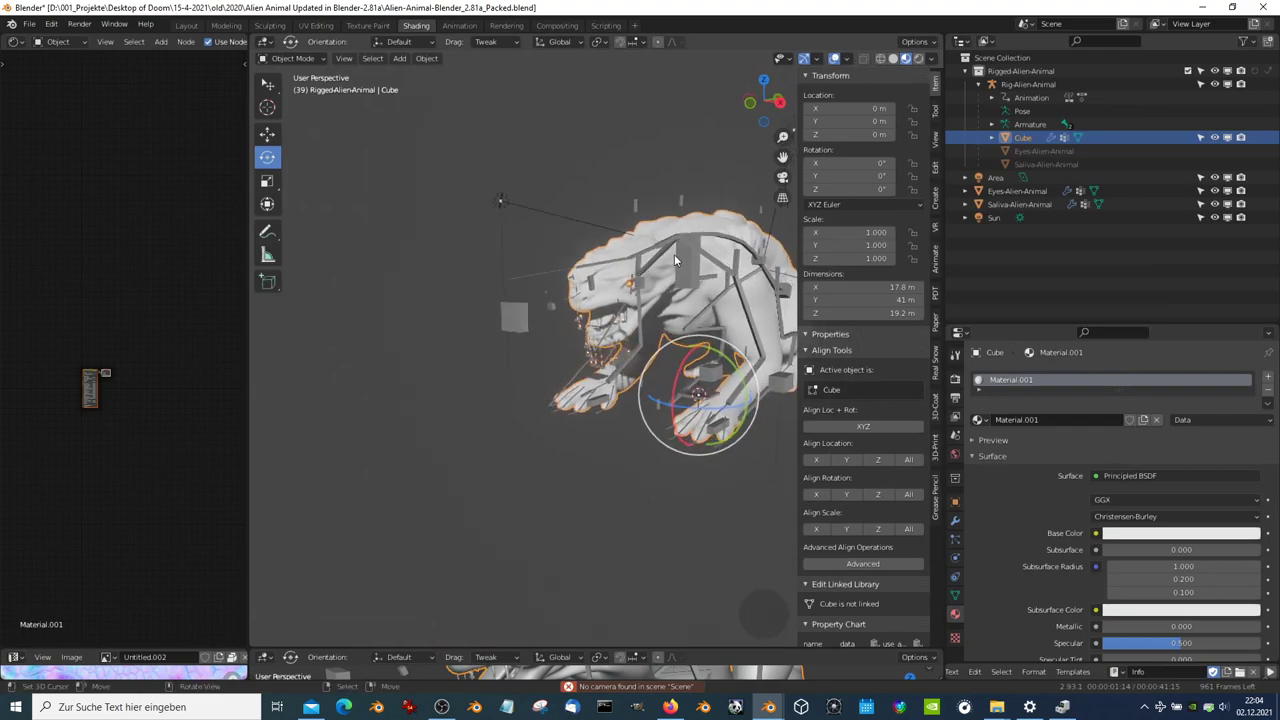
drag(675, 260, 621, 316)
ctrl+middle_drag(658, 270, 651, 253)
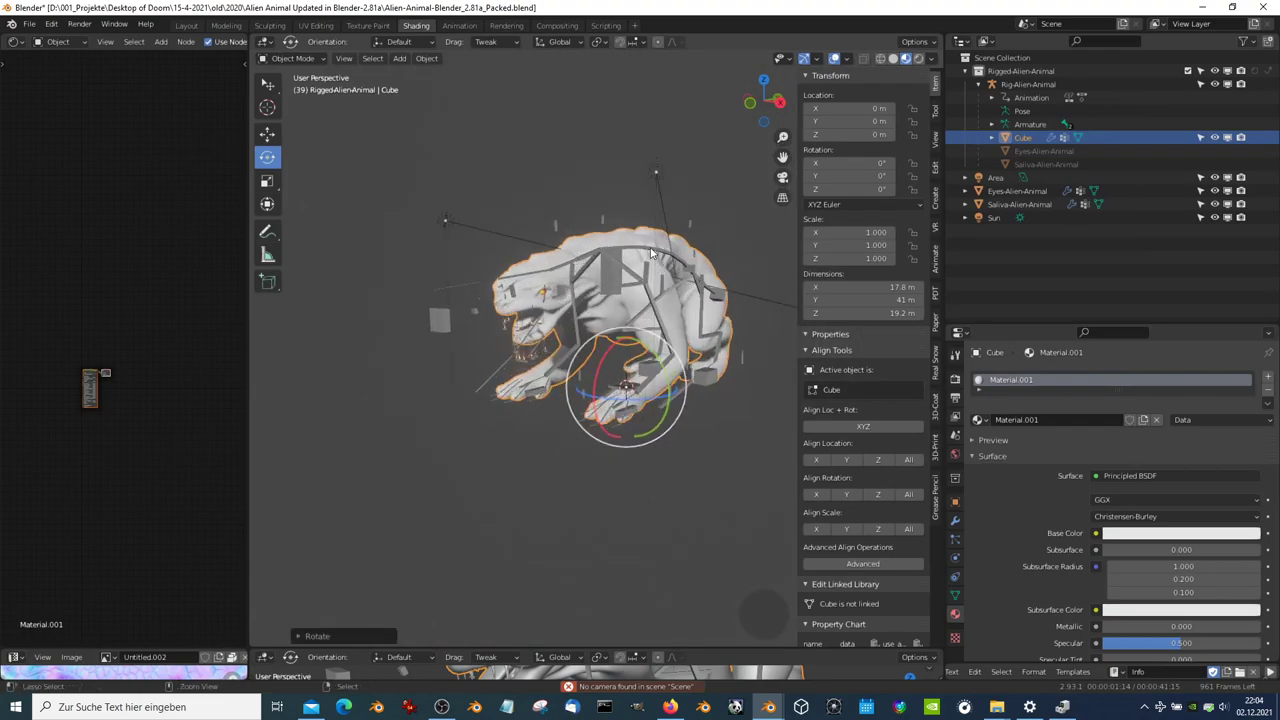
key(ctrl+z)
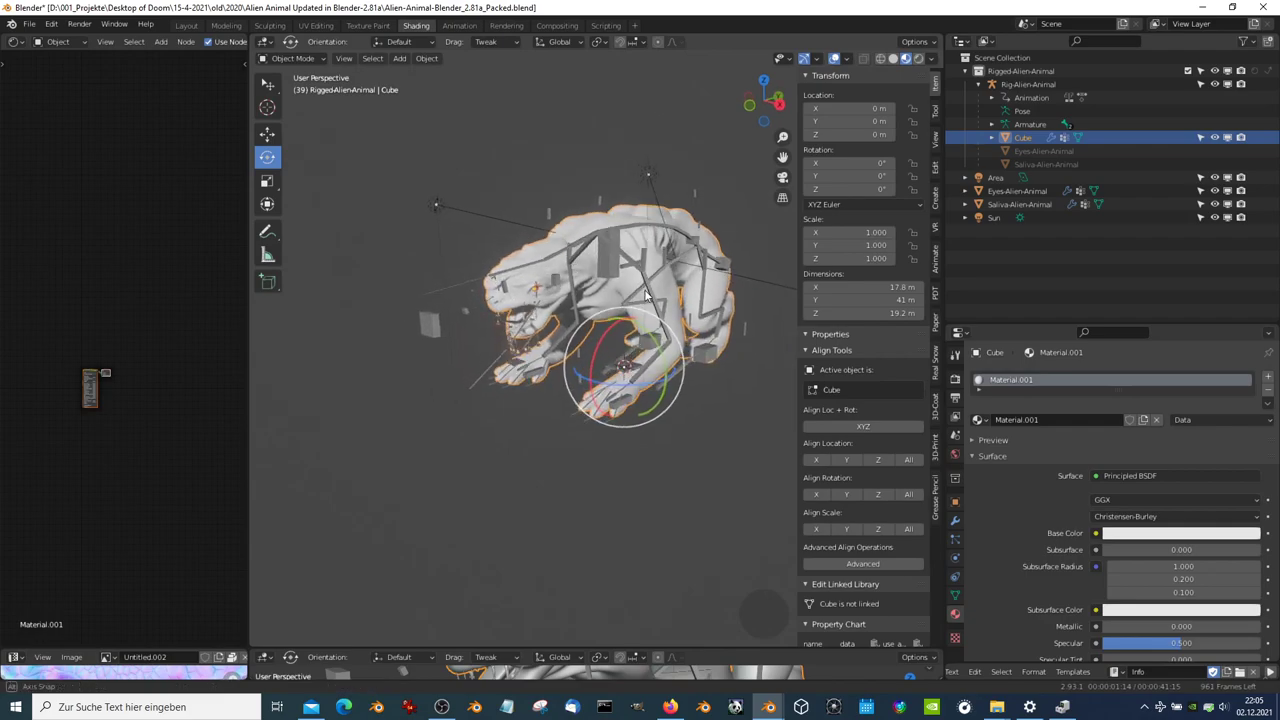
click(80, 24)
key(ctrl+z)
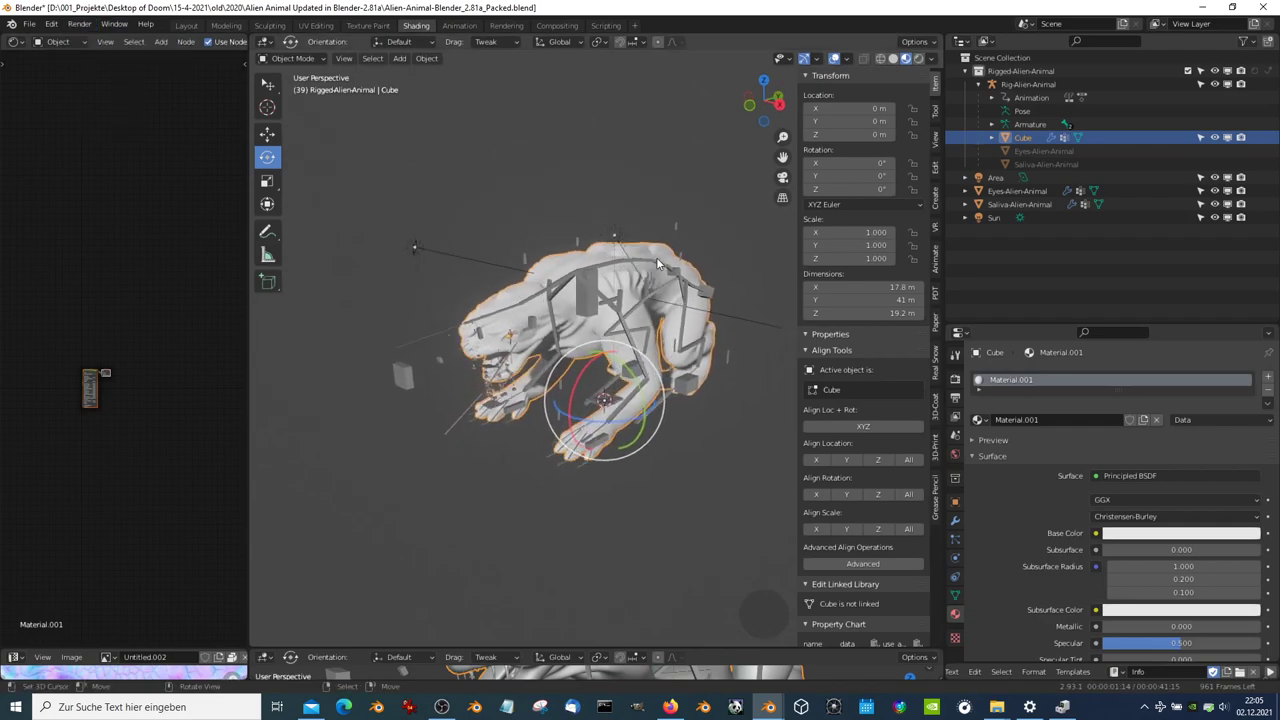
key(ctrl+z)
key(shift+a)
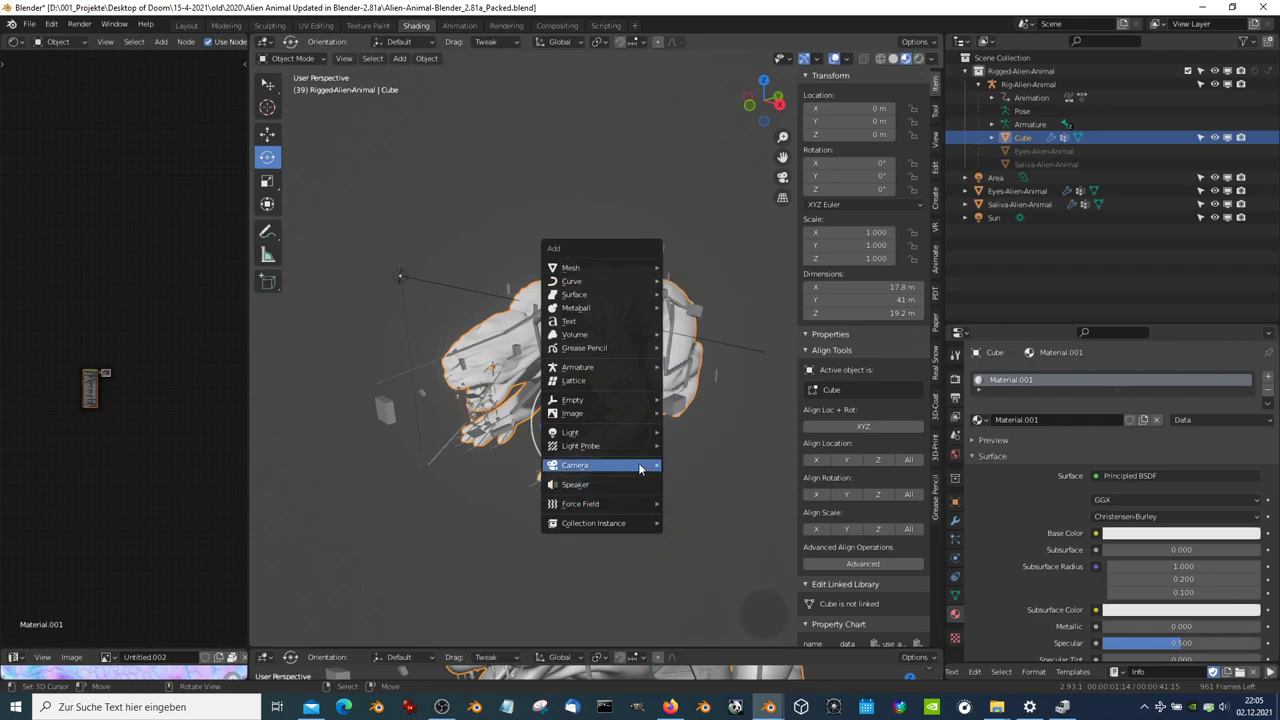
Add a camera aligned to the view, pulled back along local Z, and test-render it
mouse_move(600, 465)
click(692, 466)
key(KP_0)
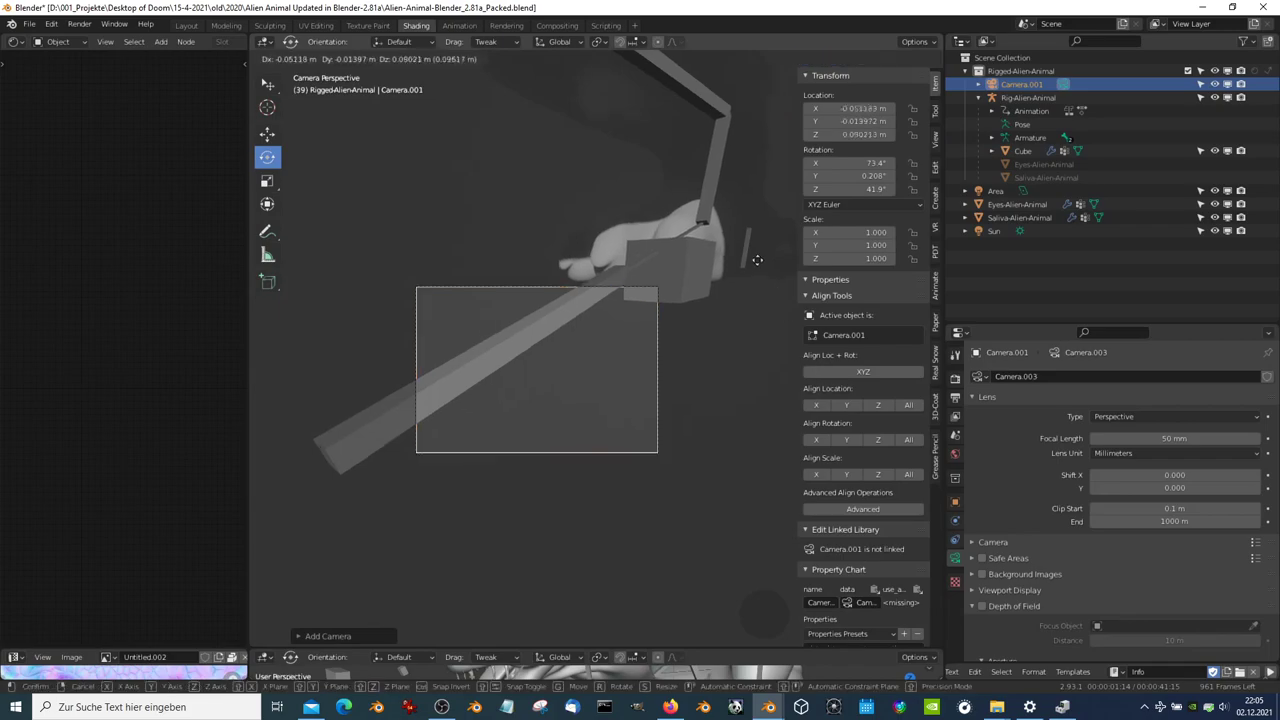
key(g)
key(z)
key(z)
click(776, 514)
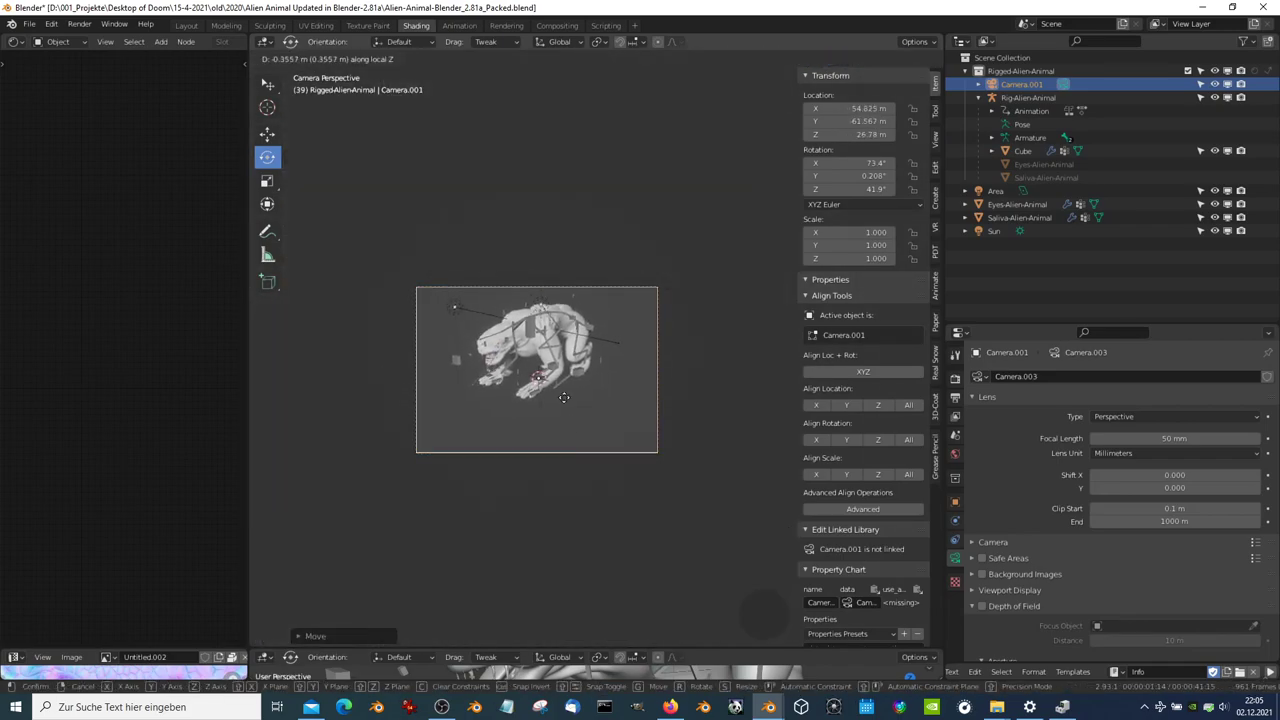
click(79, 23)
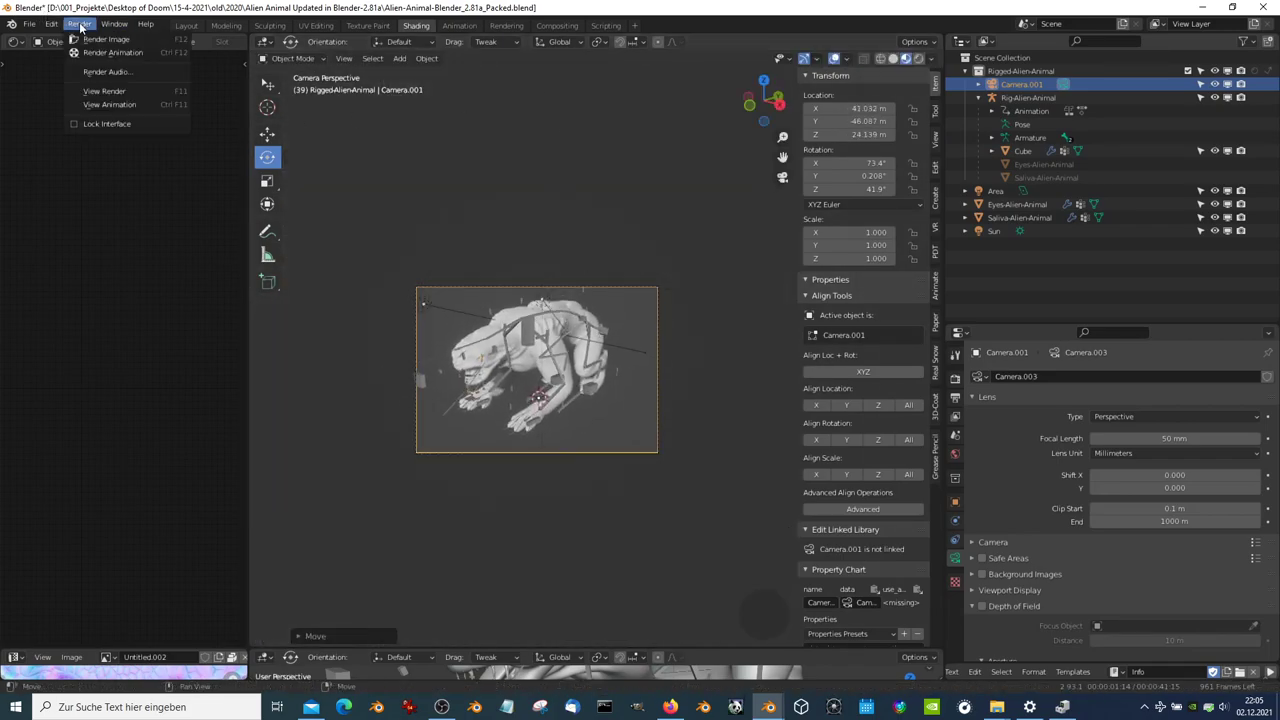
click(88, 38)
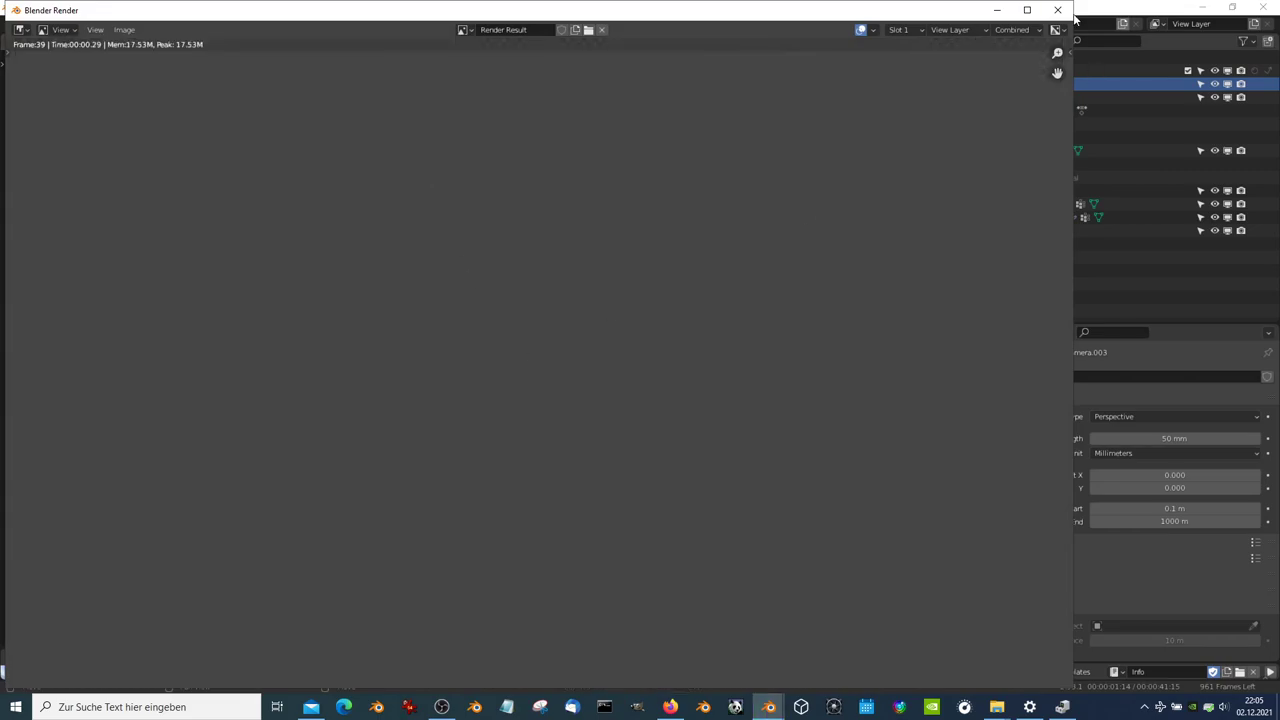
click(1057, 10)
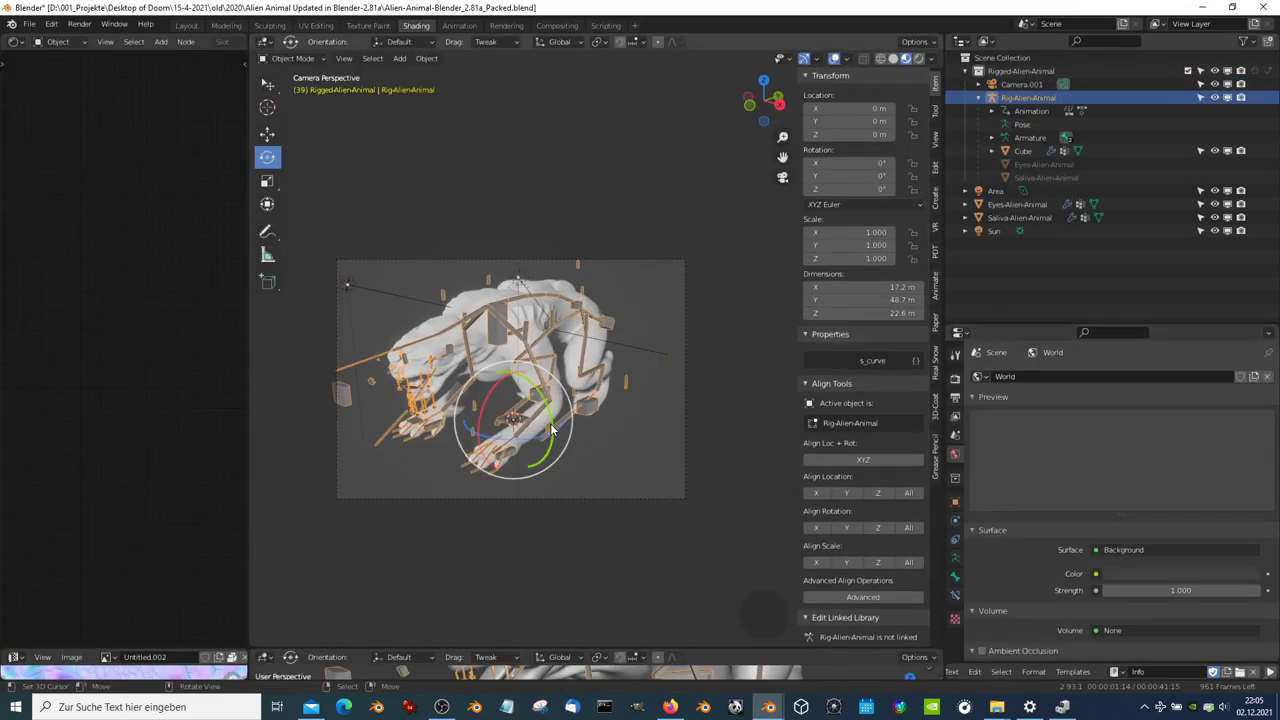
Clear the Cube's parent keeping its transformation, then render the animation
click(551, 428)
click(955, 613)
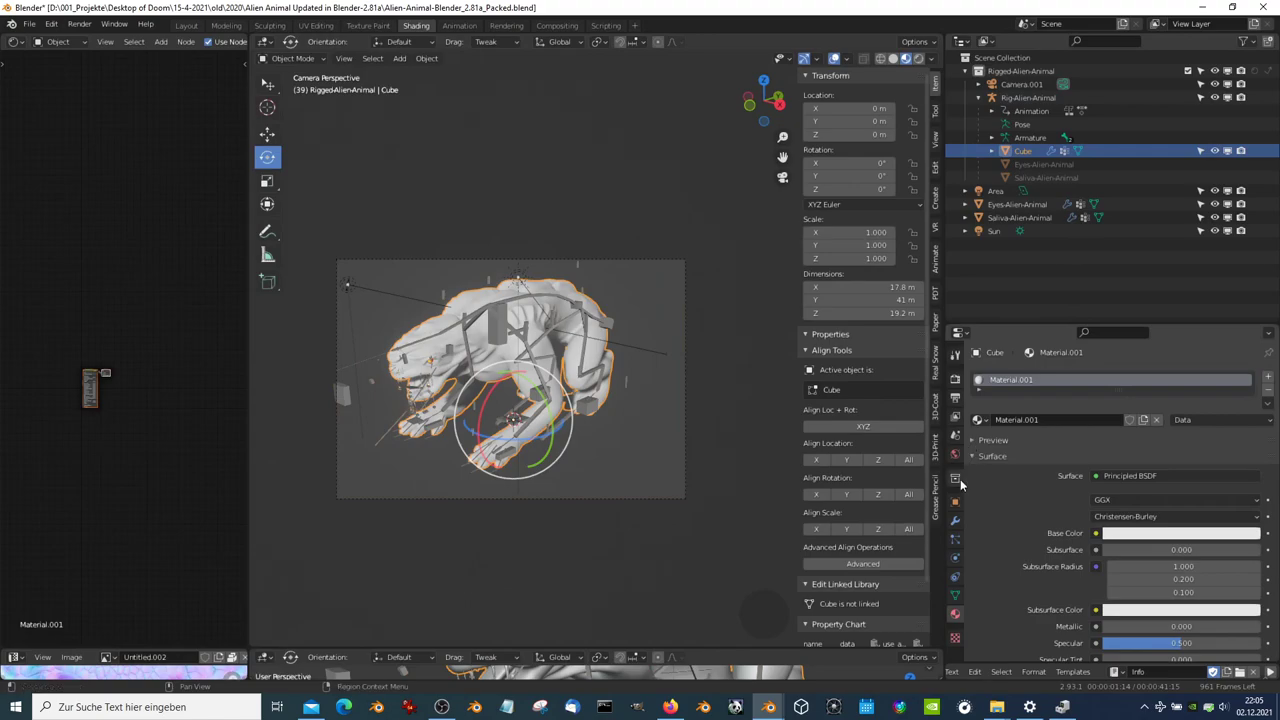
key(alt+p)
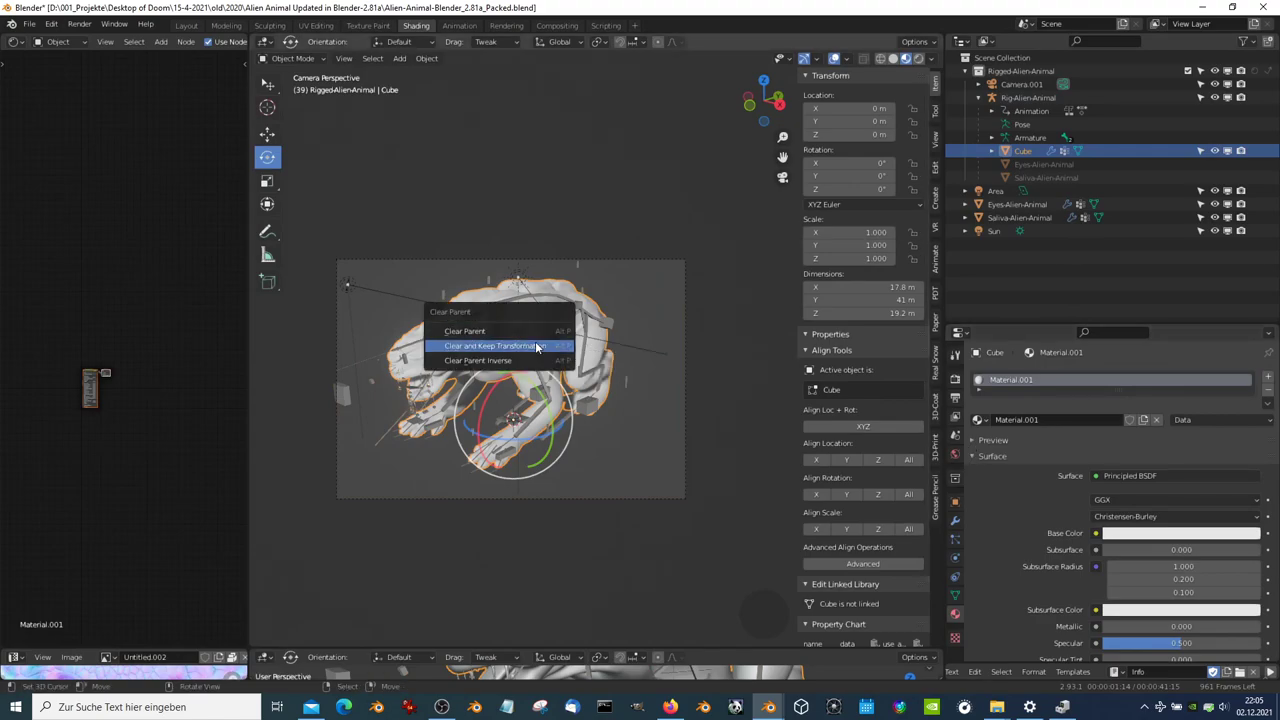
click(537, 346)
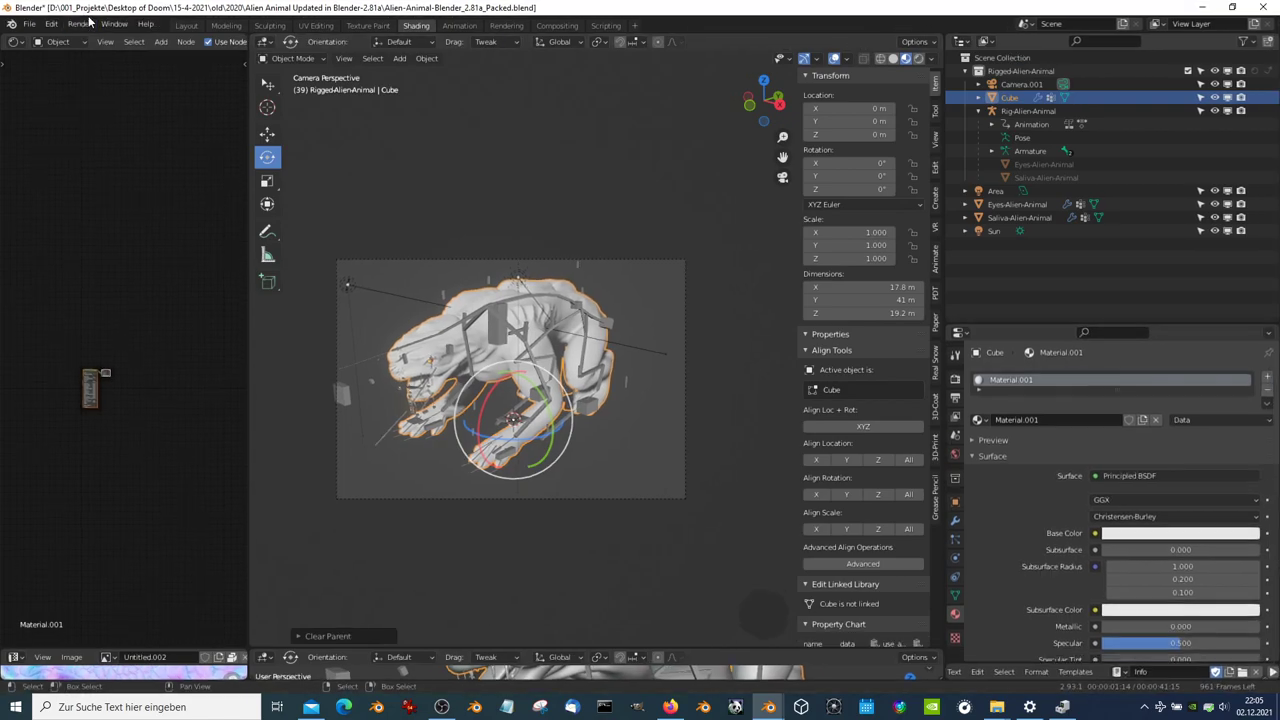
click(88, 23)
click(165, 49)
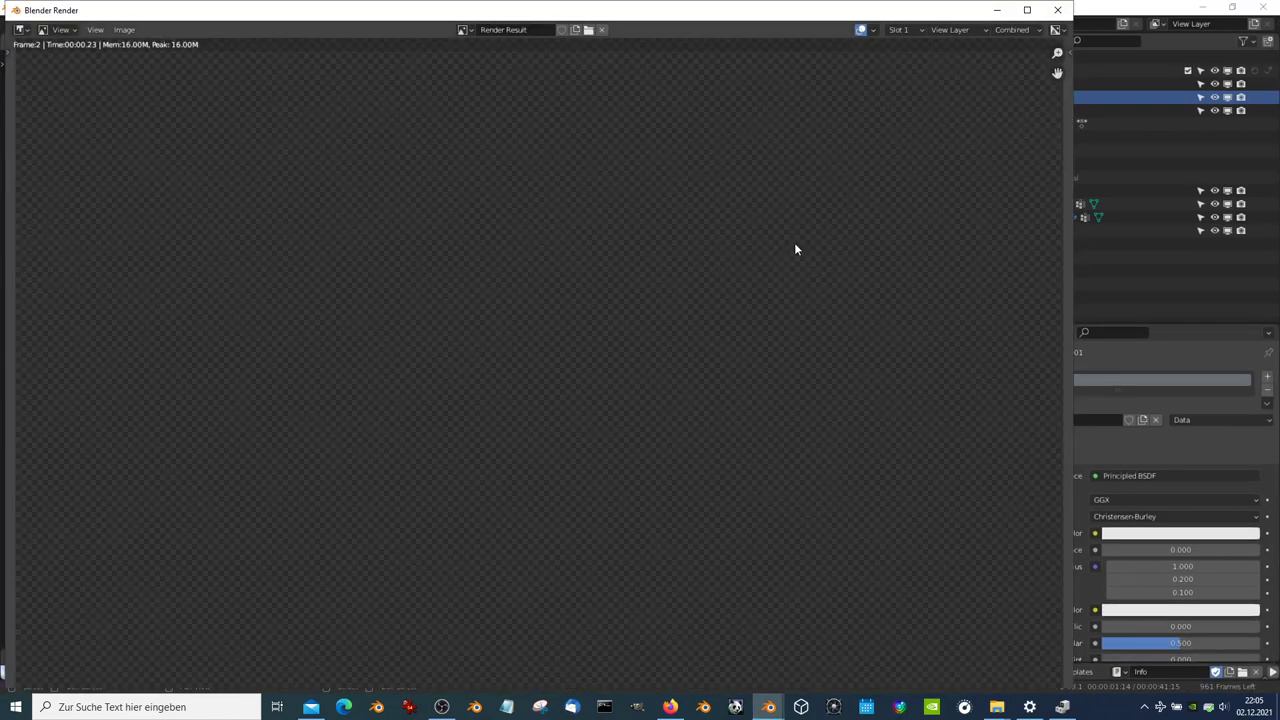
click(1058, 10)
Render a test still of frame 39 and close the render result
click(80, 23)
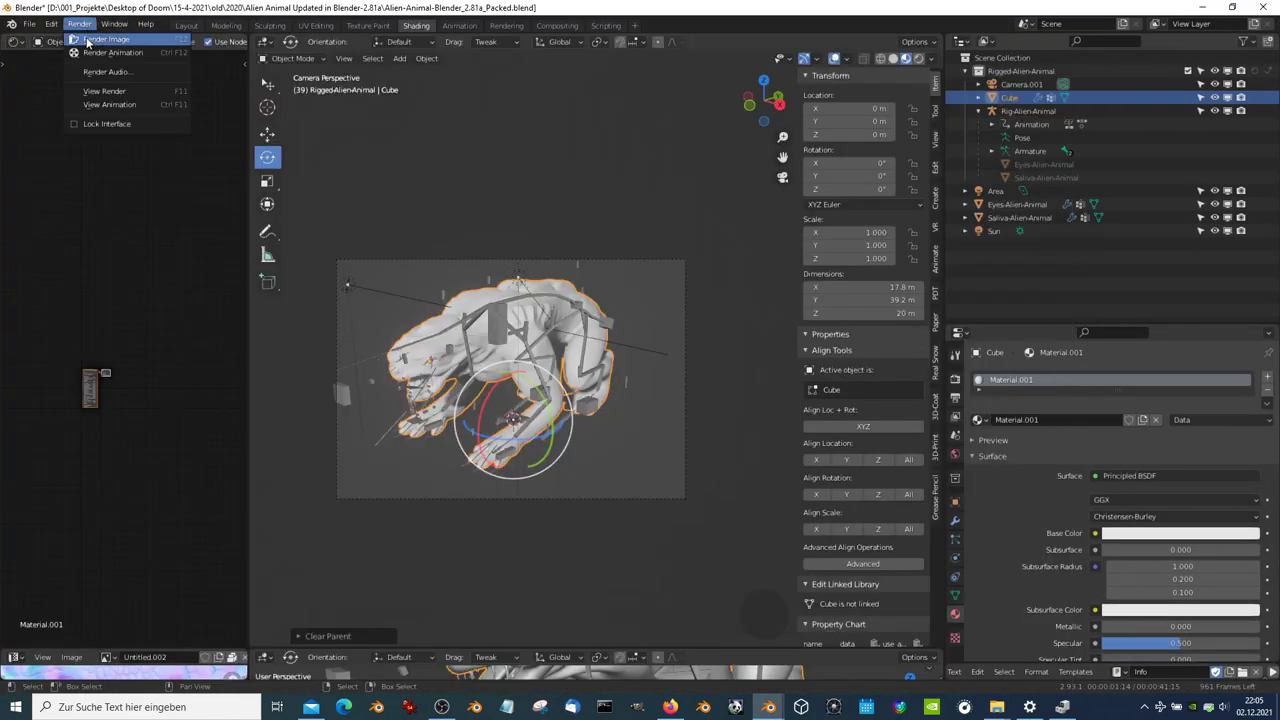
click(115, 41)
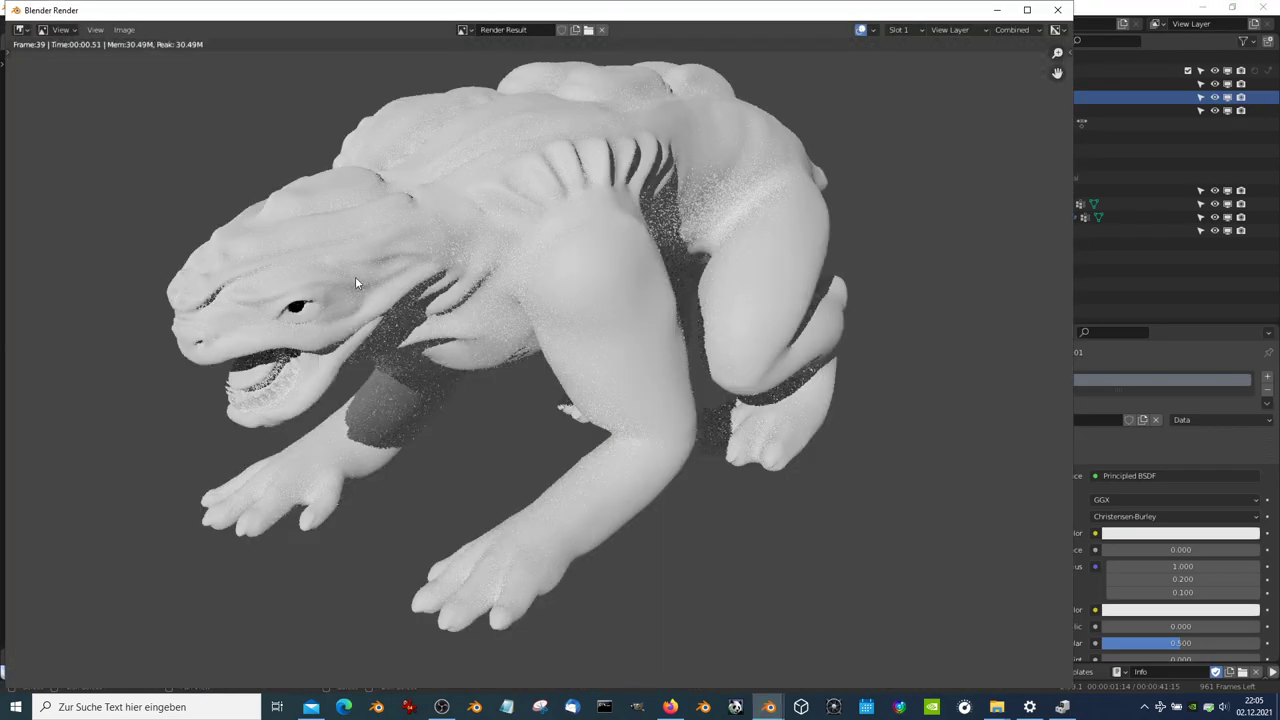
click(1058, 10)
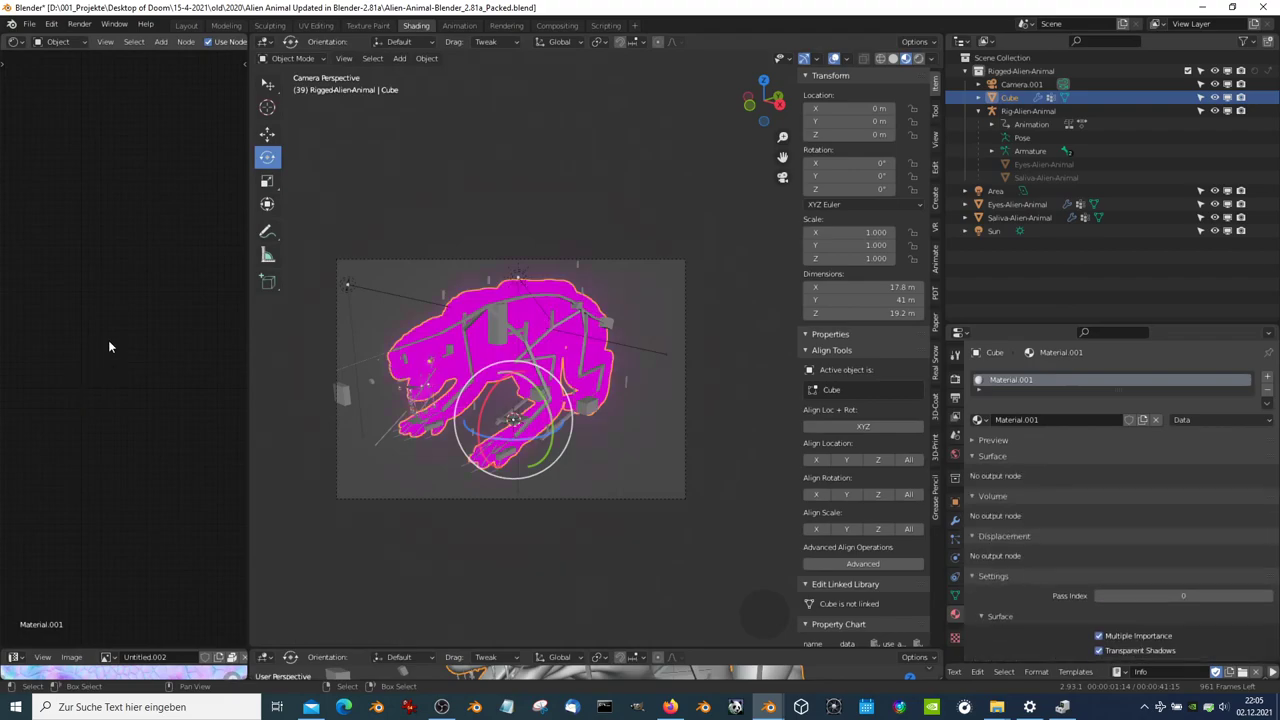
Bring the material node tree into view, then render and close another textured test still
scroll(108, 340, up, 5)
scroll(67, 352, up, 2)
scroll(75, 360, up, 2)
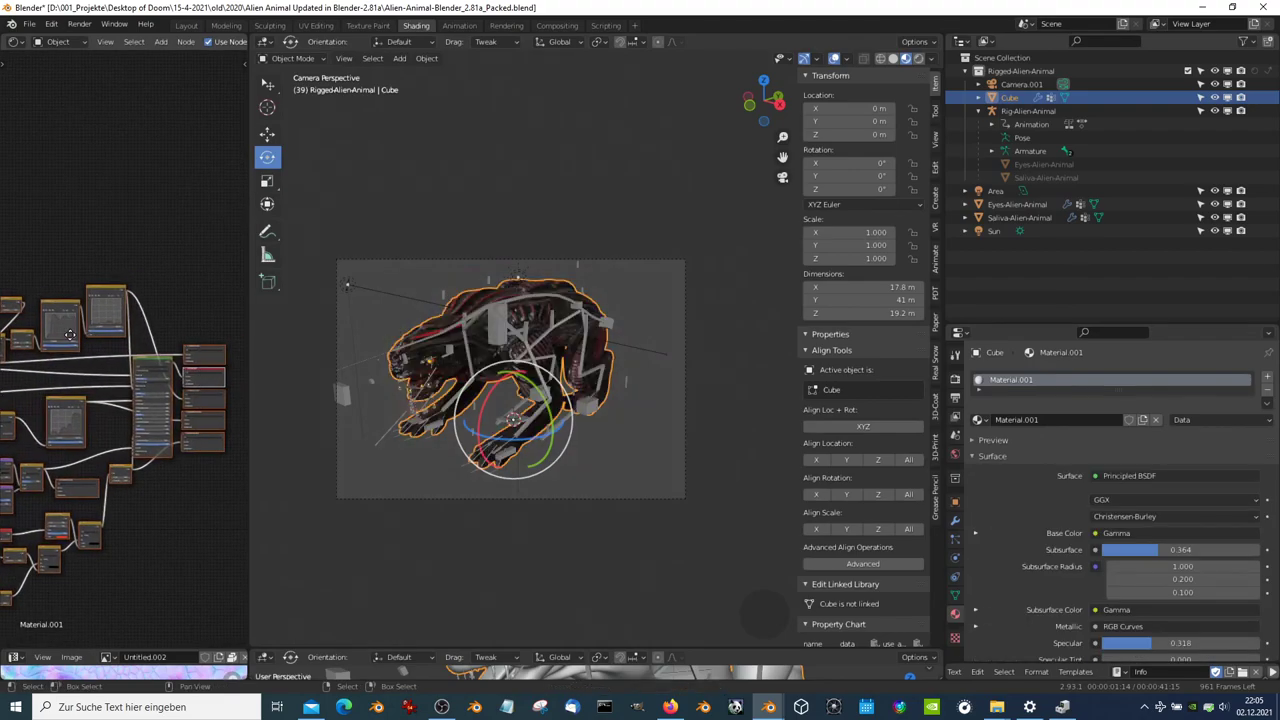
scroll(85, 368, up, 2)
scroll(92, 375, up, 2)
middle_drag(92, 375, 76, 381)
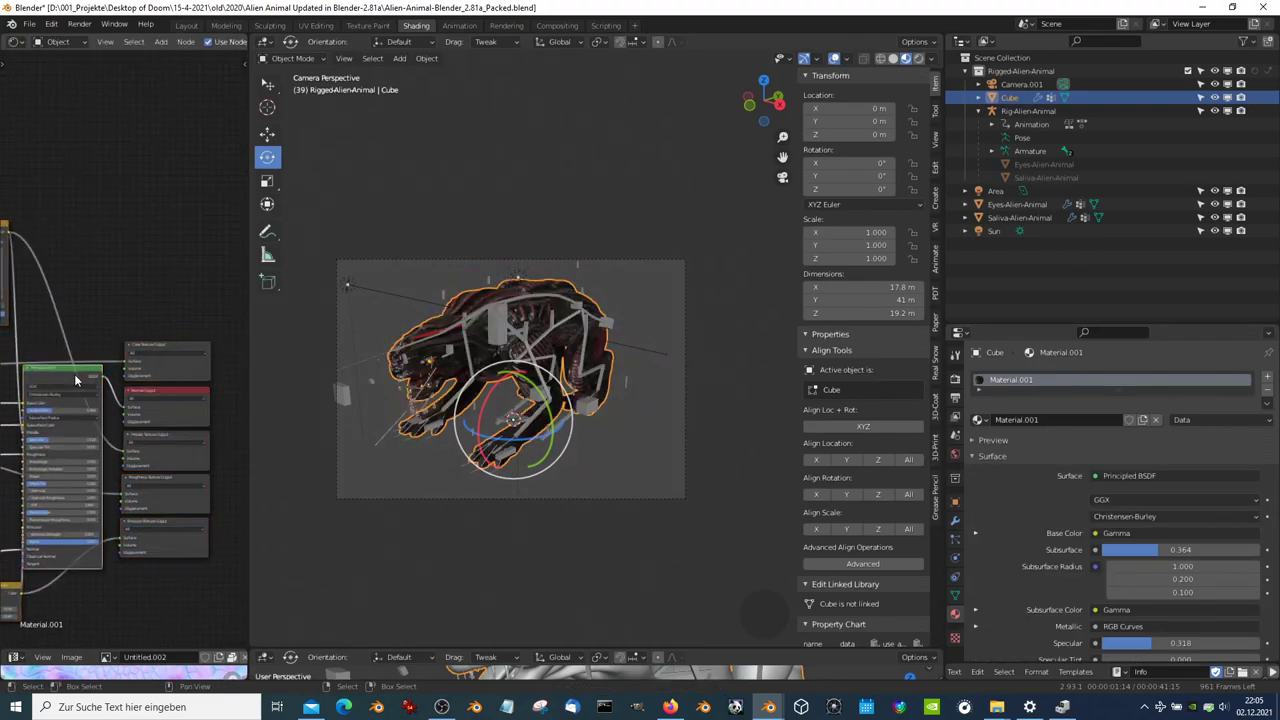
click(82, 24)
click(89, 42)
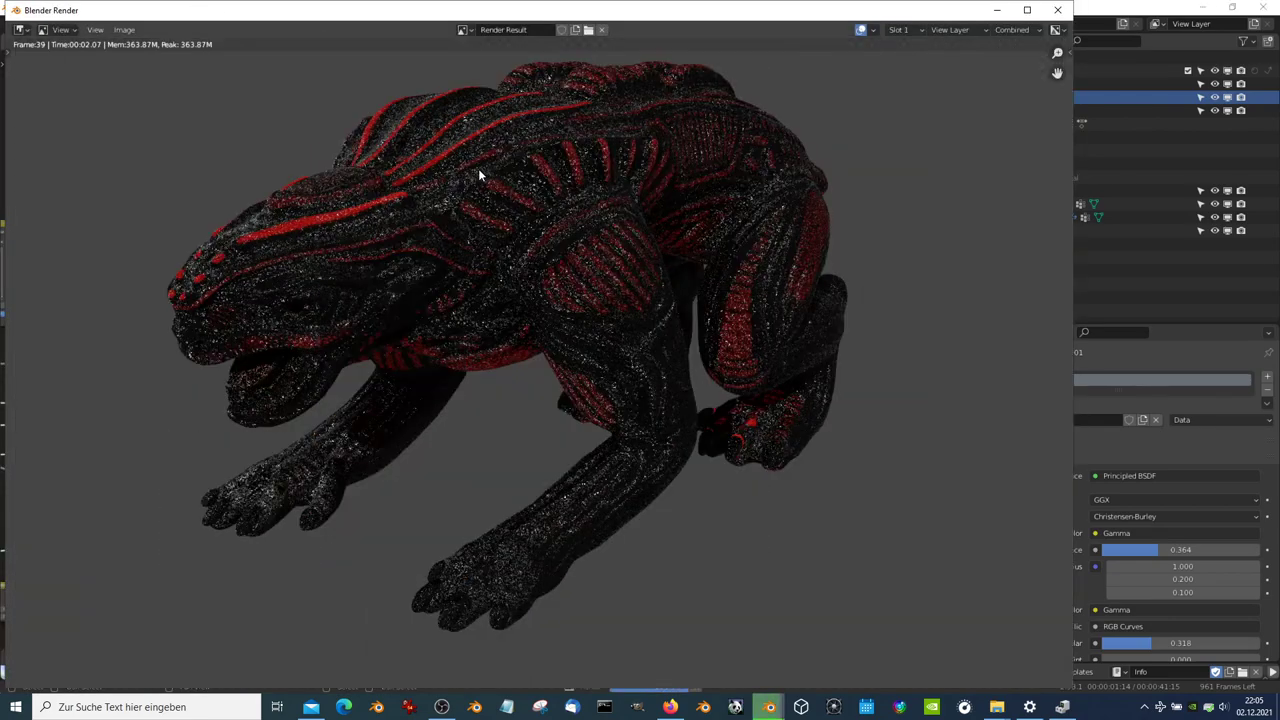
click(1057, 10)
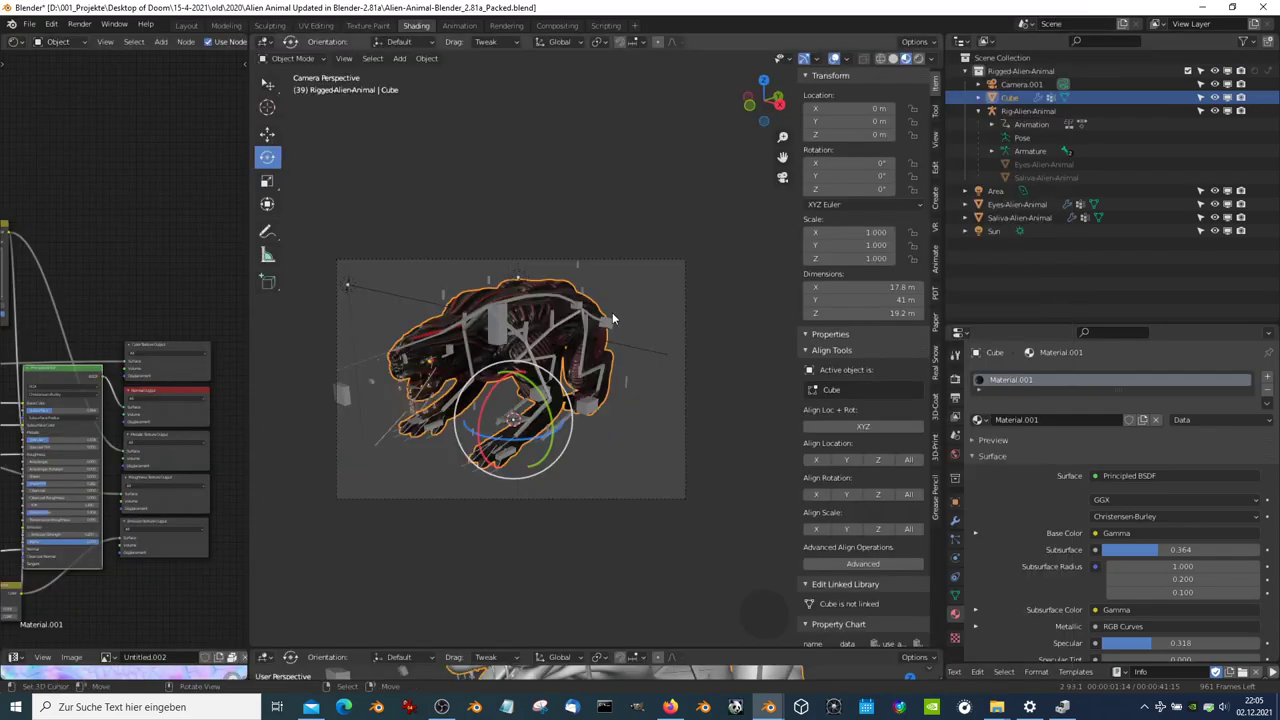
Show the Cube's modifiers, then select the Rig-Alien-Animal armature and cancel a trial move
click(954, 520)
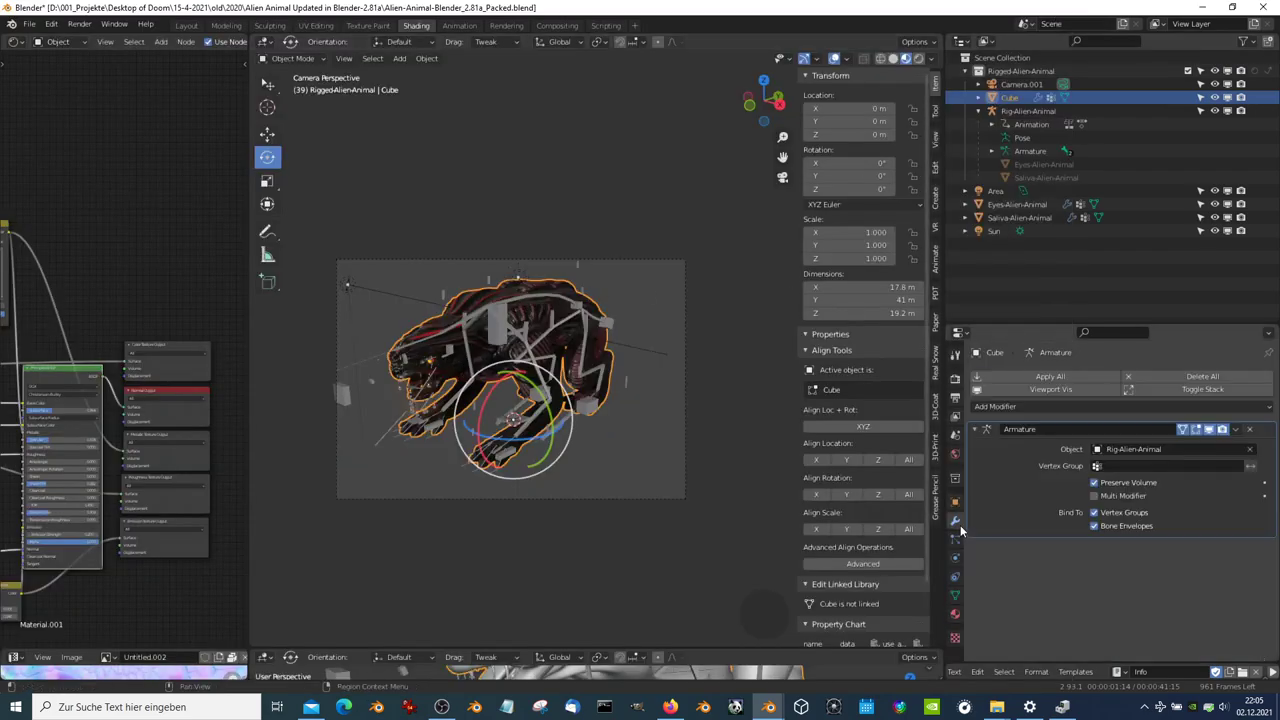
click(574, 318)
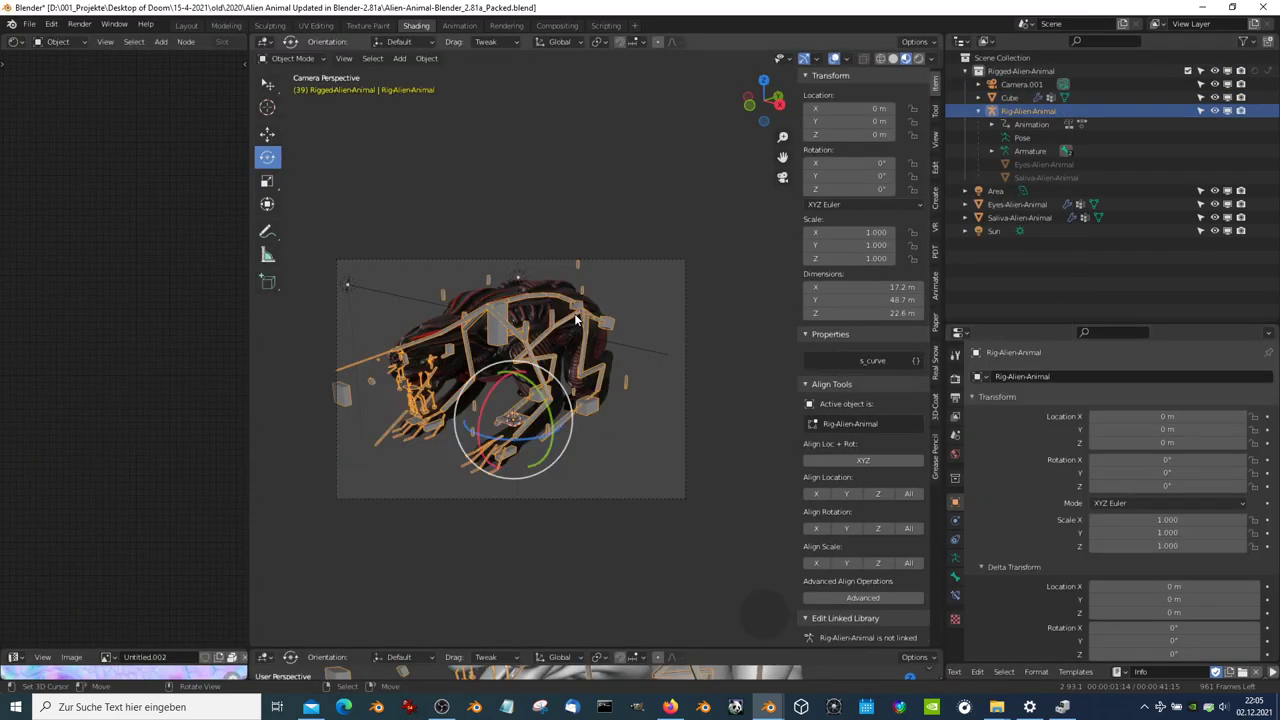
key(space)
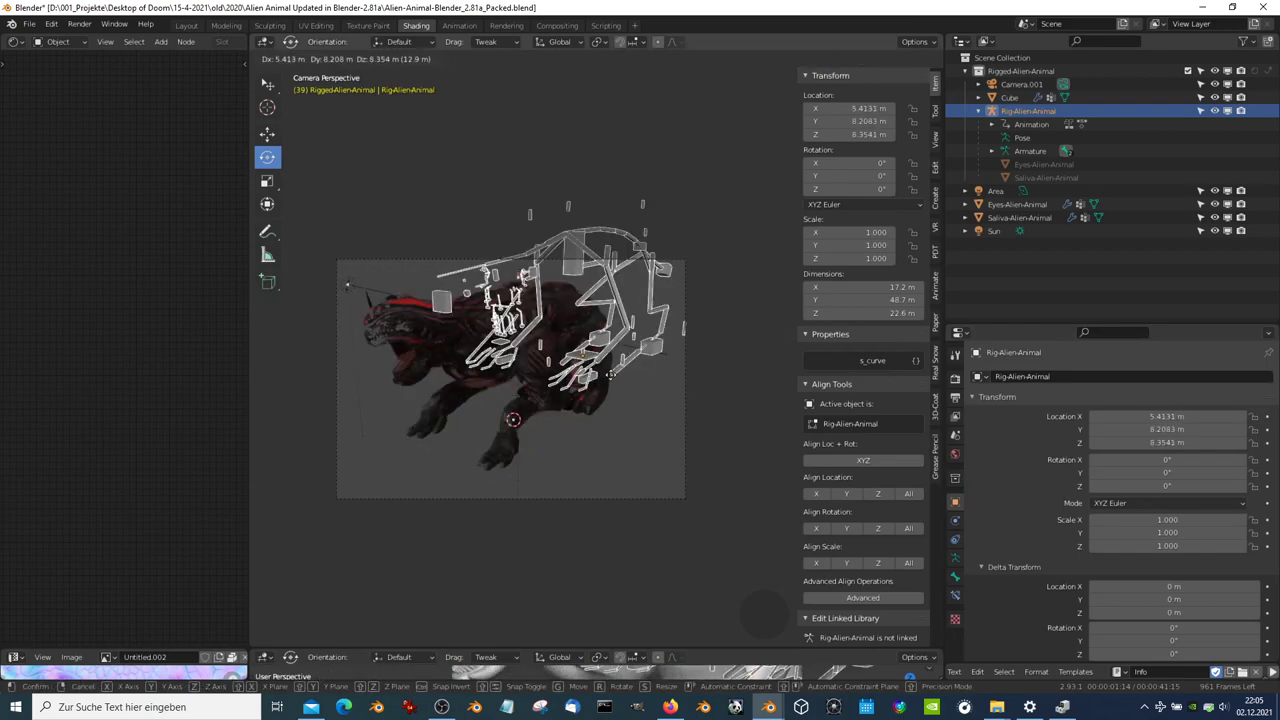
key(Escape)
Select the Cube plus the Rig-Alien-Animal armature and bring up the Ctrl+P parenting options
click(542, 299)
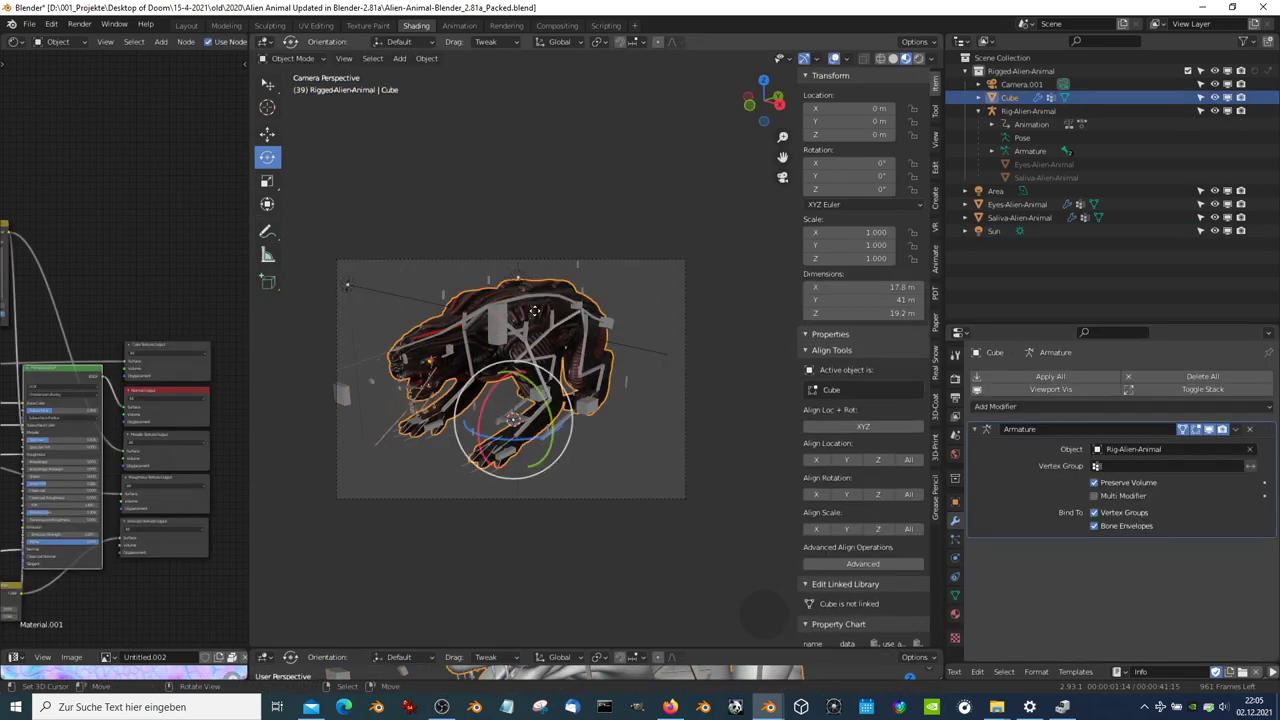
scroll(677, 325, up, 2)
click(620, 312)
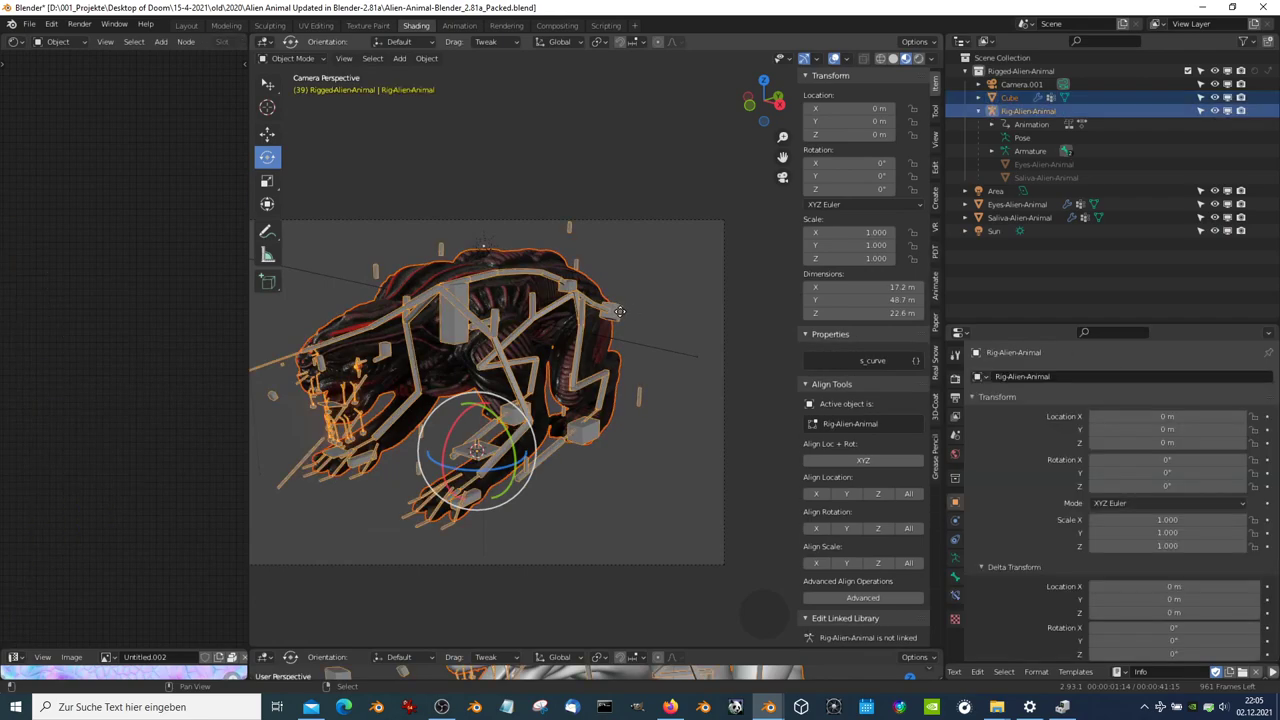
key(ctrl+p)
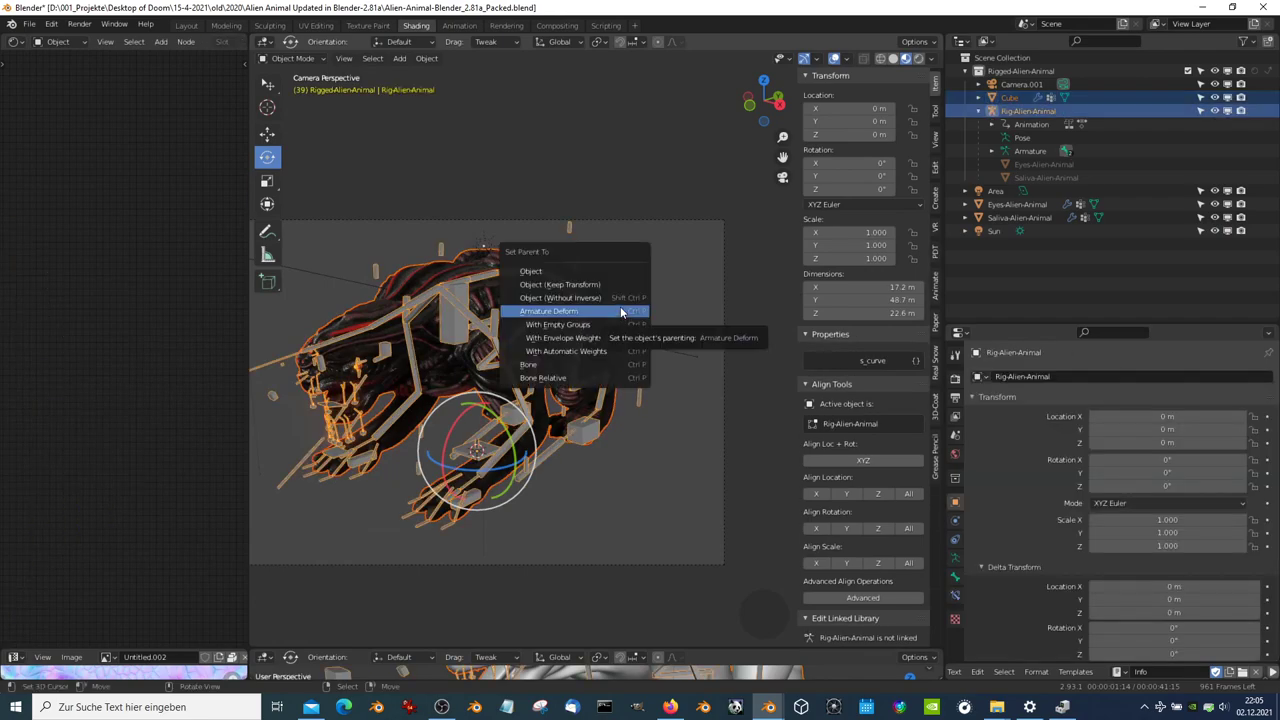
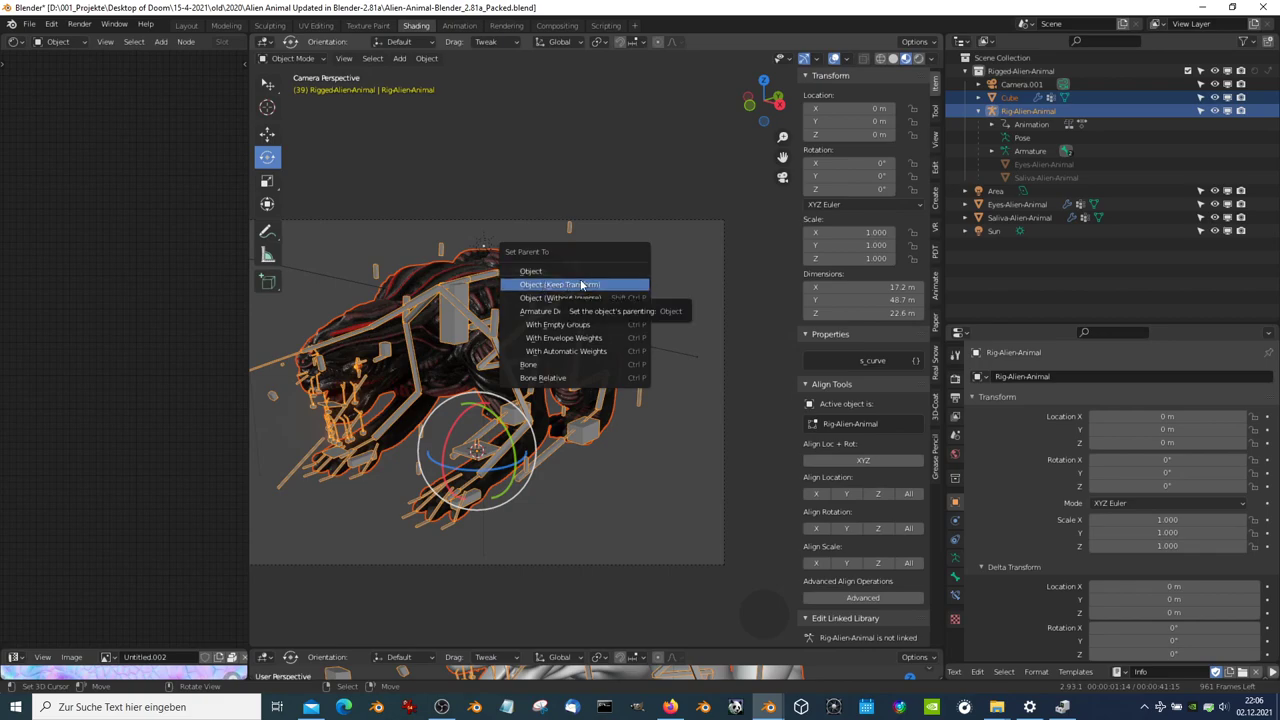
Parent the Cube to Rig-Alien-Animal with Keep Transform and check a test render
click(581, 286)
click(80, 22)
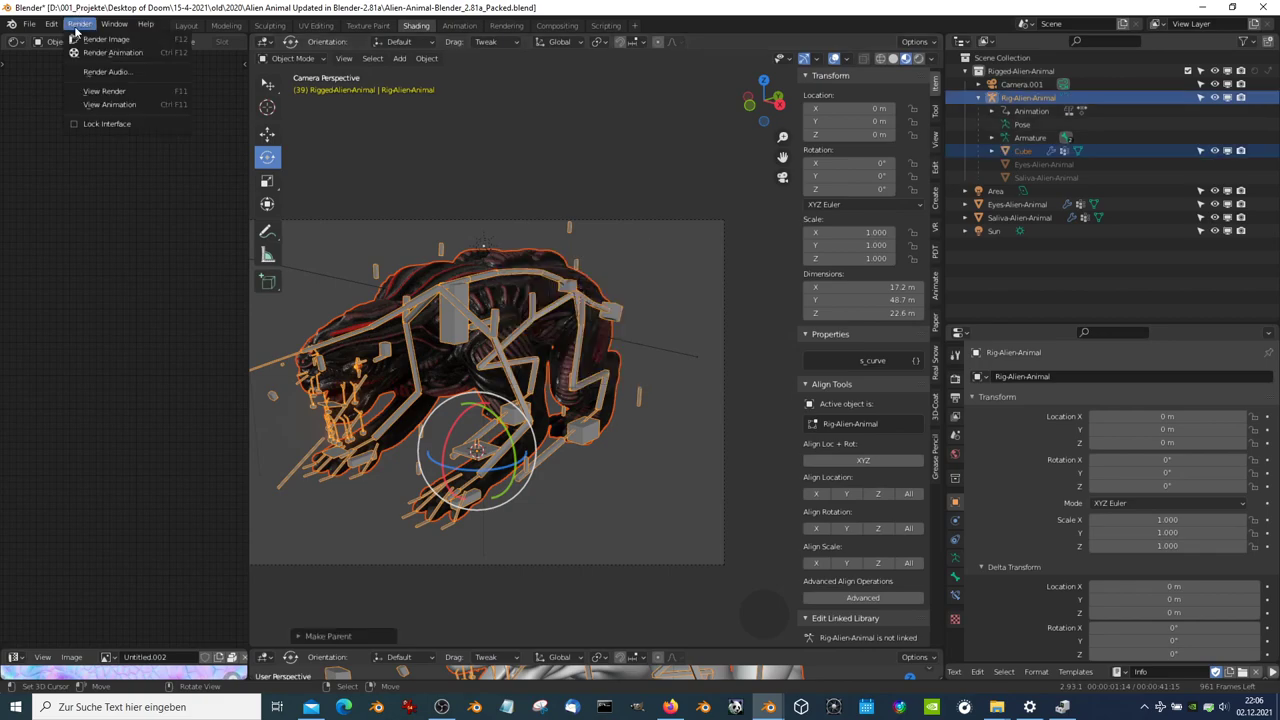
click(95, 44)
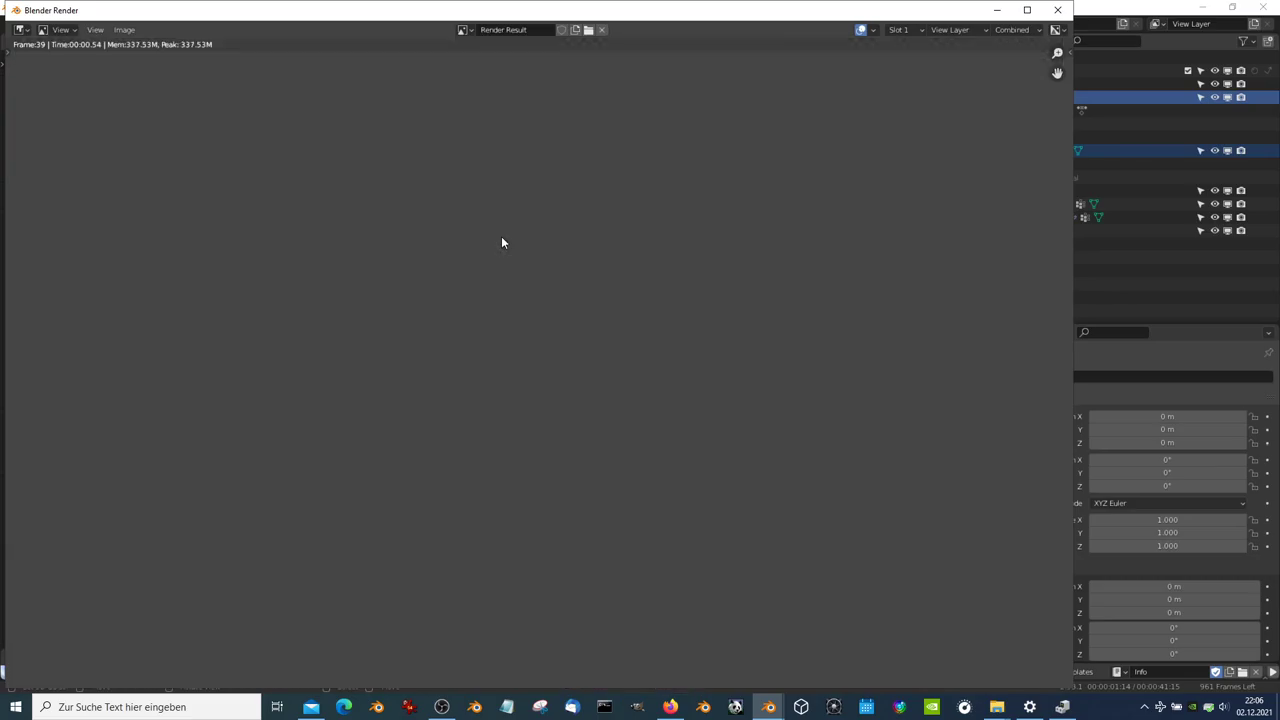
click(1057, 10)
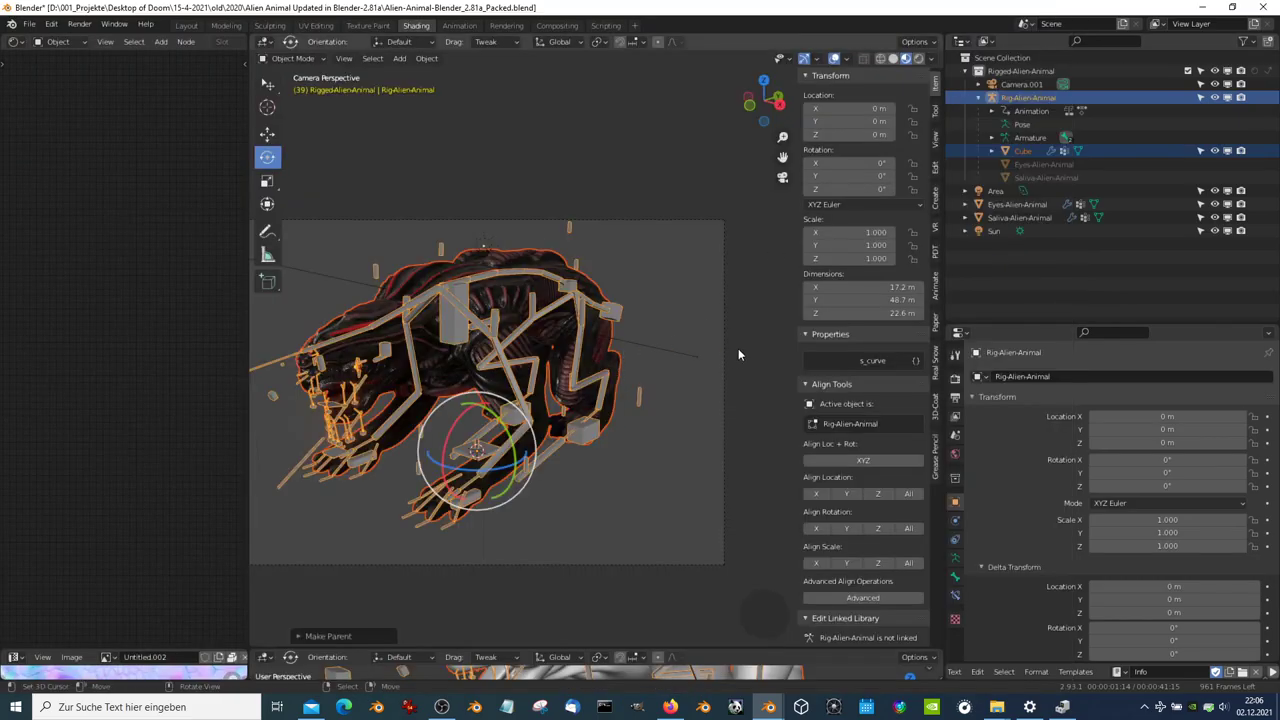
Collapse the Cube's Armature modifier panel and select the Rig-Alien-Animal rig
scroll(511, 296, down, 3)
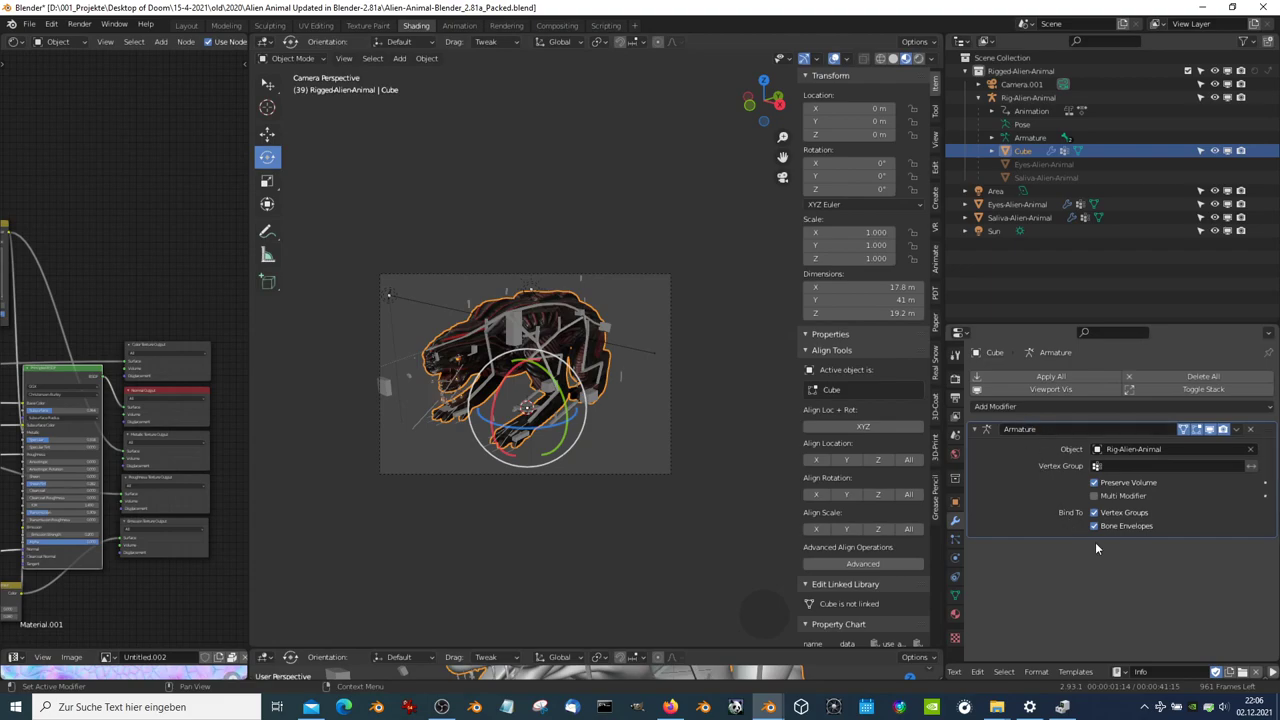
click(976, 430)
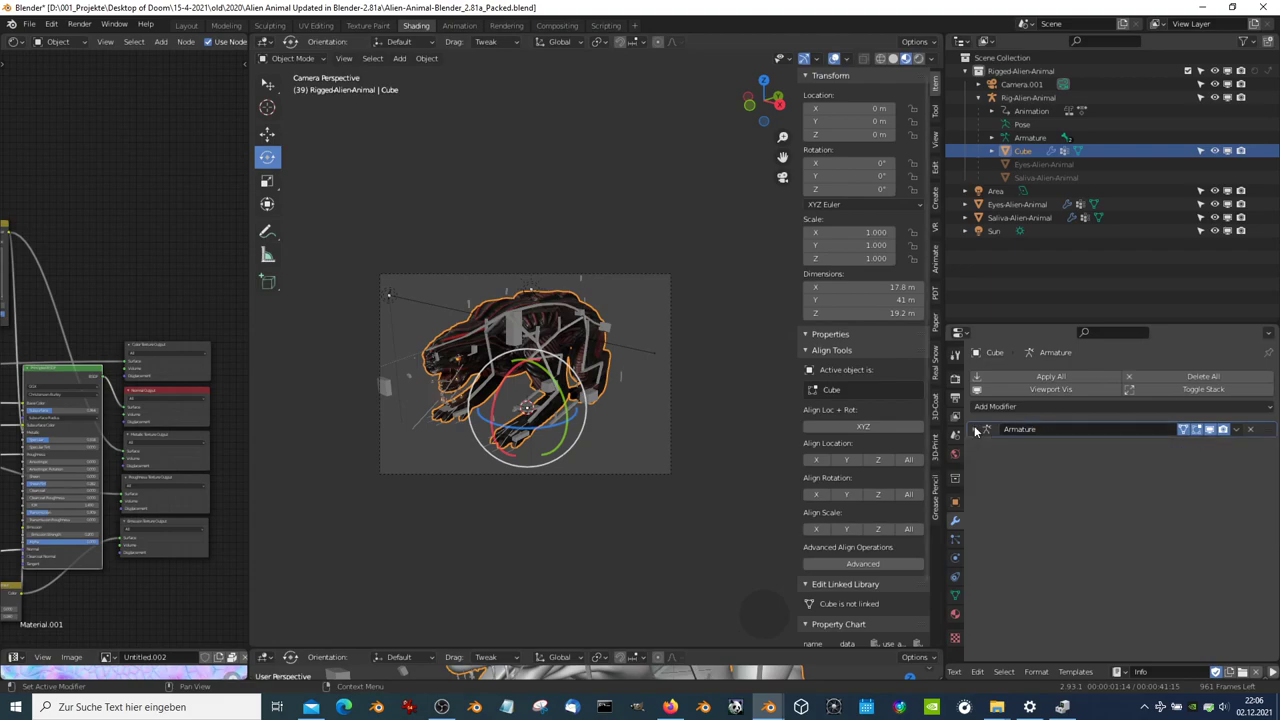
click(607, 316)
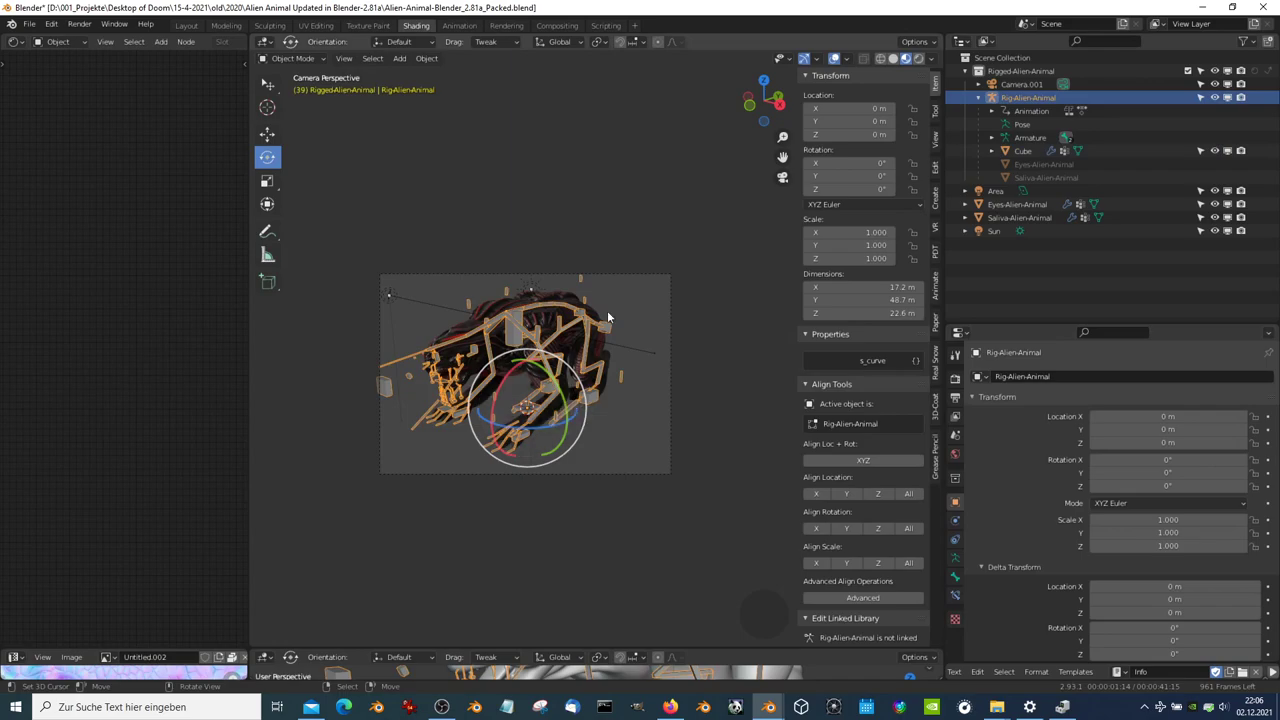
key(shift+a)
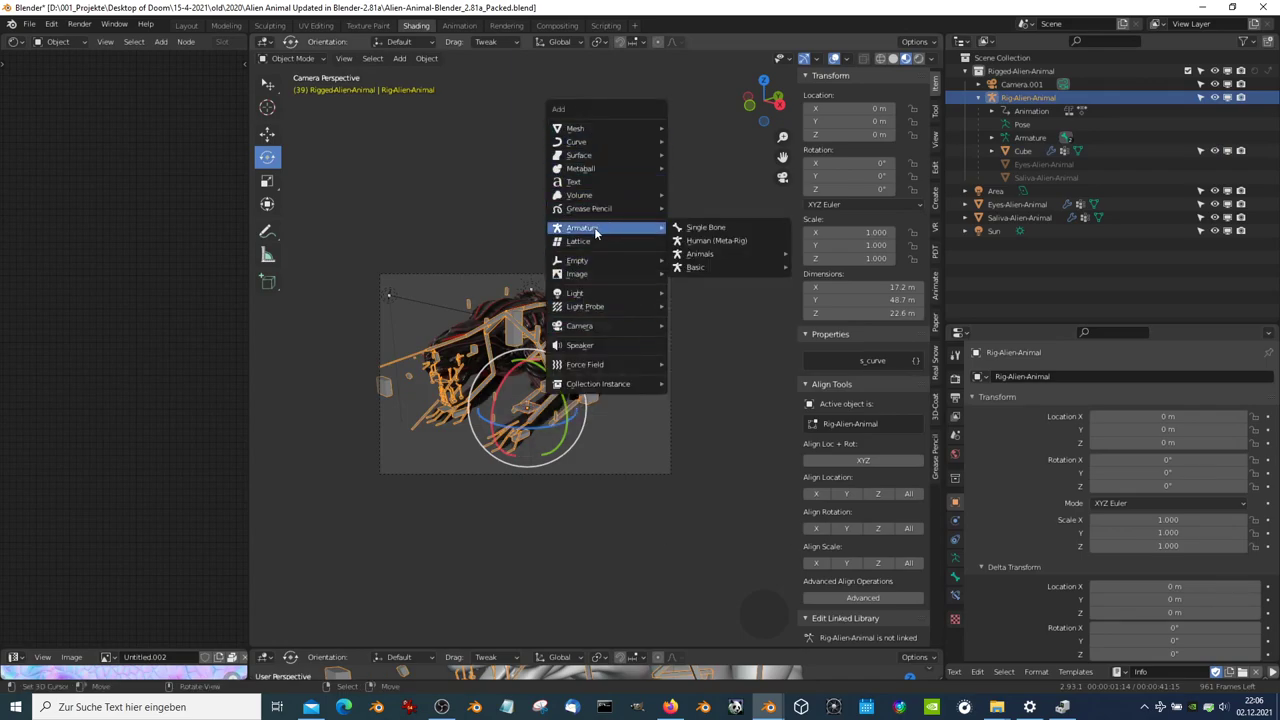
Add a single-bone Armature and move it beside the creature
click(712, 228)
key(g)
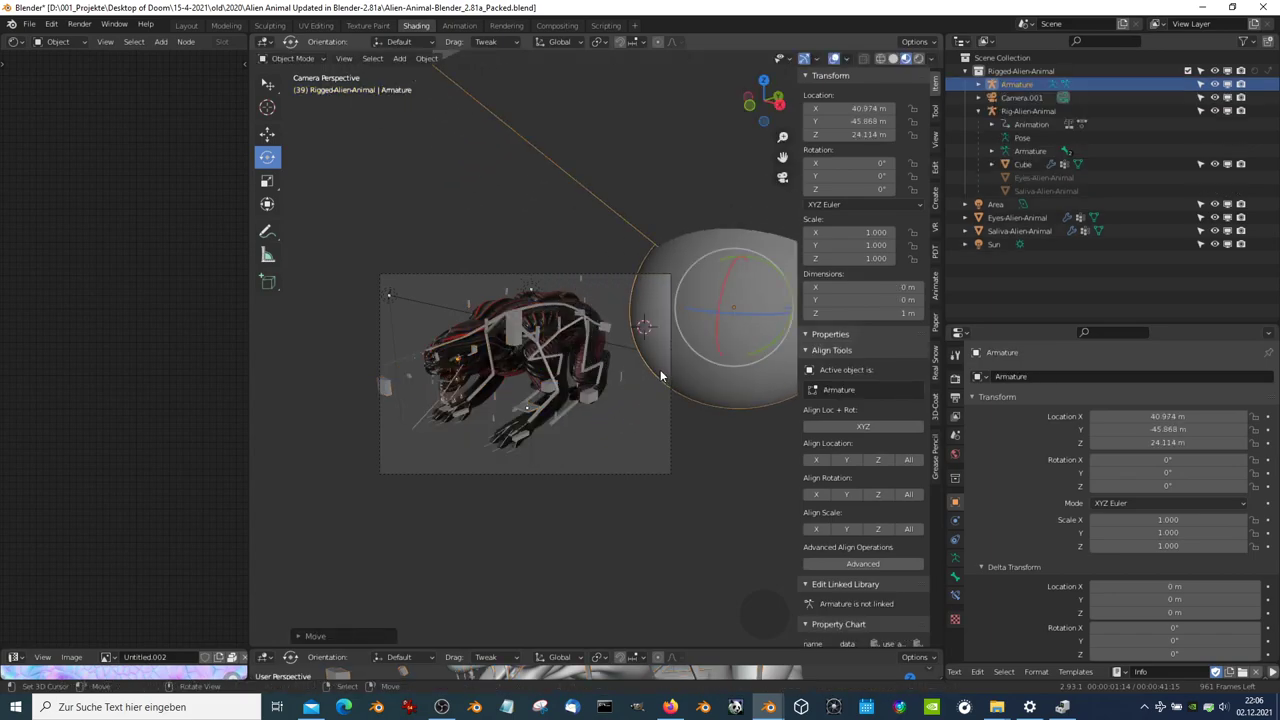
click(825, 252)
scroll(592, 248, down, 3)
scroll(571, 257, down, 1)
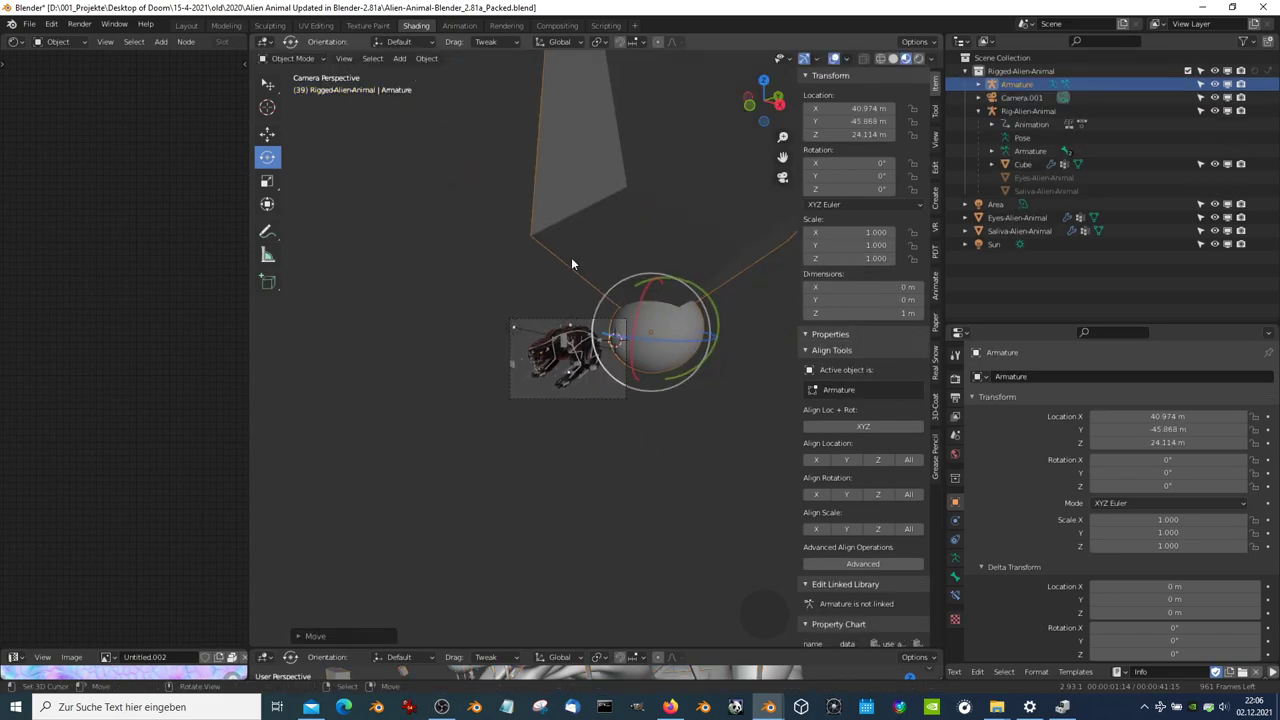
mouse_move(571, 257)
middle_down()
mouse_move(665, 275)
mouse_move(489, 319)
middle_up()
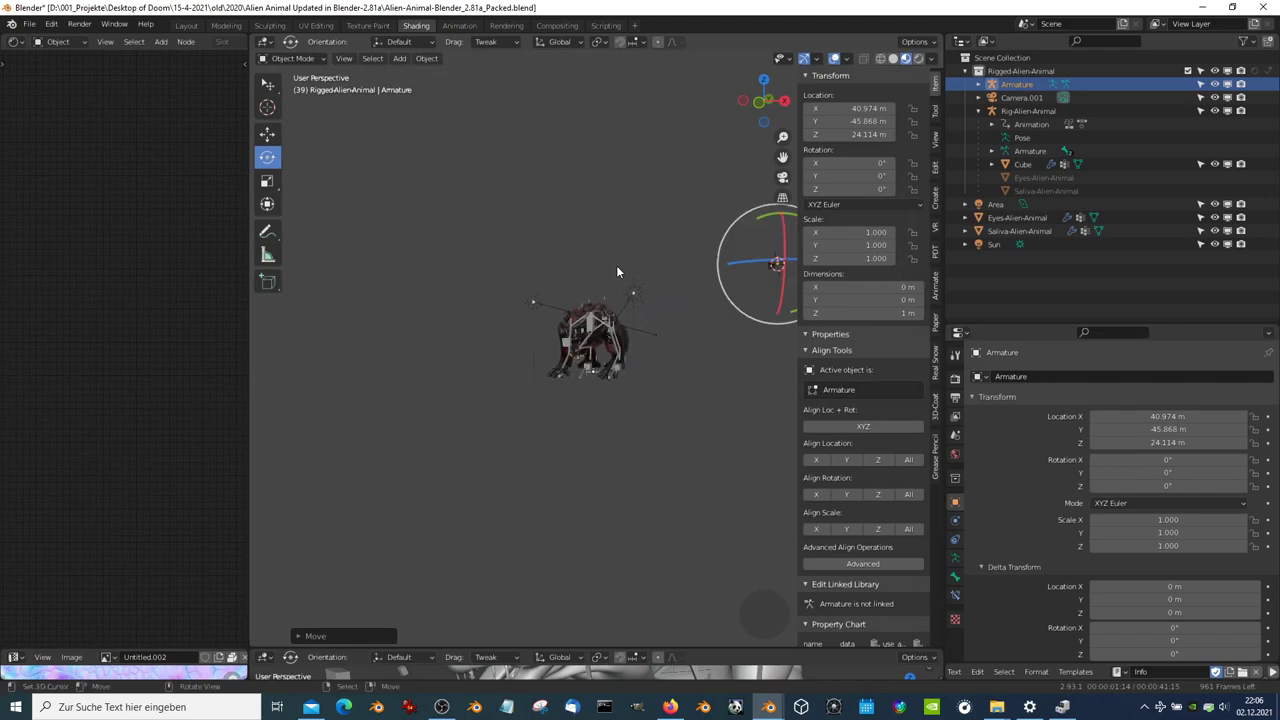
Reposition the Armature to 20.909, -6.9671, 14.206, checking it from the camera view
key(g)
click(436, 402)
scroll(436, 402, up, 3)
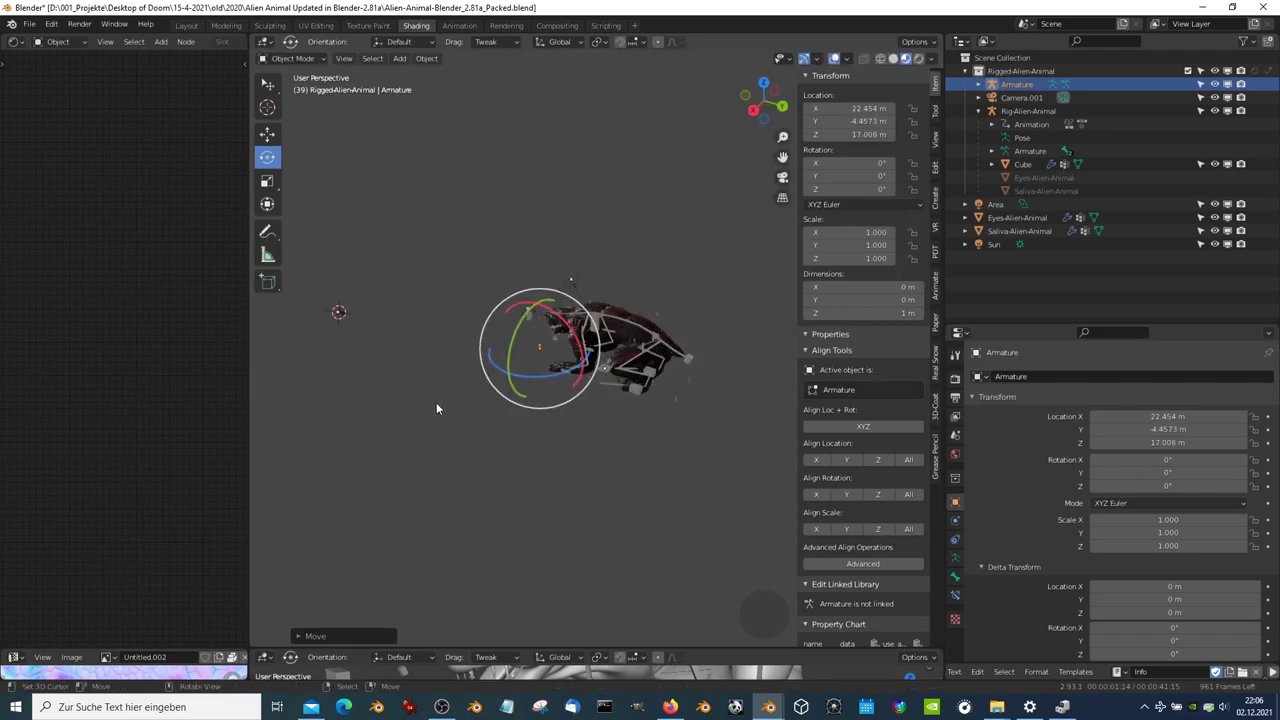
middle_drag(436, 402, 518, 375)
key(KP_0)
scroll(516, 364, up, 4)
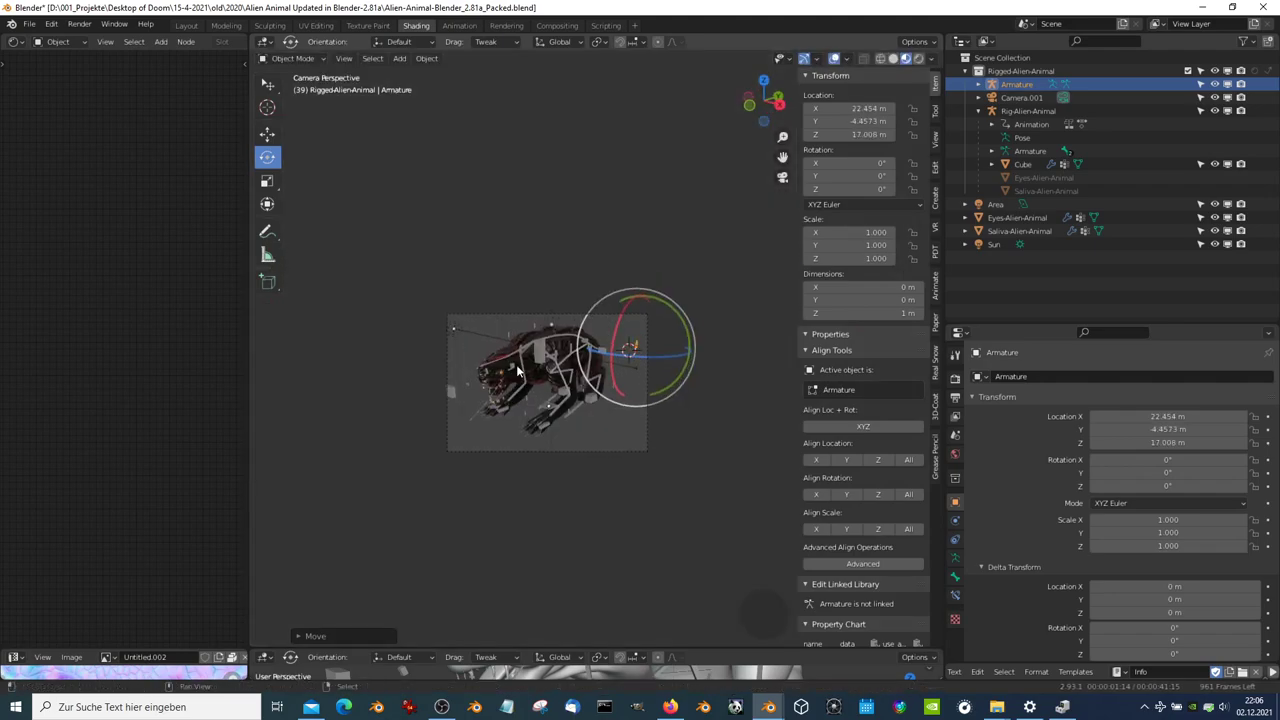
scroll(516, 364, up, 3)
scroll(516, 364, up, 1)
key(g)
click(594, 374)
shift+middle_drag(431, 175, 469, 192)
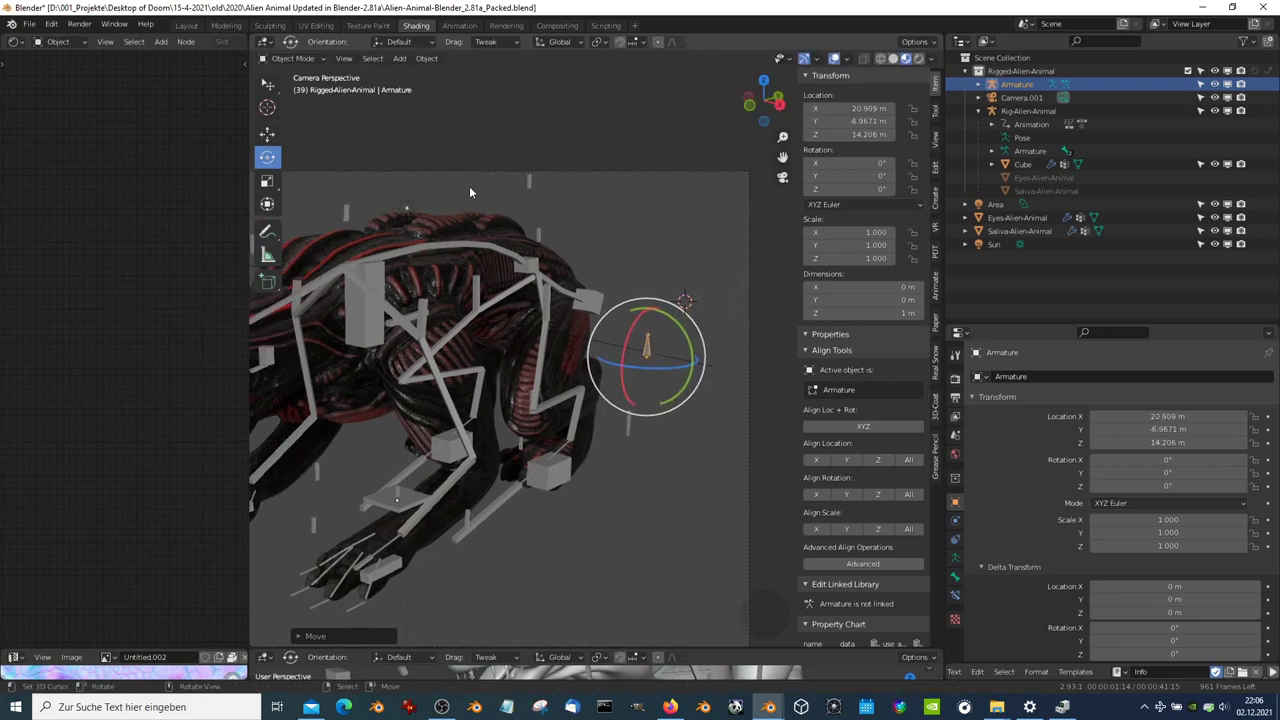
Parent the Cube to the new Armature with Keep Transform and test-render frame 39
click(482, 212)
shift+click(645, 345)
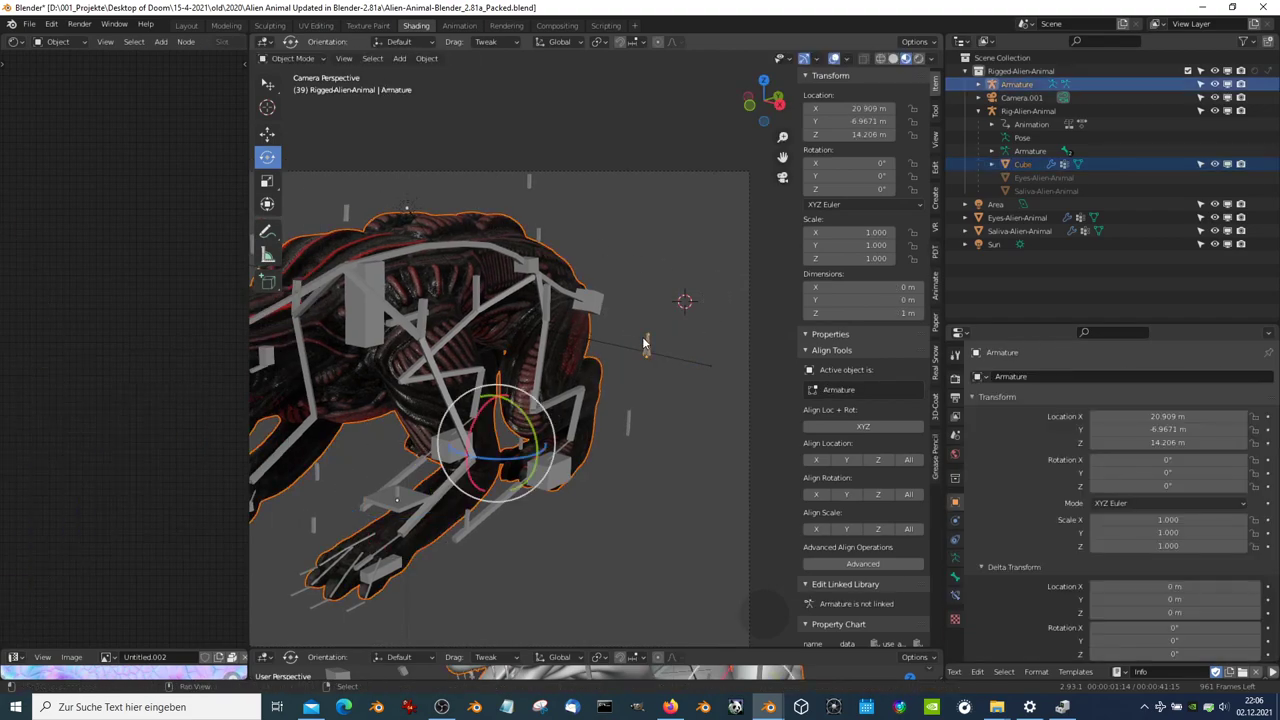
key(ctrl+p)
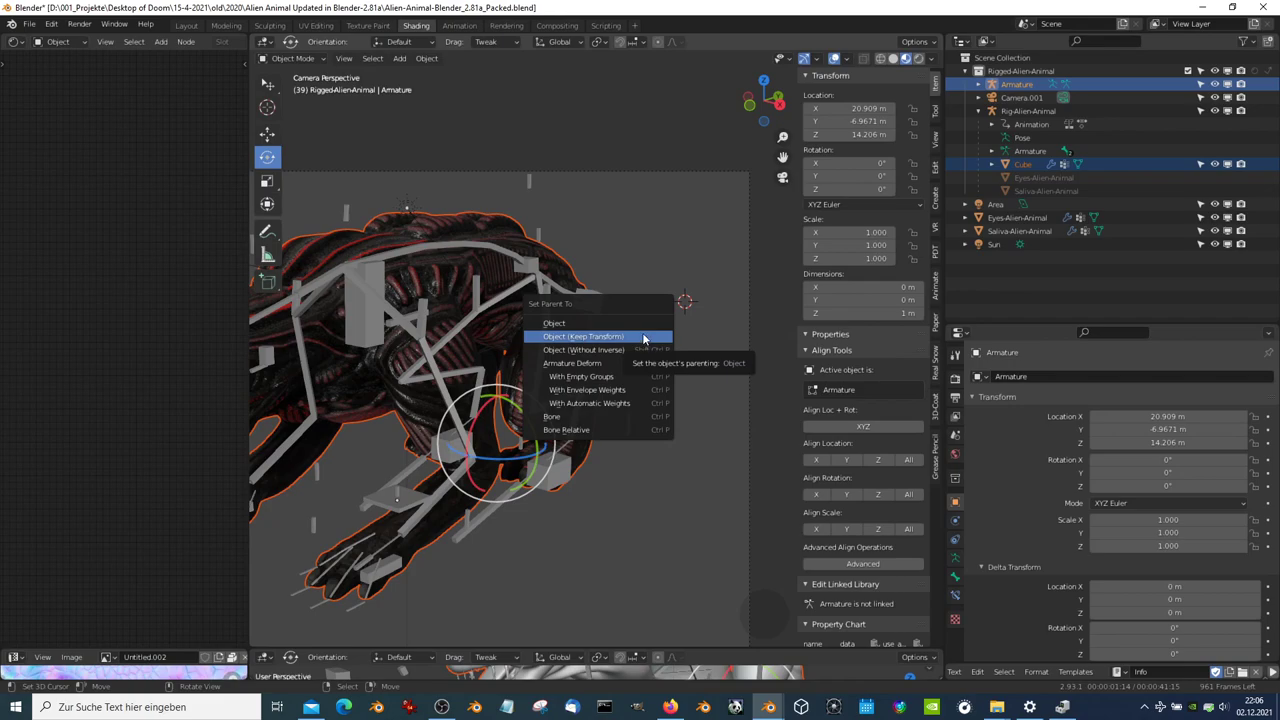
click(644, 338)
scroll(418, 224, down, 2)
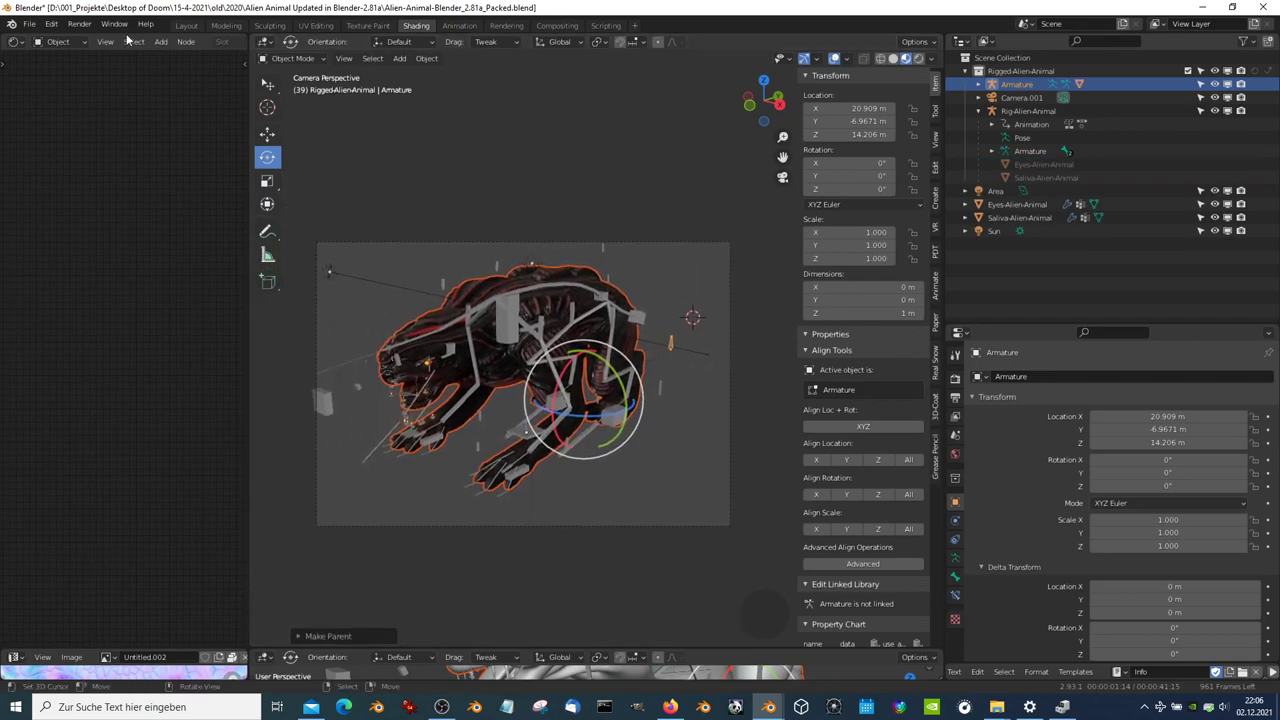
click(80, 24)
click(112, 39)
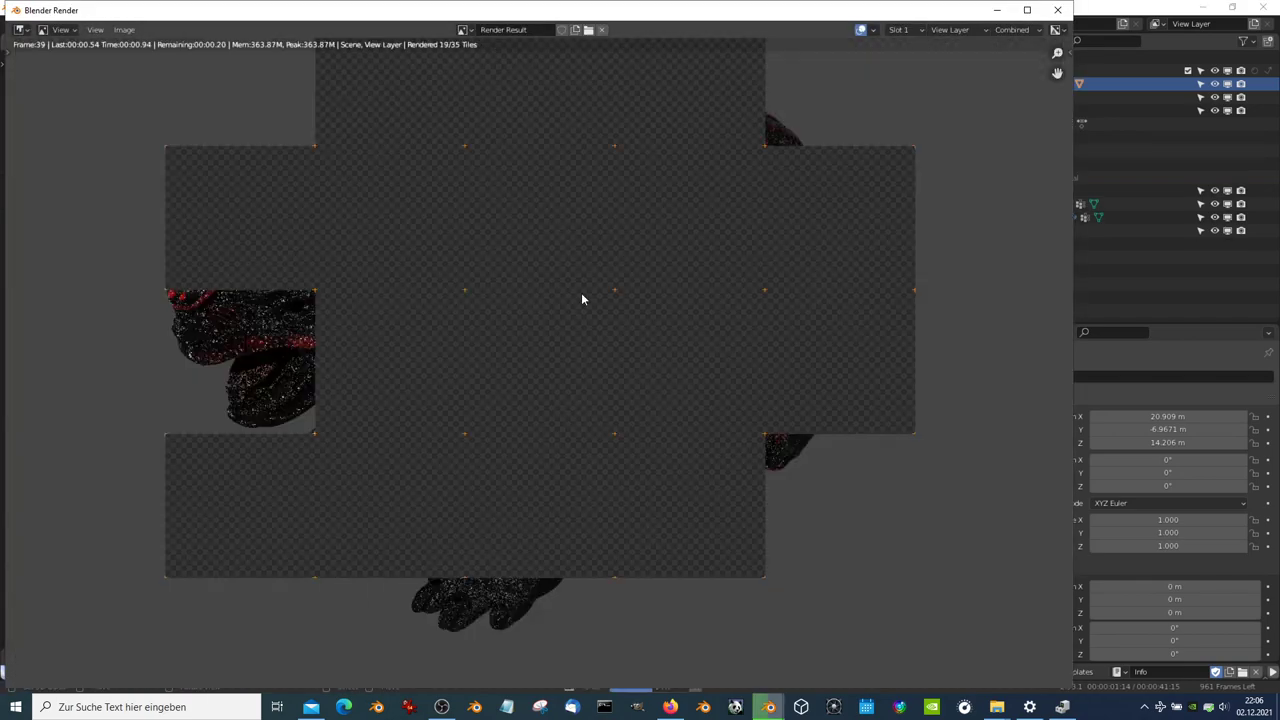
click(1062, 12)
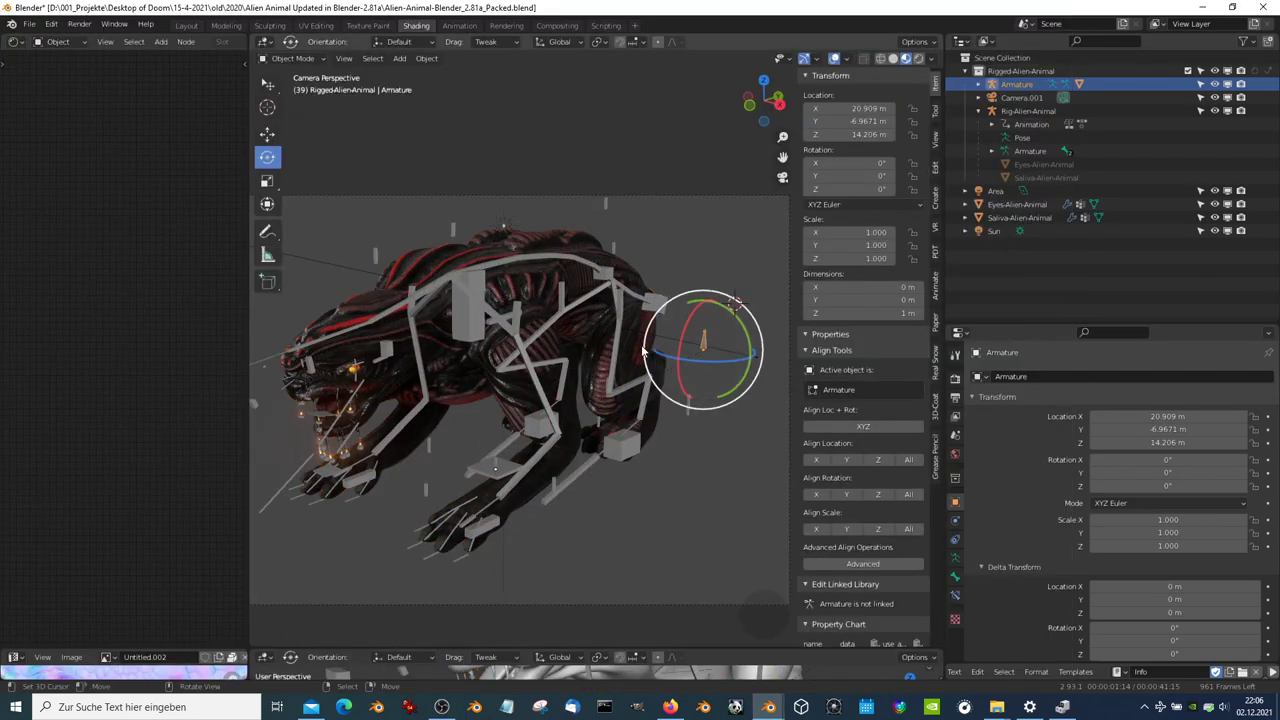
Point the Cube's Armature modifier Object field at the new Armature using the eyedropper
click(643, 352)
click(975, 429)
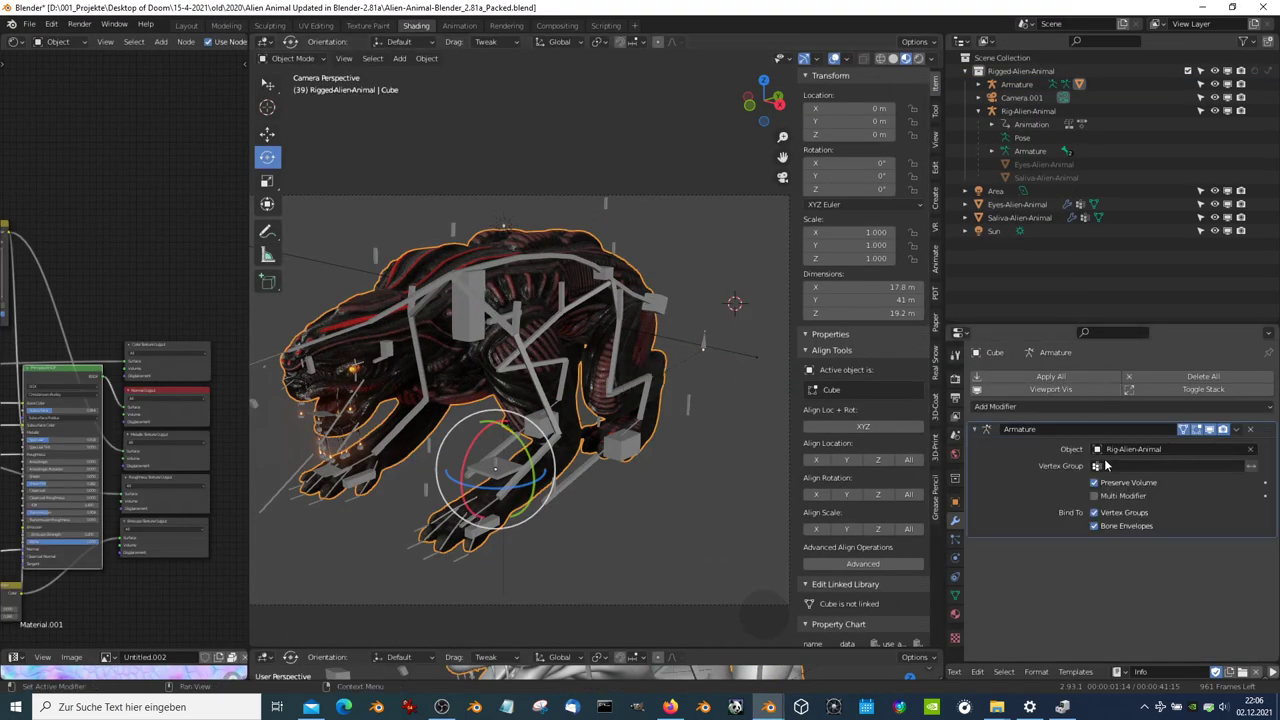
click(1254, 451)
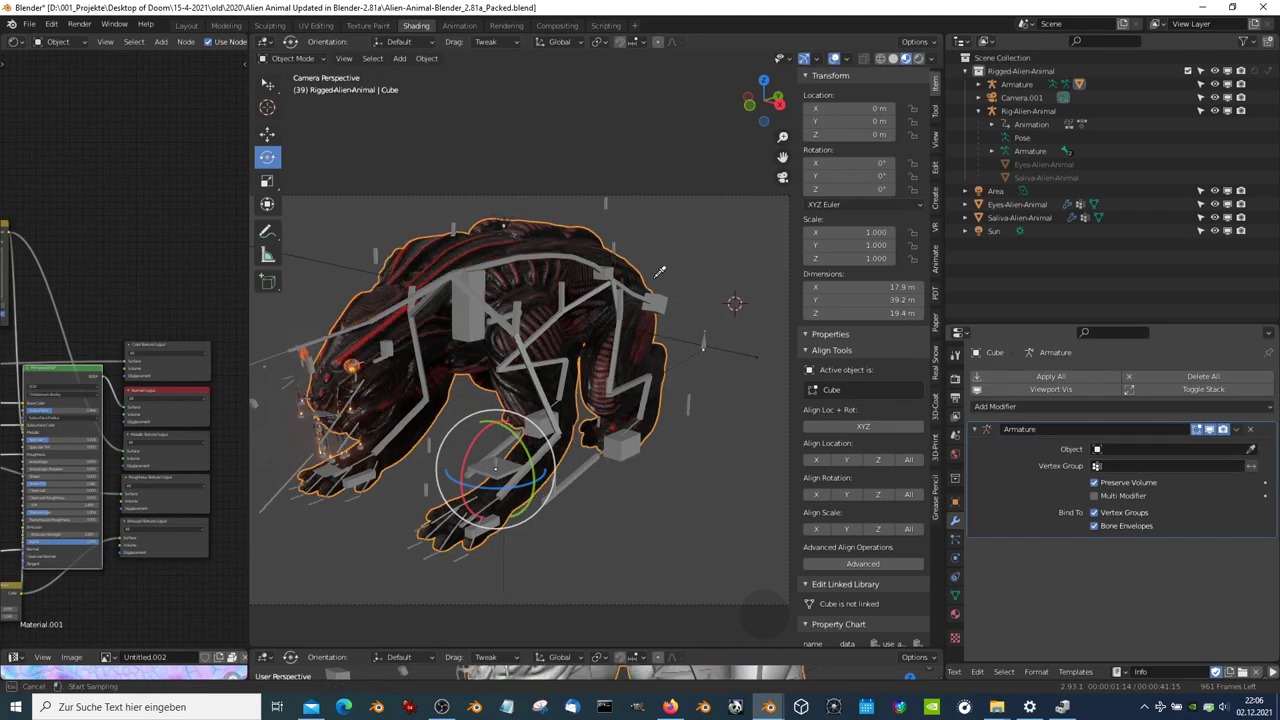
click(702, 332)
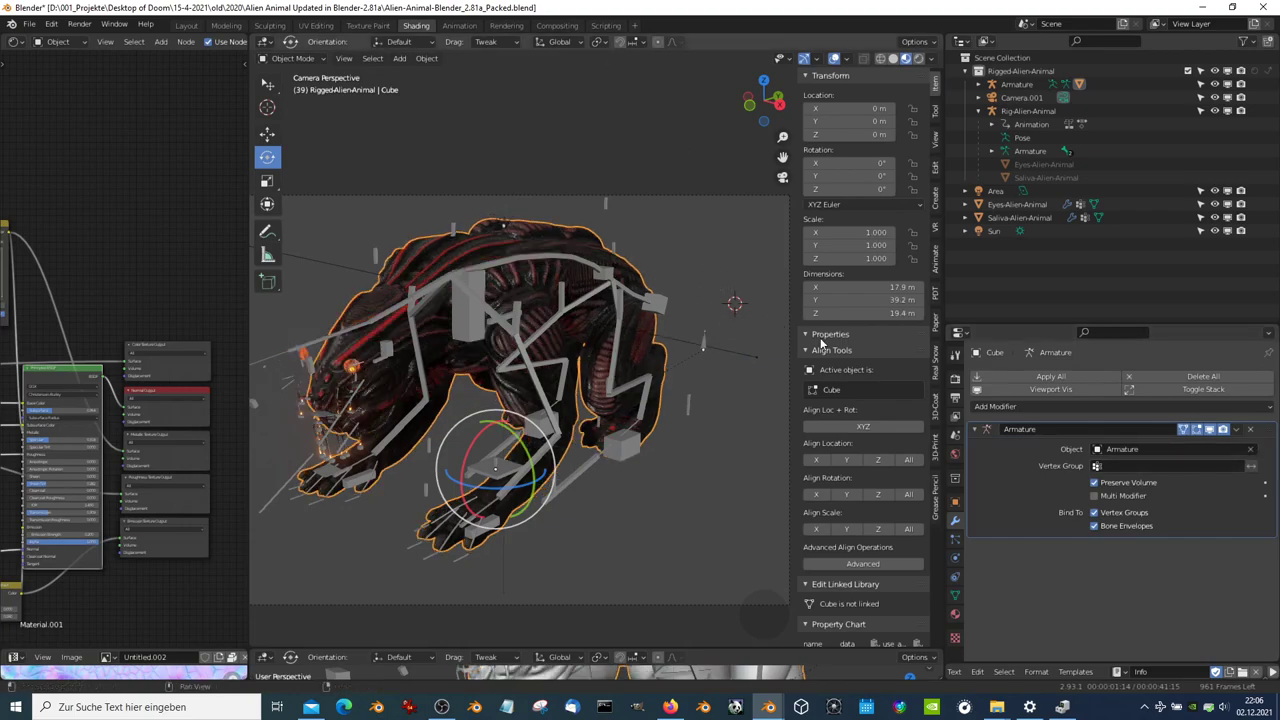
Test-render frame 39, close the result, and select the new Armature
click(79, 23)
click(100, 37)
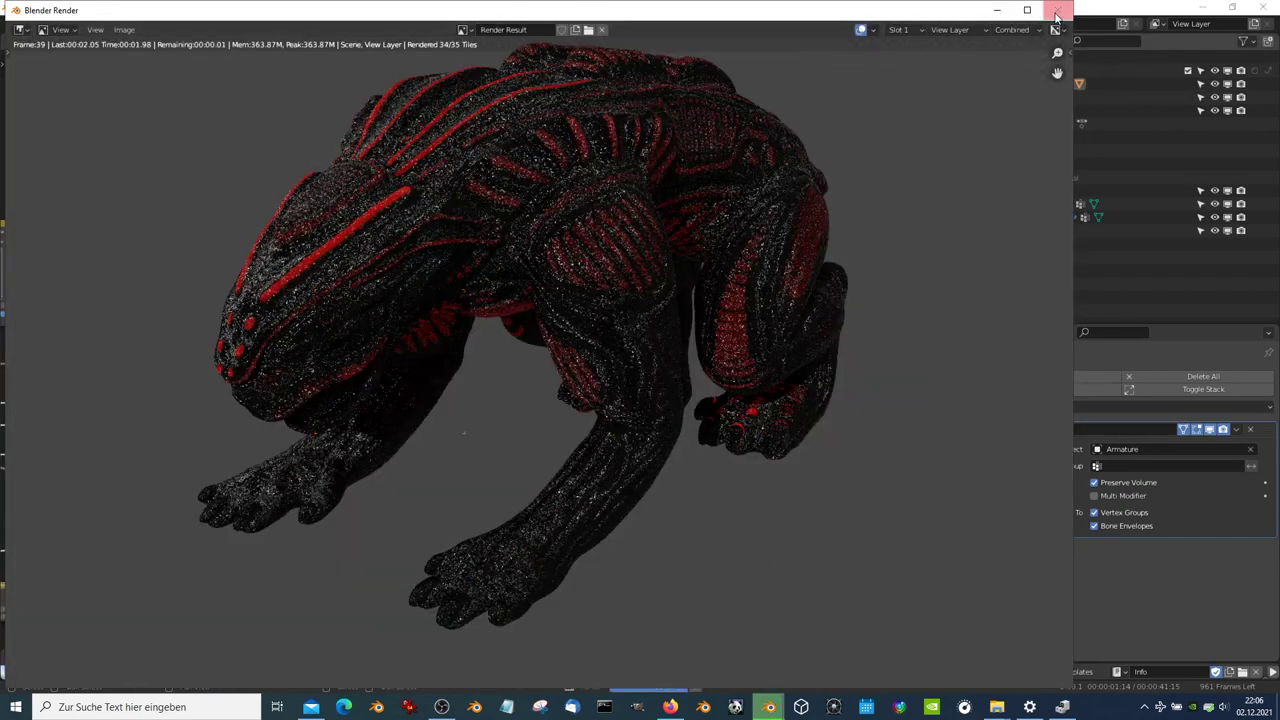
click(1057, 12)
click(705, 334)
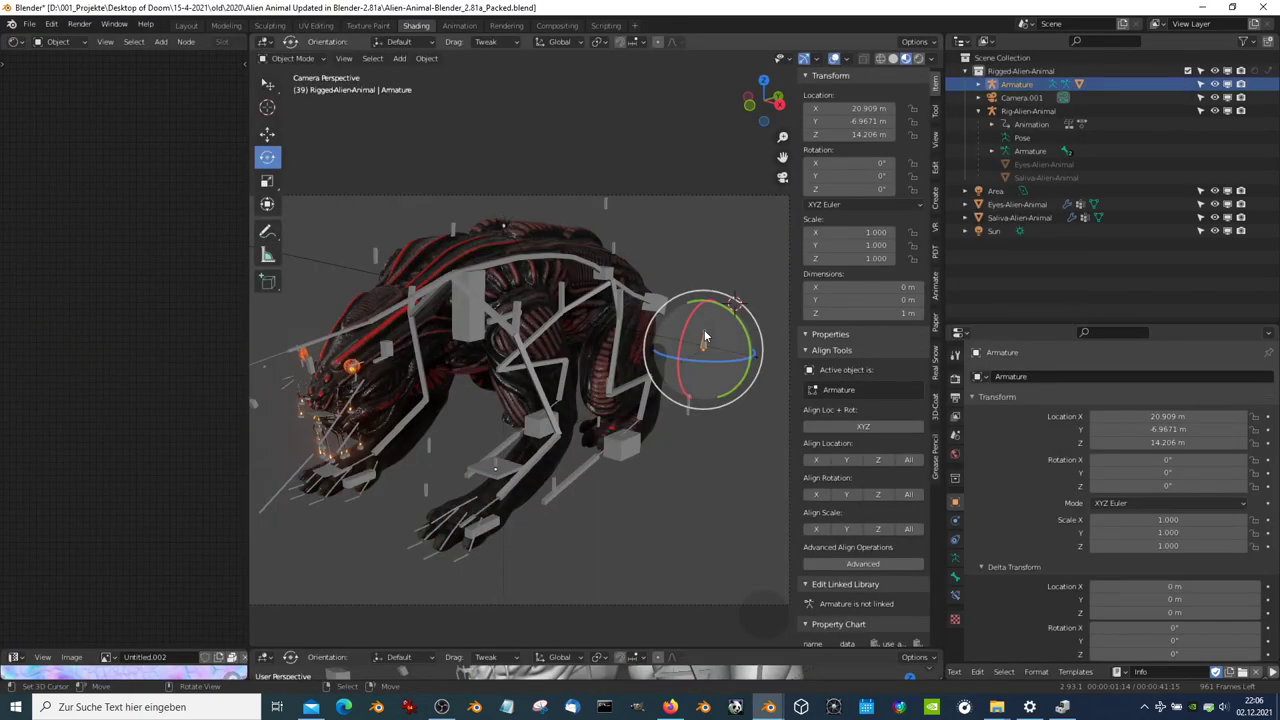
Parent the Cube mesh to the Rig-Alien-Animal rig with Ctrl+P > Object
click(644, 297)
click(632, 305)
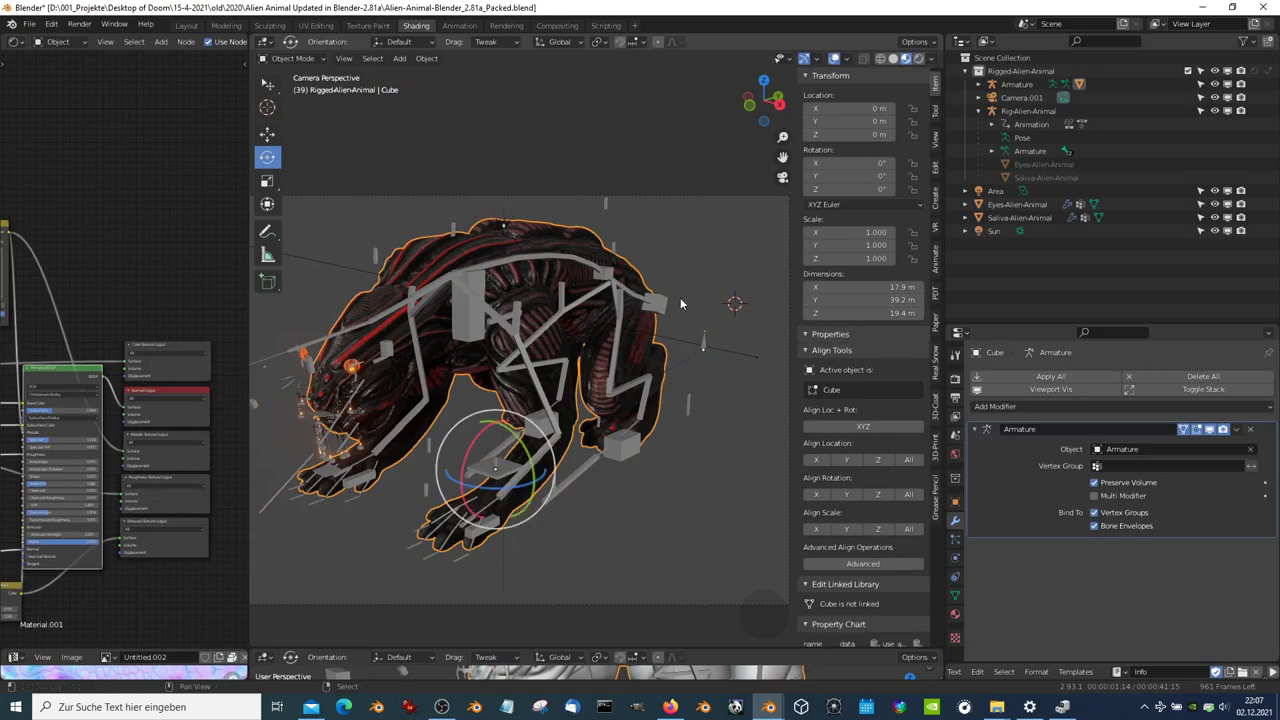
click(664, 330)
click(645, 318)
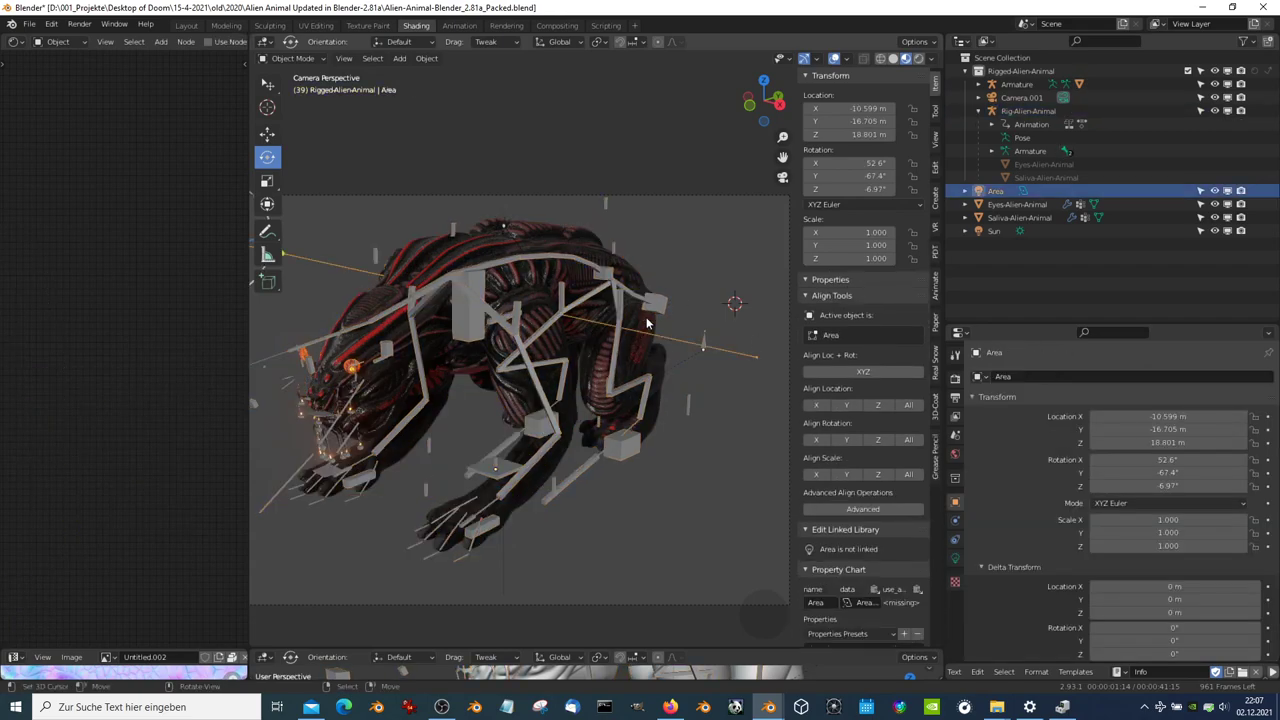
shift+click(655, 322)
key(ctrl+p)
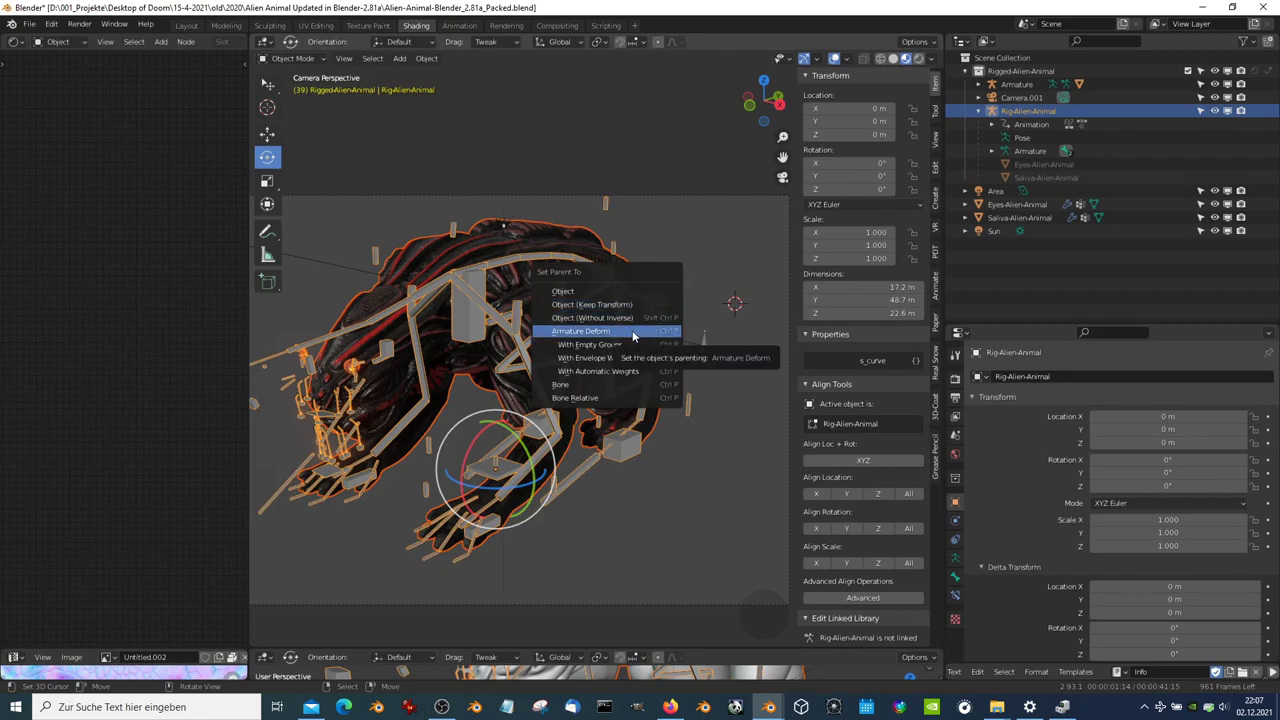
click(632, 330)
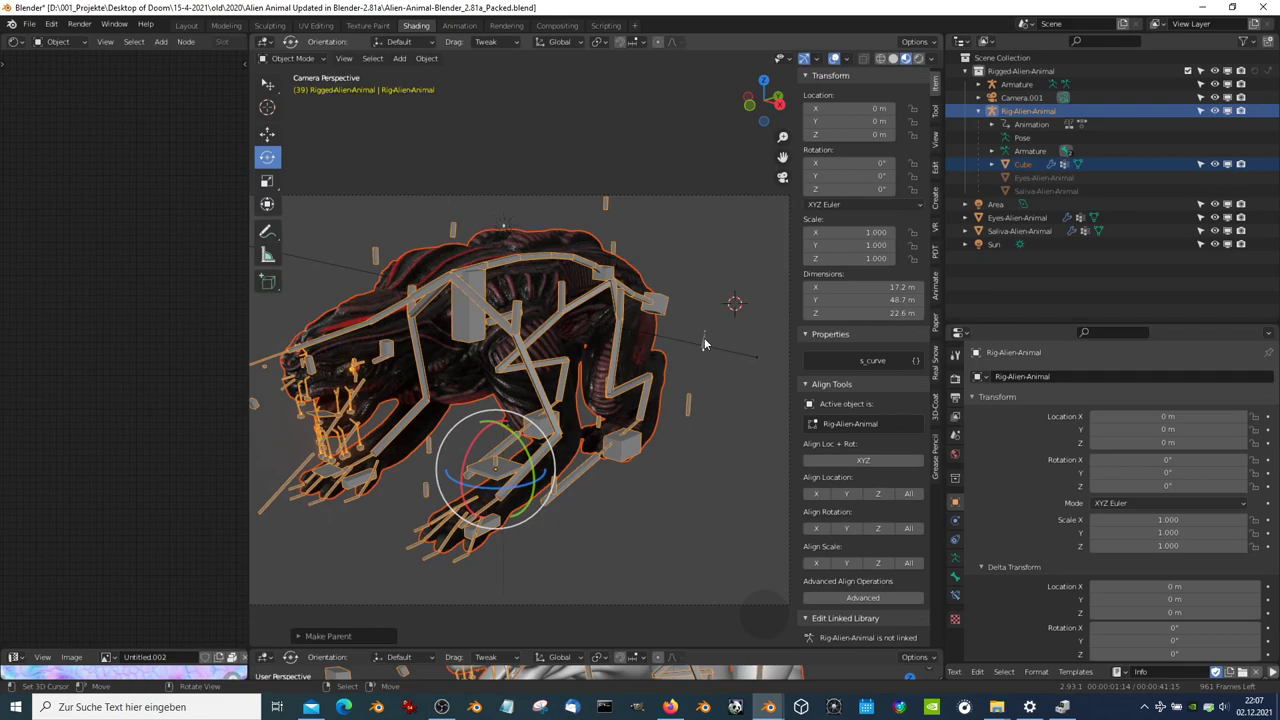
Select the Armature and rig, search operators for 'copy con' and 'copy sel', then cancel
click(660, 310)
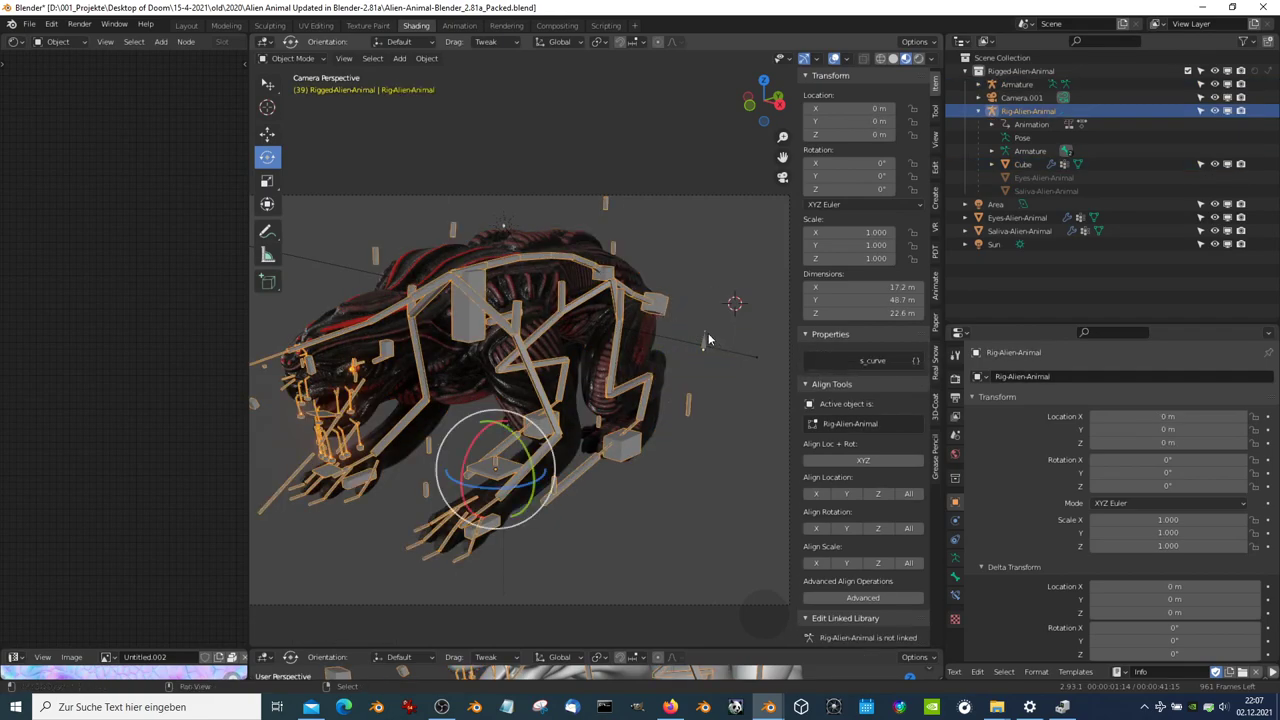
click(666, 315)
shift+click(697, 337)
right_click(704, 338)
click(704, 337)
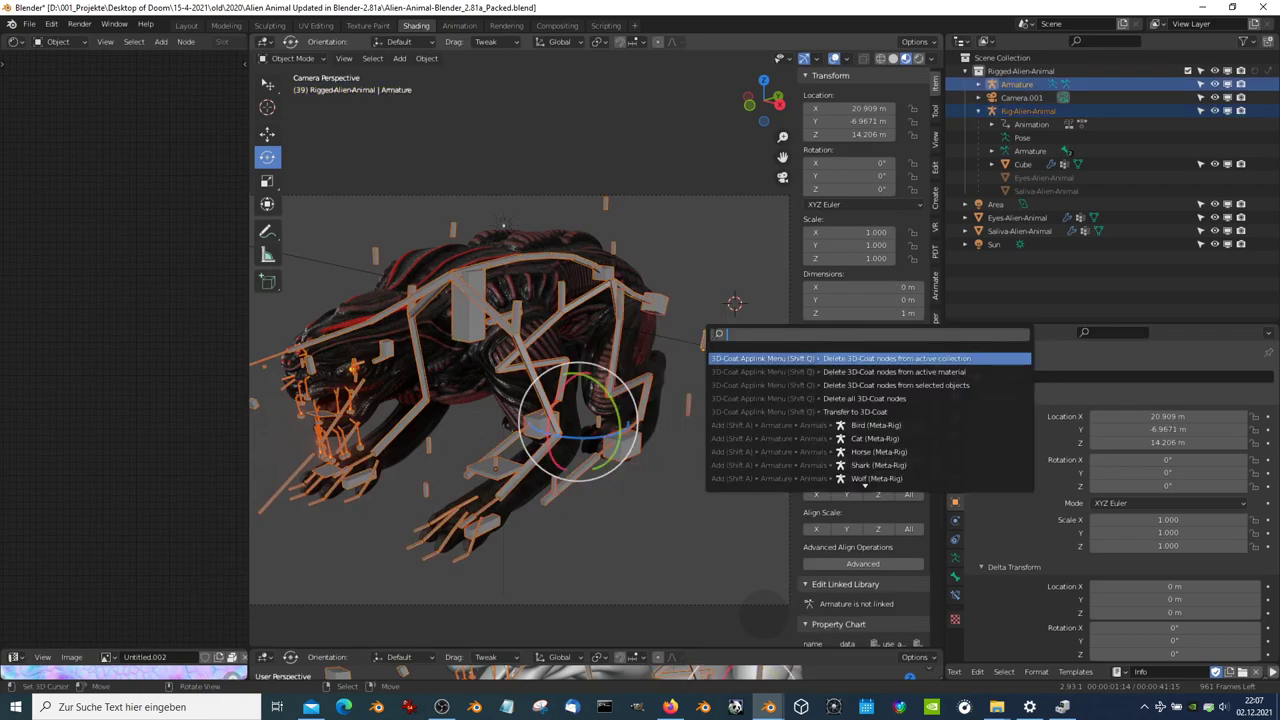
text(copy)
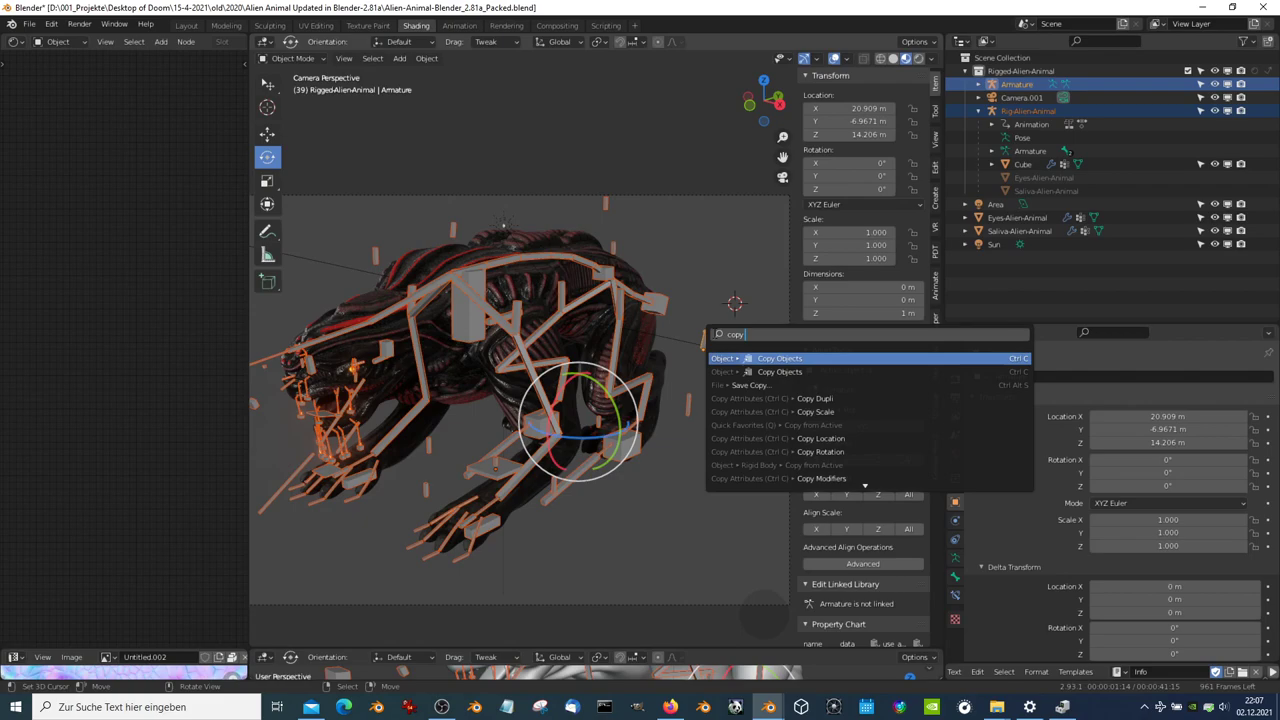
text( con)
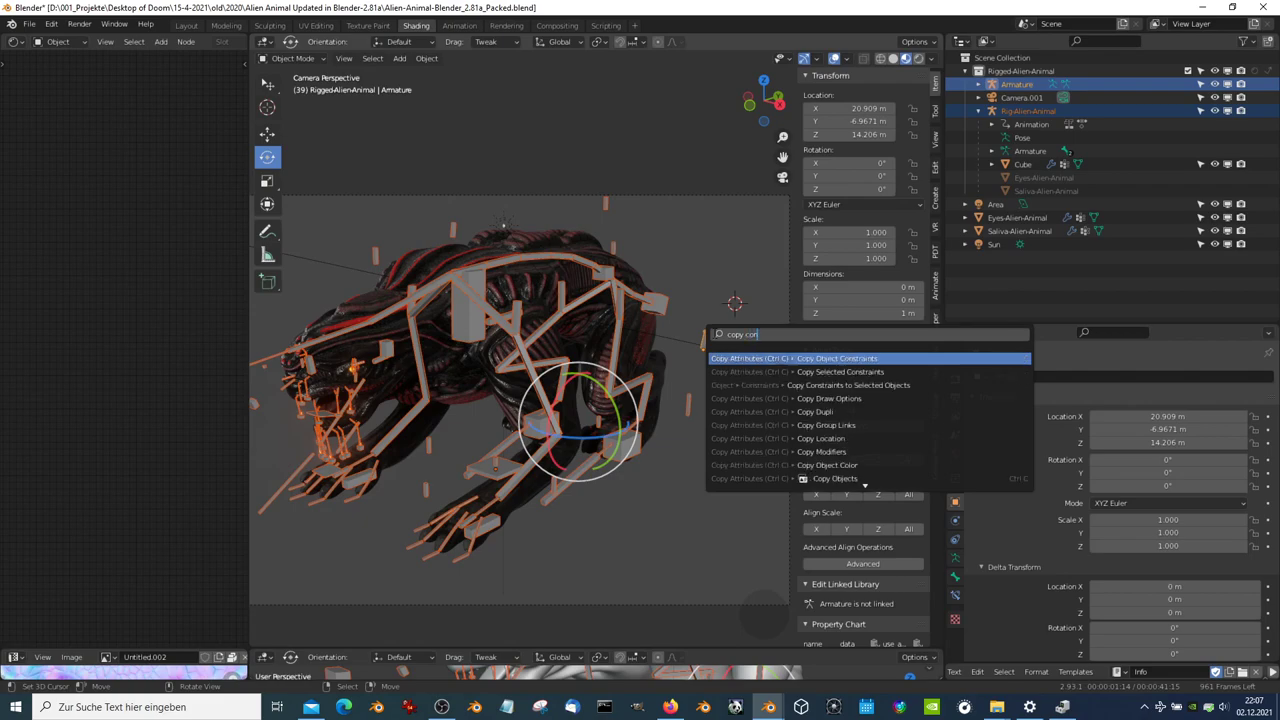
key(BackSpace)
key(BackSpace)
key(BackSpace)
key(BackSpace)
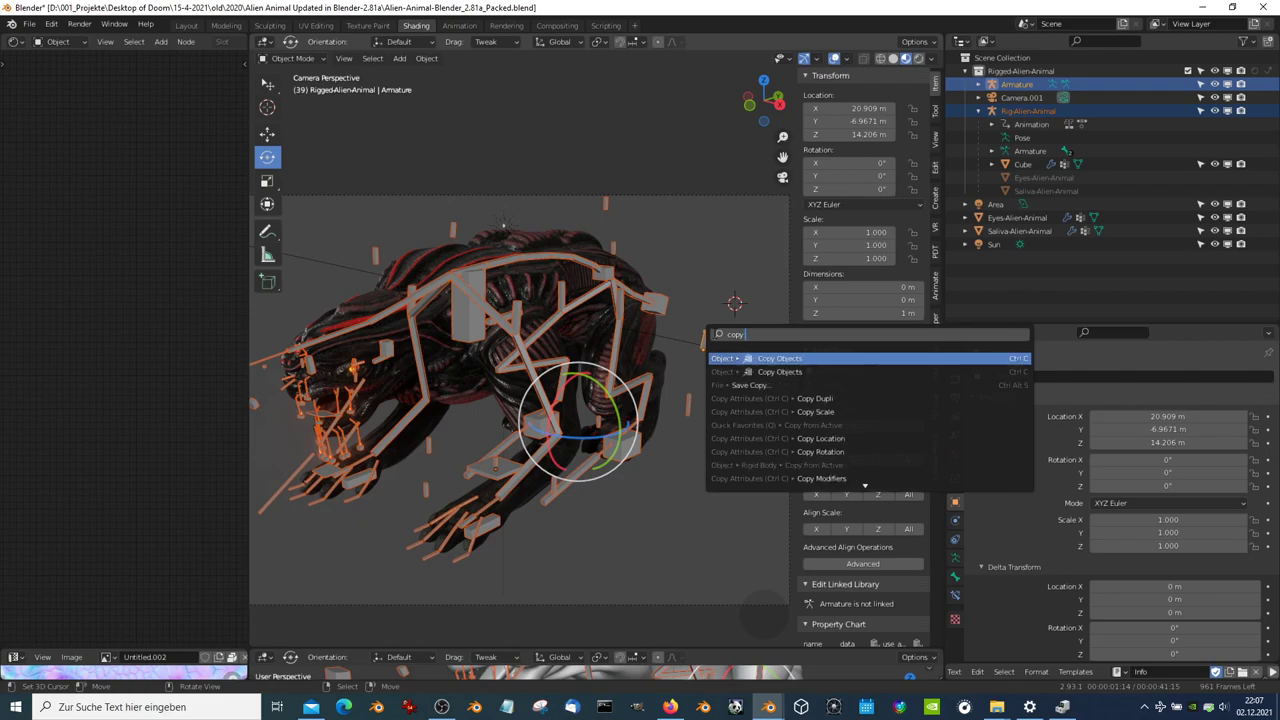
text( sel)
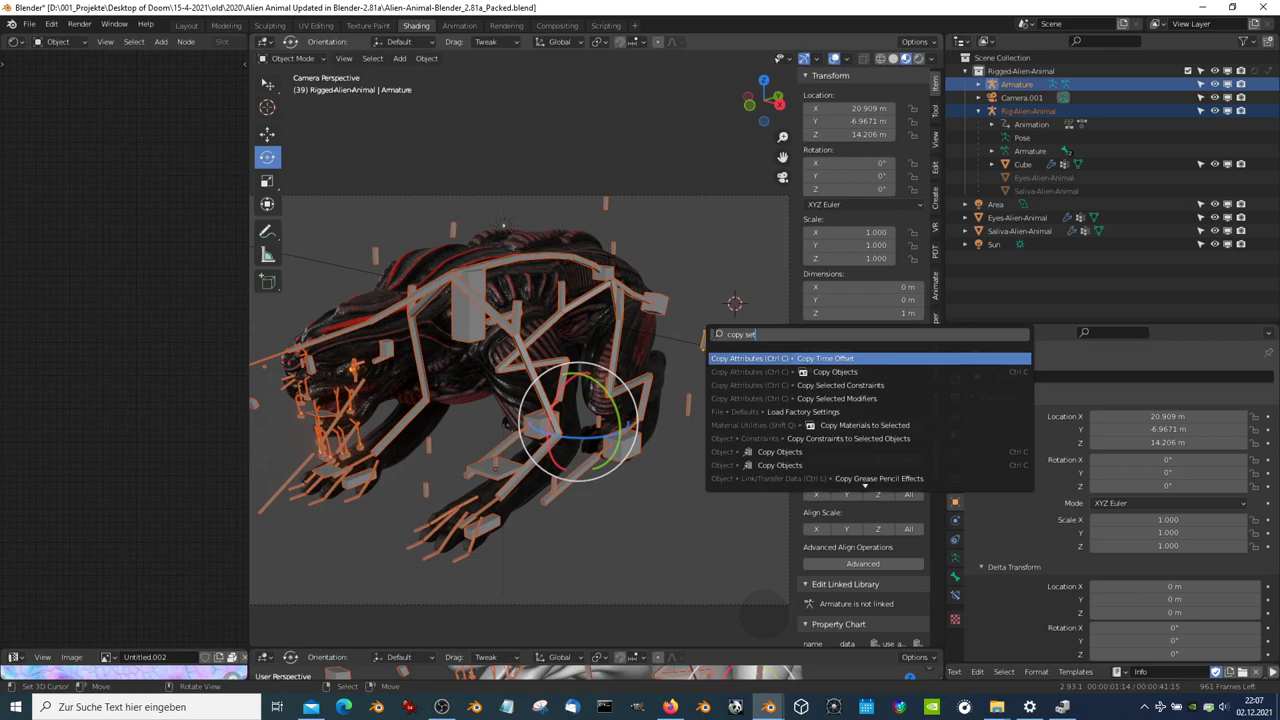
key(BackSpace)
key(BackSpace)
key(BackSpace)
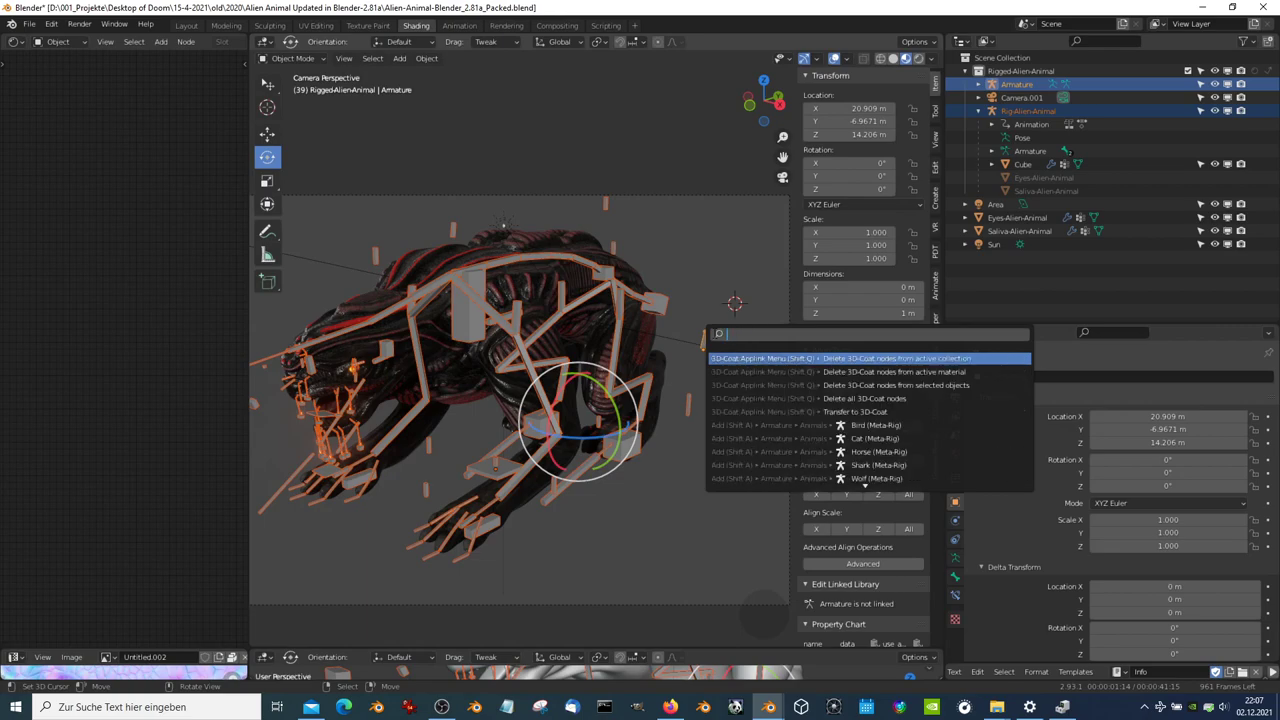
key(Escape)
Switch between Armature and Rig-Alien-Animal, showing the rig's Instancing properties
click(673, 324)
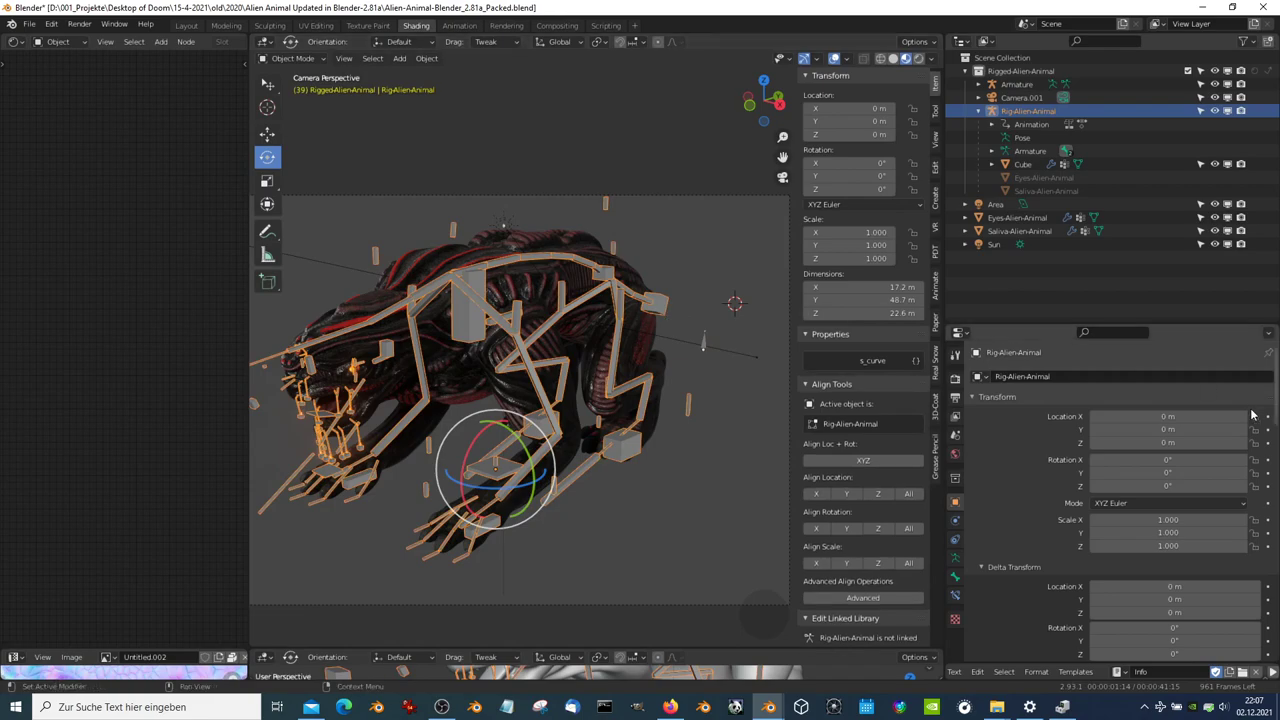
scroll(1014, 547, down, 2)
scroll(1006, 557, down, 2)
scroll(1008, 558, down, 2)
scroll(1010, 562, down, 3)
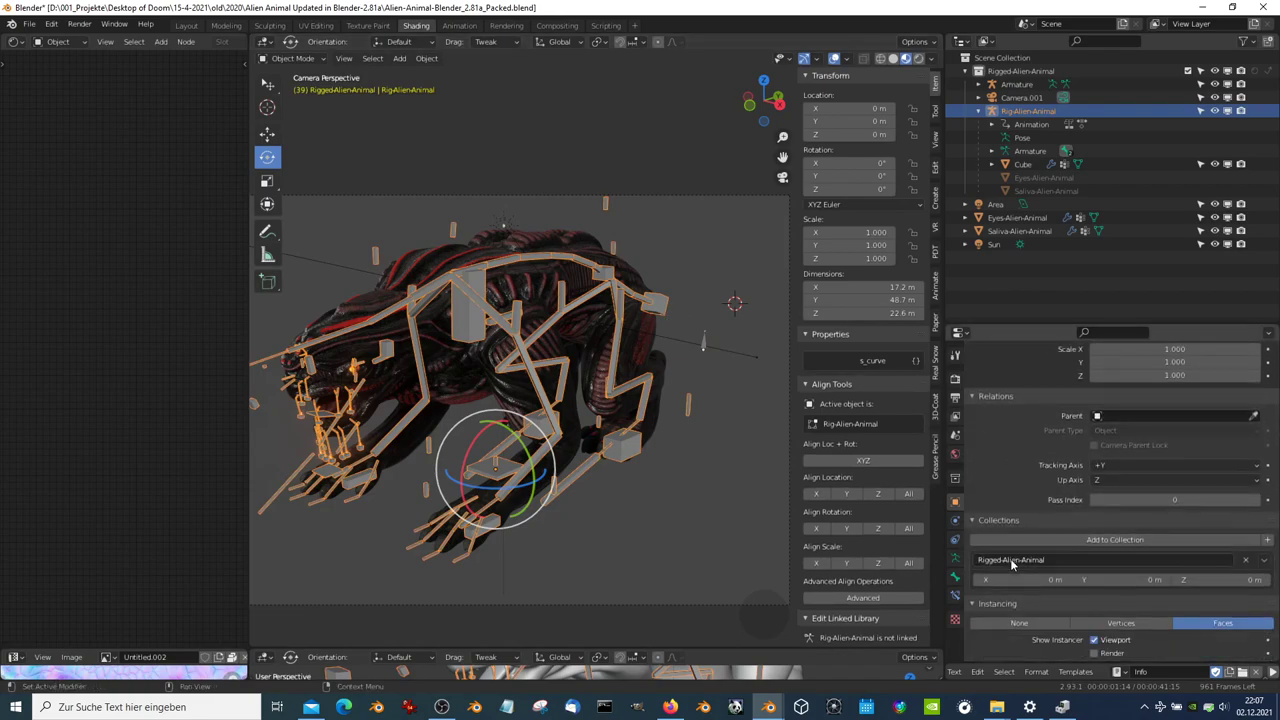
click(702, 341)
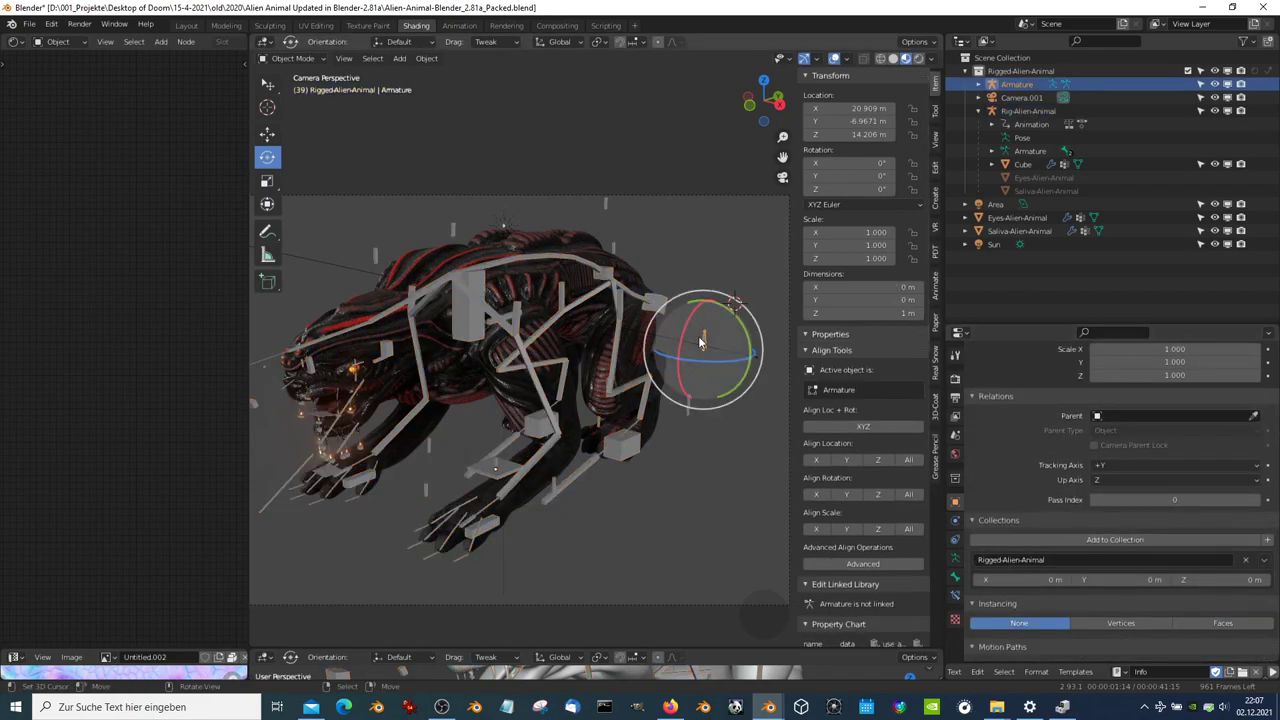
click(657, 300)
click(1204, 489)
scroll(1184, 497, down, 1)
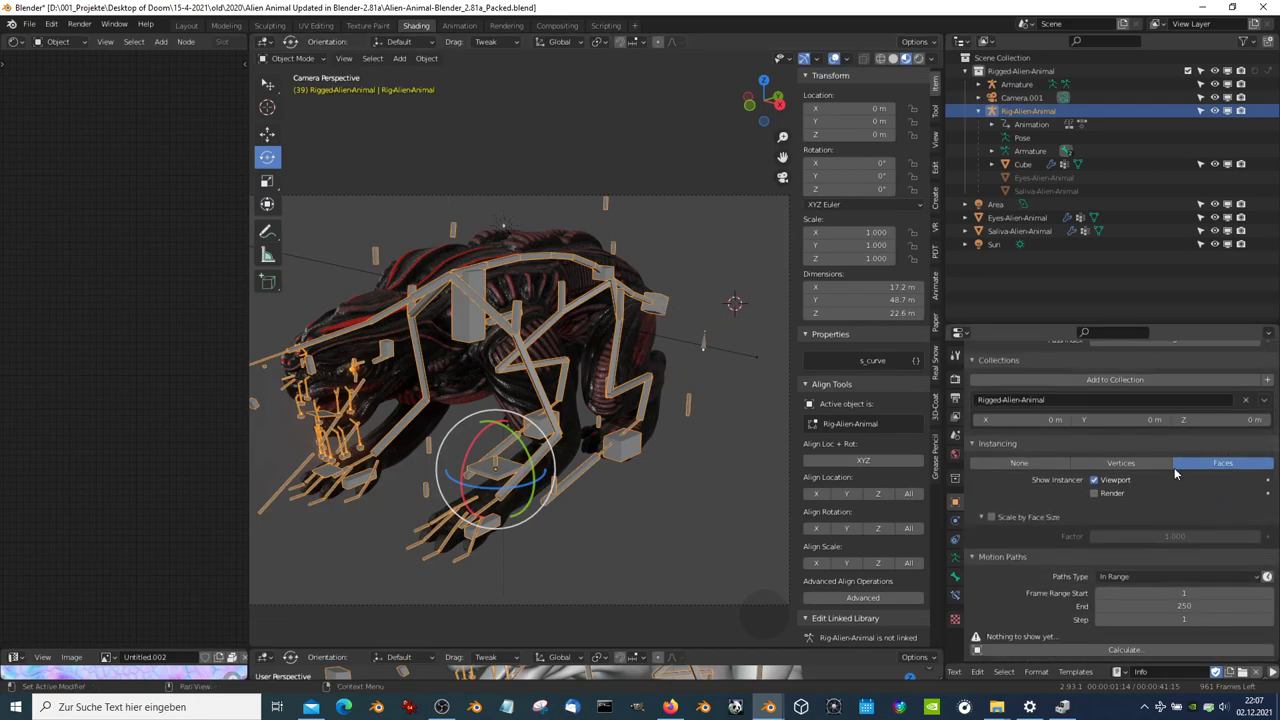
click(702, 338)
click(674, 315)
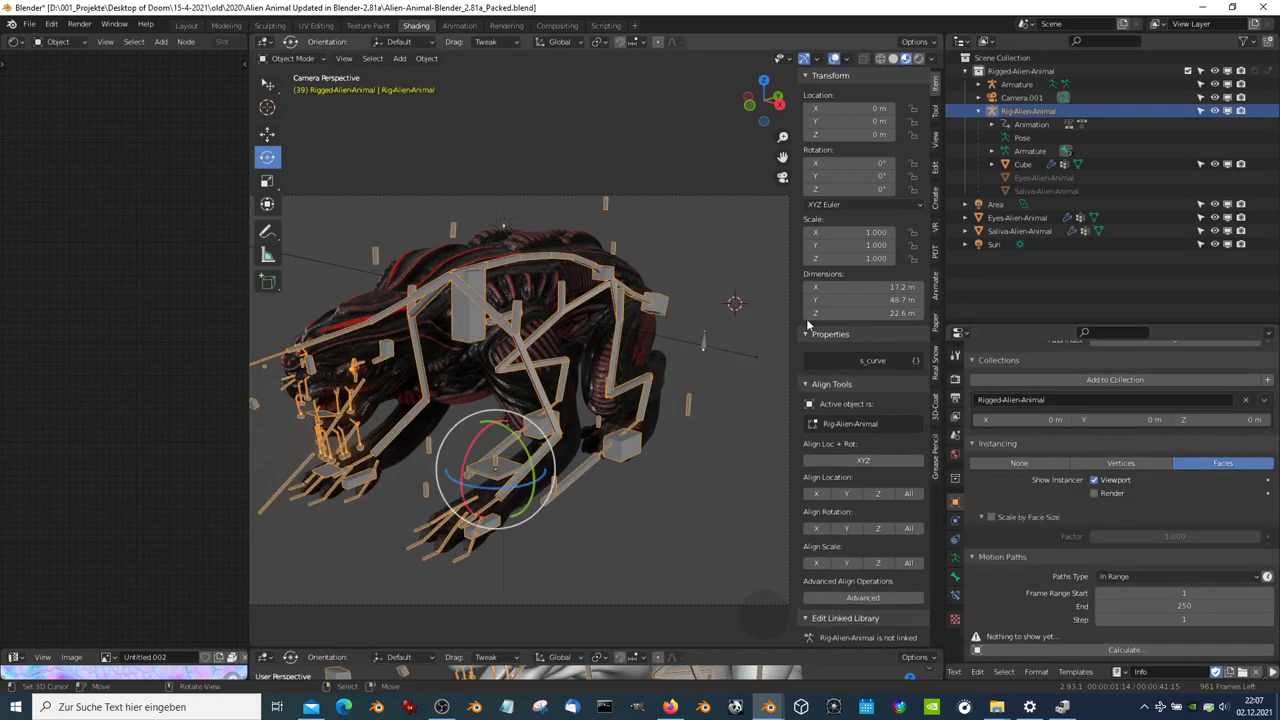
Test-render the creature, then set the rig's instancing to Faces and render again
click(79, 23)
click(82, 38)
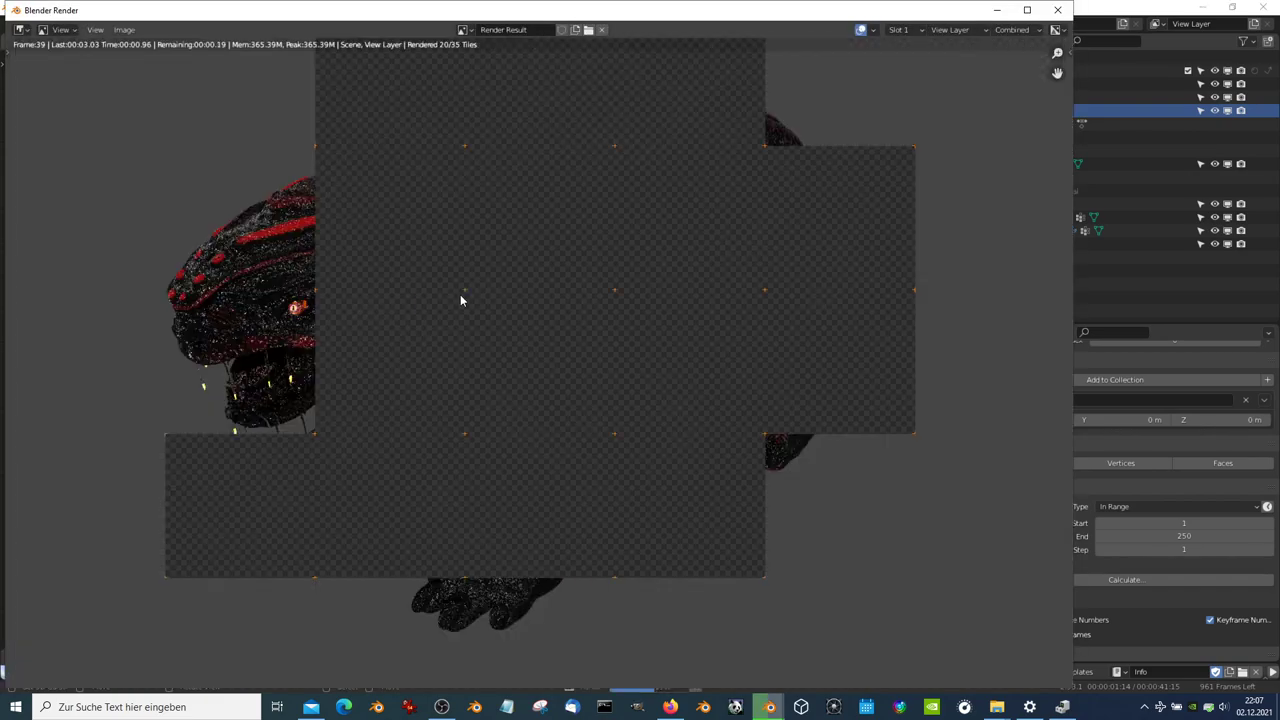
click(1057, 10)
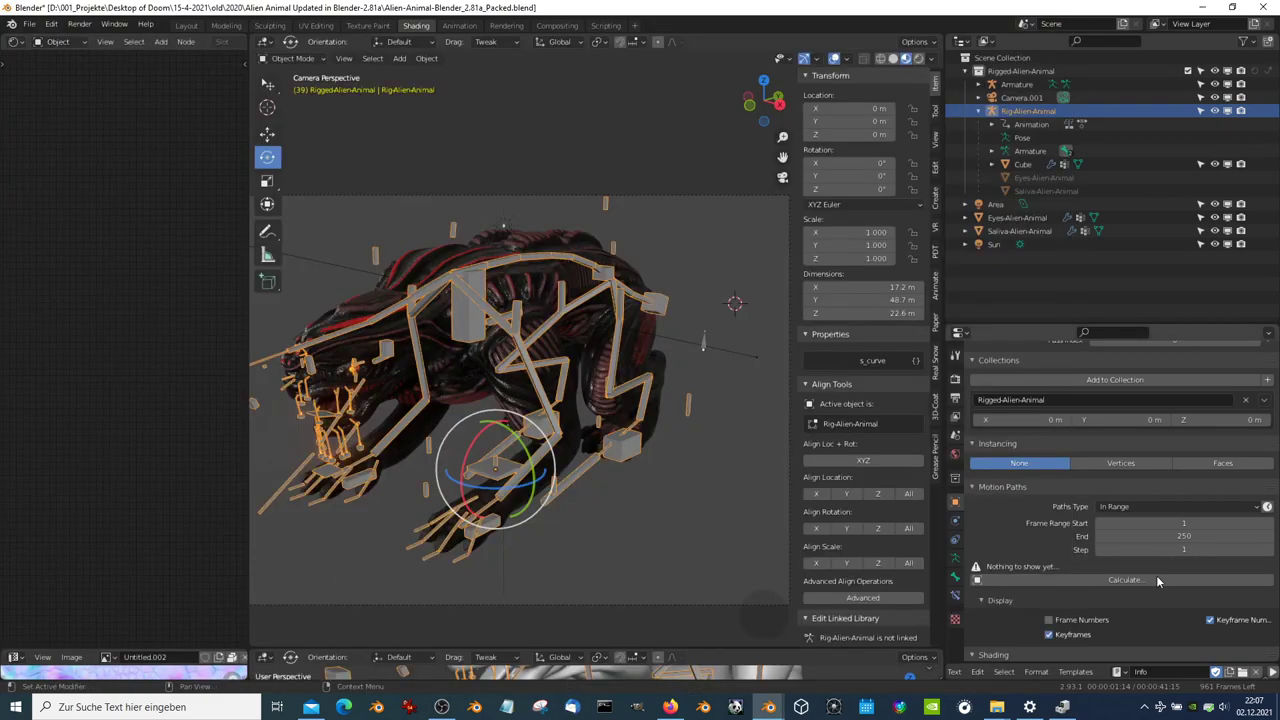
click(1207, 463)
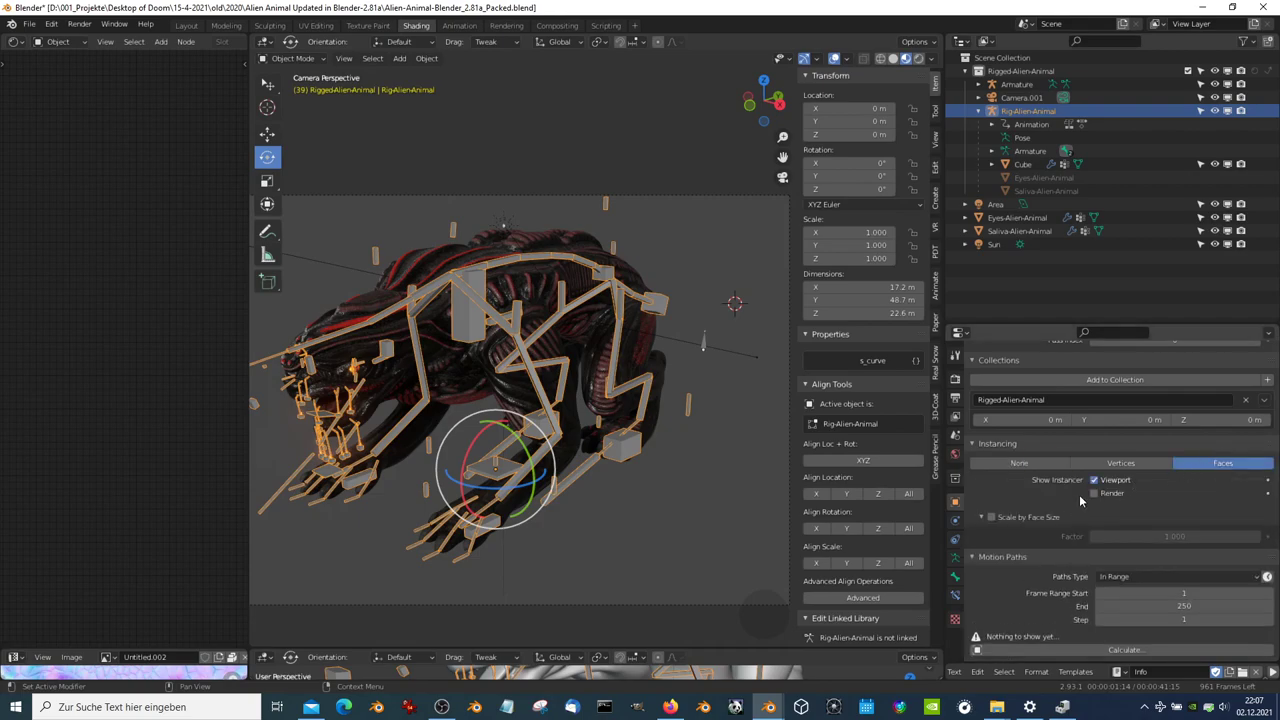
click(79, 23)
click(110, 40)
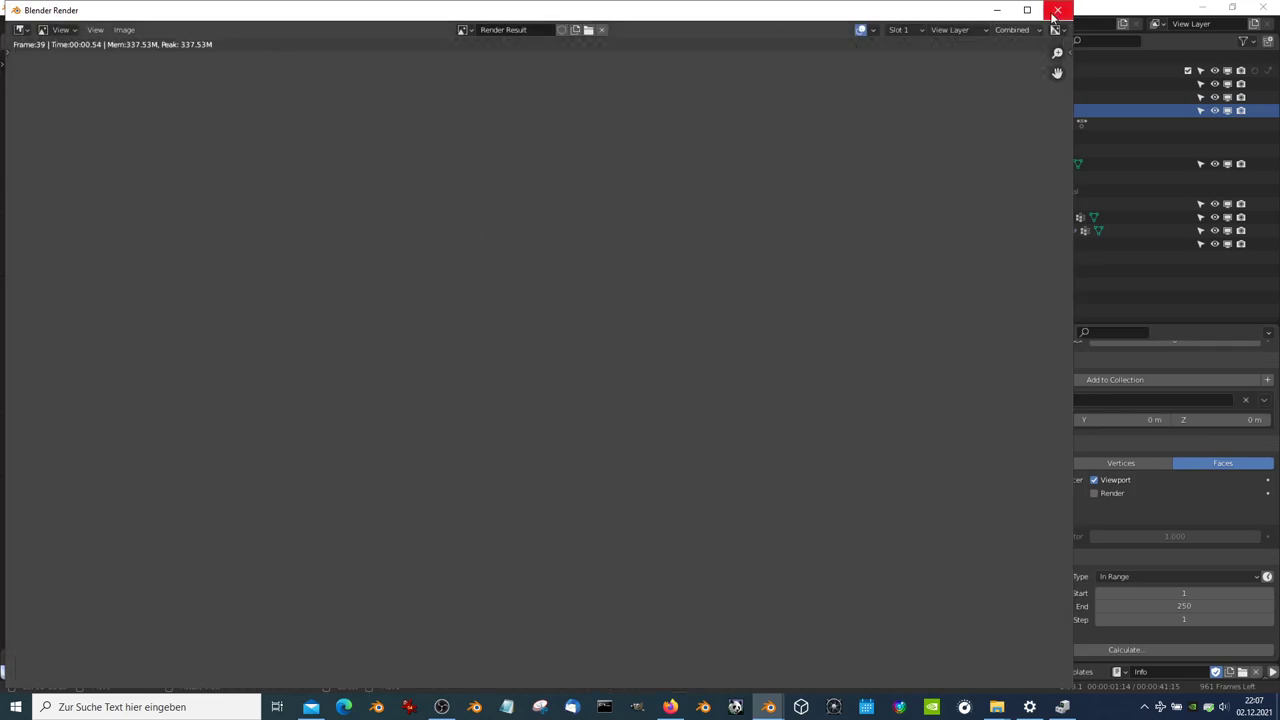
click(1057, 10)
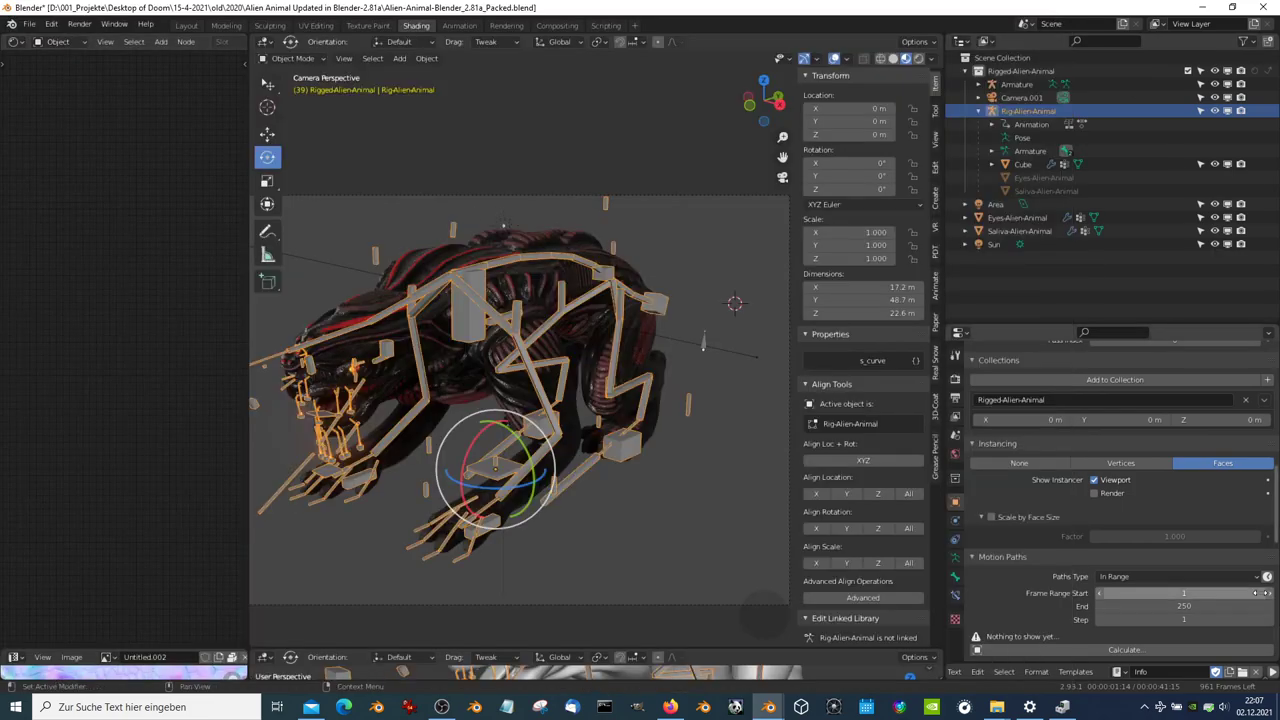
Toggle the rig's instancing off and back to Faces, then render another test image
click(1007, 462)
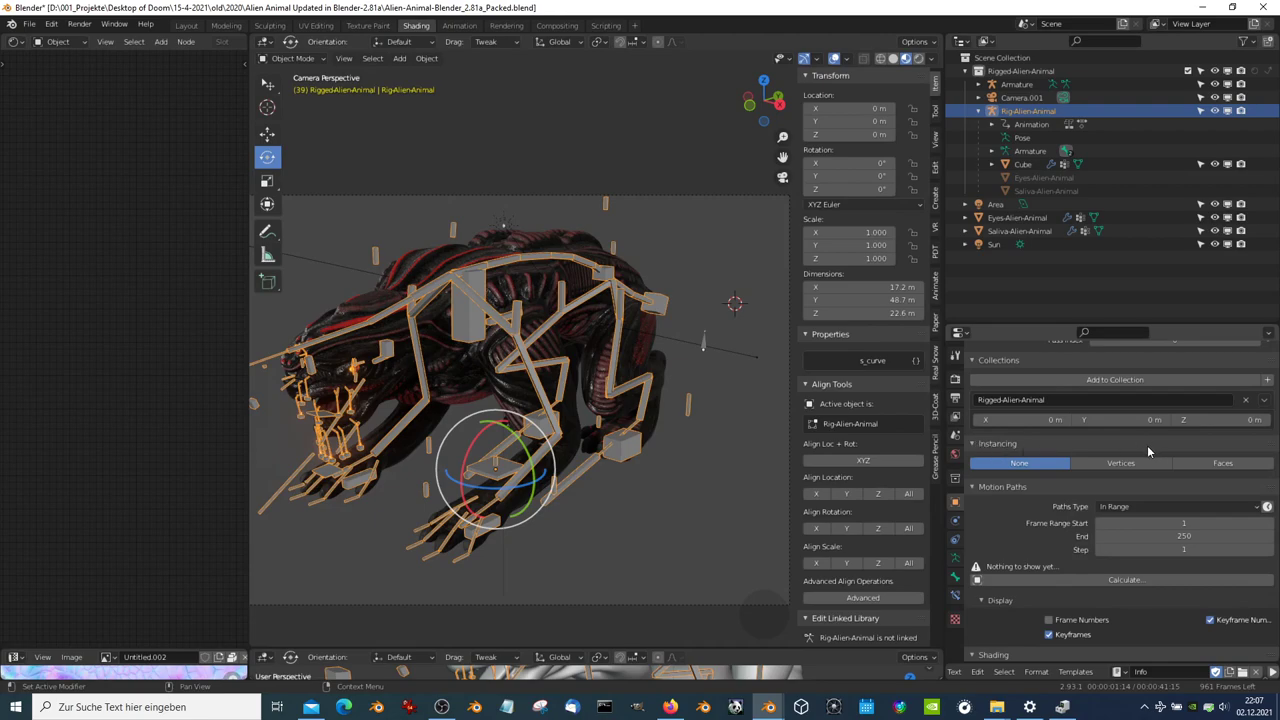
click(1222, 462)
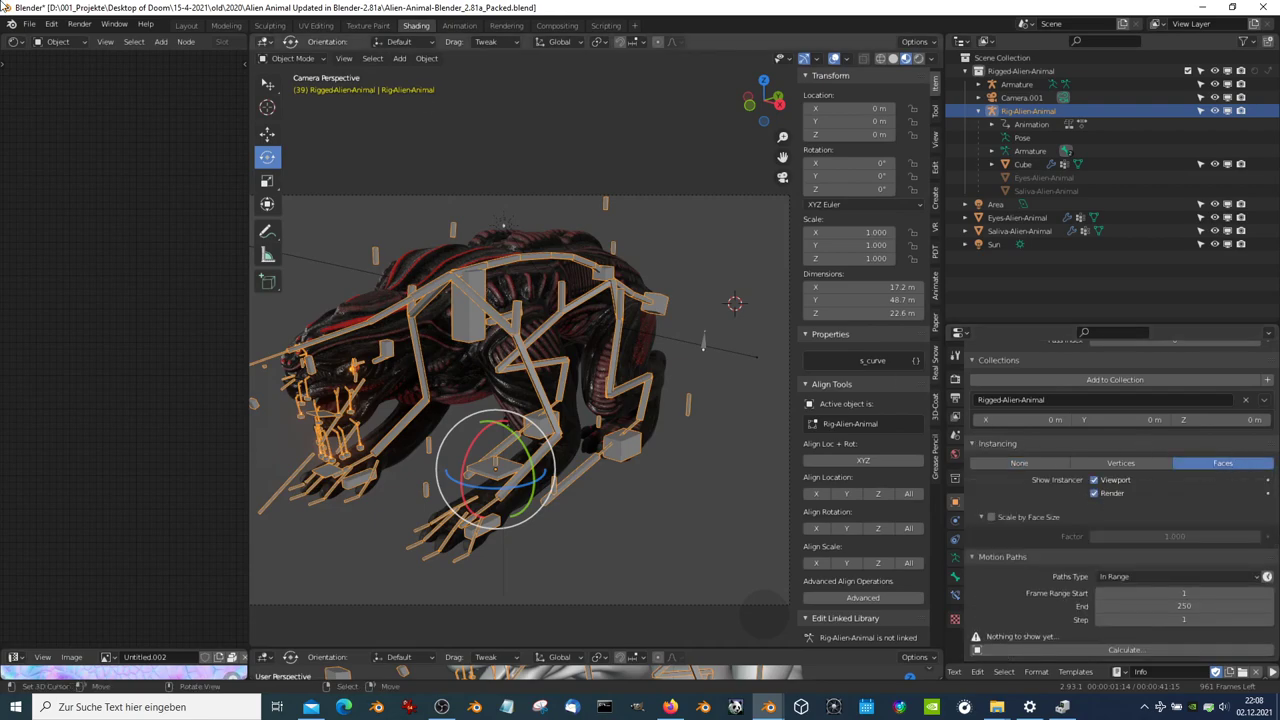
click(79, 23)
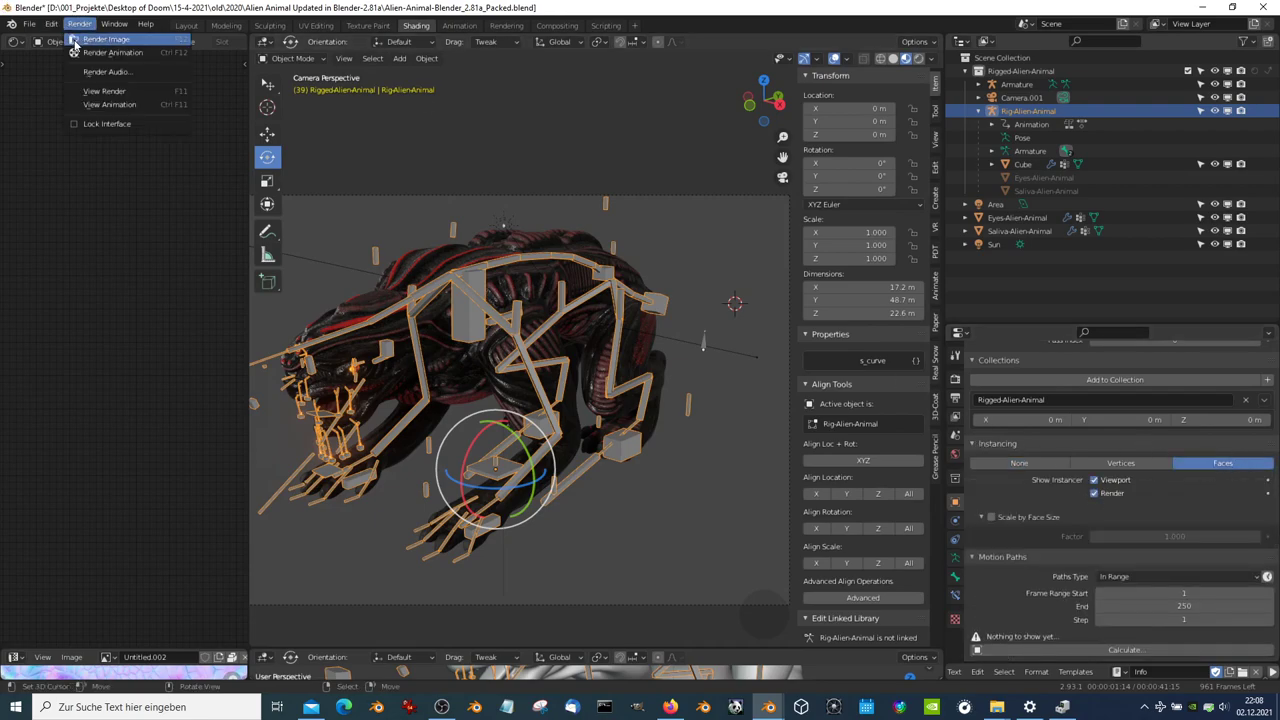
click(80, 40)
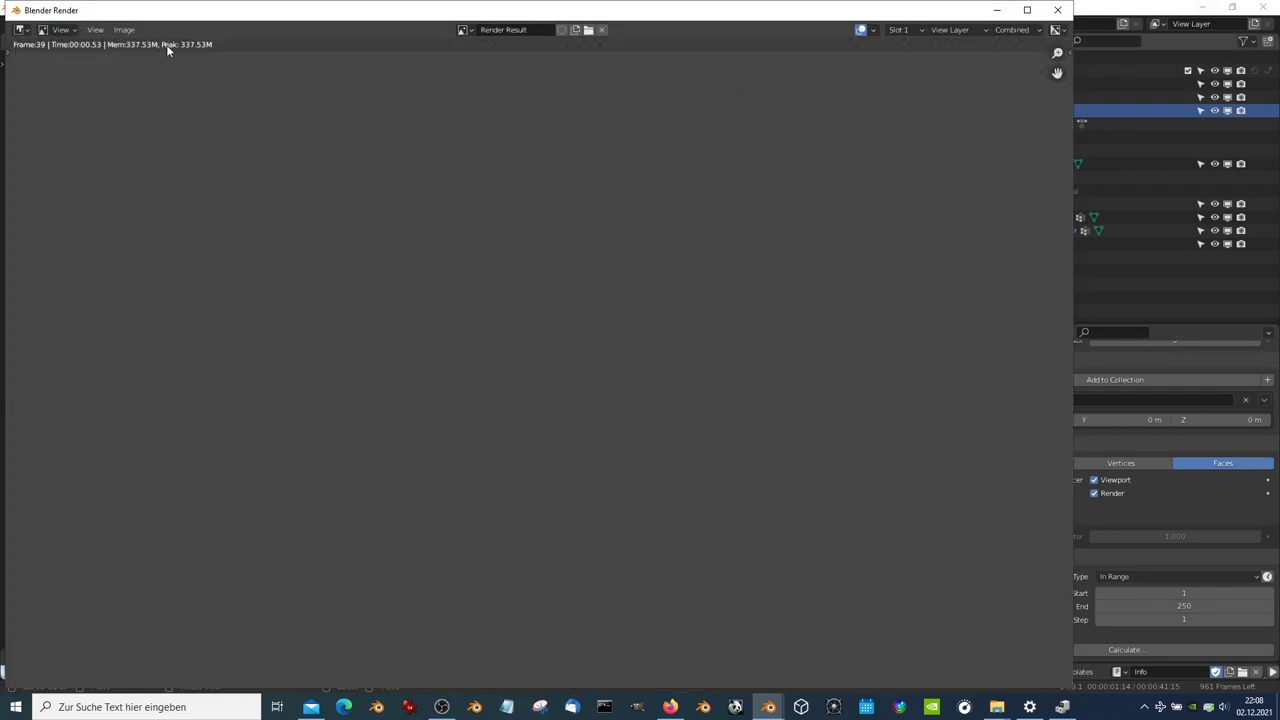
click(1058, 10)
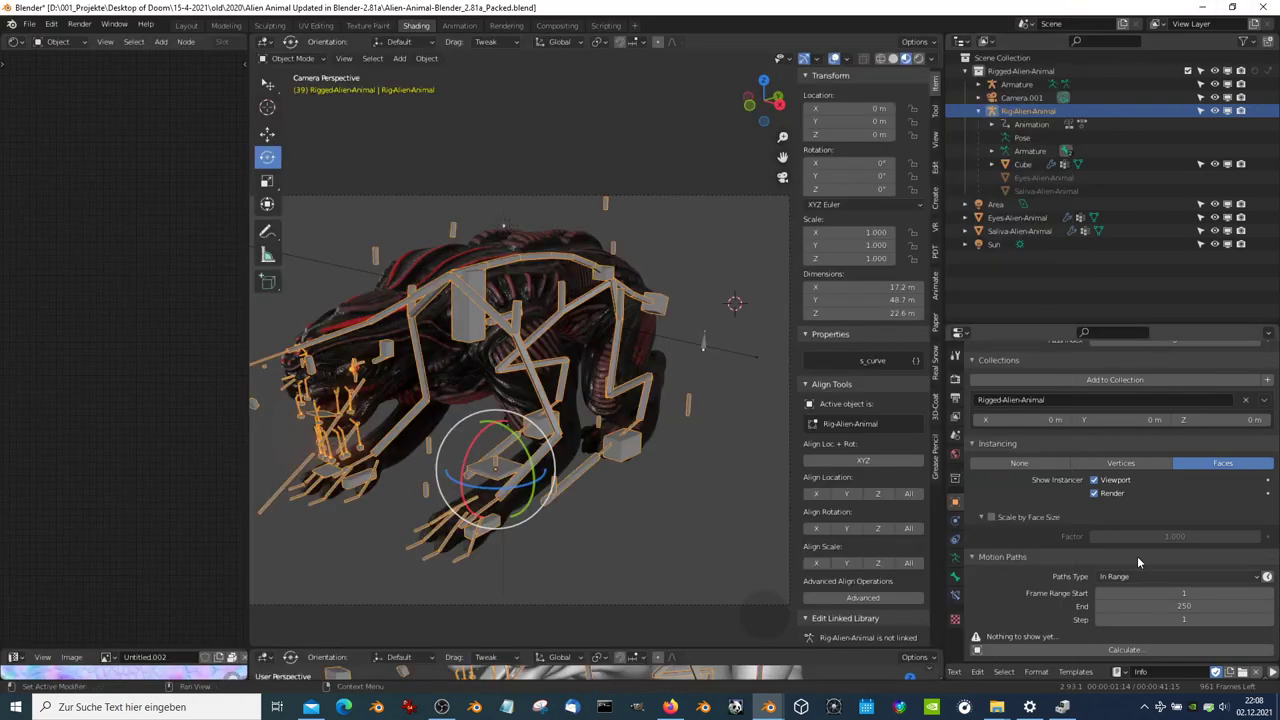
Set the rig's instancing back to None and inspect a final test render
click(1020, 465)
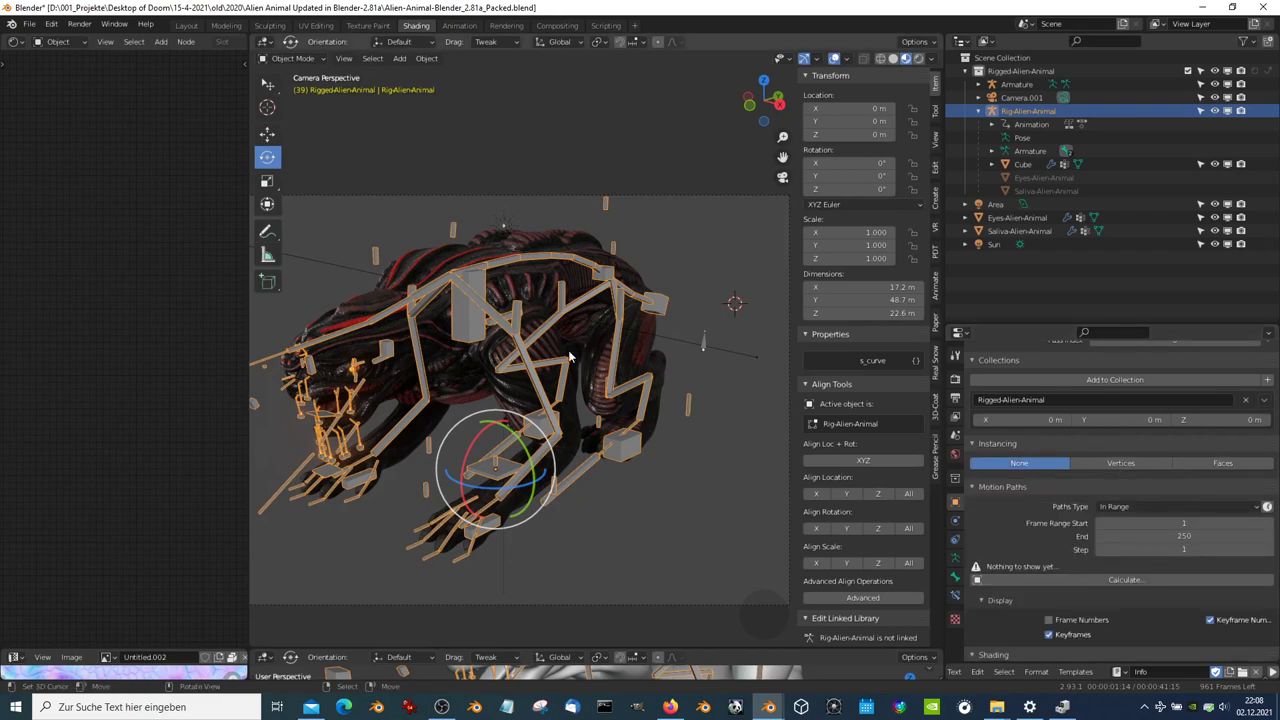
click(79, 24)
click(90, 39)
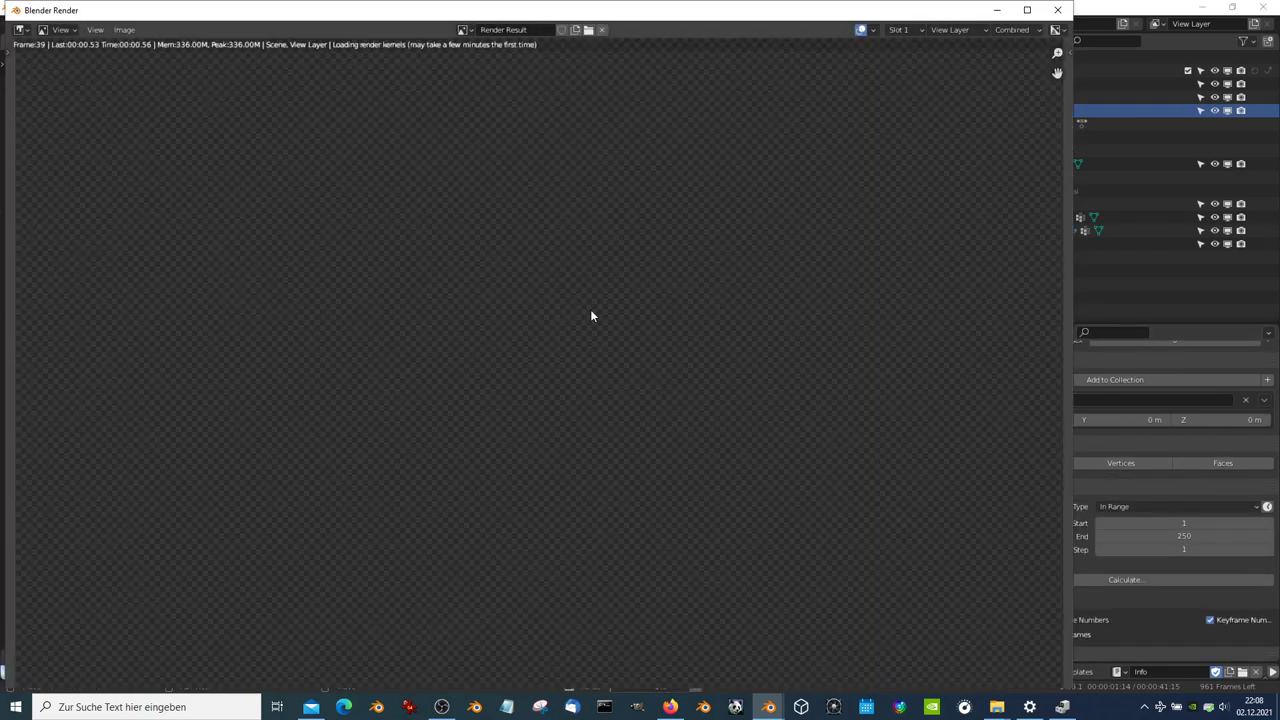
scroll(556, 214, up, 2)
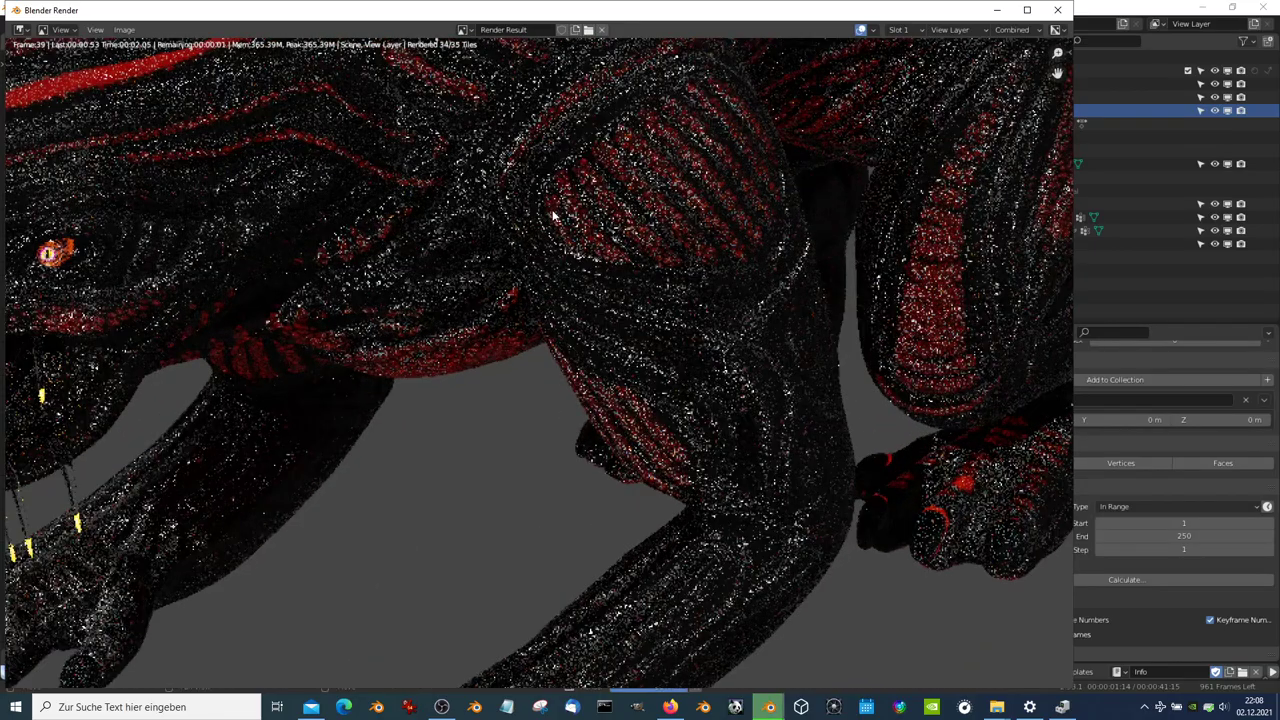
scroll(700, 365, up, 1)
scroll(610, 421, up, 2)
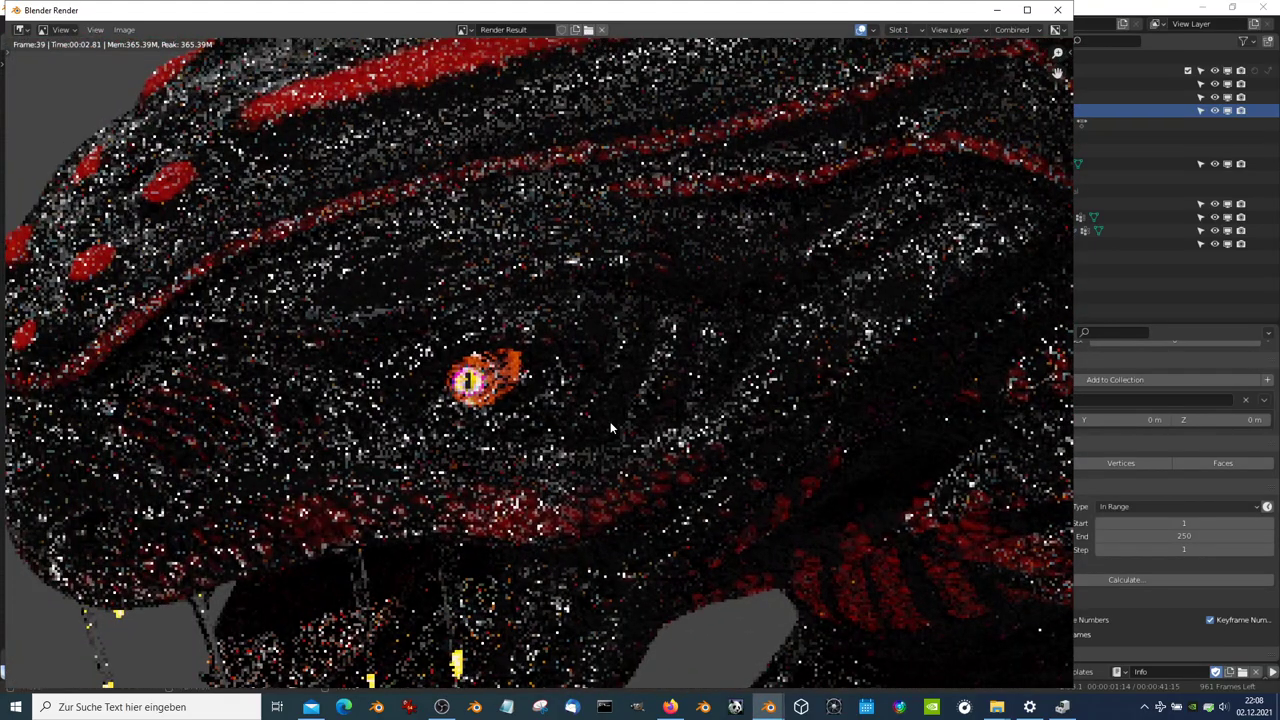
scroll(610, 421, down, 5)
click(1058, 12)
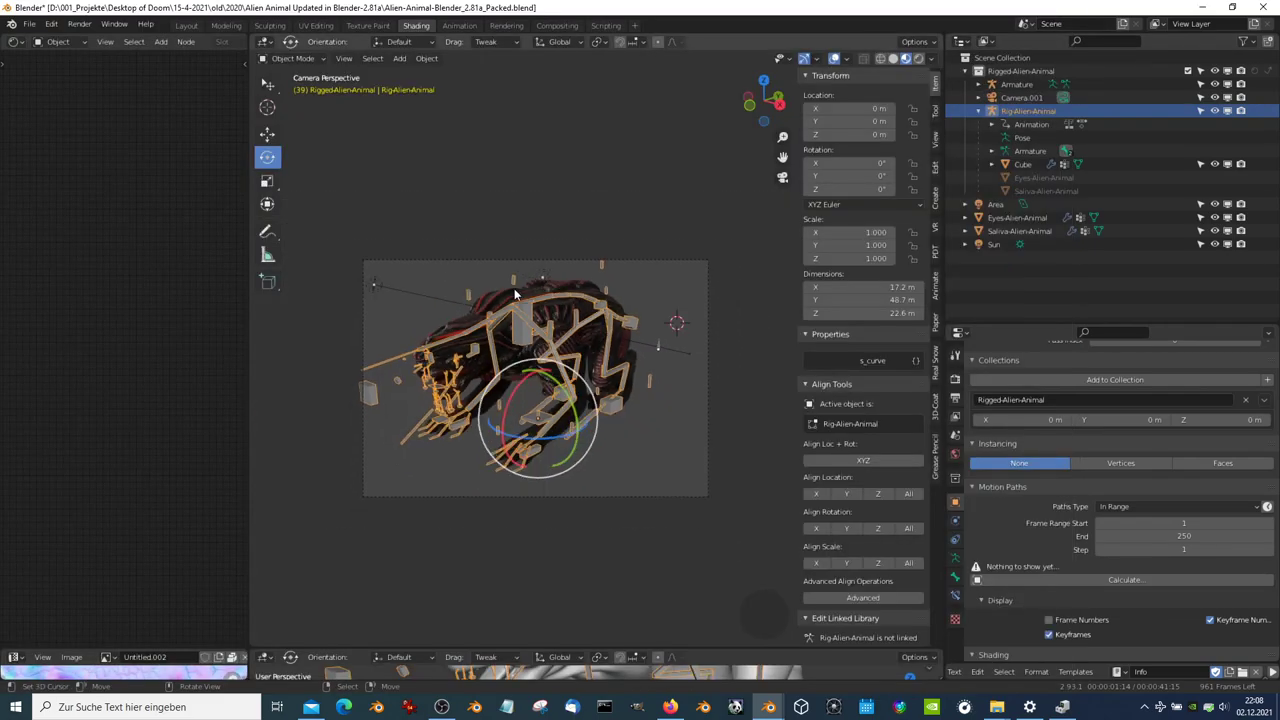
Delete the stray top-level Armature object
scroll(1048, 500, down, 3)
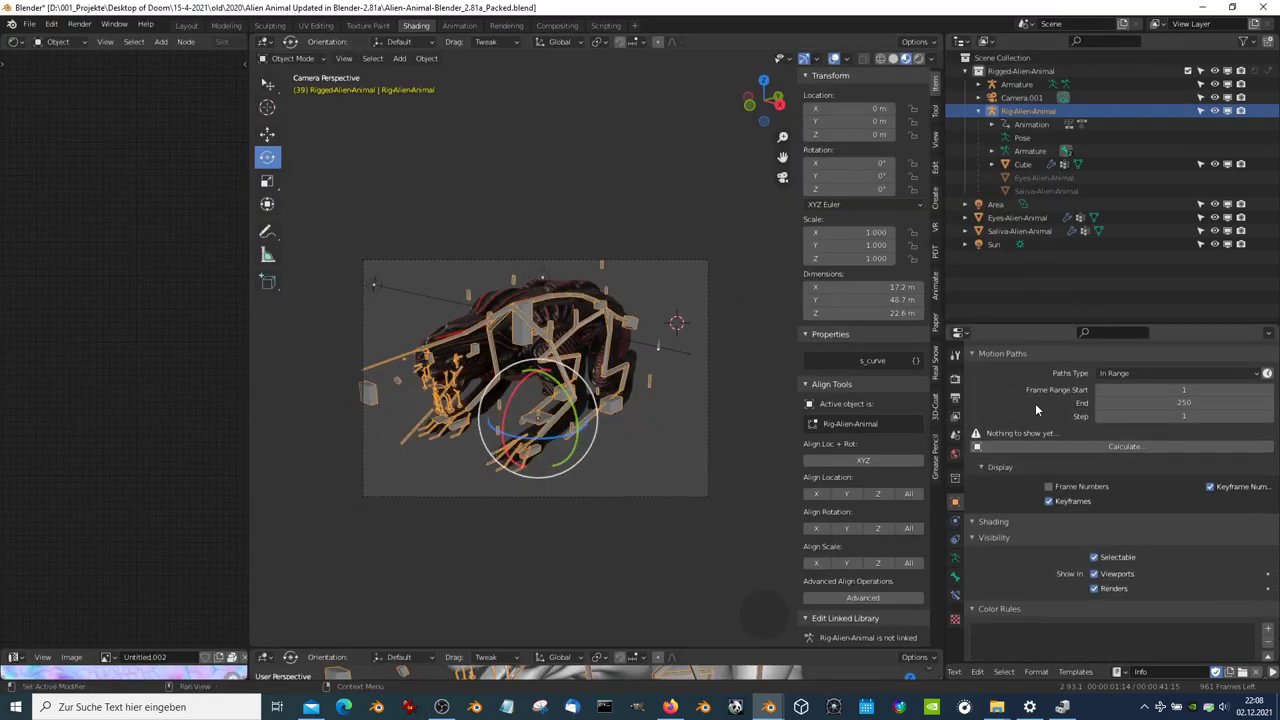
scroll(1035, 403, down, 3)
scroll(1035, 403, down, 2)
scroll(1059, 586, up, 4)
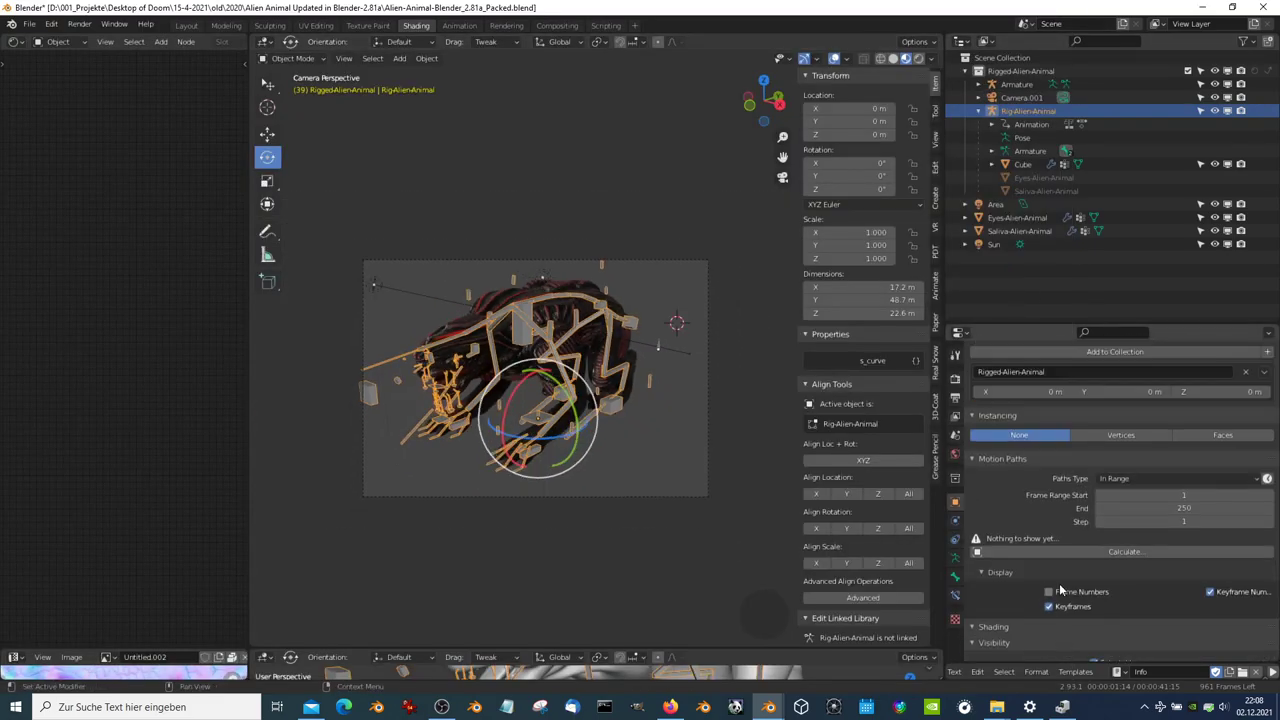
scroll(1060, 588, up, 4)
scroll(1068, 452, up, 3)
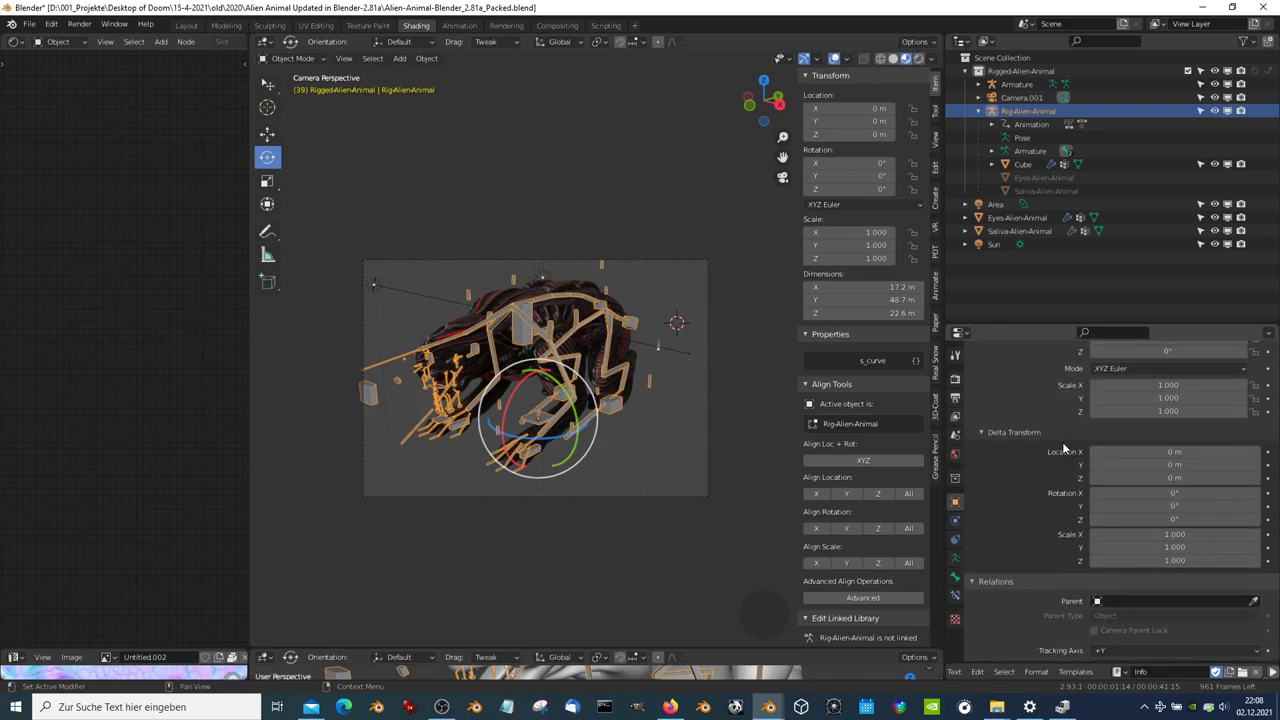
scroll(1068, 452, up, 3)
mouse_move(677, 350)
middle_down()
mouse_move(613, 352)
mouse_move(754, 290)
middle_up()
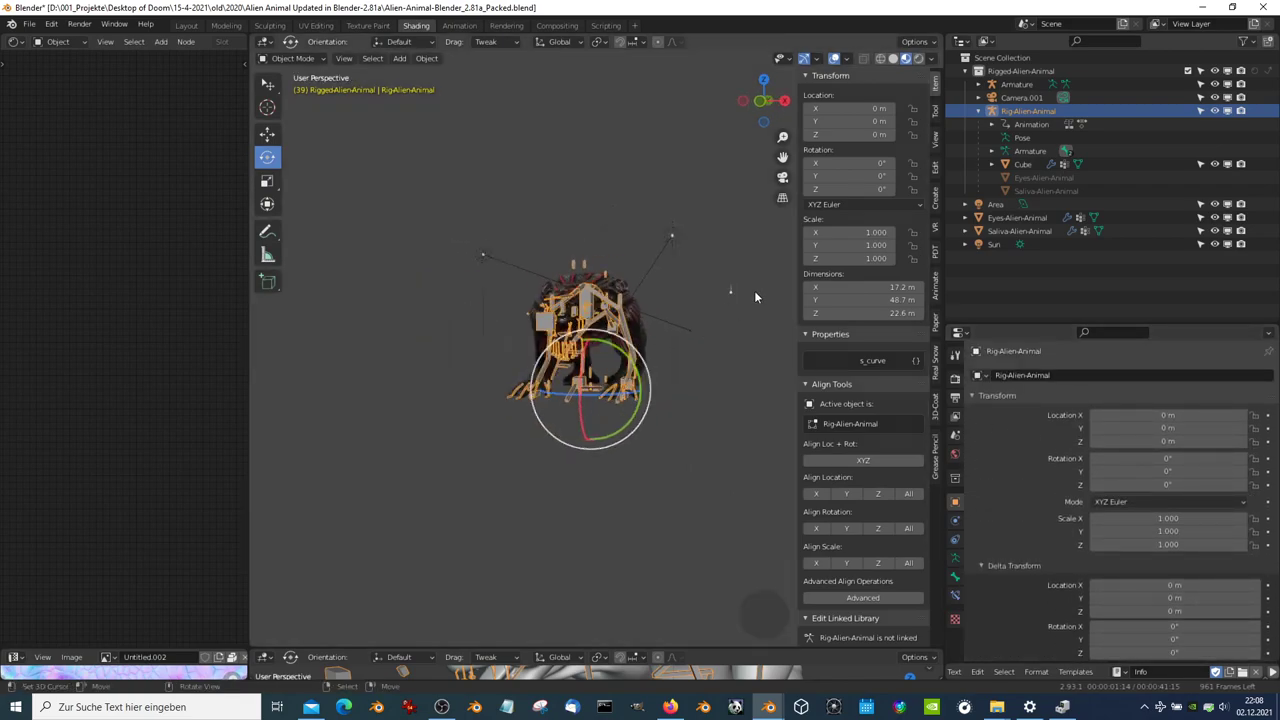
click(745, 288)
key(x)
click(719, 294)
Add a ground Plane and scale it to 49.145 under the creature
middle_drag(632, 323, 655, 285)
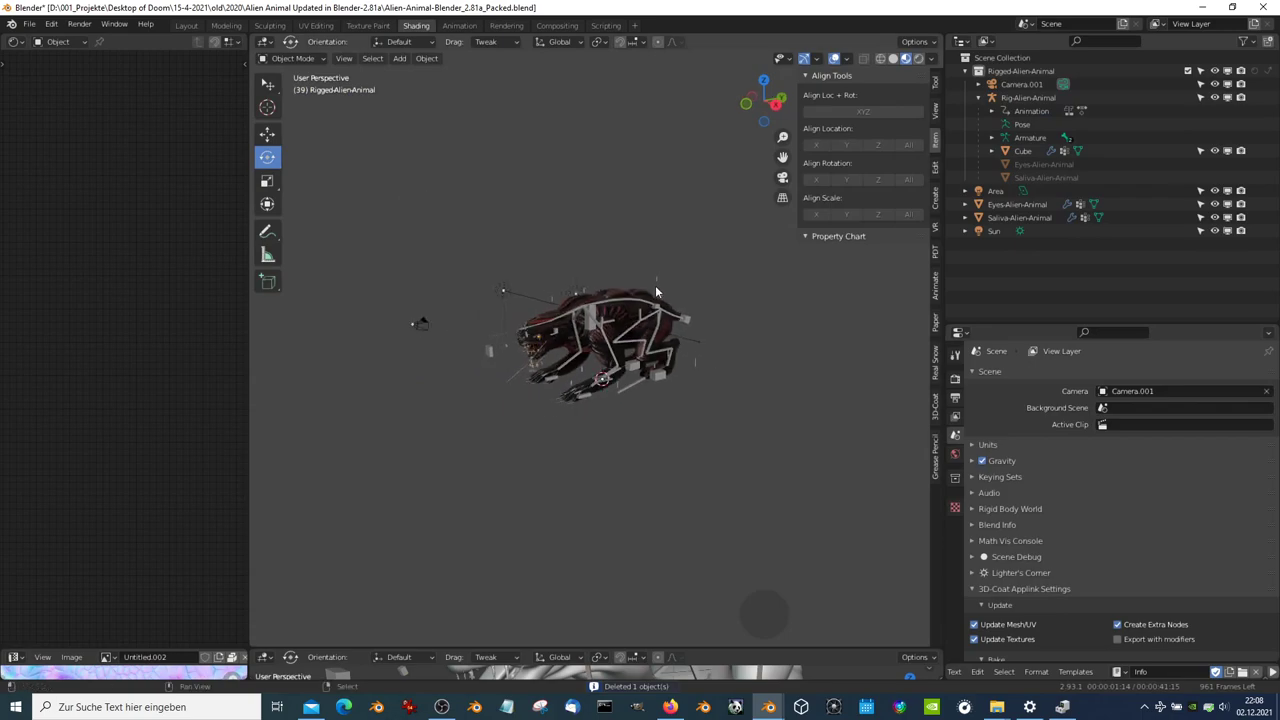
key(shift+a)
click(735, 187)
key(s)
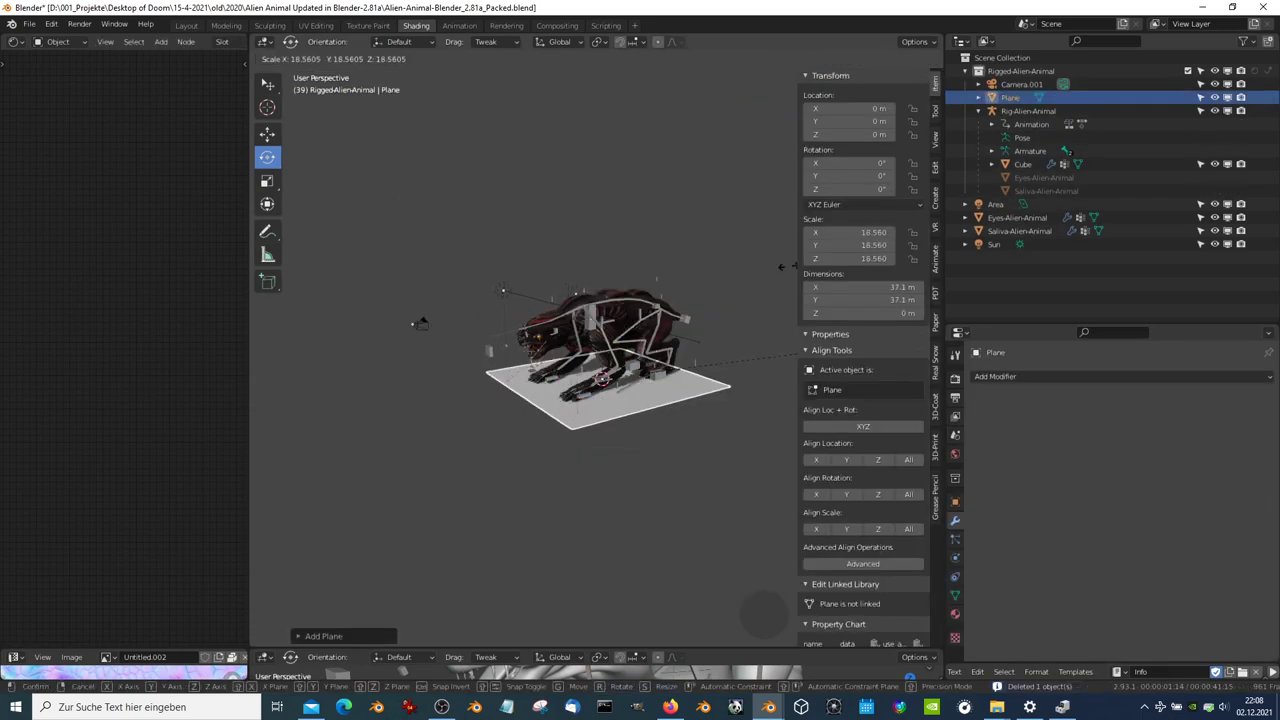
click(642, 240)
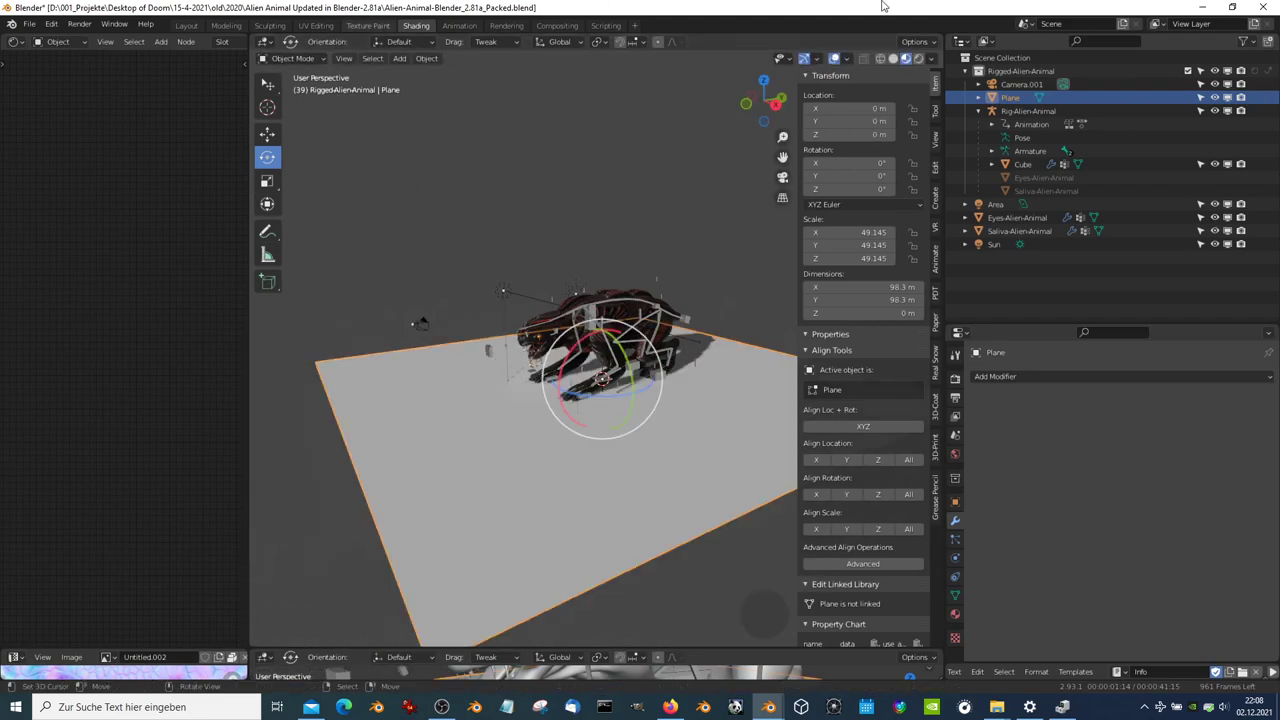
Switch the viewport to Rendered shading and frame the creature through the scene camera
click(930, 58)
click(935, 58)
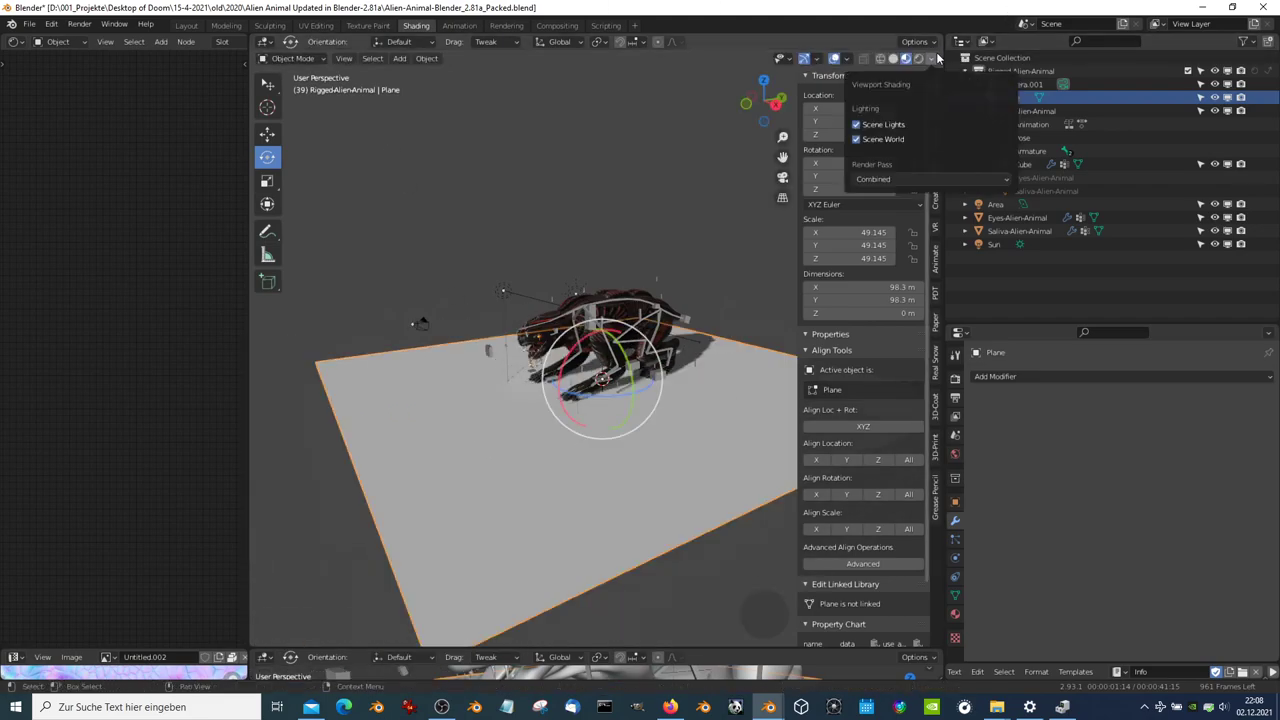
click(856, 139)
scroll(316, 318, up, 3)
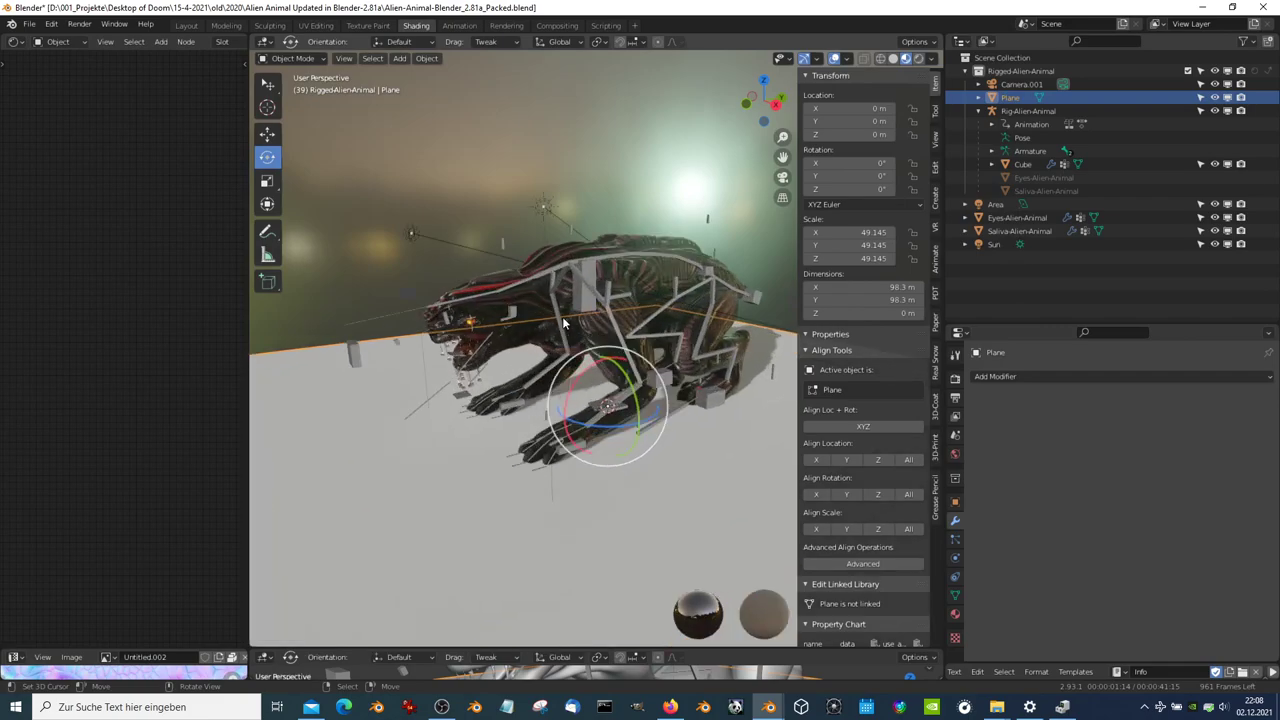
mouse_move(833, 60)
middle_down()
mouse_move(629, 352)
mouse_move(700, 306)
mouse_move(677, 300)
mouse_move(670, 316)
middle_up()
scroll(629, 352, up, 3)
scroll(670, 316, down, 5)
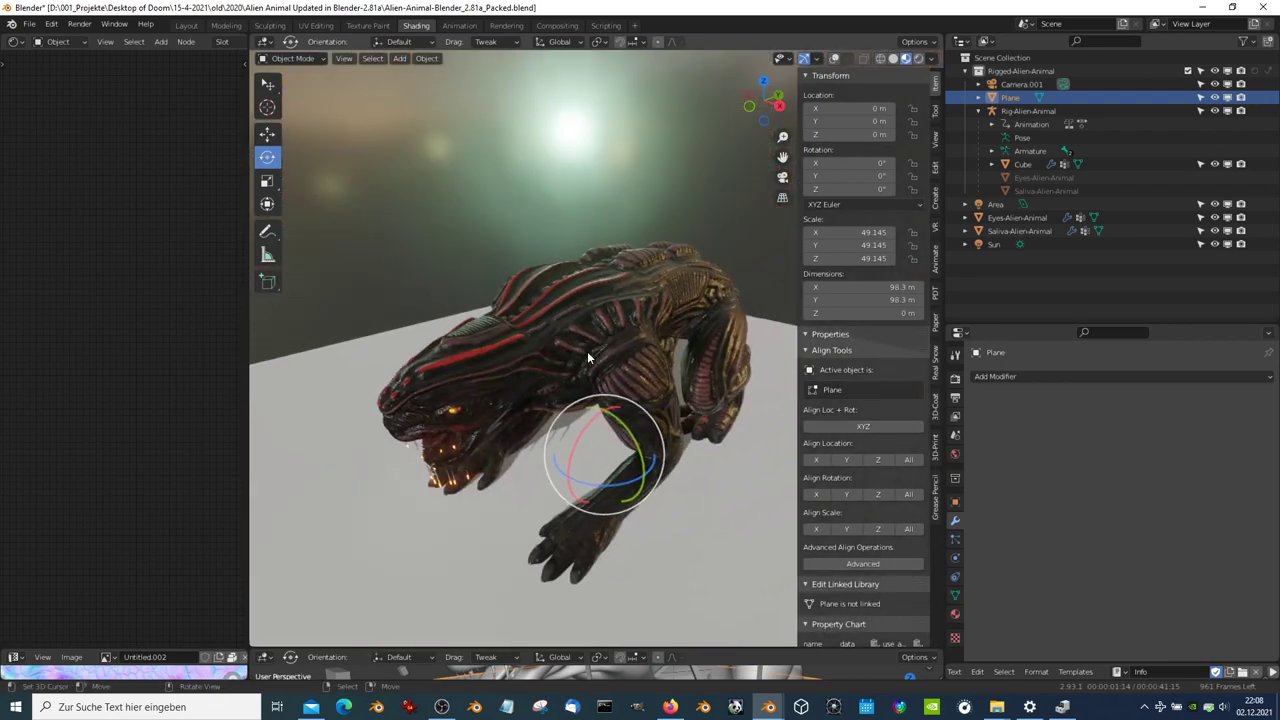
middle_drag(587, 351, 560, 300)
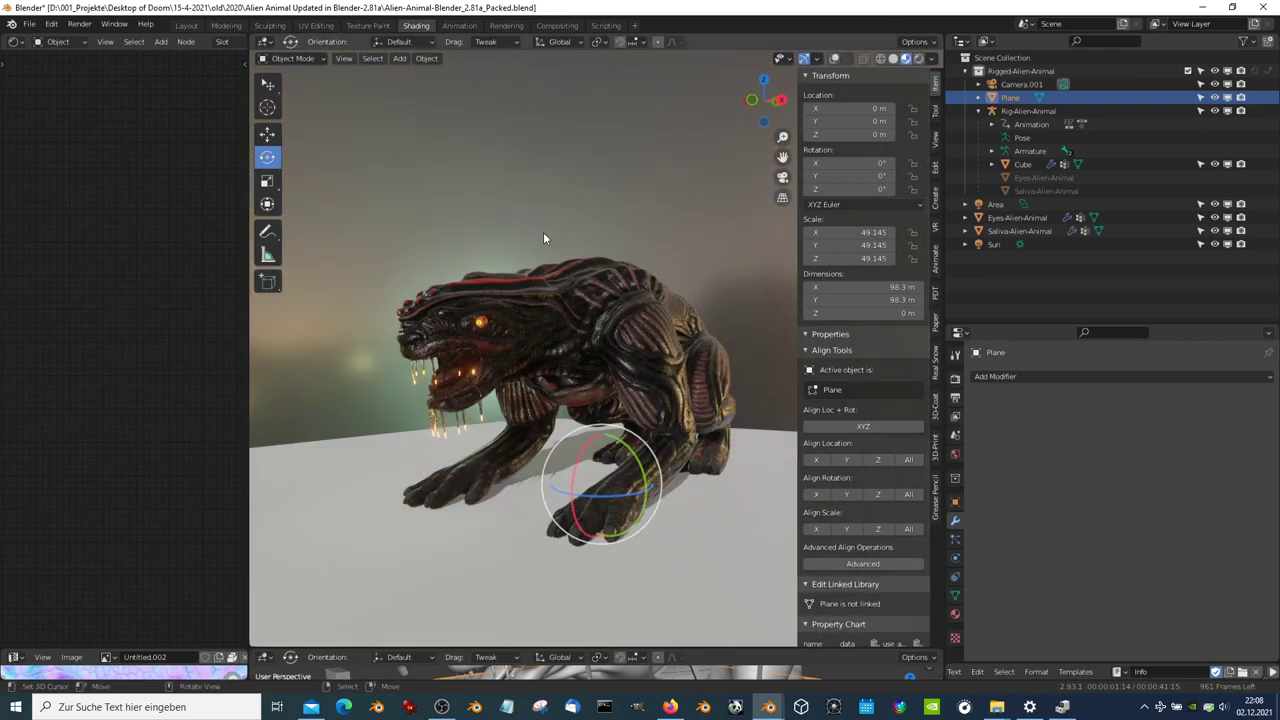
key(KP_0)
Show the viewport shading popover's HDRI environment list
scroll(543, 232, up, 1)
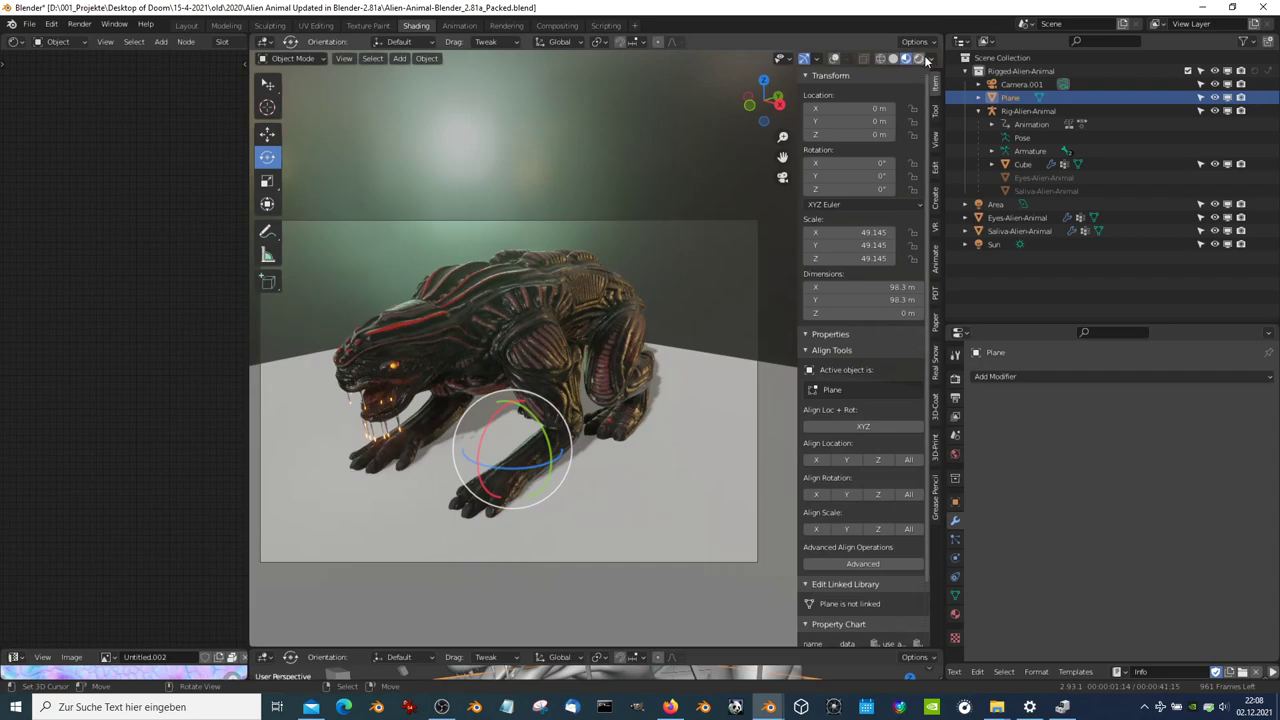
click(932, 58)
click(910, 184)
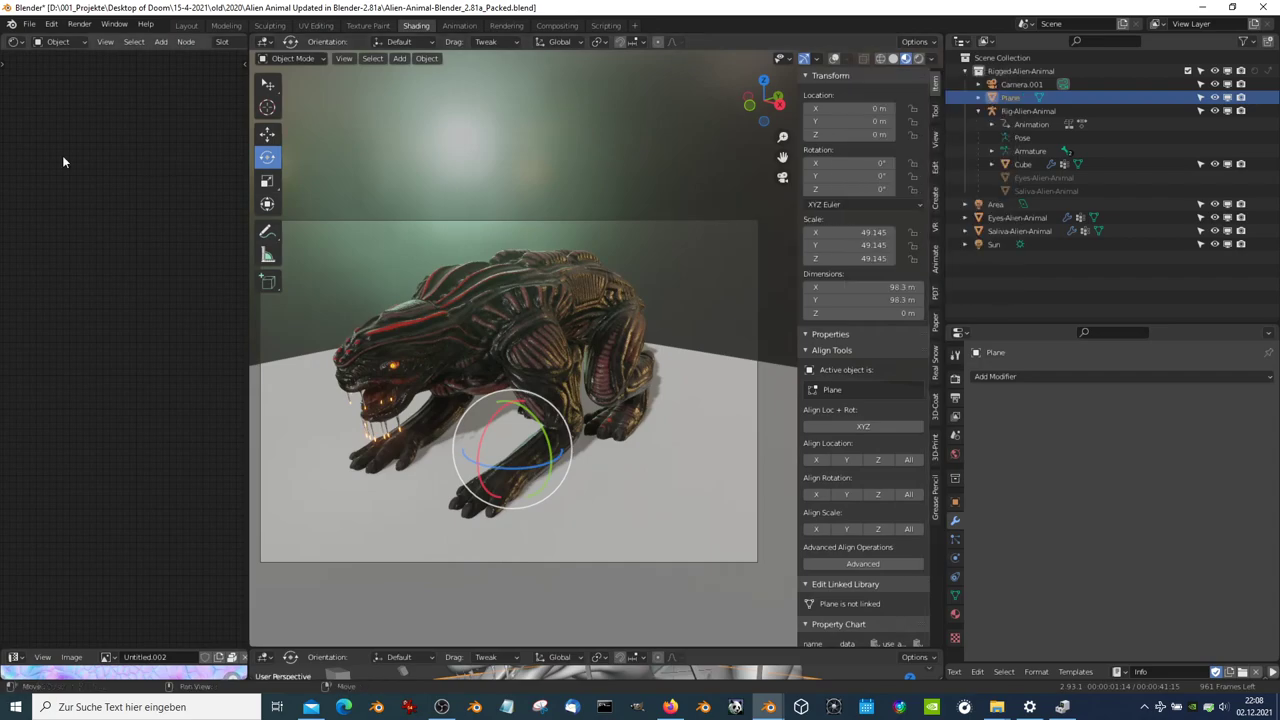
click(80, 25)
Make a first test render, then check and close the Preferences window
click(95, 48)
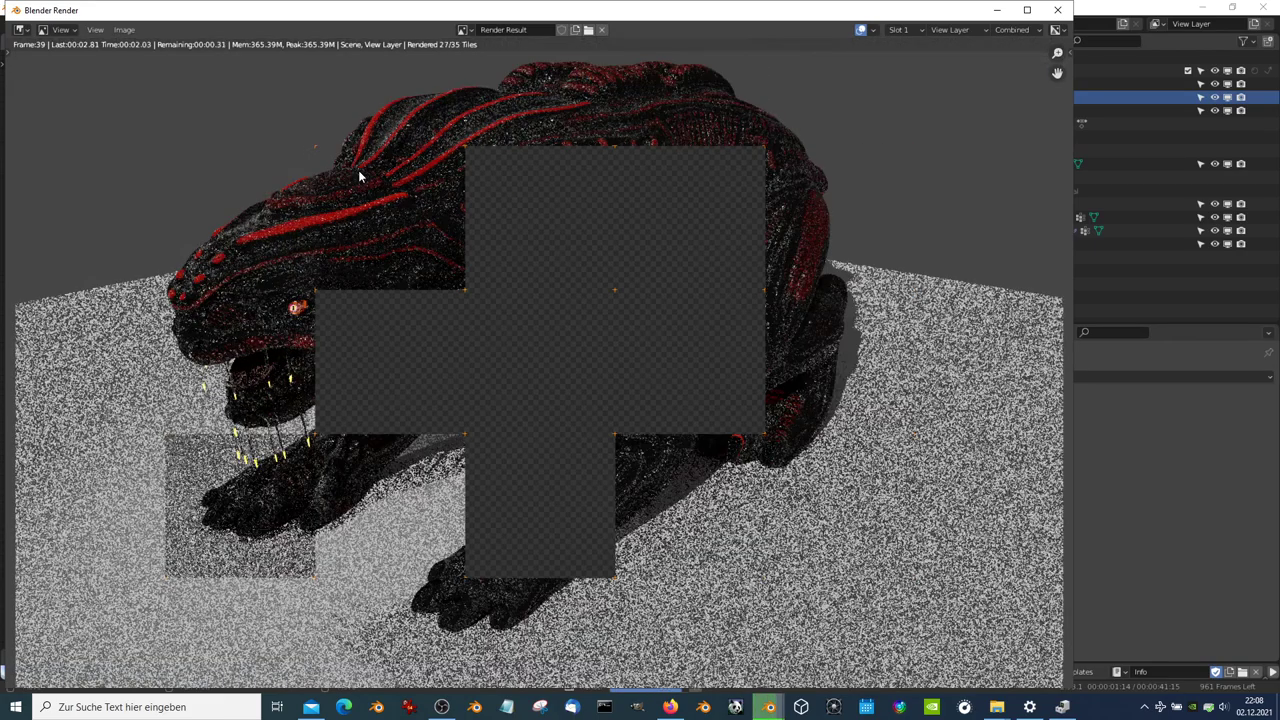
click(1057, 10)
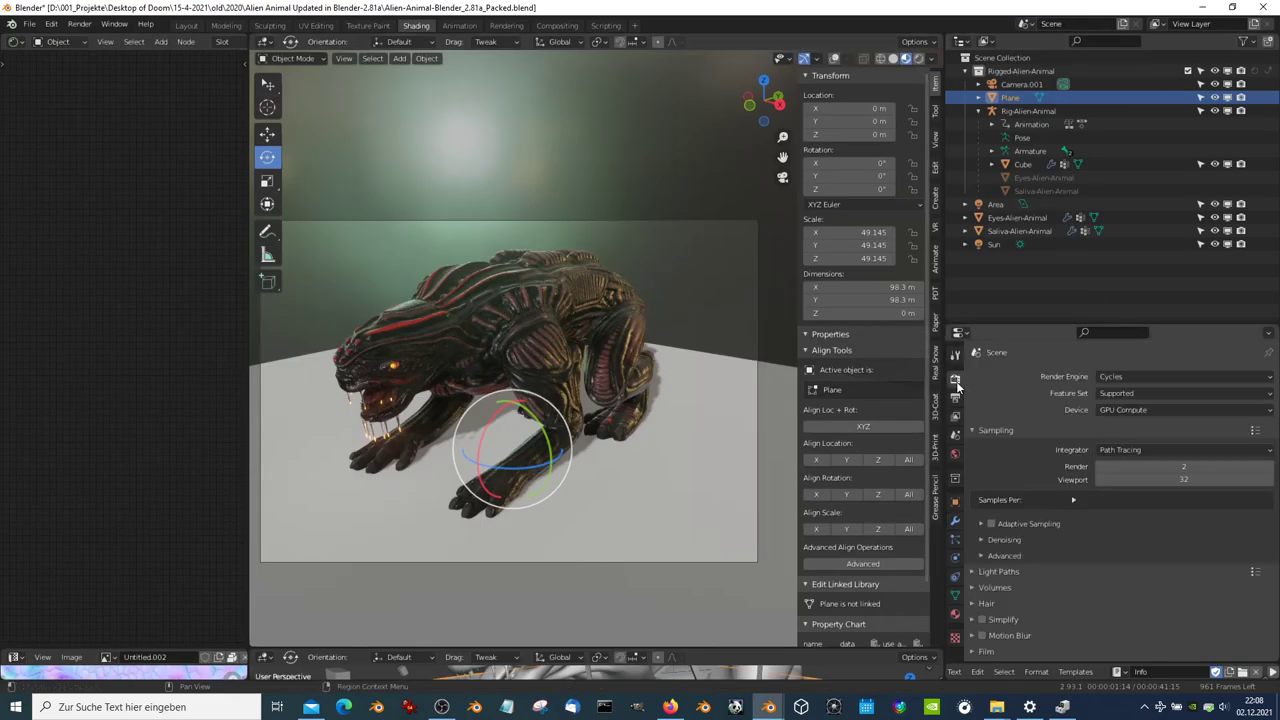
click(51, 24)
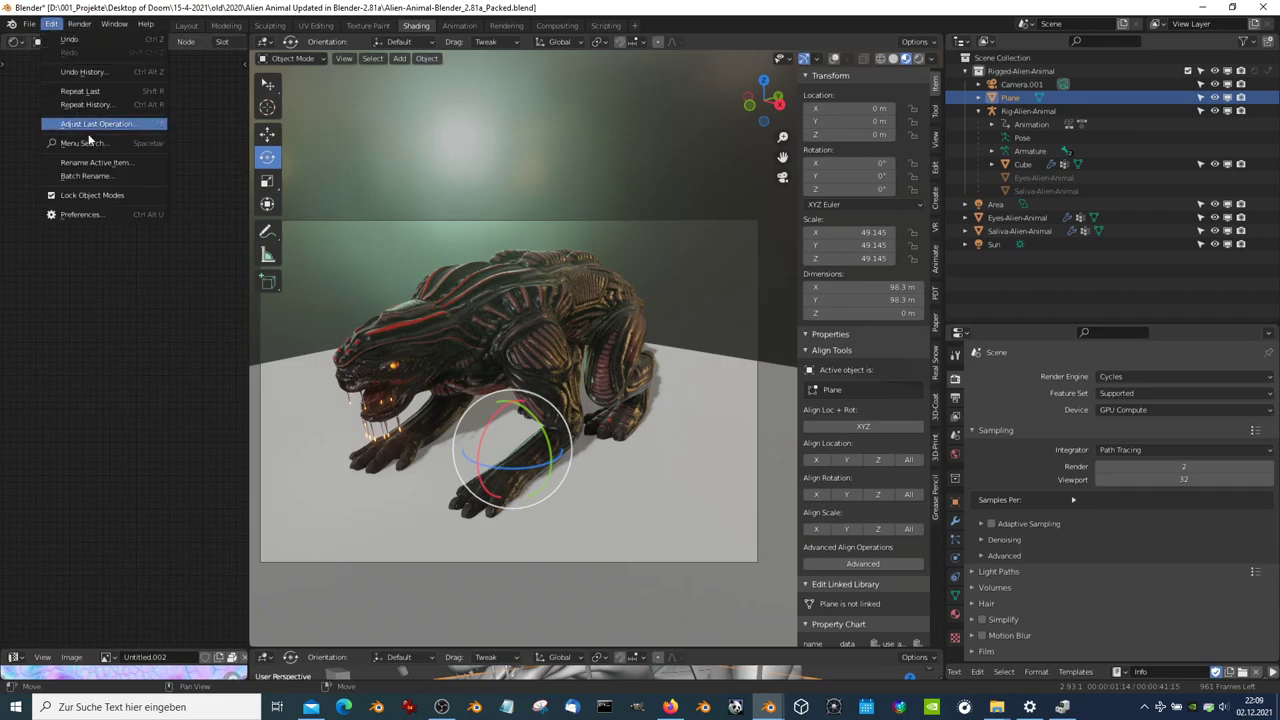
click(100, 214)
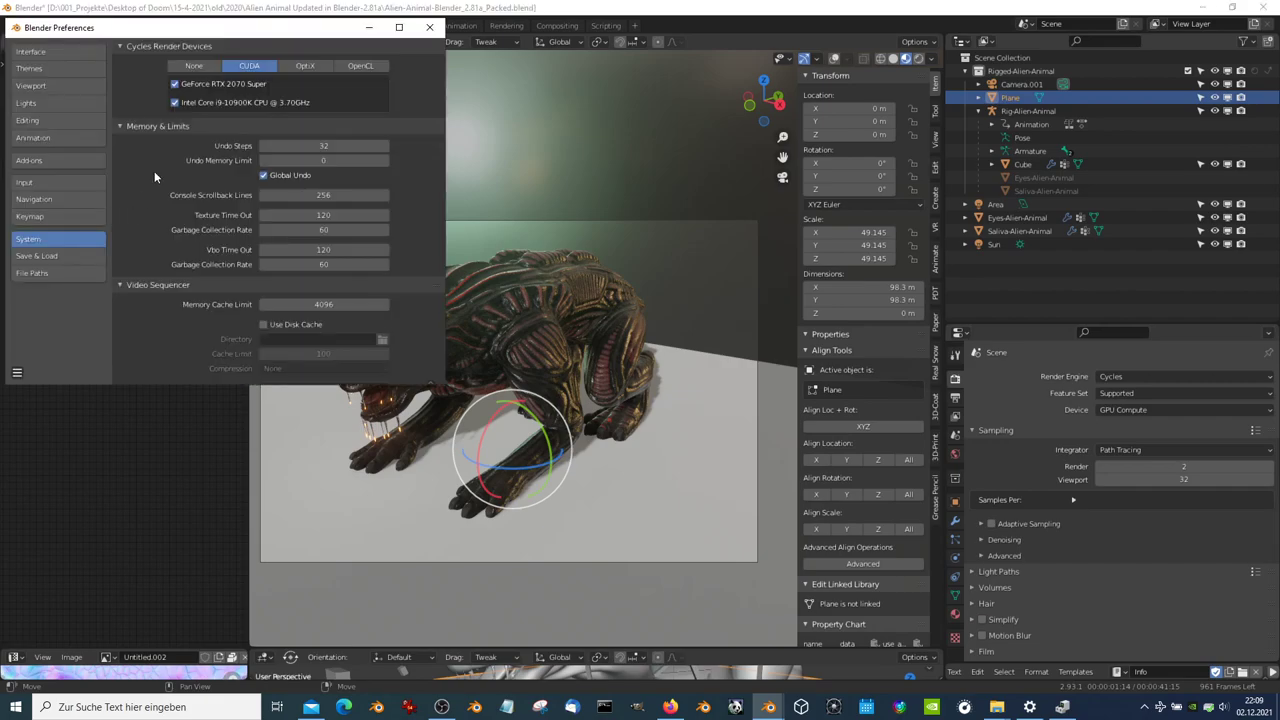
click(430, 27)
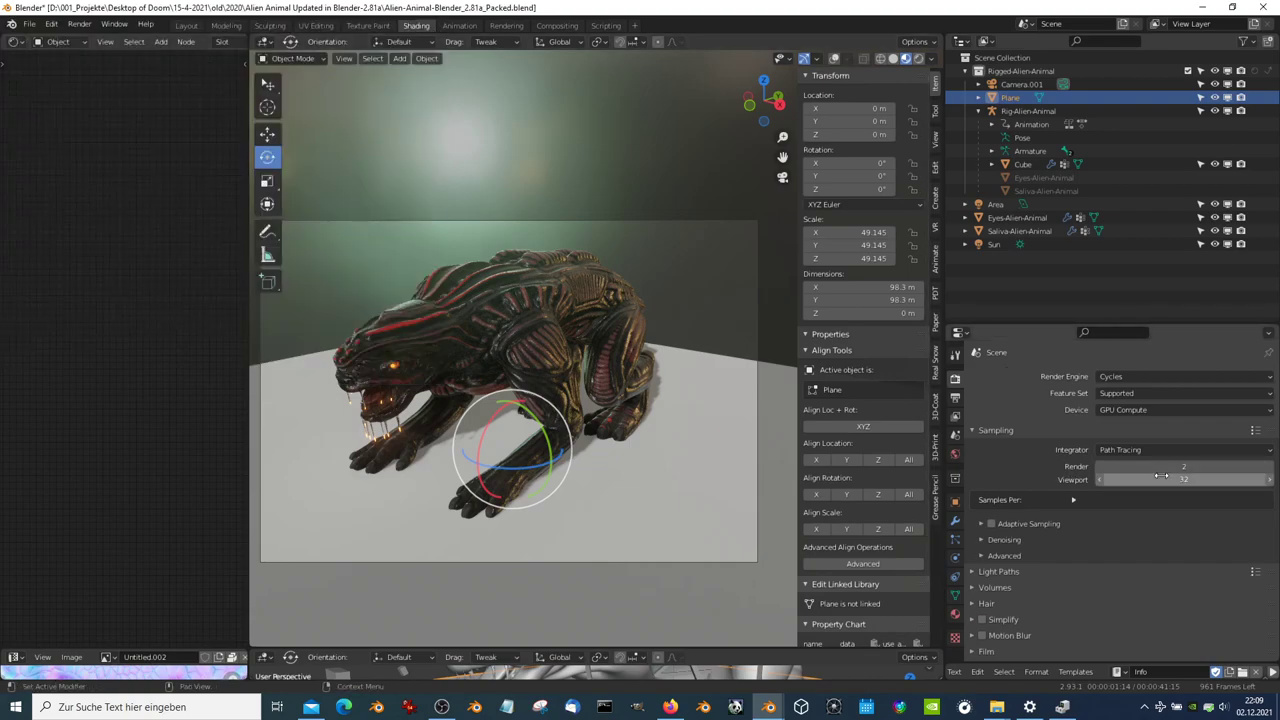
Set Cycles render samples to 10 and render frame 39 again
double_click(1178, 466)
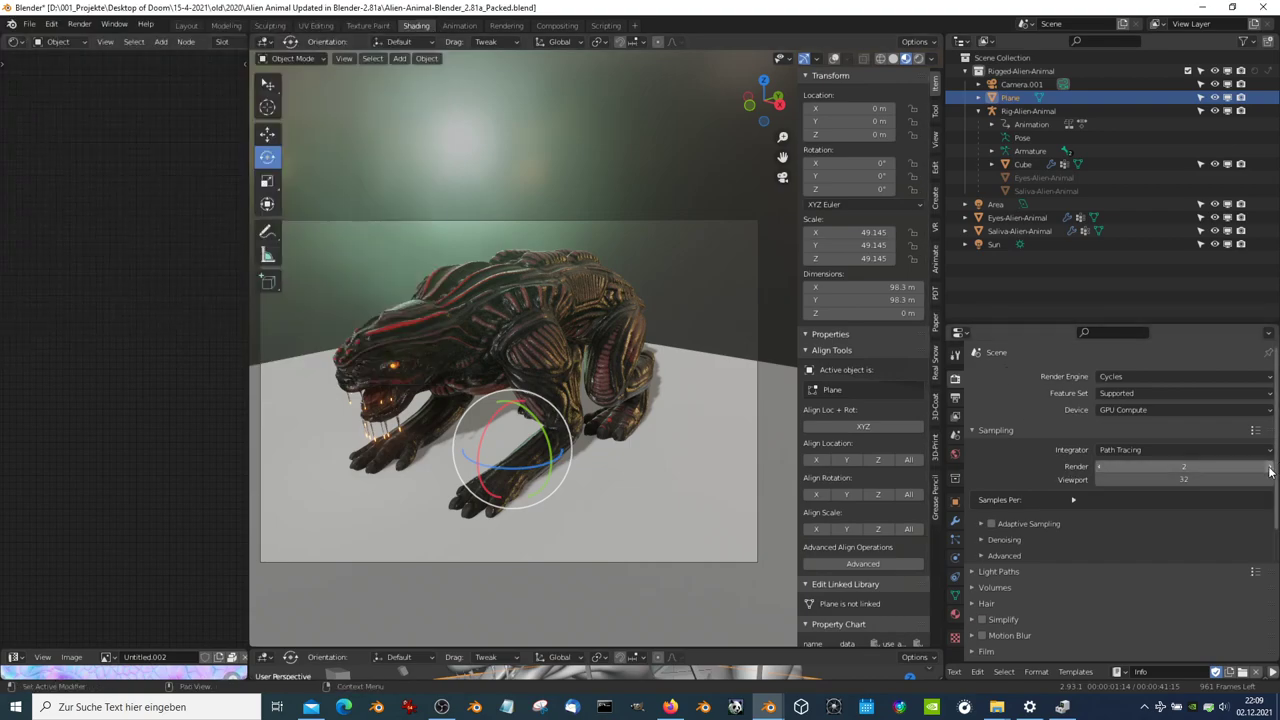
text(4)
key(Return)
click(1270, 471)
click(1270, 471)
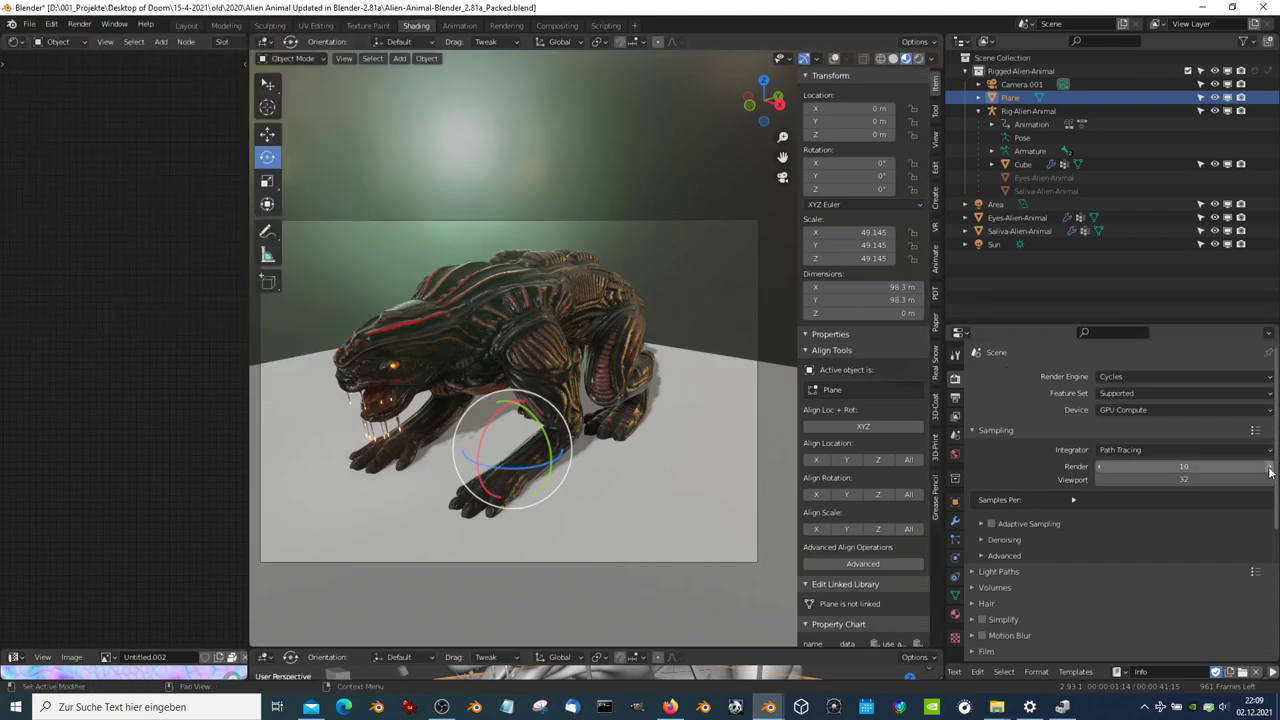
click(79, 24)
click(90, 39)
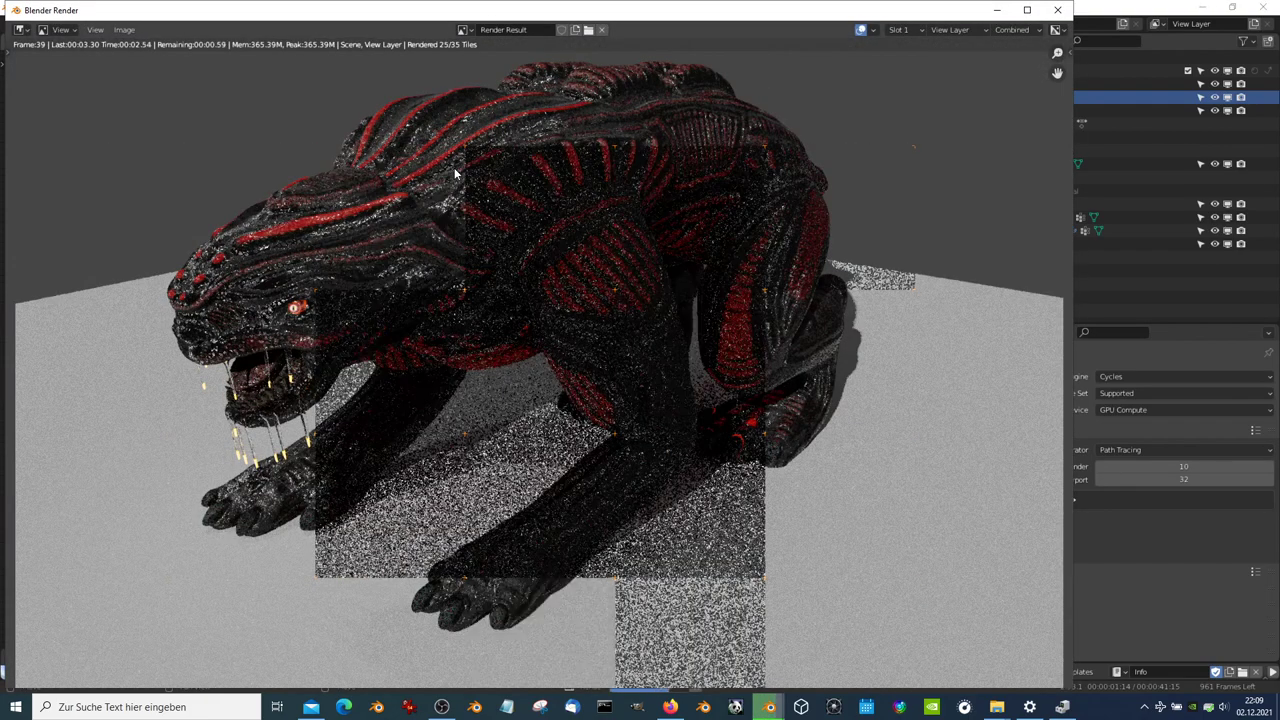
Zoom into the finished 10-sample render to inspect noise, close it, and switch to OBS
scroll(485, 156, up, 2)
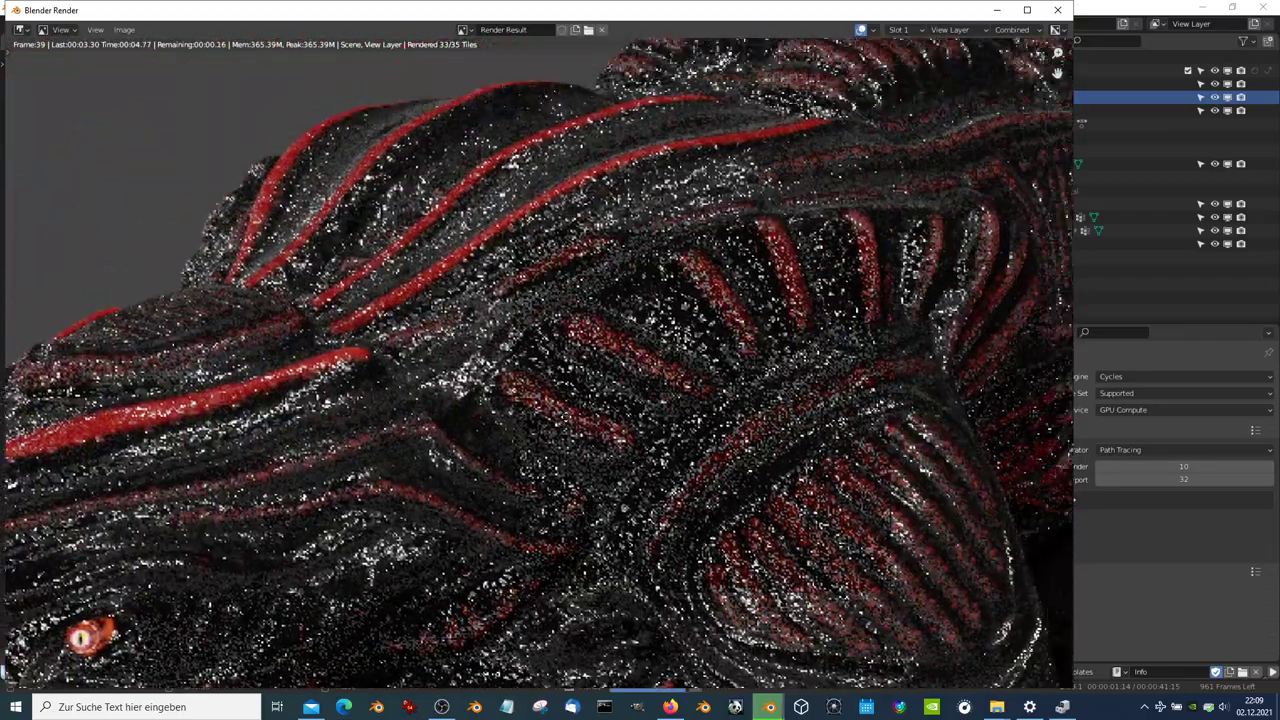
scroll(529, 435, up, 2)
scroll(529, 435, down, 2)
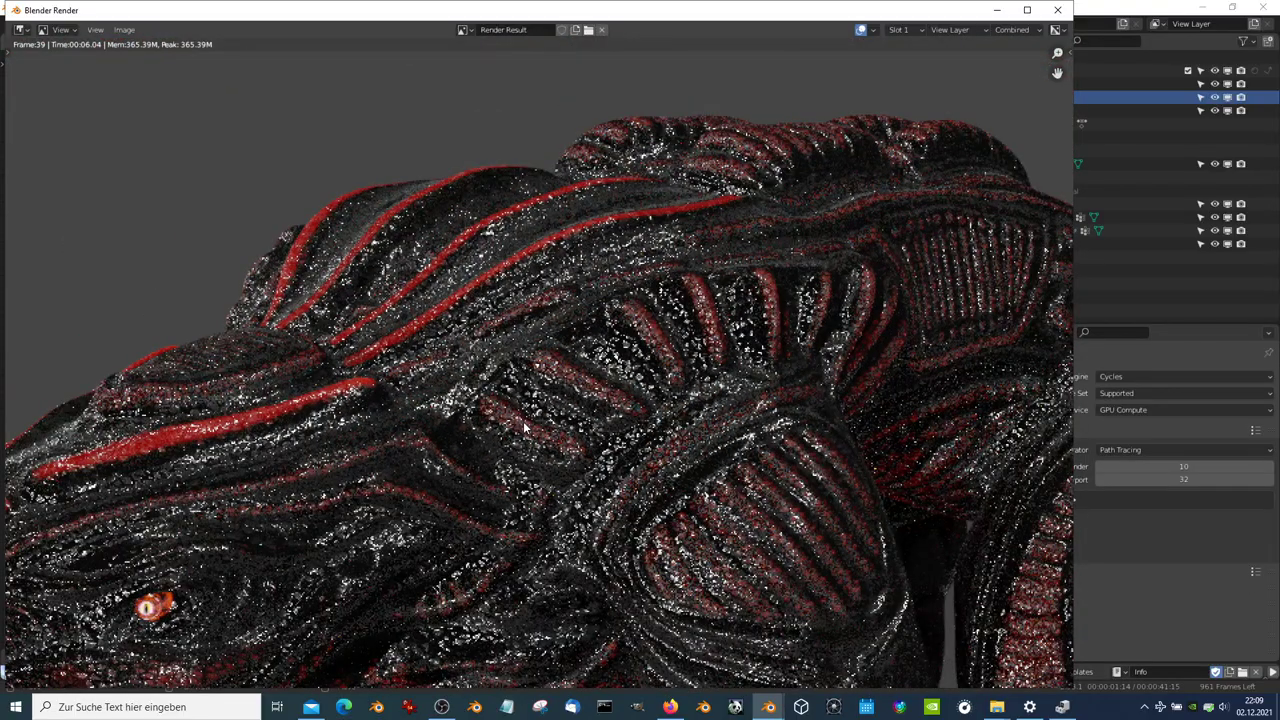
scroll(523, 424, up, 3)
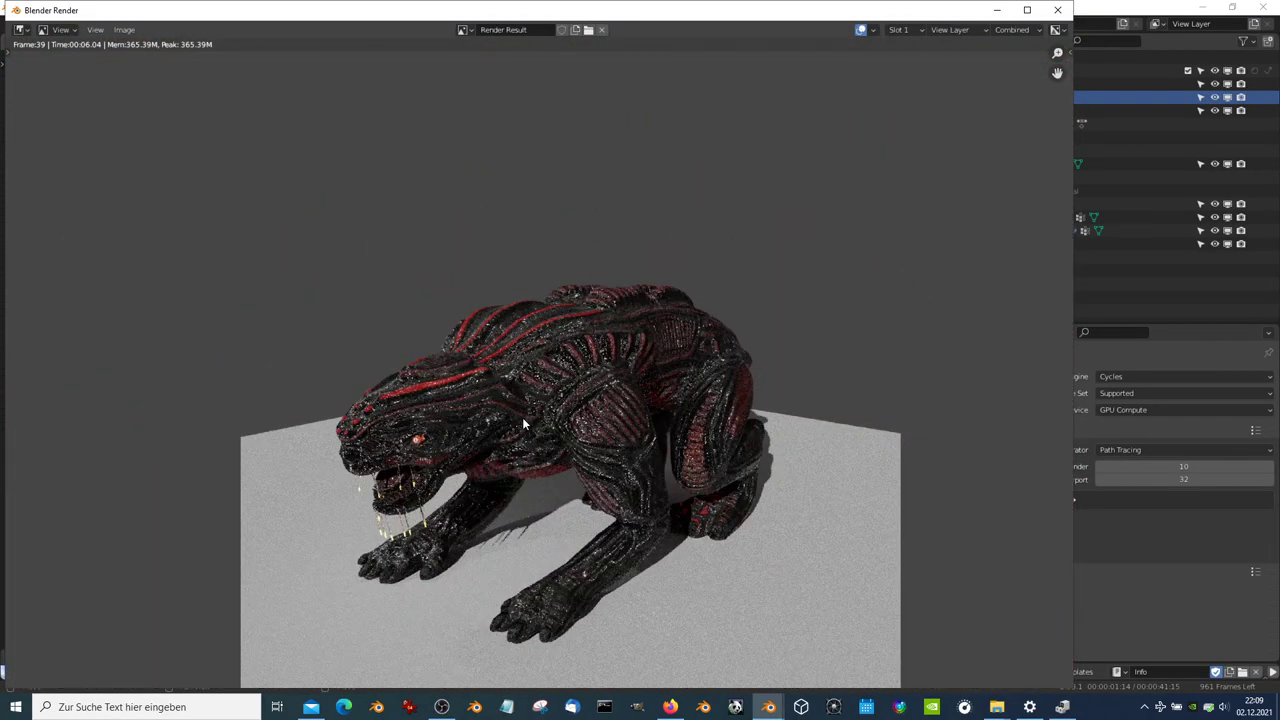
click(1055, 10)
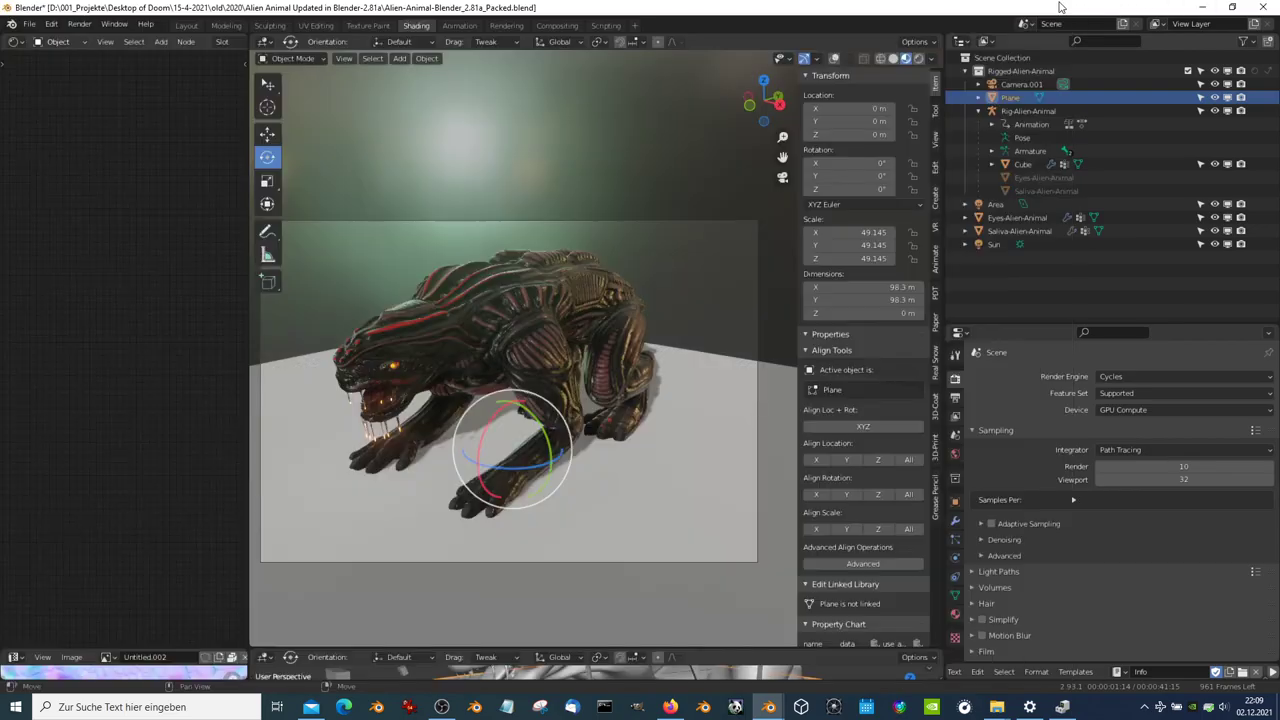
key(alt+Tab)
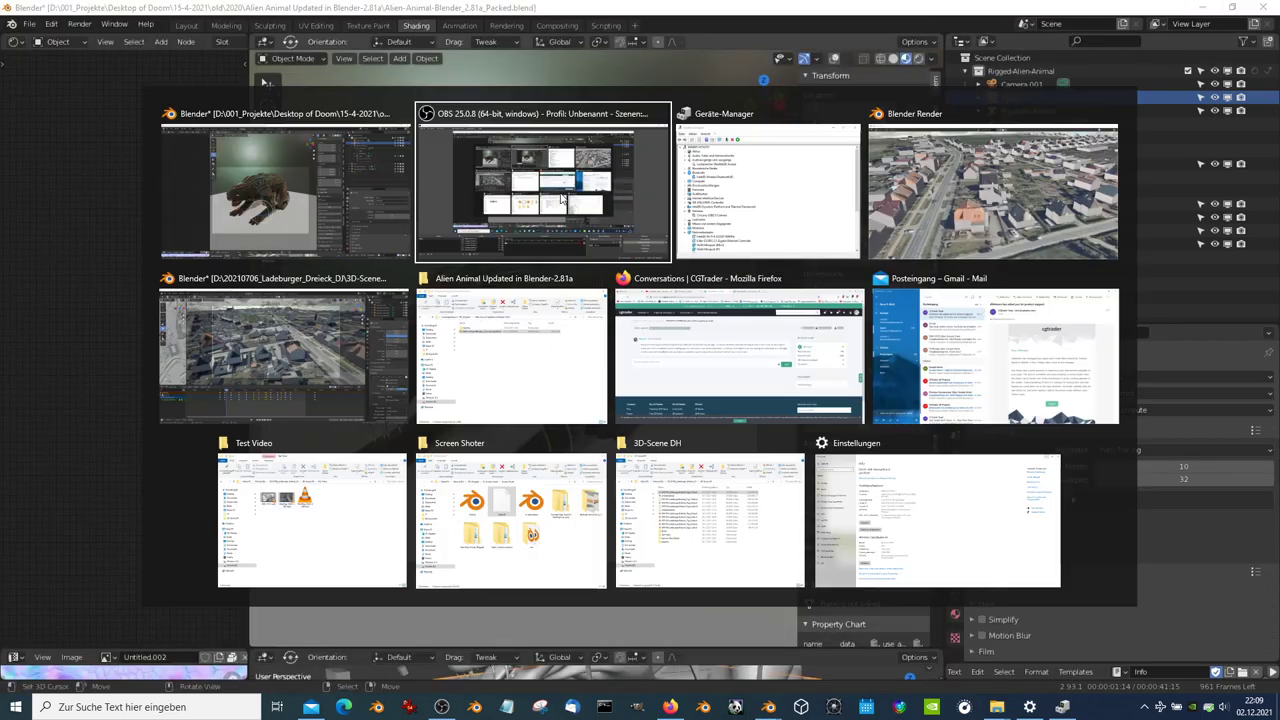